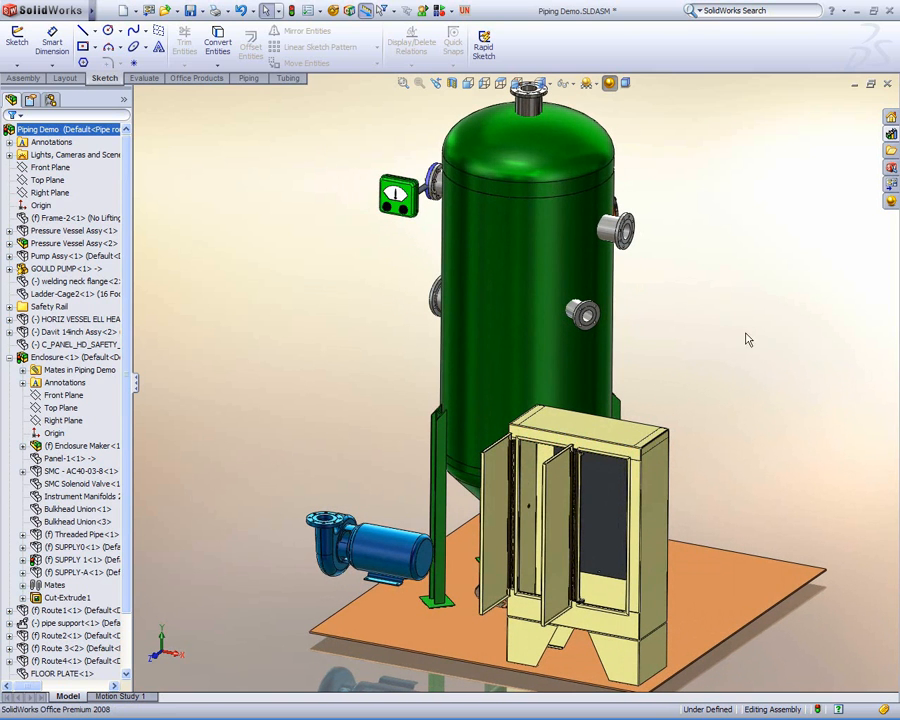
# - Place a welding neck flange from the Piping flanges library on the pump outlet, using configuration WNeck Flange 150-NPS4
pyautogui.click(891, 135)
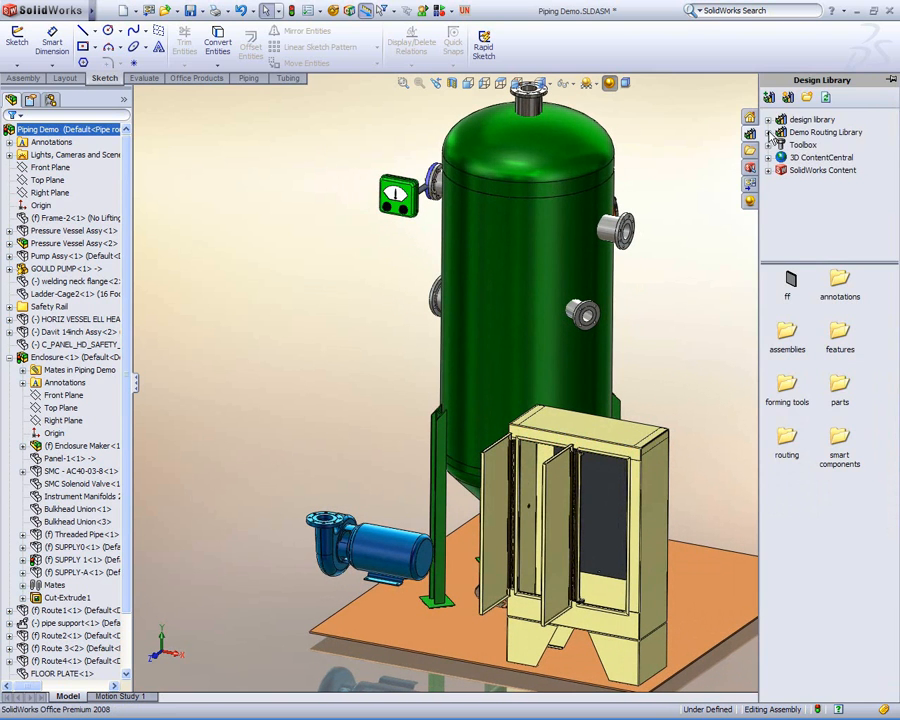
pyautogui.click(768, 132)
pyautogui.click(781, 170)
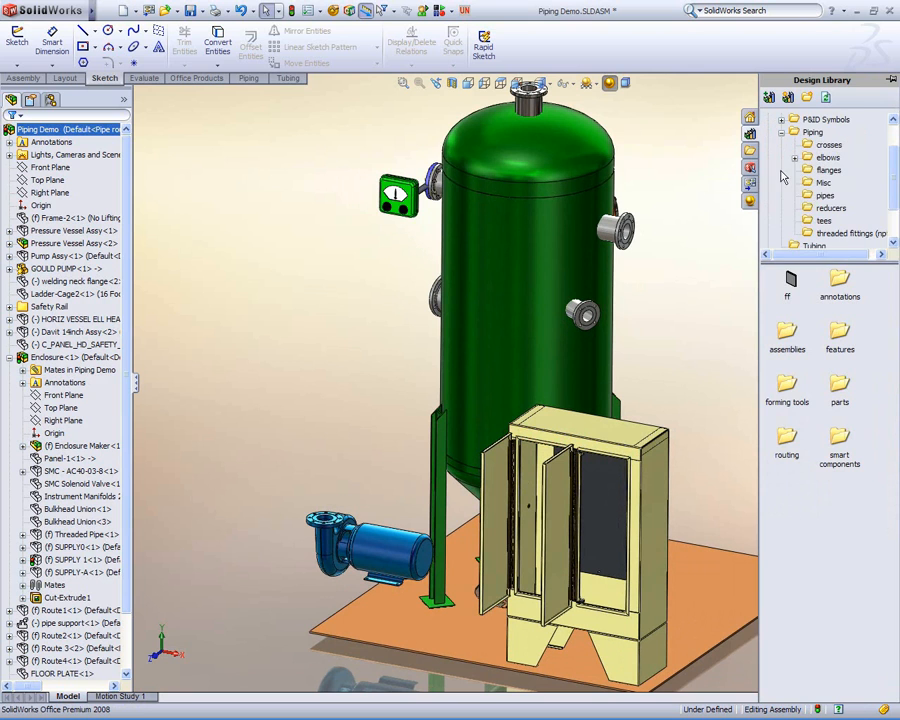
pyautogui.click(843, 171)
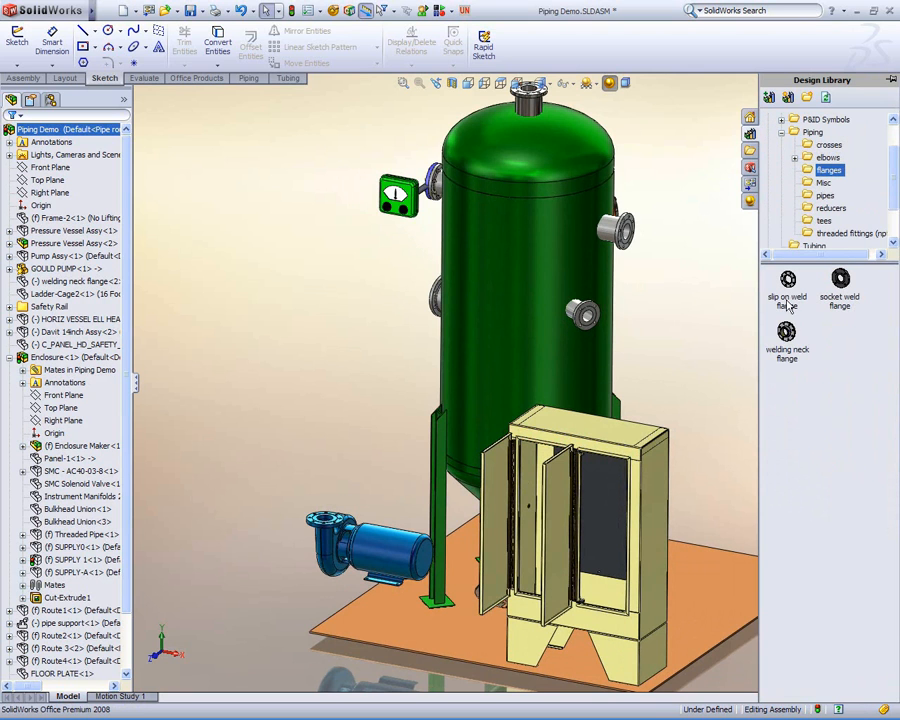
pyautogui.moveTo(840, 285)
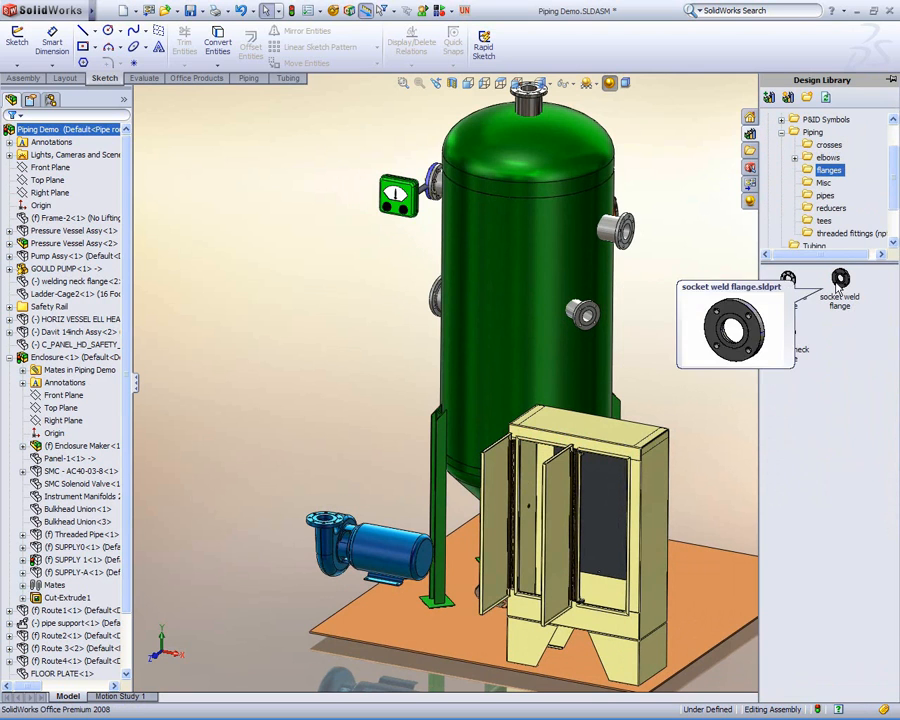
pyautogui.moveTo(788, 333)
pyautogui.moveTo(788, 333); pyautogui.dragTo(345, 521)
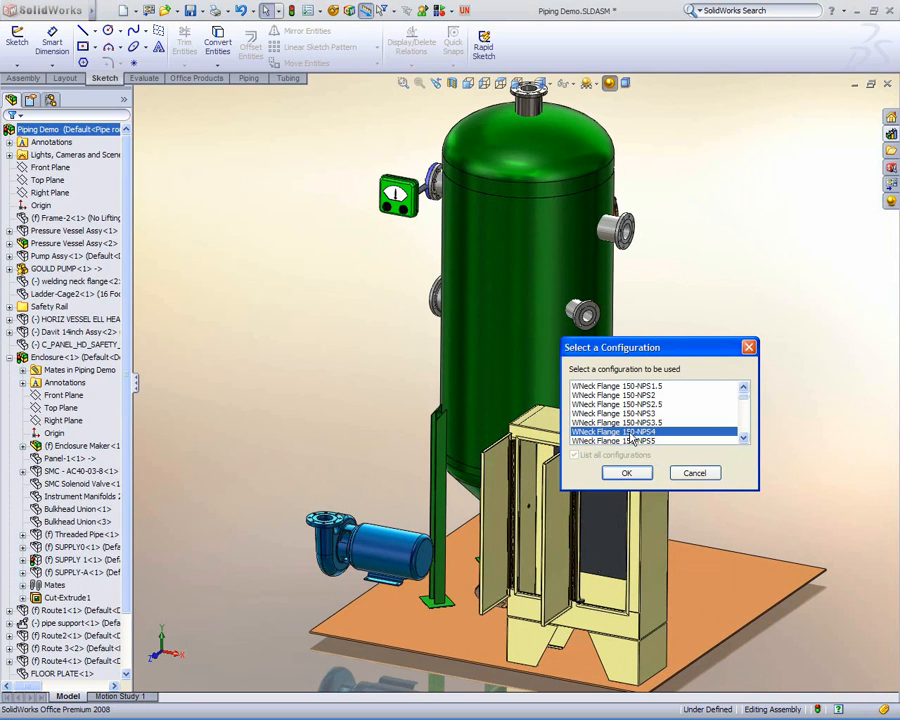
pyautogui.click(626, 474)
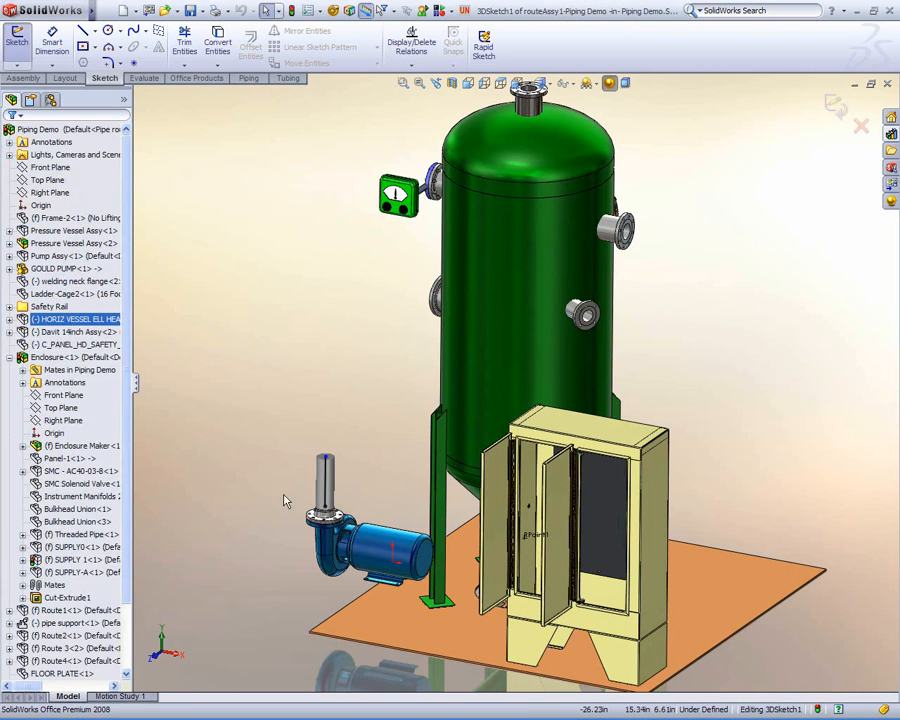
# - Extend the pump's pipe stub upward to a height of about 81 in and sketch a run about 85 in long along X from its end
pyautogui.moveTo(325, 460); pyautogui.dragTo(350, 318)
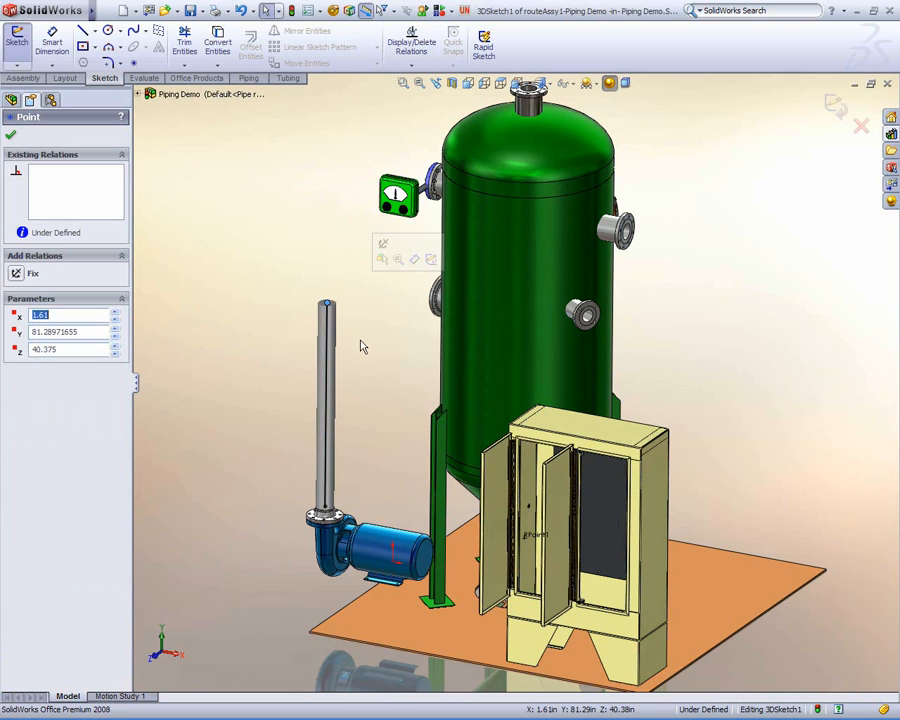
pyautogui.click(463, 353)
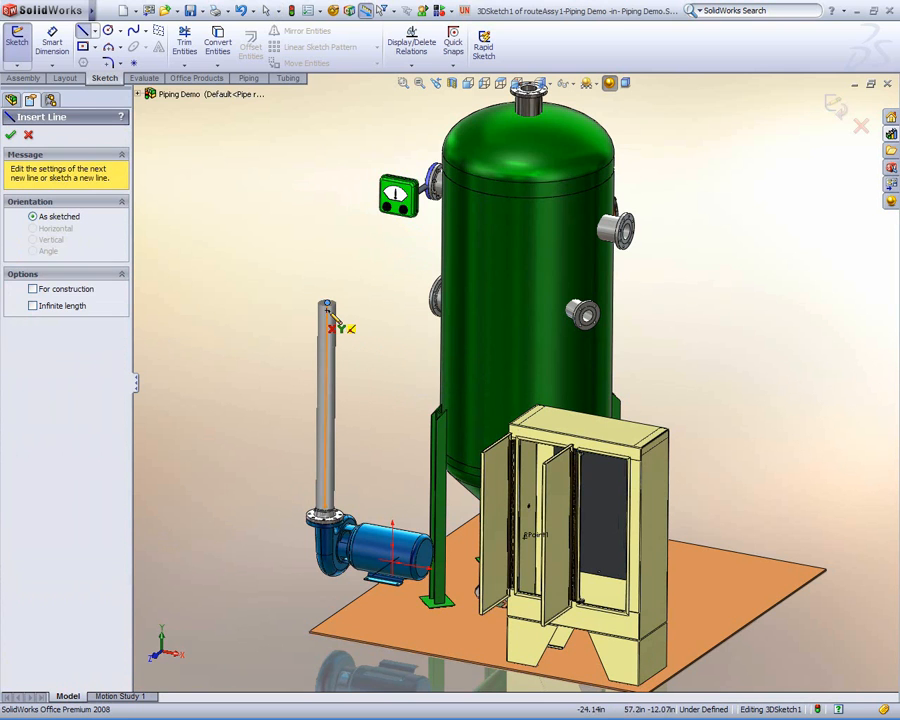
pyautogui.click(330, 304)
pyautogui.click(660, 365)
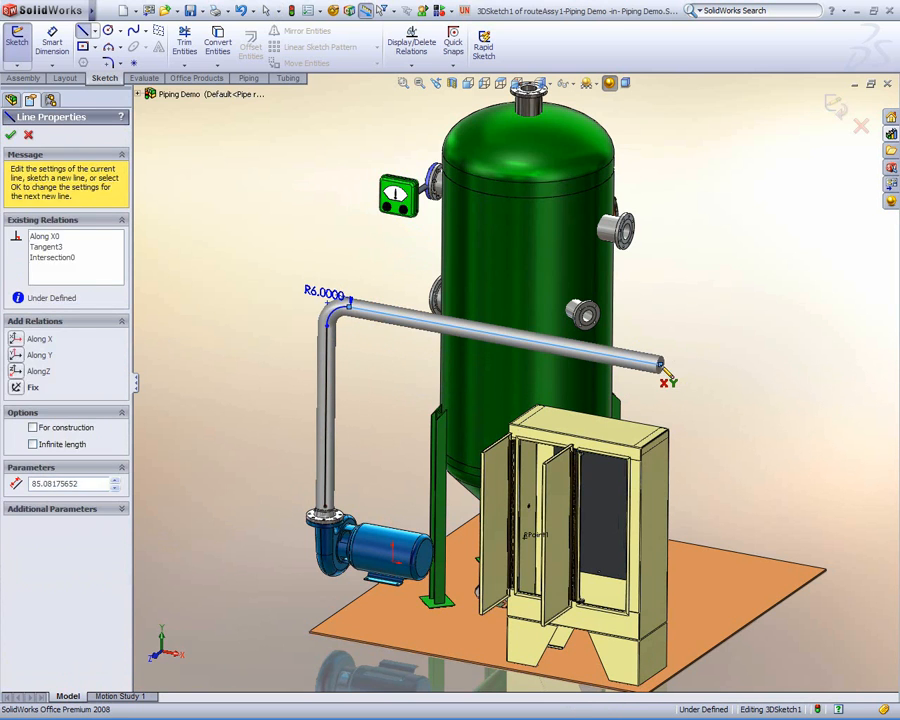
# - Continue the route from the horizontal run's end with a segment along Z toward the rear, ending at about Z -28.9 in
pyautogui.click(756, 298)
pyautogui.press('Escape')
pyautogui.moveTo(757, 298); pyautogui.dragTo(718, 266)
pyautogui.moveTo(652, 360); pyautogui.dragTo(588, 390, button='middle')
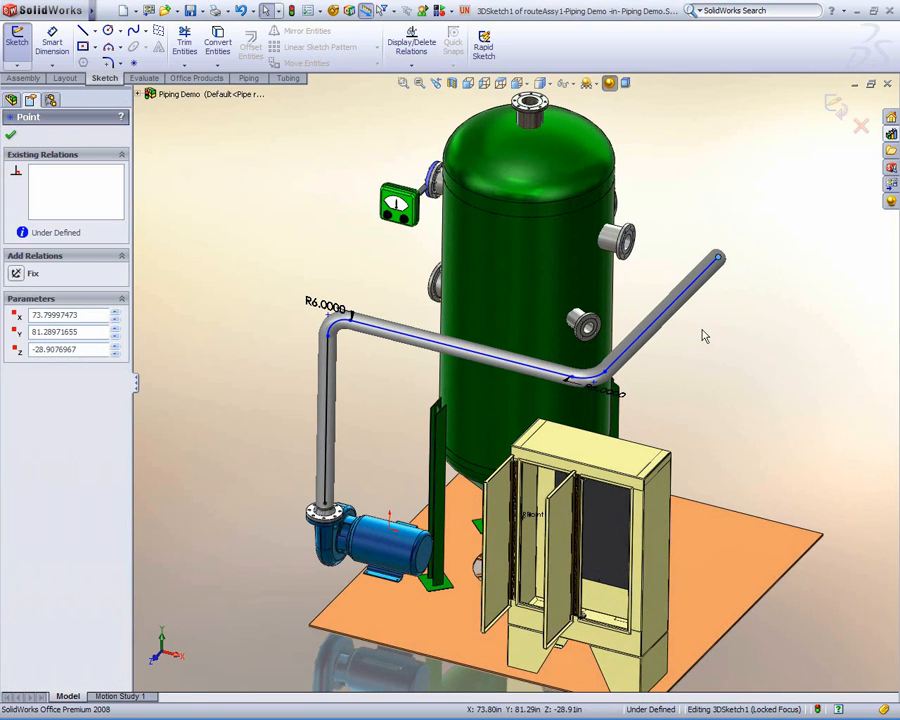
pyautogui.click(720, 306)
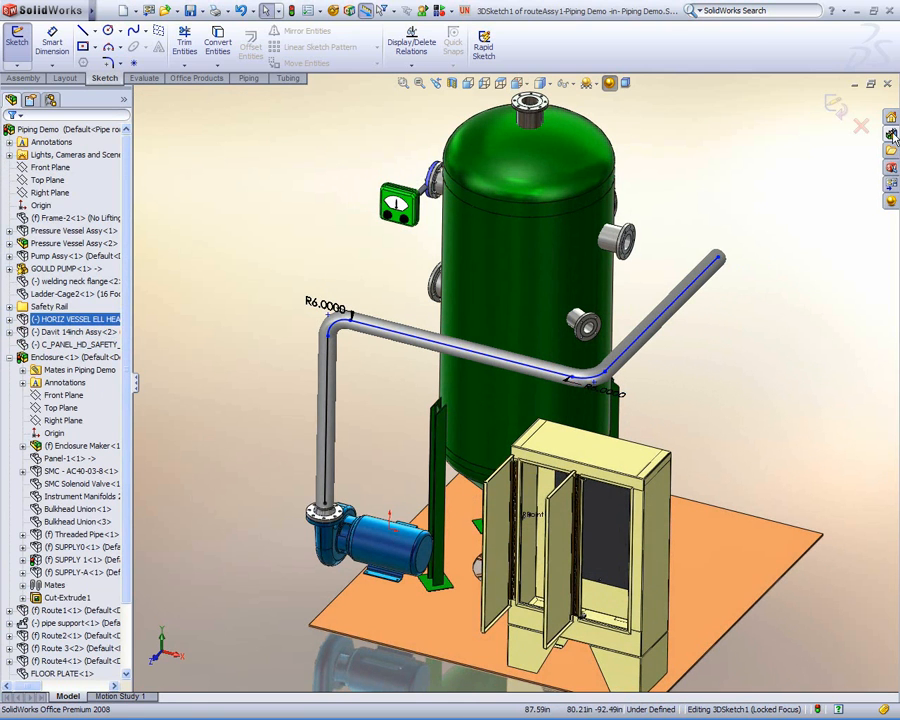
# - Place a WNeck Flange 150-NPS4 welding neck flange on the vessel's upper front nozzle
pyautogui.click(891, 134)
pyautogui.moveTo(773, 350); pyautogui.dragTo(641, 257)
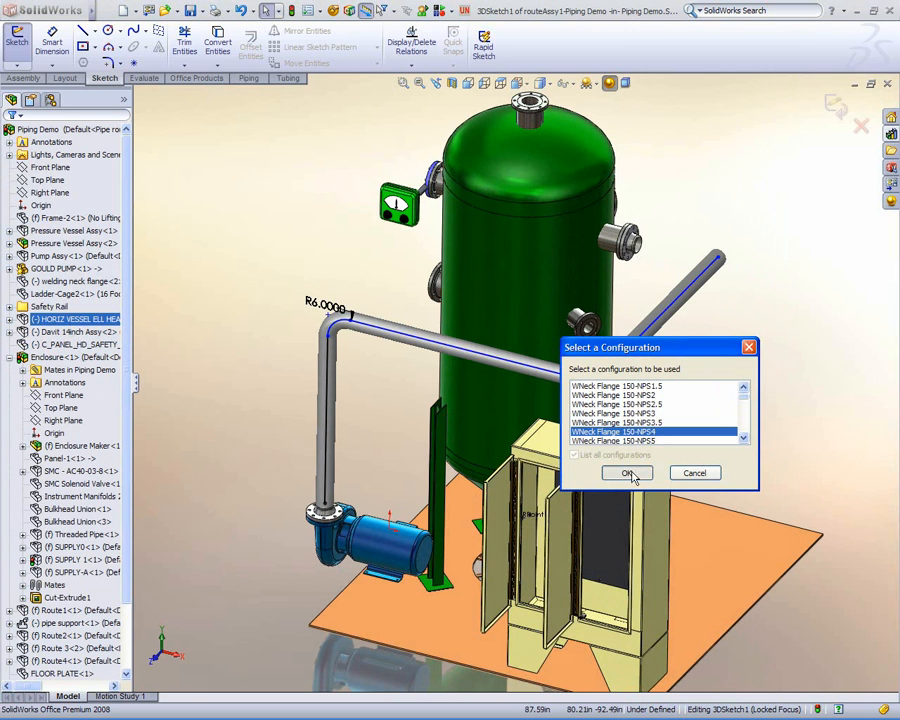
pyautogui.click(630, 474)
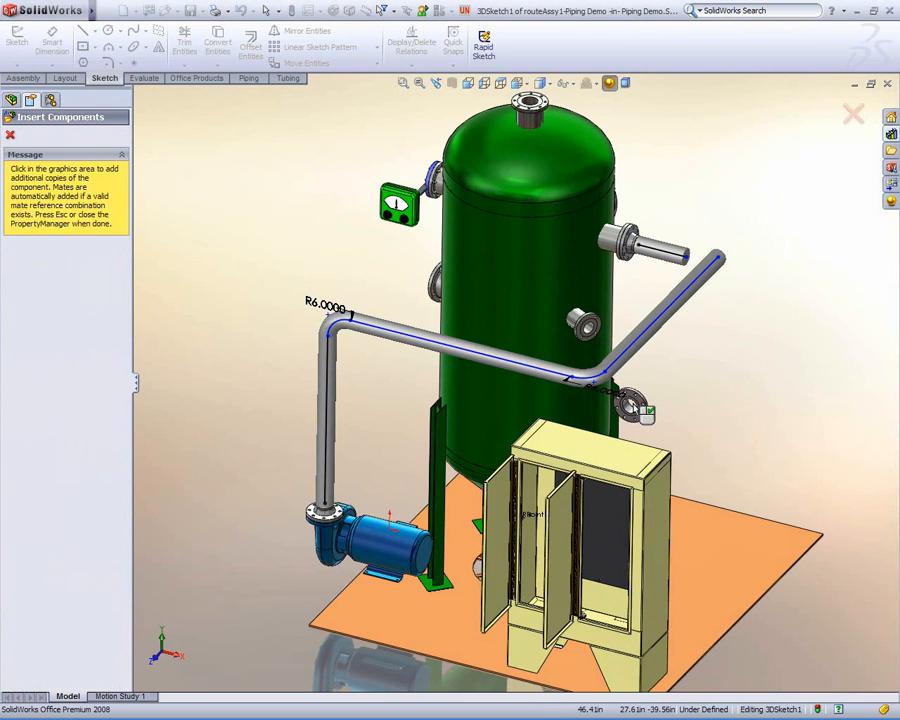
# - Join the route's free end to the pipe stub of the upper nozzle flange, and move the connecting segment farther from the vessel
pyautogui.moveTo(718, 258); pyautogui.dragTo(686, 257)
pyautogui.click(693, 305)
pyautogui.scroll(-2, 693, 305)
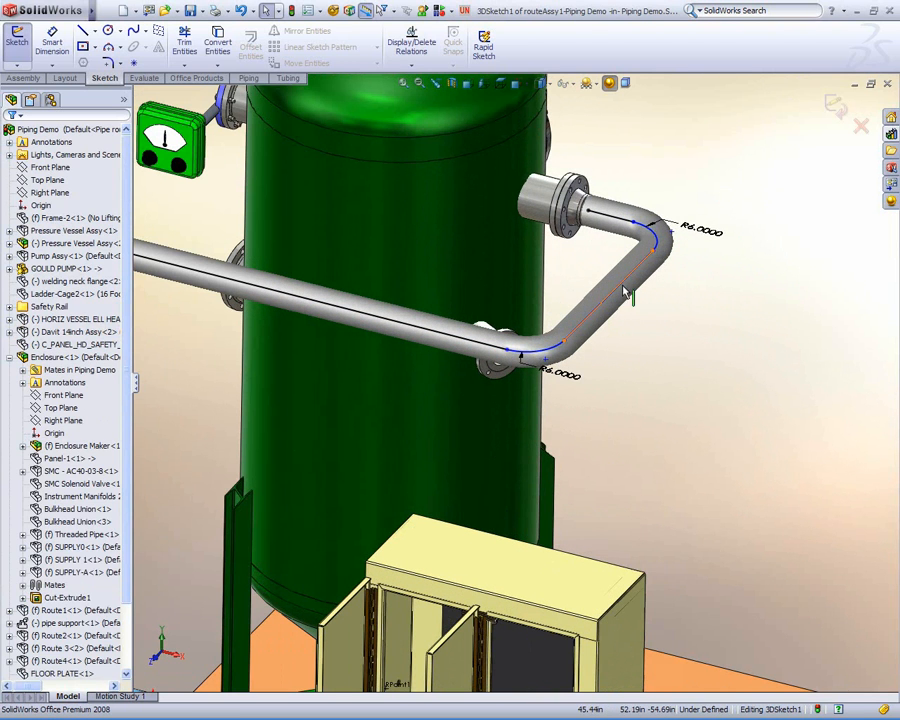
pyautogui.click(686, 312)
pyautogui.click(641, 294)
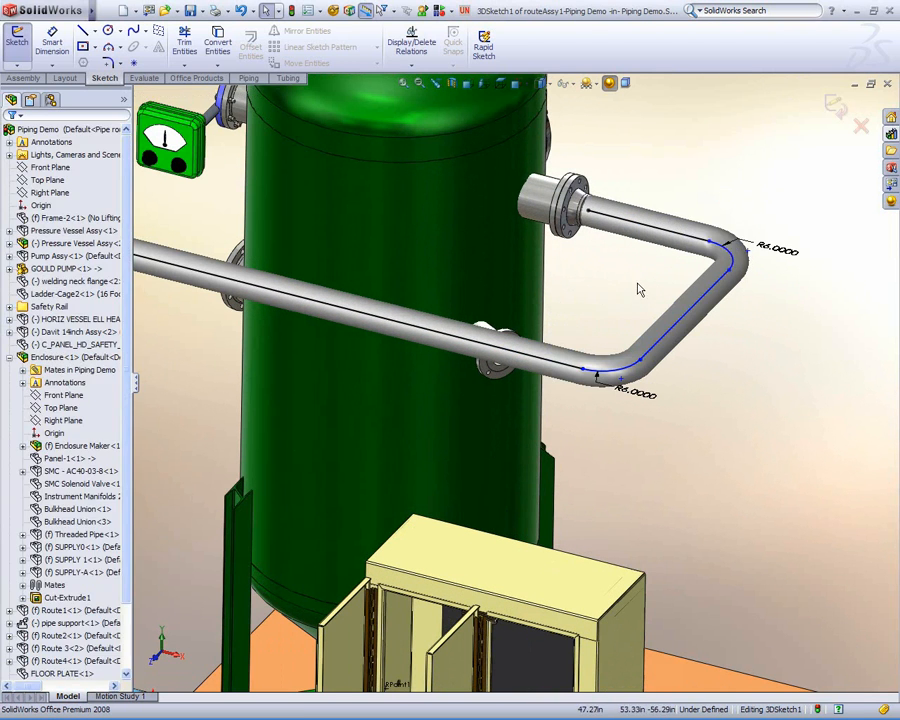
# - Dimension the short segment at the upper nozzle flange to 0.0001 in, and exit the sketch to generate the pipes and elbows
pyautogui.rightClick(636, 222)
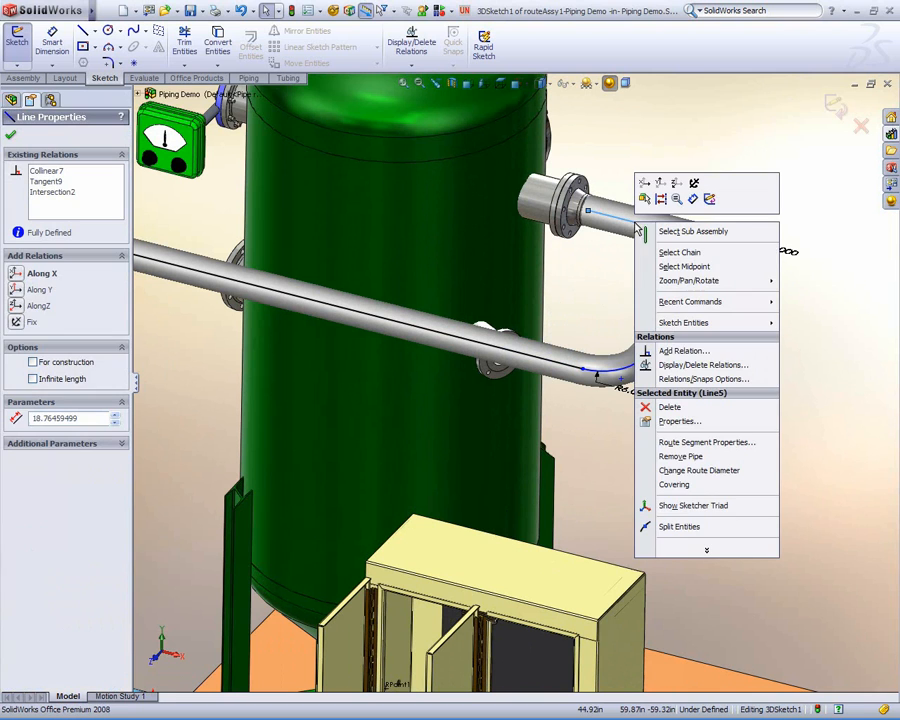
pyautogui.click(669, 456)
pyautogui.scroll(5, 645, 385)
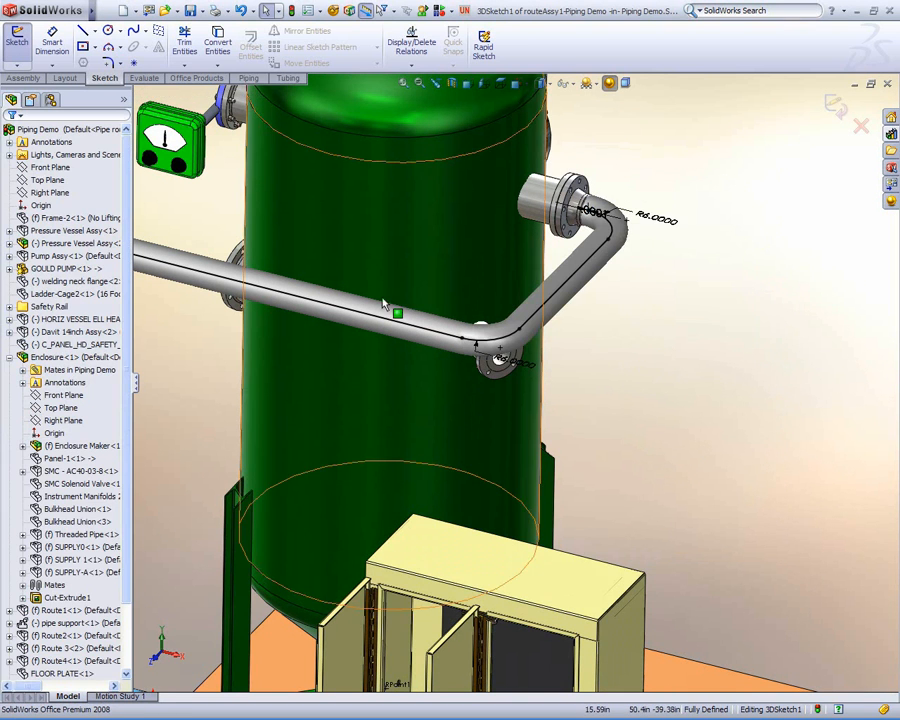
pyautogui.scroll(-2, 521, 383)
pyautogui.moveTo(512, 398); pyautogui.dragTo(509, 367, button='middle')
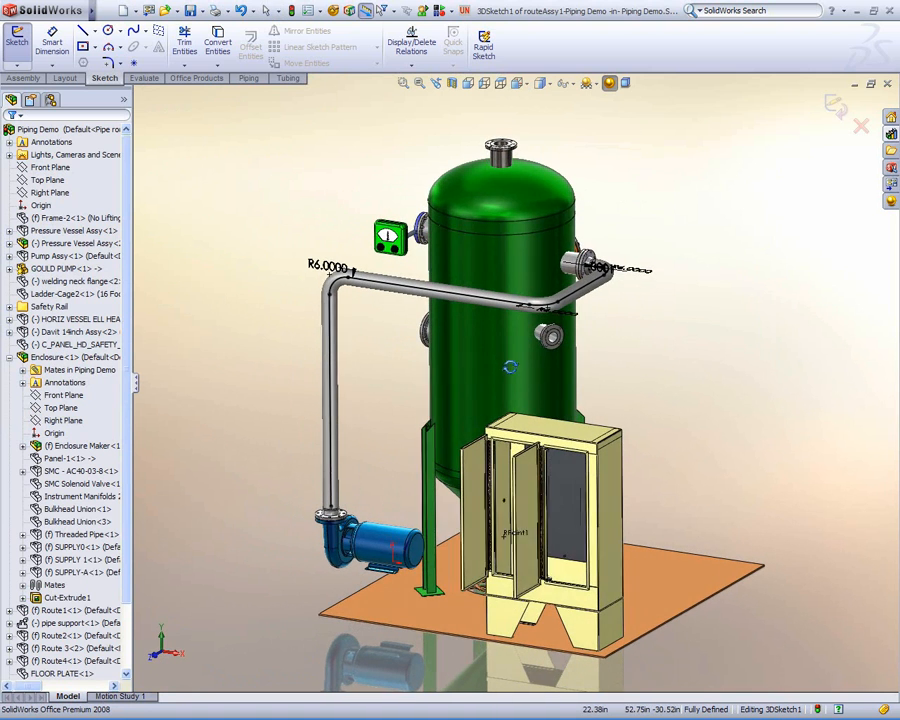
pyautogui.click(833, 108)
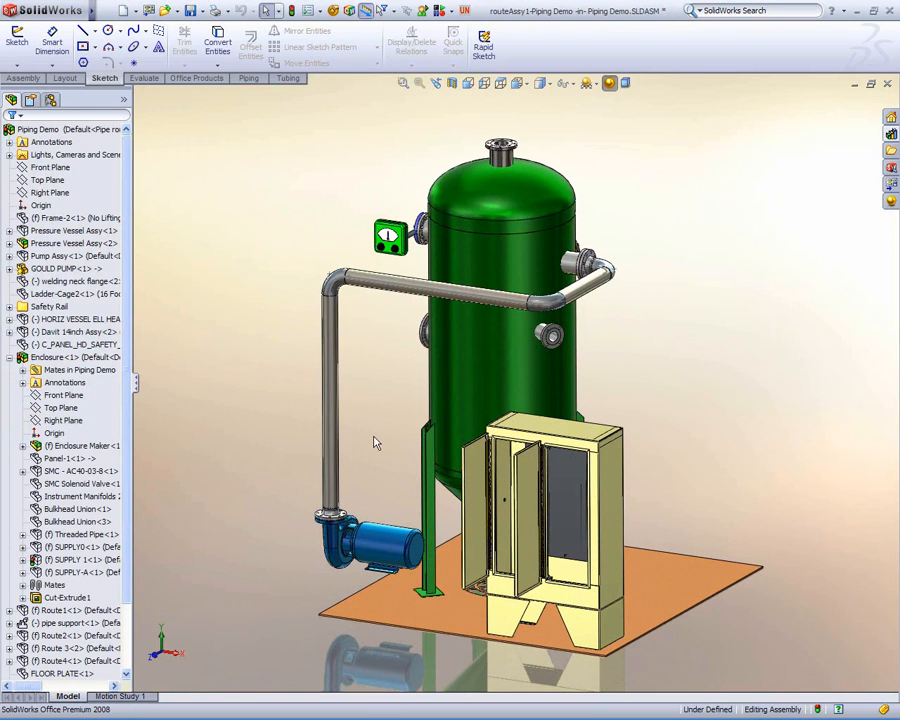
# - Expand the new route subassembly in the model tree and examine its flanges, elbows and pipe segments
pyautogui.scroll(-2, 130, 640)
pyautogui.click(9, 649)
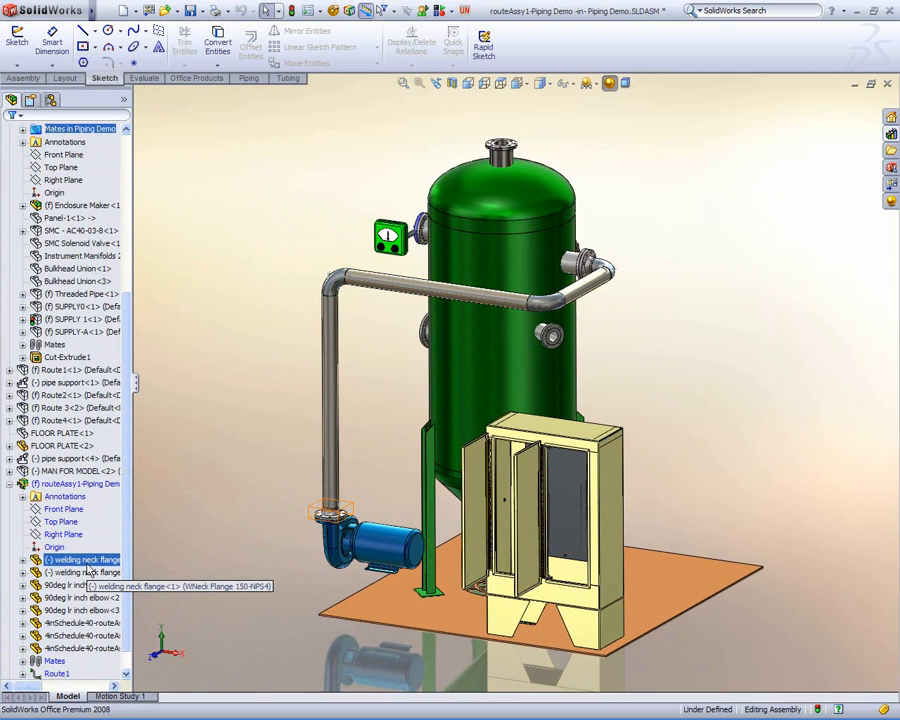
pyautogui.click(82, 597)
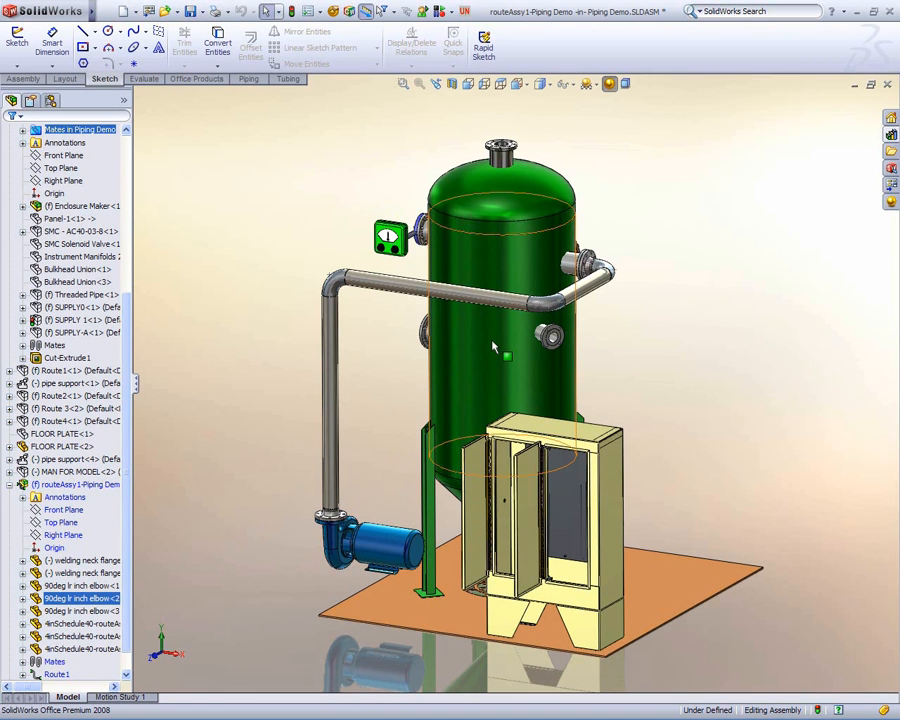
# - Reopen the route's 3D sketch for editing and check the bore diameter of the vessel's lower front nozzle
pyautogui.scroll(-5, 493, 347)
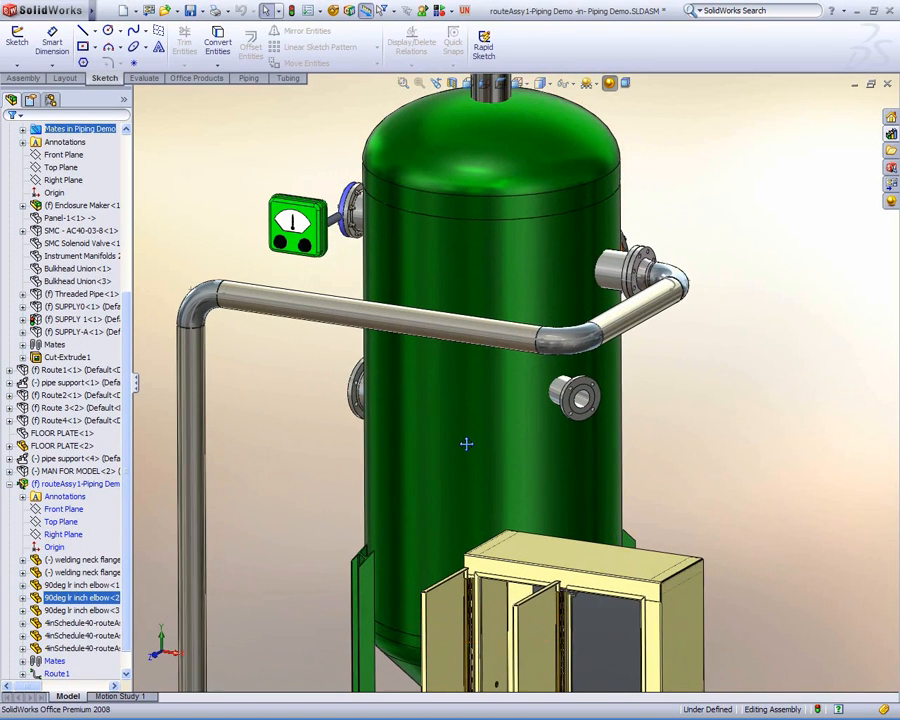
pyautogui.rightClick(474, 356)
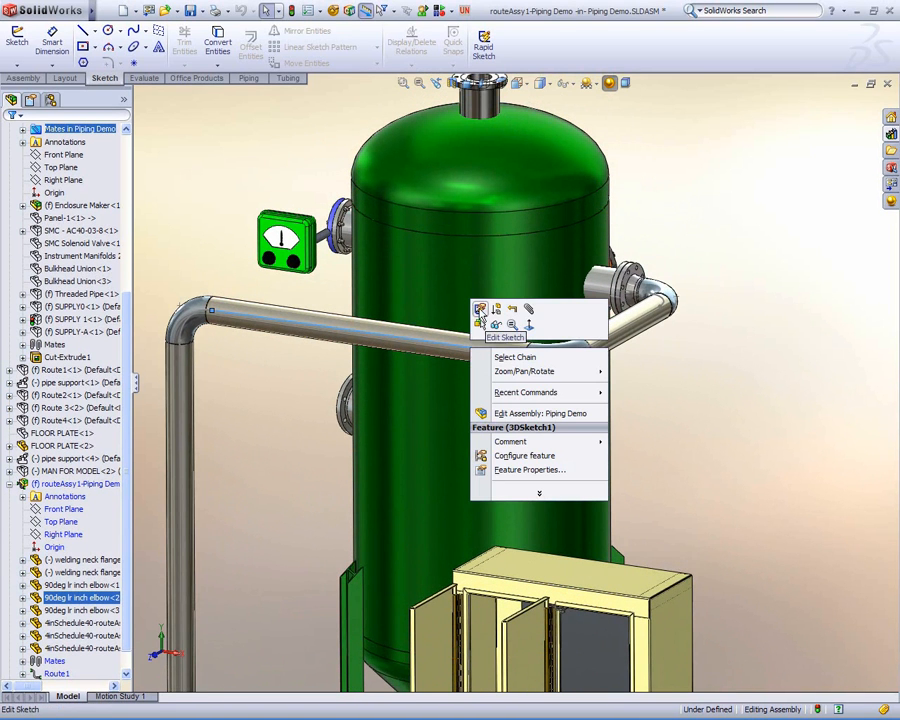
pyautogui.click(480, 311)
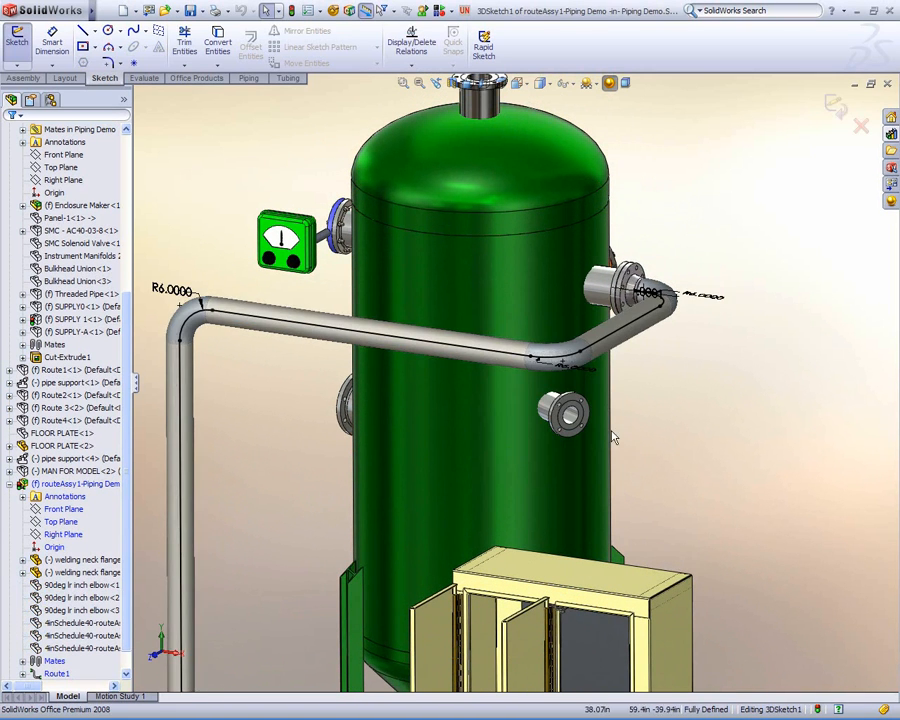
pyautogui.click(568, 415)
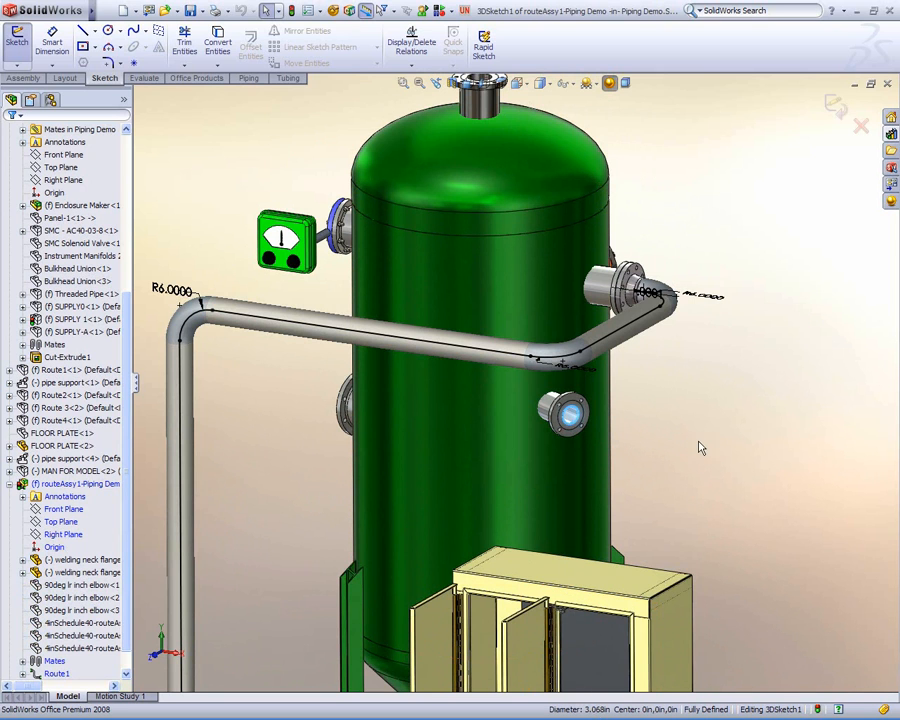
pyautogui.click(731, 389)
# - Place a welding neck flange on the vessel's lower front nozzle, using configuration WNeck Flange 150-NPS3
pyautogui.click(890, 136)
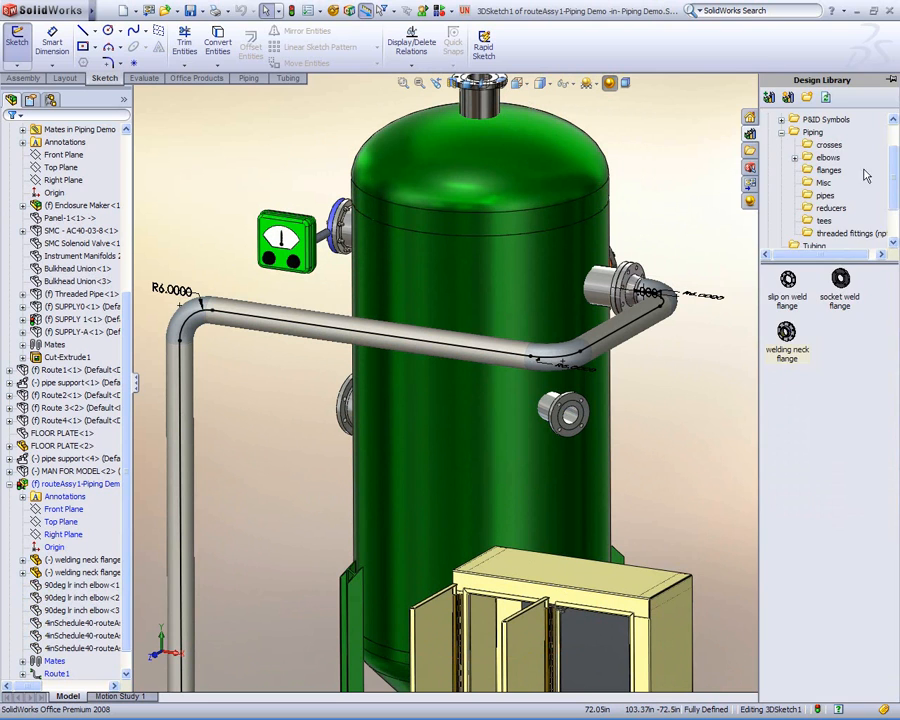
pyautogui.moveTo(787, 332); pyautogui.dragTo(584, 414)
pyautogui.click(647, 413)
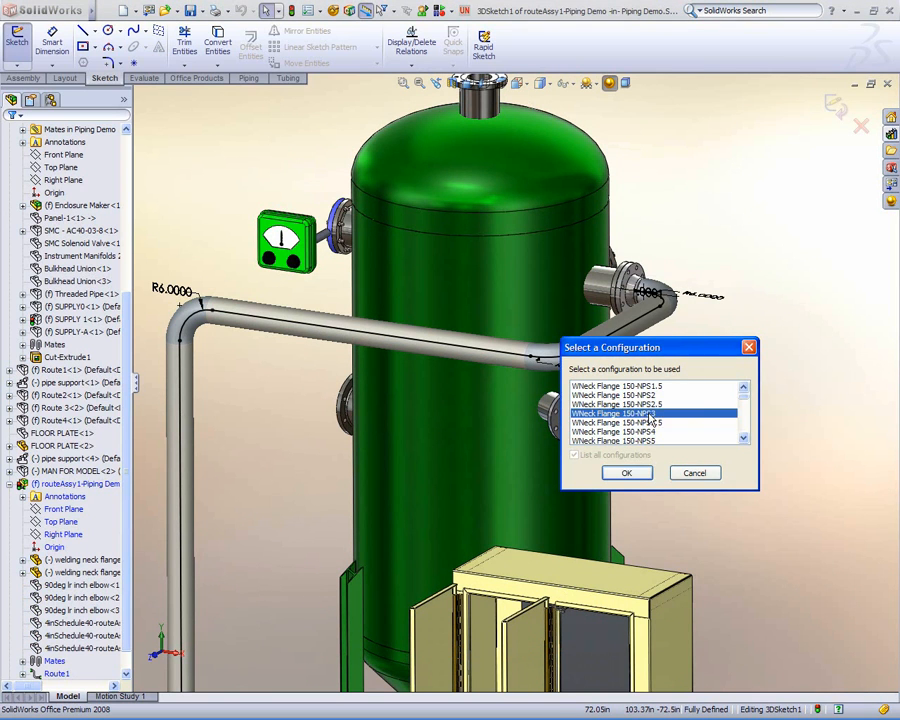
pyautogui.click(630, 473)
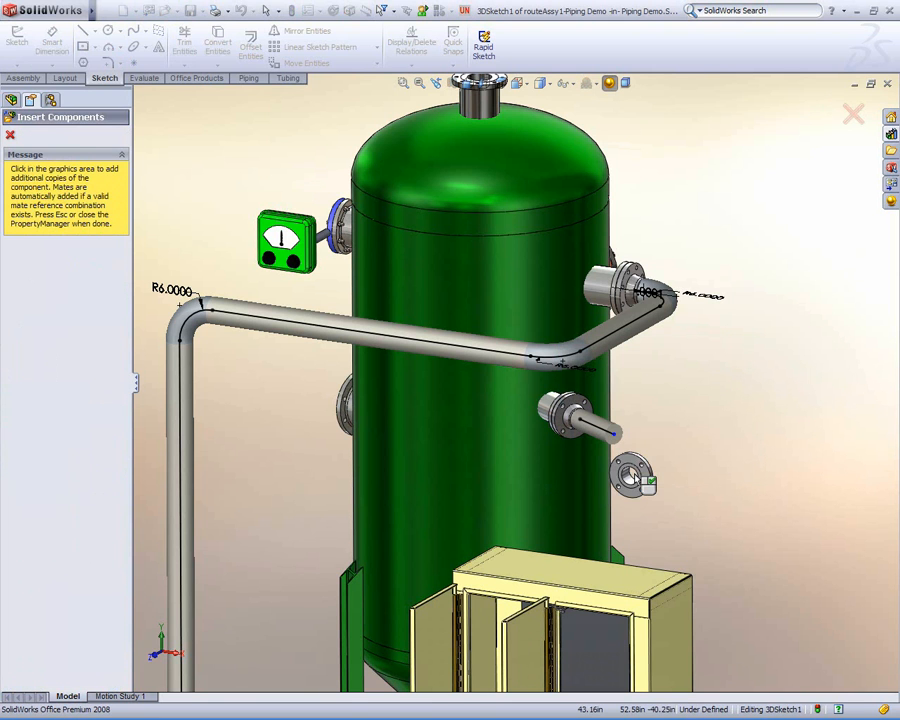
pyautogui.press('Escape')
# - Add a junction point partway up the pump's vertical route line, and auto-route from the lower nozzle flange's stub to that point
pyautogui.keyDown('ctrl'); pyautogui.moveTo(672, 444); pyautogui.dragTo(711, 381, button='middle'); pyautogui.keyUp('ctrl')
pyautogui.press('s')
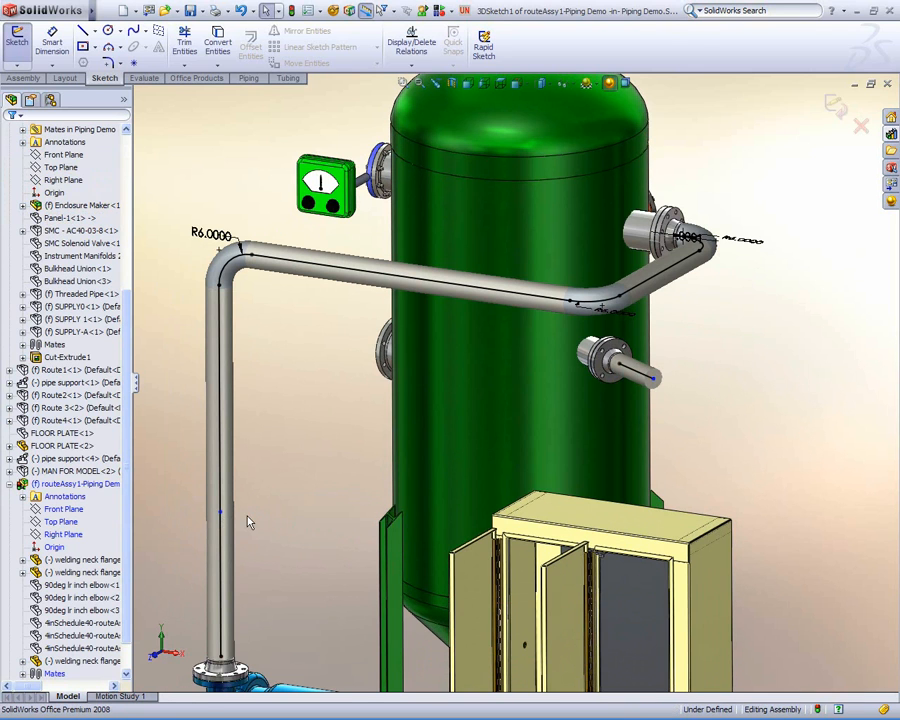
pyautogui.press('s')
pyautogui.click(340, 557)
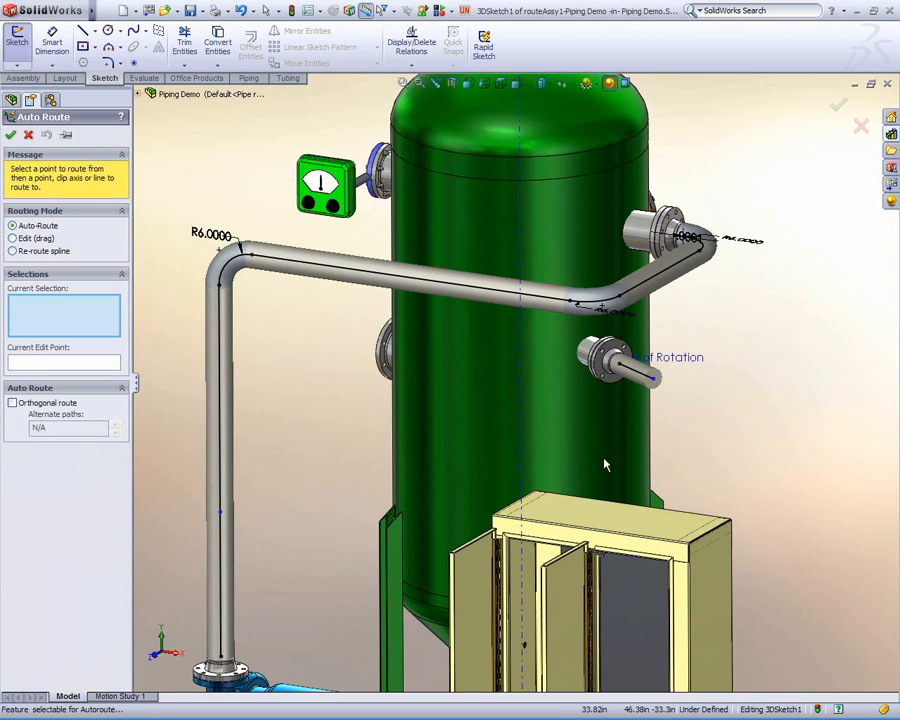
pyautogui.click(645, 391)
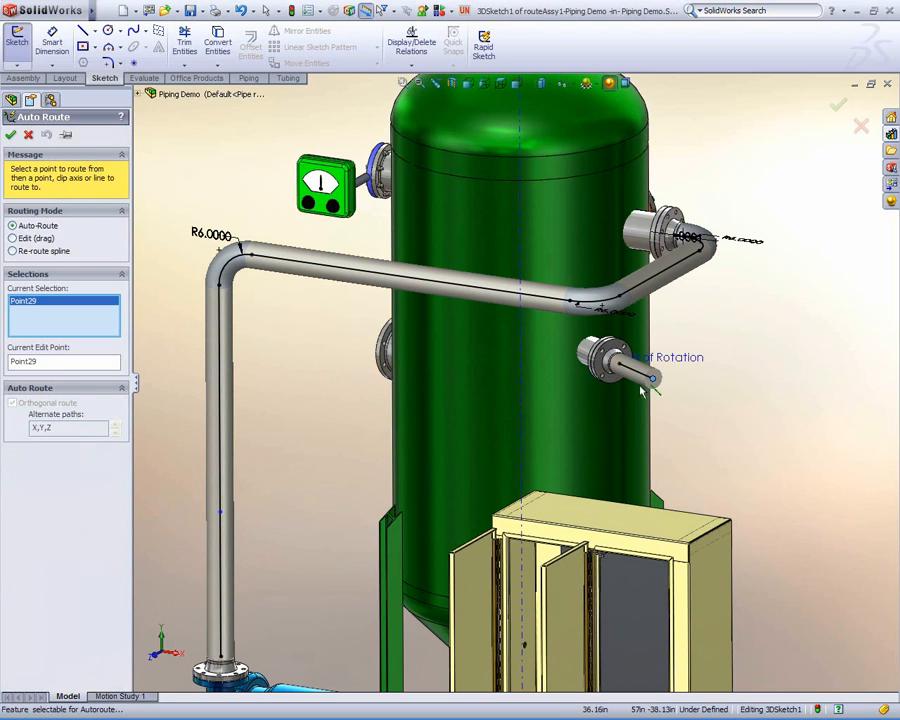
pyautogui.click(221, 513)
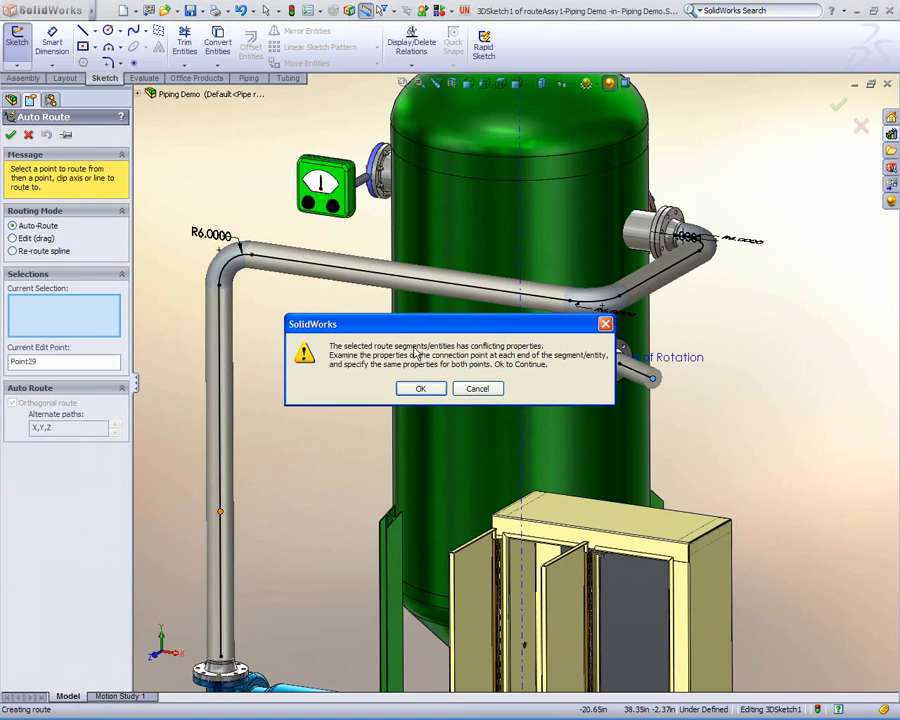
pyautogui.click(434, 391)
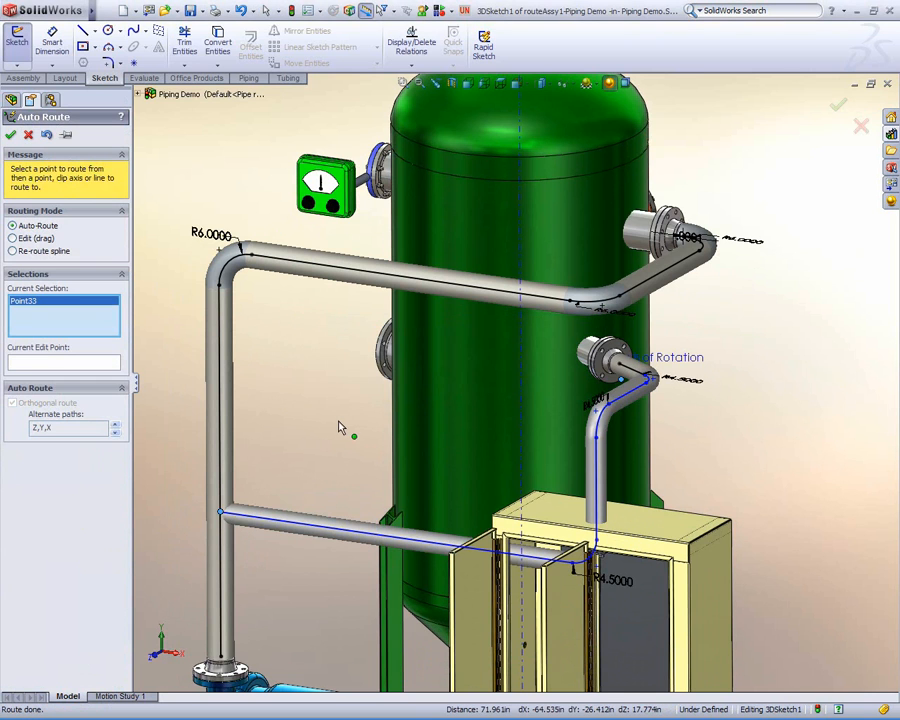
# - Switch the auto-route to the alternate path Y,X,Z and accept the branch route
pyautogui.keyDown('ctrl'); pyautogui.moveTo(476, 494); pyautogui.dragTo(484, 456, button='middle'); pyautogui.keyUp('ctrl')
pyautogui.moveTo(552, 478); pyautogui.dragTo(440, 466, button='middle')
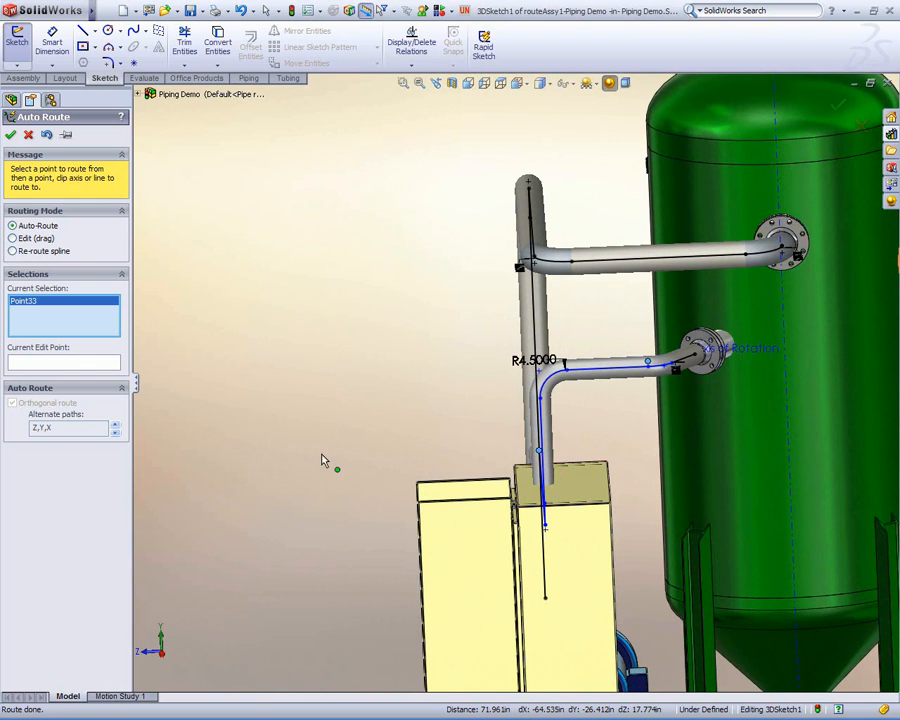
pyautogui.click(115, 426)
pyautogui.moveTo(250, 466); pyautogui.dragTo(462, 532, button='middle')
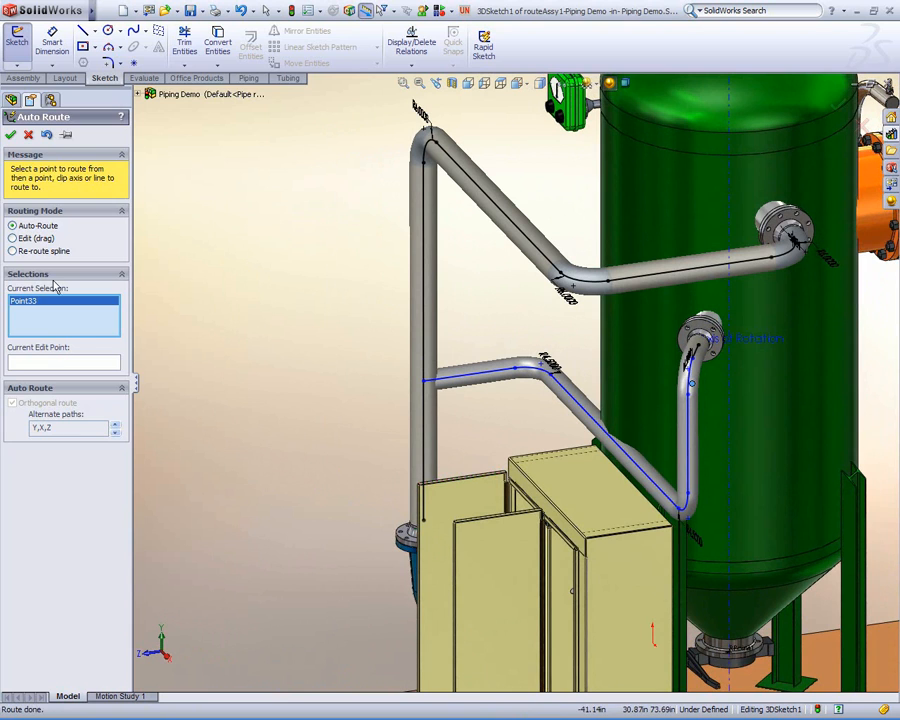
pyautogui.click(13, 138)
# - Dimension the branch's vertical pipe segment 5 in from the enclosure's back panel
pyautogui.keyDown('ctrl'); pyautogui.moveTo(562, 520); pyautogui.dragTo(495, 450, button='middle'); pyautogui.keyUp('ctrl')
pyautogui.moveTo(567, 458)
pyautogui.mouseDown(button='middle')
pyautogui.moveTo(502, 386)
pyautogui.moveTo(458, 408)
pyautogui.moveTo(499, 422)
pyautogui.mouseUp(button='middle')
pyautogui.moveTo(703, 465); pyautogui.dragTo(664, 462)
pyautogui.moveTo(630, 465); pyautogui.dragTo(665, 462, button='middle')
pyautogui.press('s')
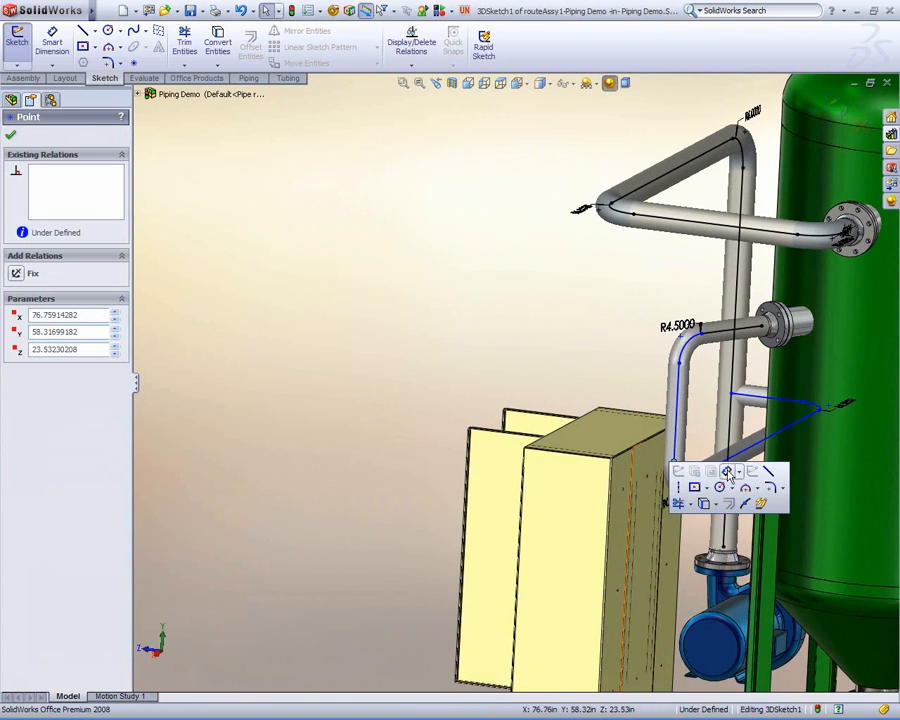
pyautogui.click(729, 474)
pyautogui.click(677, 458)
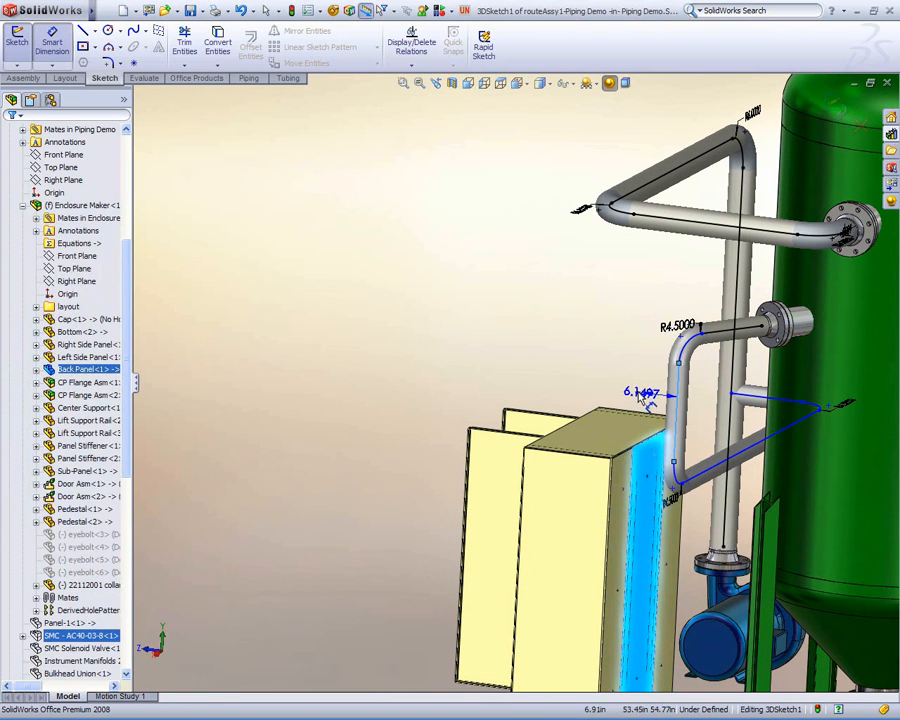
pyautogui.click(642, 396)
pyautogui.write('5')
pyautogui.press('Return')
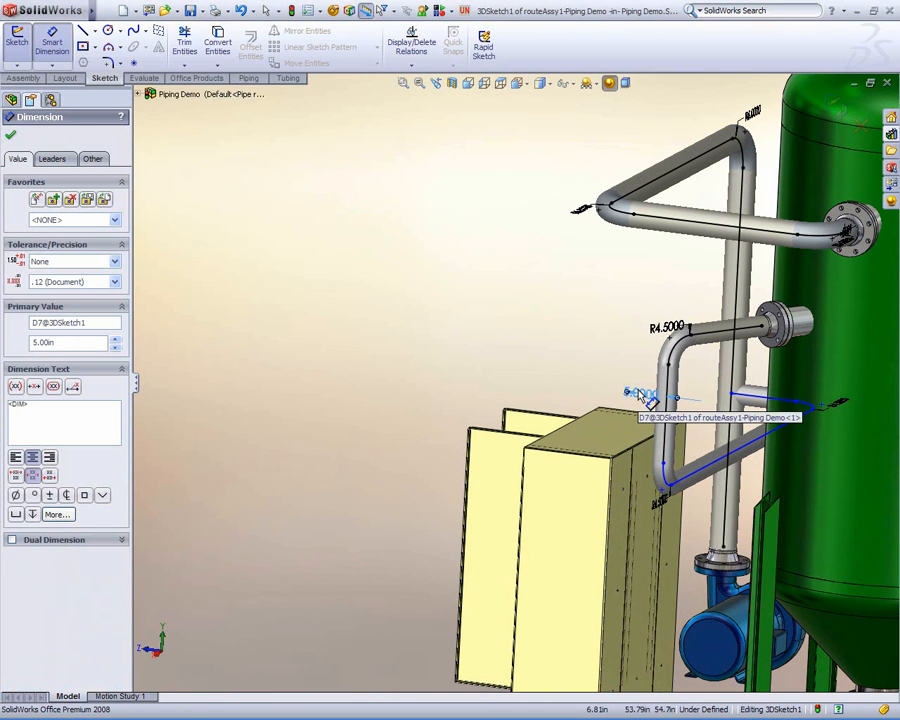
pyautogui.press('Escape')
# - Move the branch's horizontal run slightly lower along the pump's vertical pipe
pyautogui.moveTo(630, 424); pyautogui.dragTo(710, 445, button='middle')
pyautogui.click(403, 376)
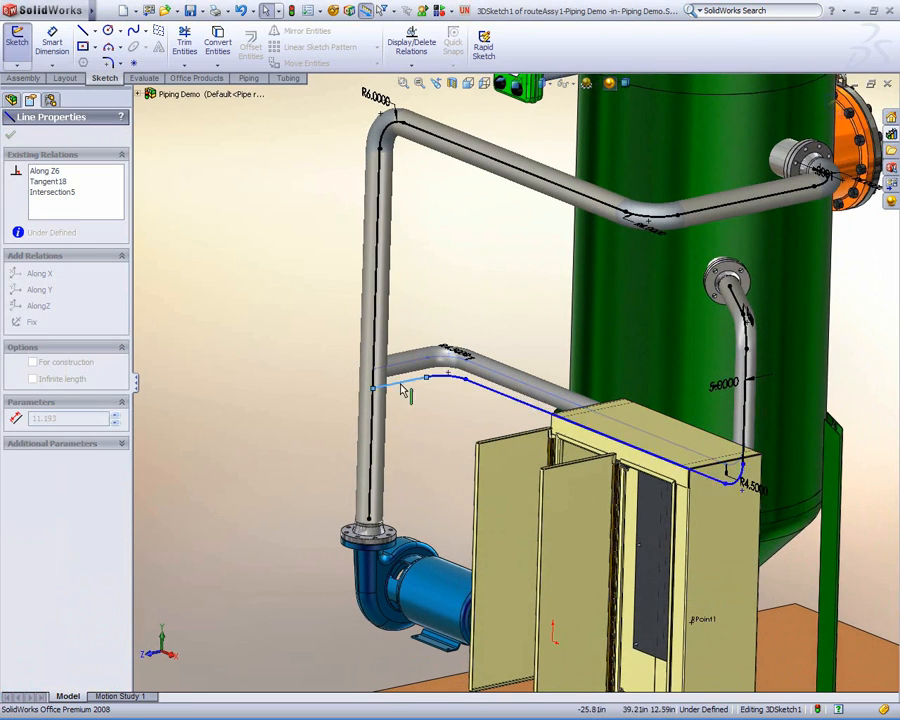
pyautogui.click(408, 338)
pyautogui.moveTo(407, 332); pyautogui.dragTo(447, 428, button='middle')
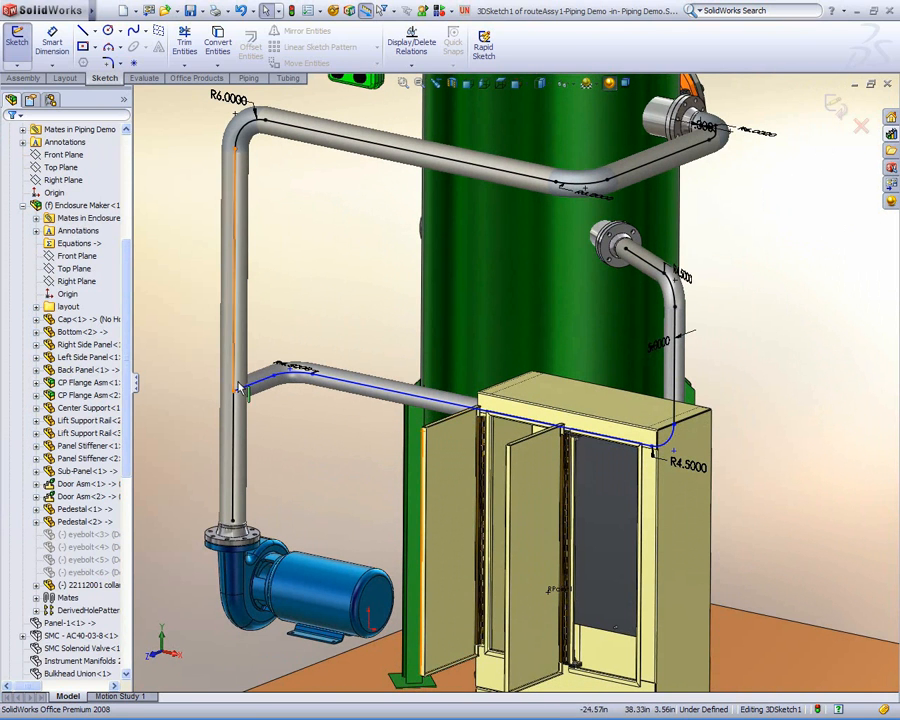
# - Place a reducing outlet tee at the branch junction on the vertical pipe, using configuration RTee Inch4x4x3Sch40
pyautogui.click(890, 134)
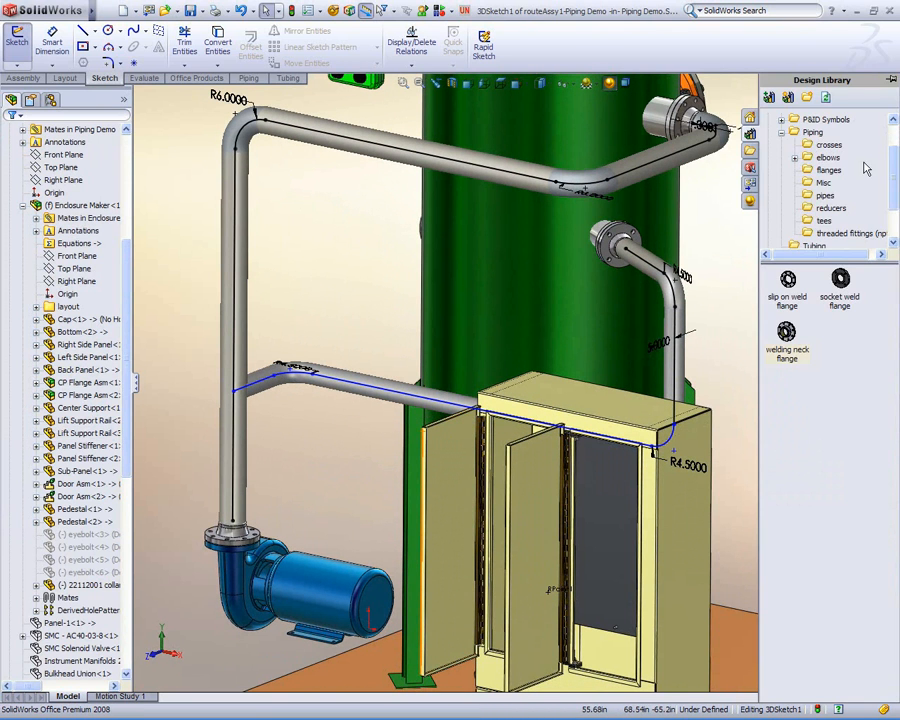
pyautogui.click(822, 221)
pyautogui.moveTo(789, 283); pyautogui.dragTo(260, 403)
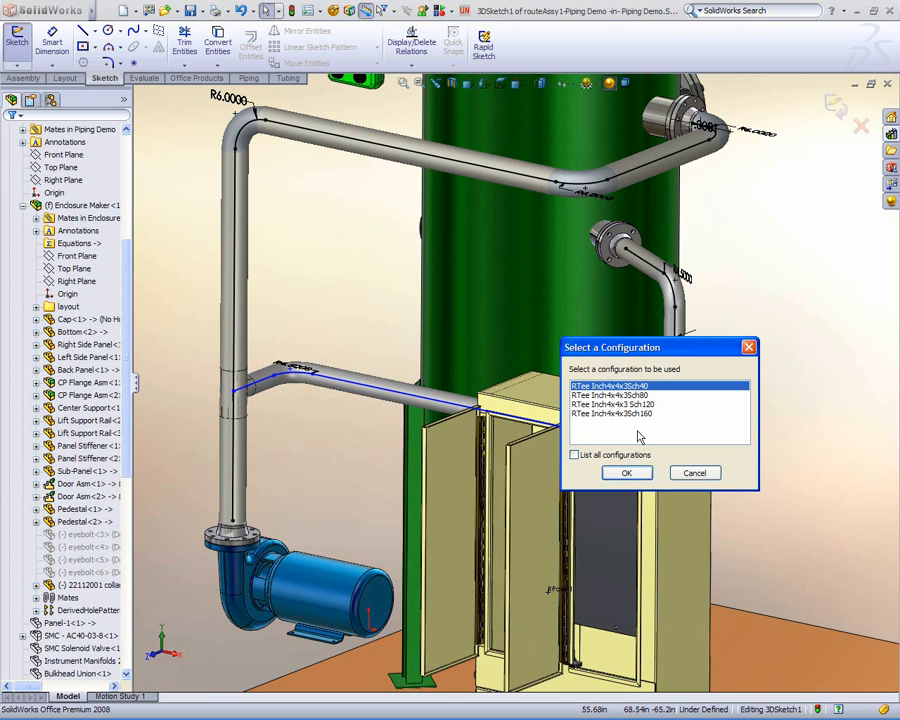
pyautogui.click(627, 476)
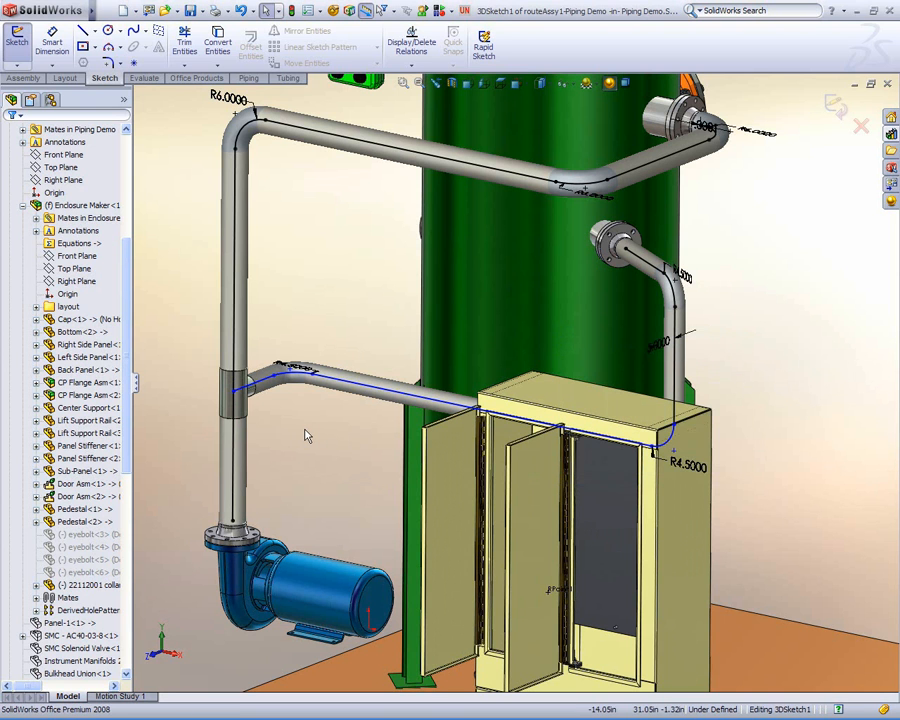
# - Add a point on the vertical pipe above the tee and insert the Ball Valve with 4 in Flanges there
pyautogui.moveTo(307, 435); pyautogui.dragTo(387, 430, button='middle')
pyautogui.press('s')
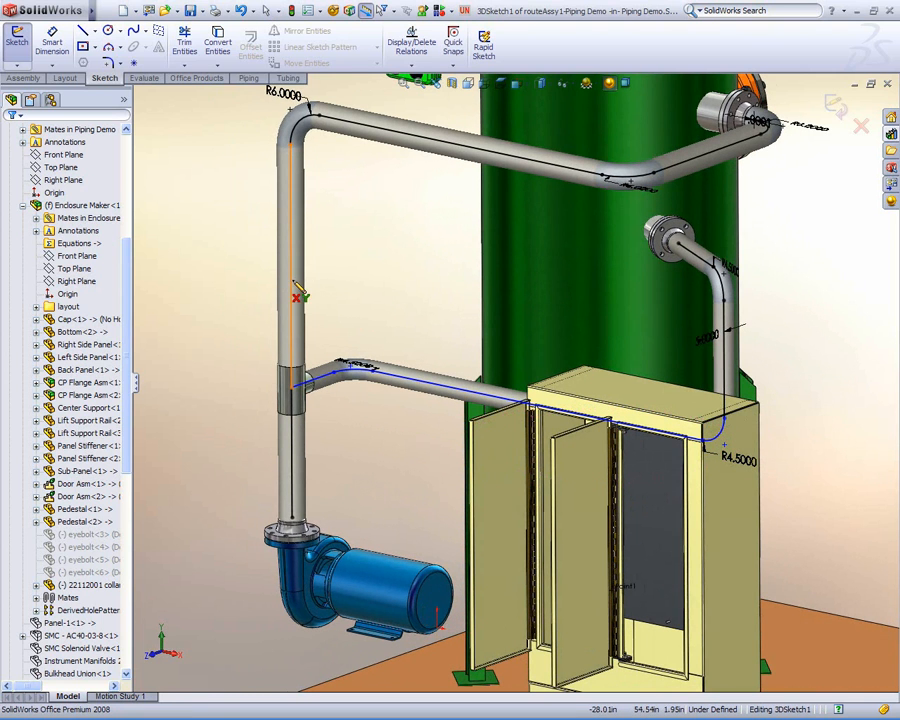
pyautogui.click(891, 135)
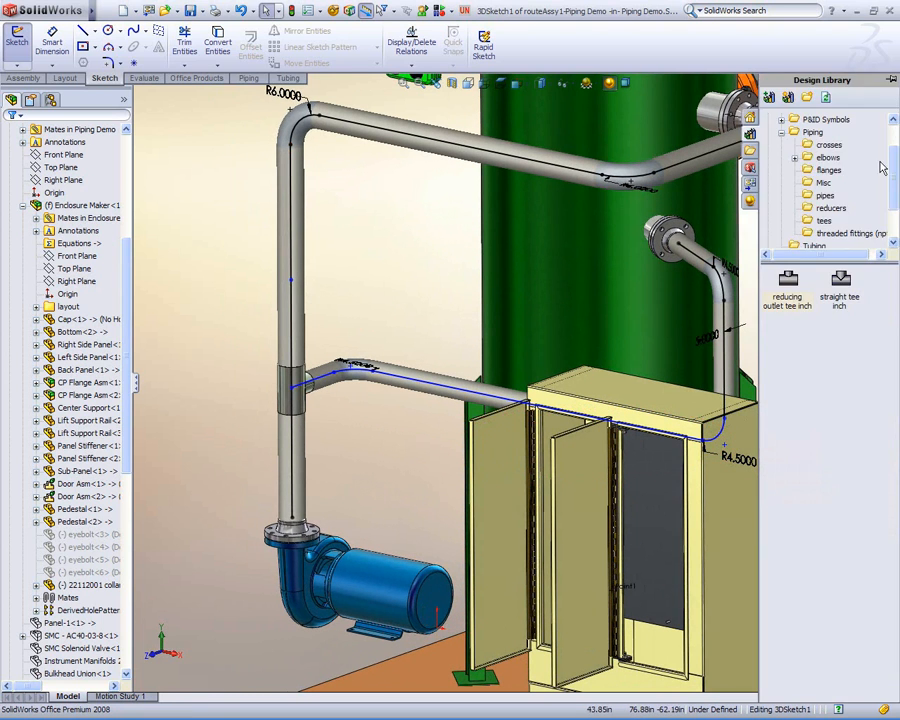
pyautogui.click(823, 183)
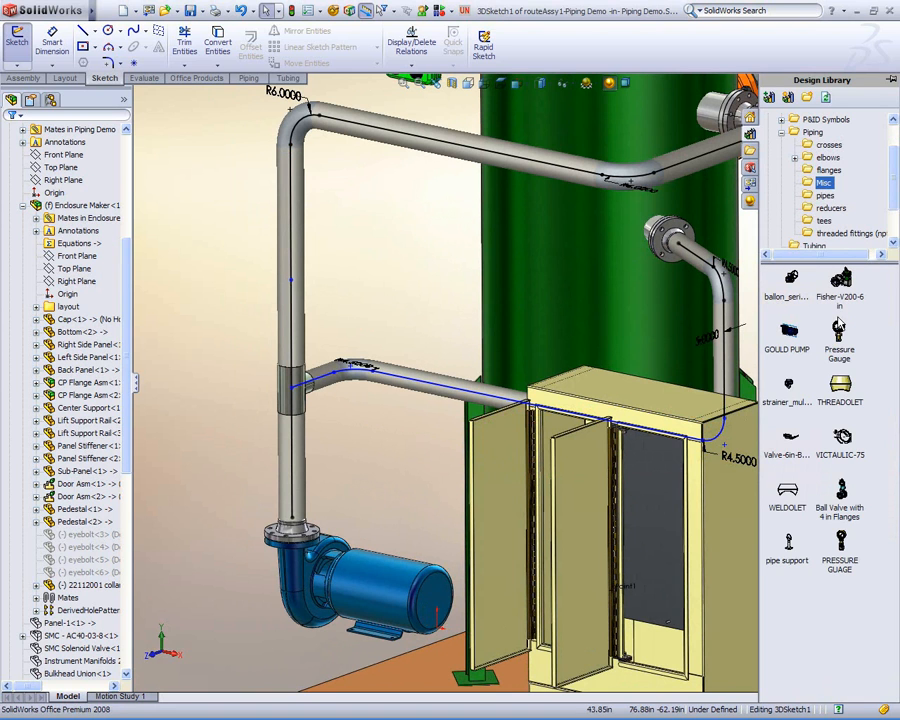
pyautogui.moveTo(841, 487); pyautogui.dragTo(298, 288)
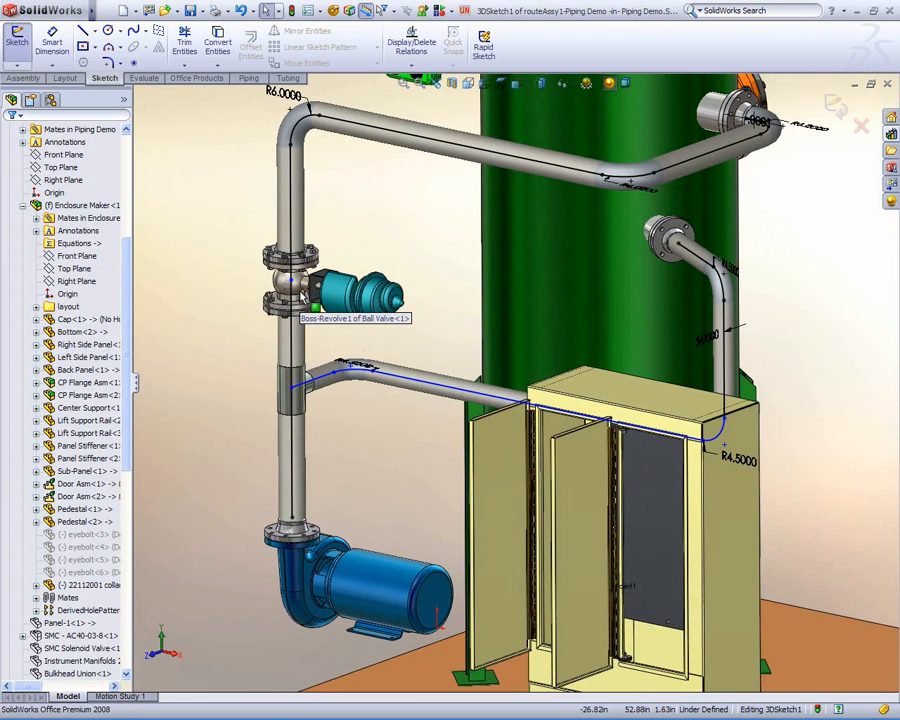
# - Exit the route sketch and open the routeAssy1-Piping Demo subassembly in its own window
pyautogui.keyDown('ctrl'); pyautogui.moveTo(420, 343); pyautogui.dragTo(416, 358, button='middle'); pyautogui.keyUp('ctrl')
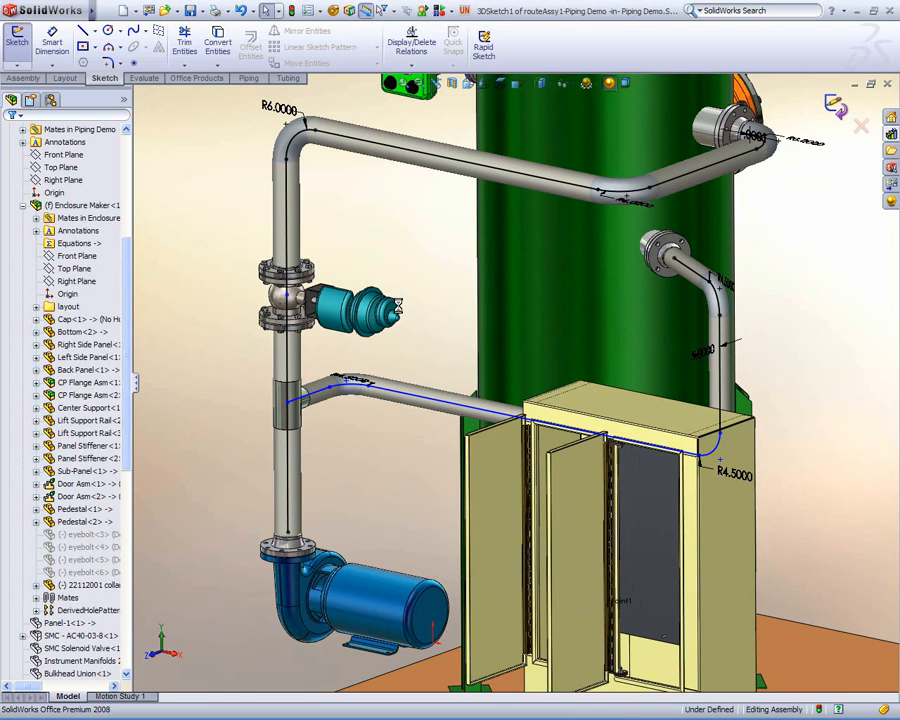
pyautogui.moveTo(477, 334)
pyautogui.keyDown('ctrl'); pyautogui.mouseDown(button='middle')
pyautogui.moveTo(417, 346)
pyautogui.moveTo(509, 372)
pyautogui.mouseUp(button='middle'); pyautogui.keyUp('ctrl')
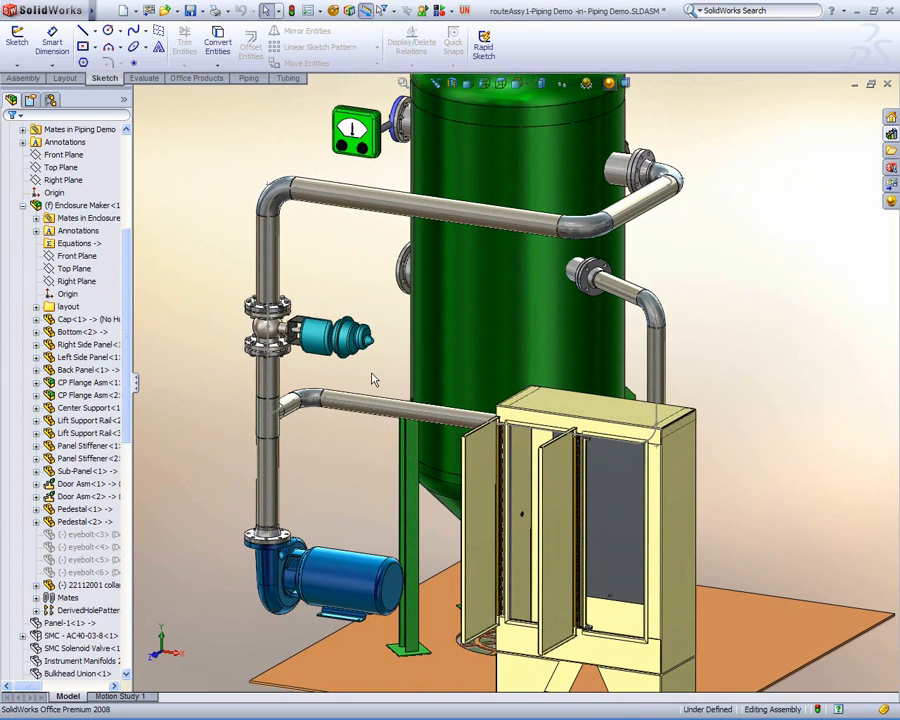
pyautogui.scroll(-12, 120, 450)
pyautogui.click(70, 371)
pyautogui.rightClick(70, 373)
pyautogui.click(92, 482)
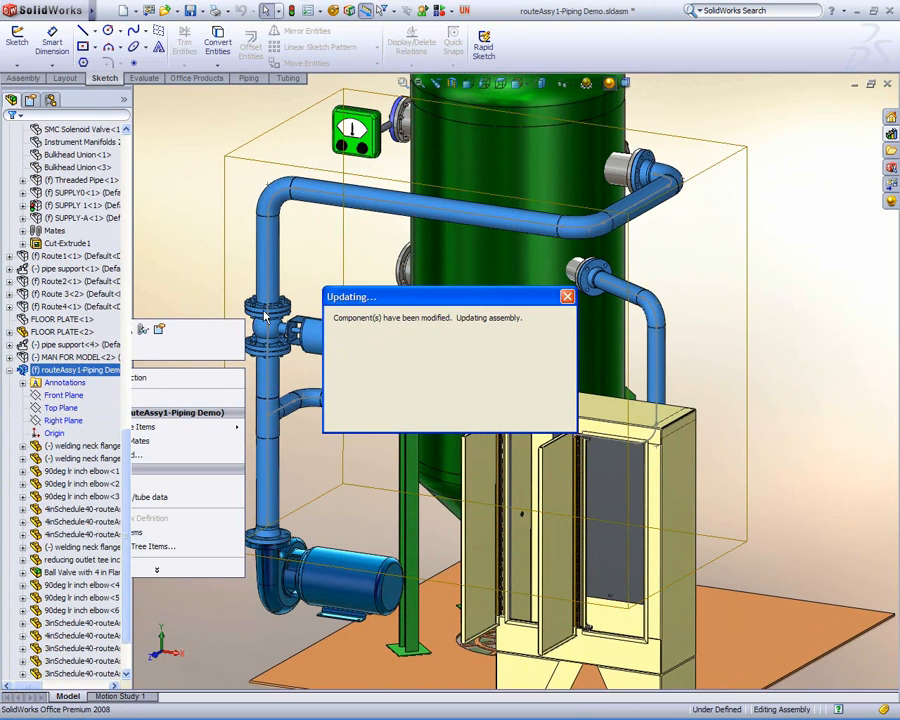
pyautogui.moveTo(473, 304); pyautogui.dragTo(406, 335, button='middle')
# - Examine the route subassembly's components, selecting a flange and individual 4 in and 3 in pipe segments
pyautogui.click(90, 218)
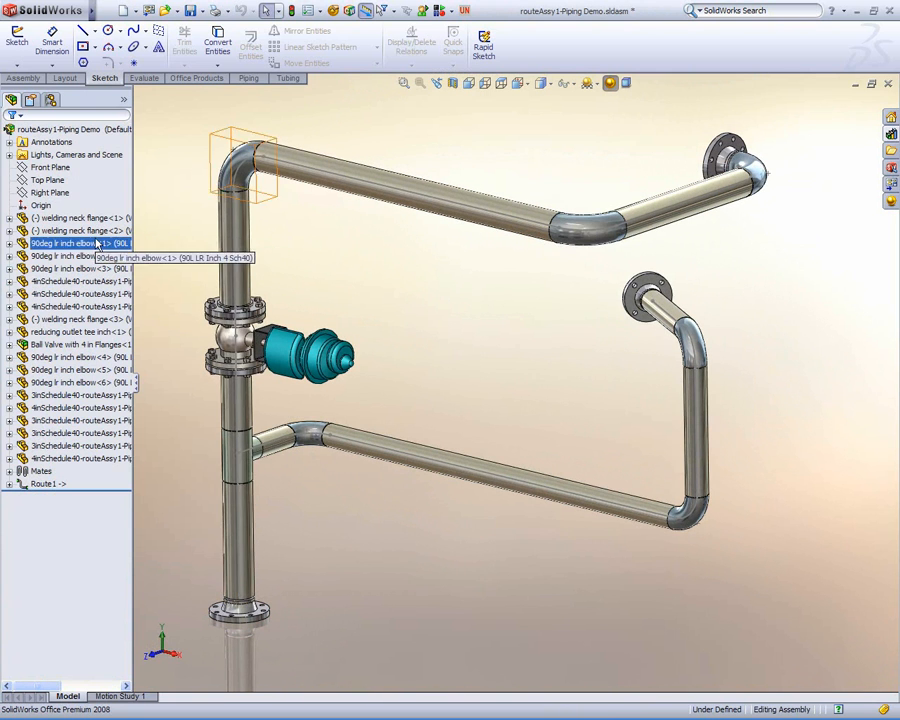
pyautogui.click(100, 434)
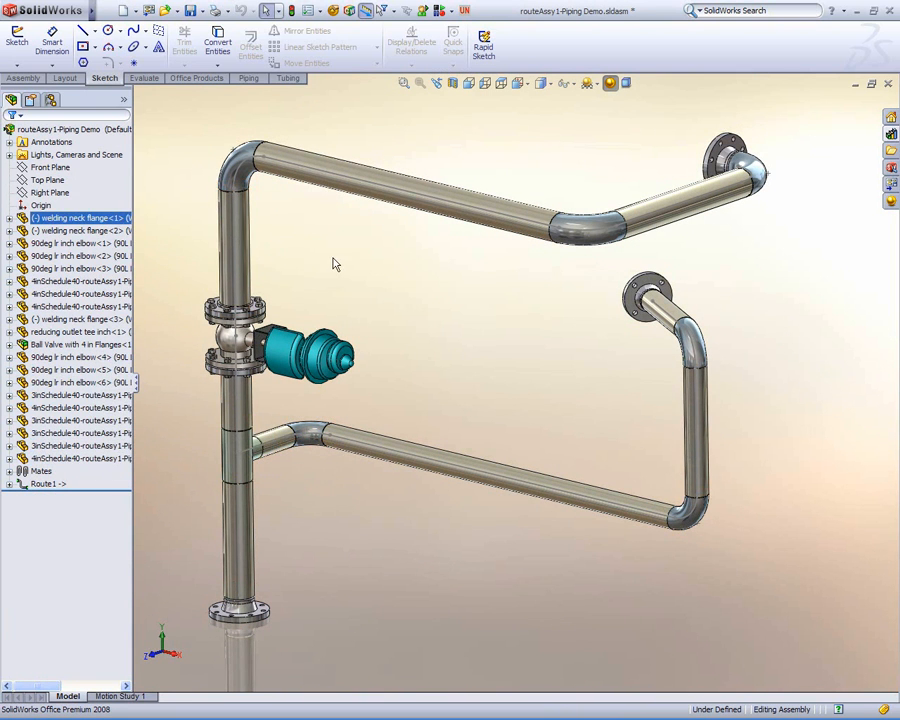
pyautogui.click(240, 250)
pyautogui.click(238, 405)
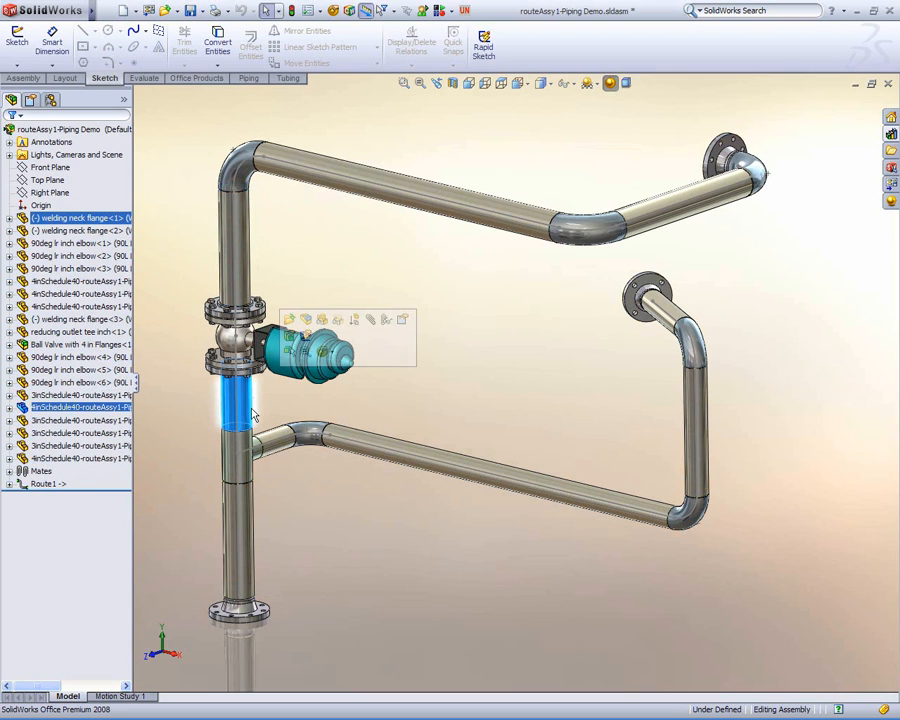
pyautogui.click(245, 505)
pyautogui.click(438, 468)
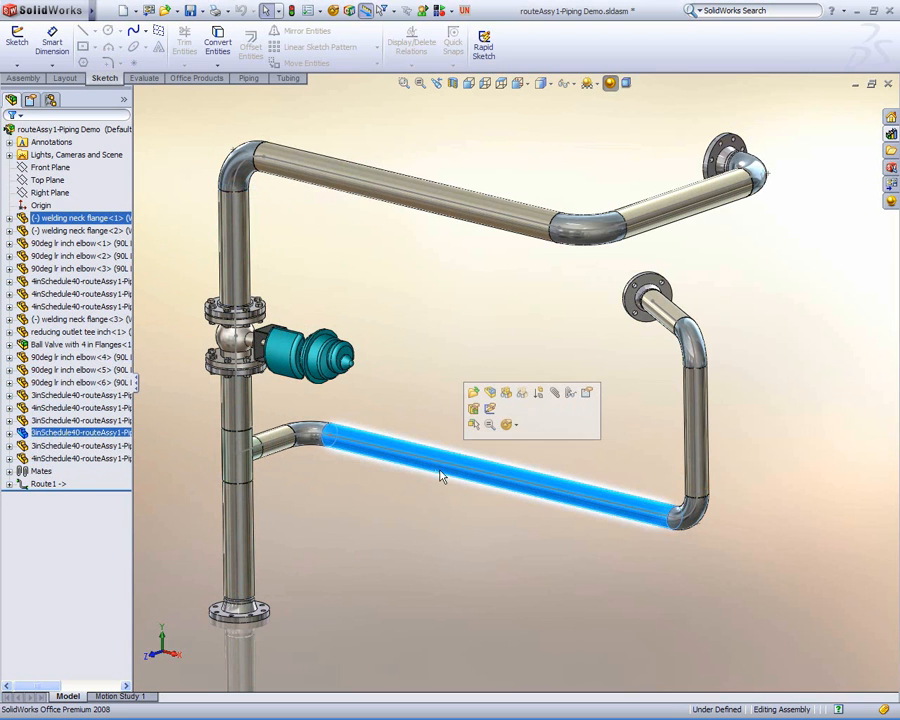
pyautogui.click(447, 380)
pyautogui.moveTo(450, 362); pyautogui.dragTo(488, 396, button='middle')
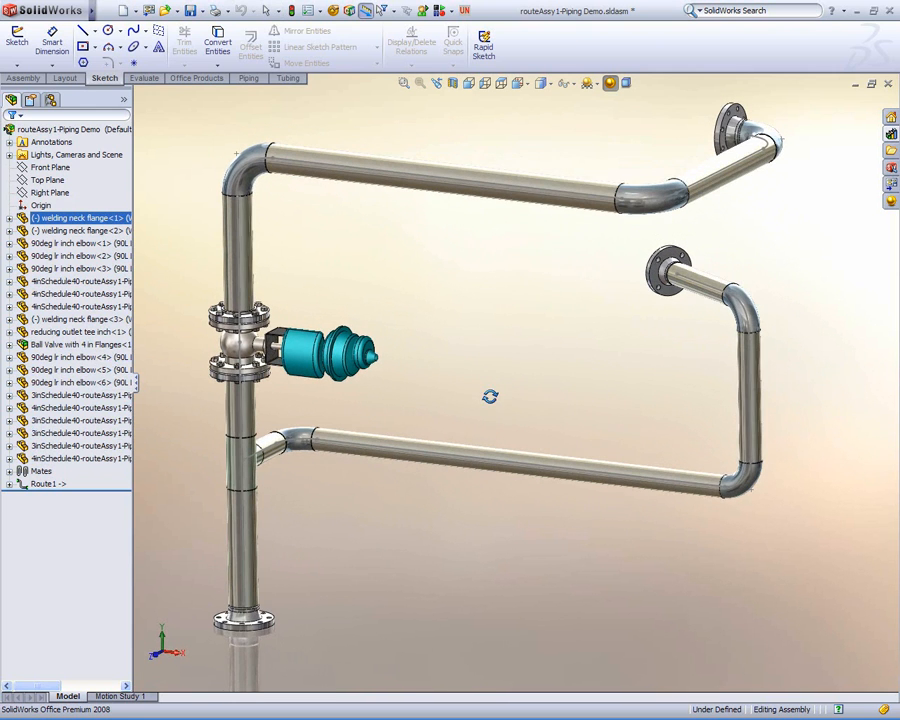
# - Place a THREADOLET on top of the lower horizontal pipe, using configuration 3 X 1 THREADOLET, without starting a new route
pyautogui.click(891, 149)
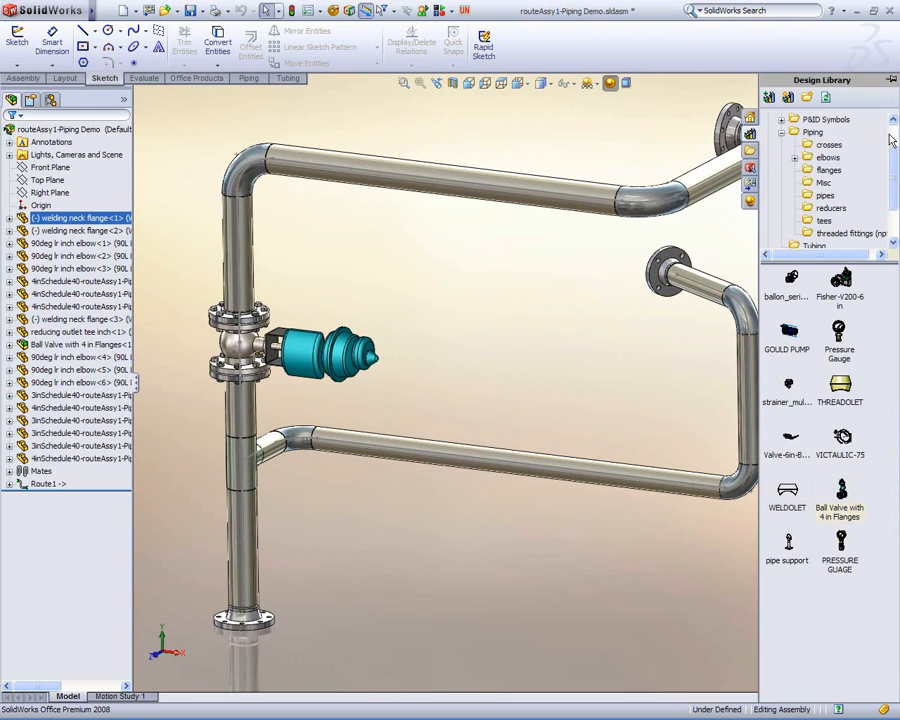
pyautogui.moveTo(843, 389)
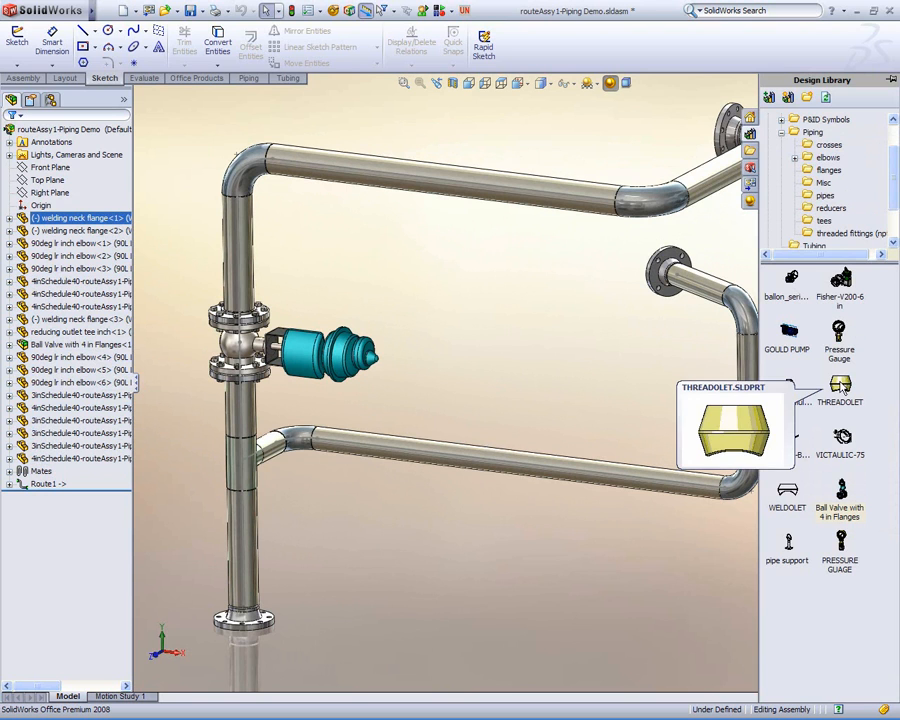
pyautogui.moveTo(843, 391); pyautogui.dragTo(421, 458)
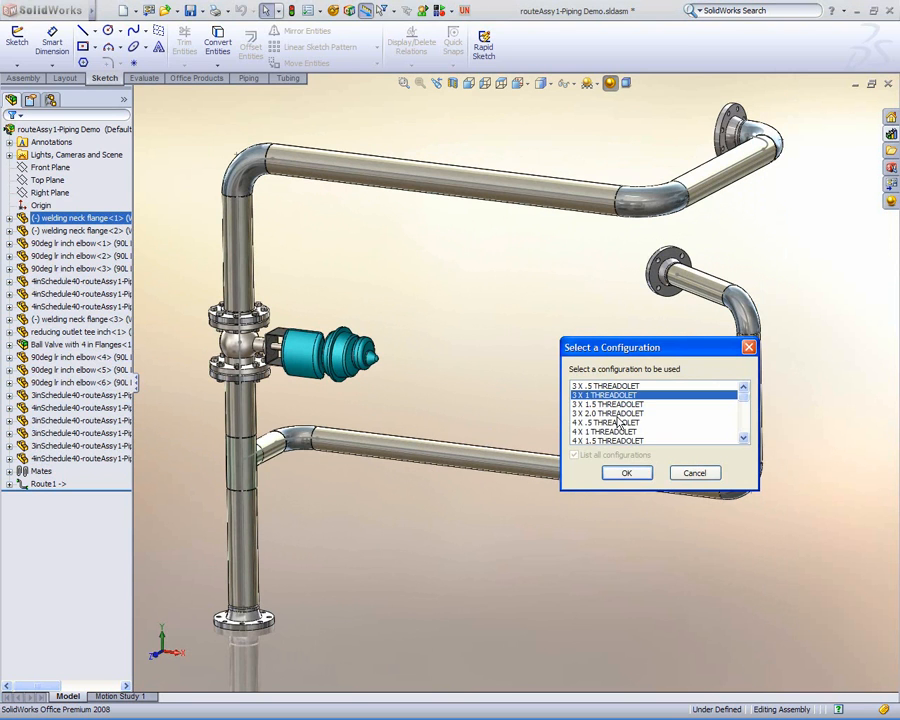
pyautogui.moveTo(743, 396)
pyautogui.mouseDown()
pyautogui.moveTo(743, 409)
pyautogui.moveTo(742, 391)
pyautogui.mouseUp()
pyautogui.click(626, 472)
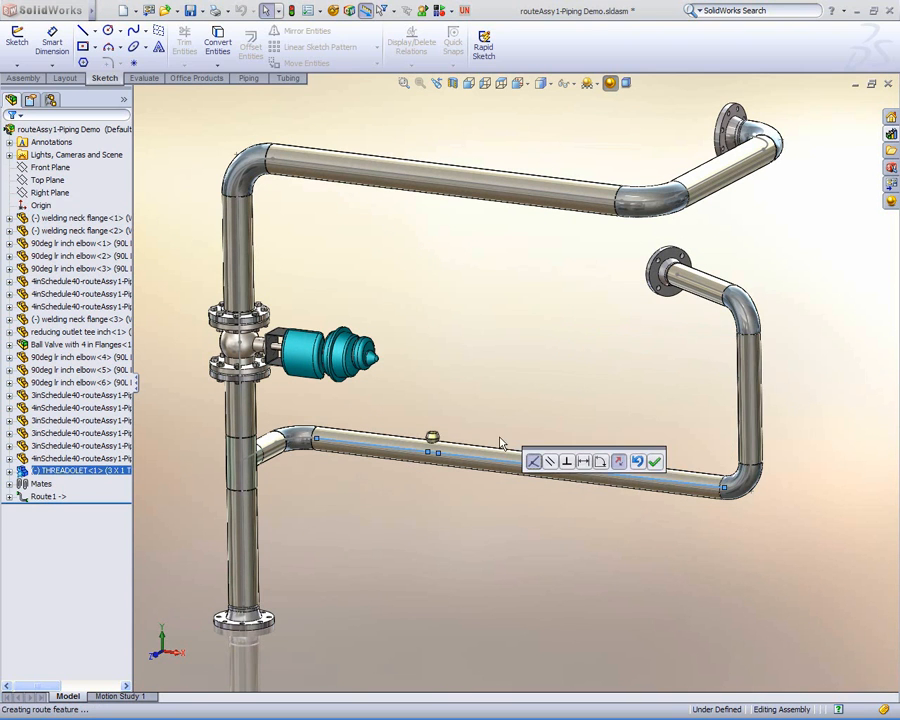
pyautogui.click(654, 462)
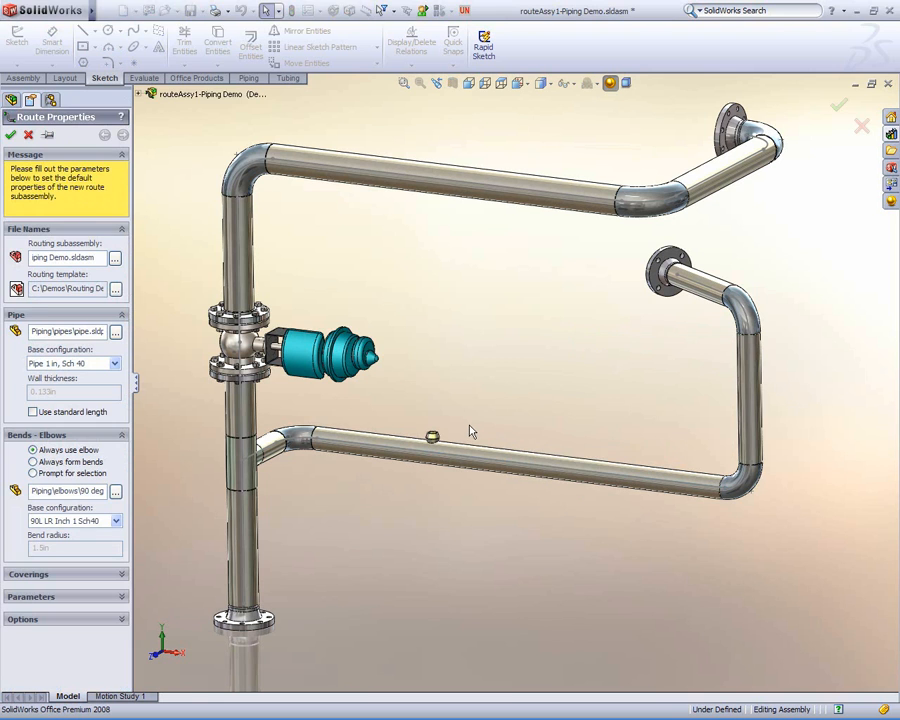
pyautogui.click(472, 431)
pyautogui.click(449, 385)
pyautogui.click(29, 136)
# - Insert the threadolet's smart feature Cut-Extrude1 into the lower horizontal pipe
pyautogui.scroll(5, 422, 459)
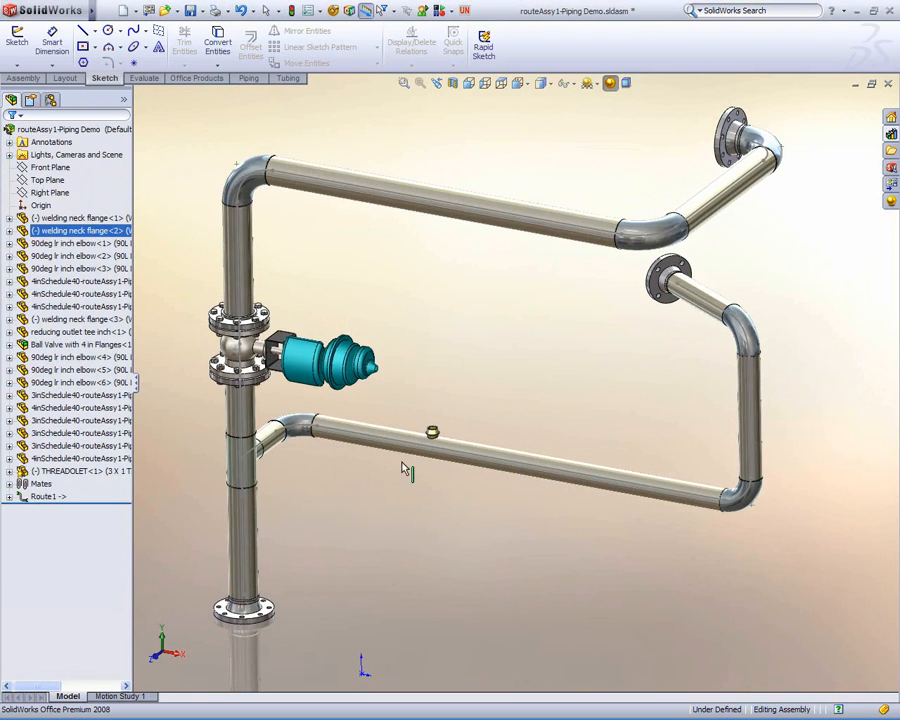
pyautogui.scroll(3, 422, 459)
pyautogui.scroll(3, 482, 395)
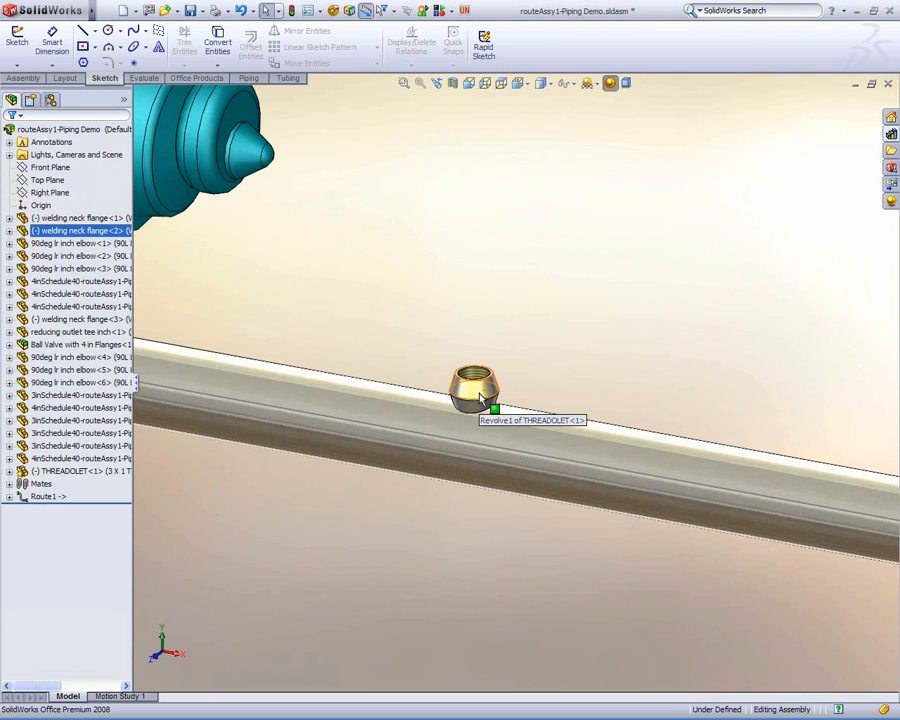
pyautogui.click(480, 395)
pyautogui.click(96, 478)
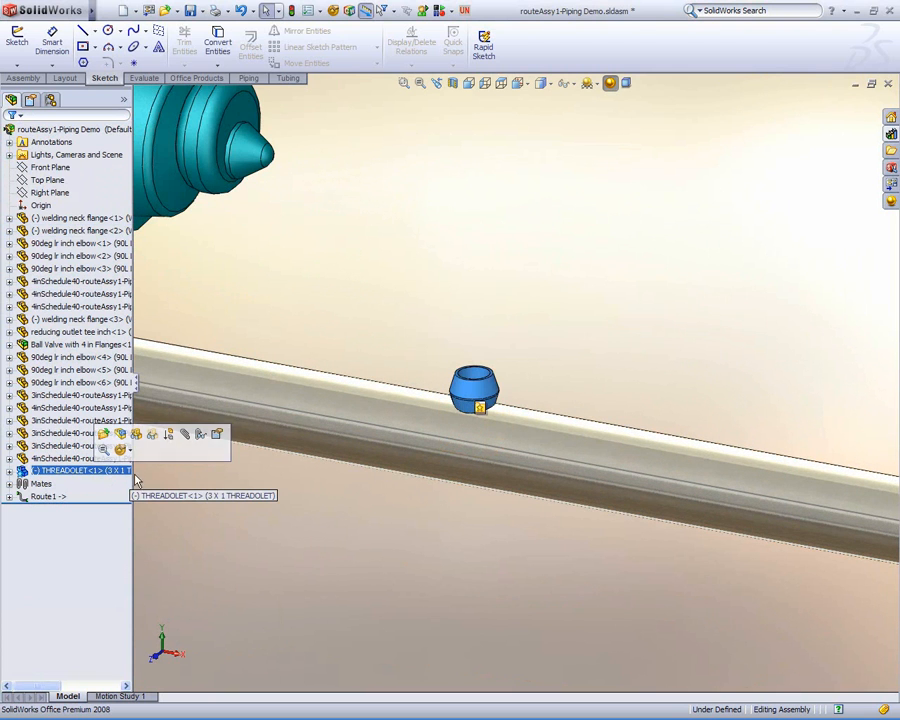
pyautogui.click(480, 410)
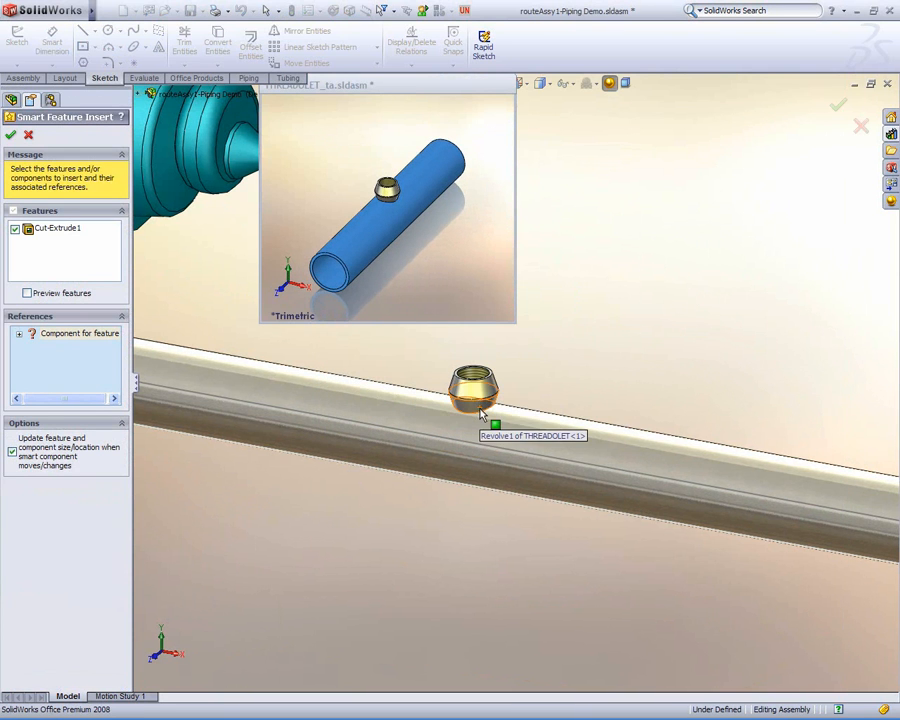
pyautogui.click(379, 400)
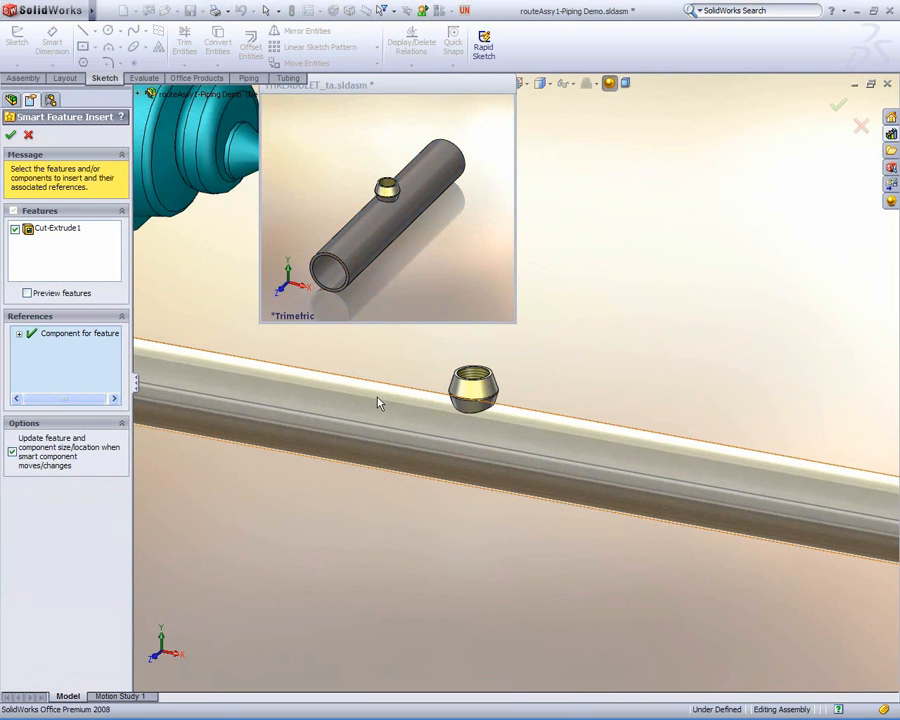
pyautogui.click(10, 134)
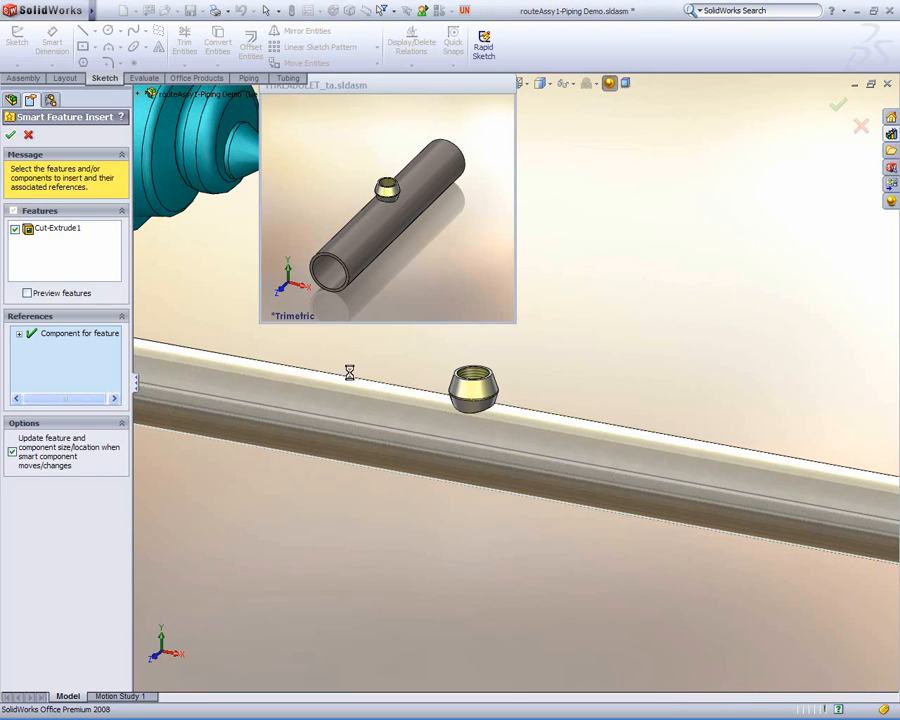
# - Hide the threadolet and examine the hole cut in the pipe beneath it
pyautogui.moveTo(437, 401); pyautogui.dragTo(466, 402, button='middle')
pyautogui.click(467, 402)
pyautogui.rightClick(467, 402)
pyautogui.click(506, 342)
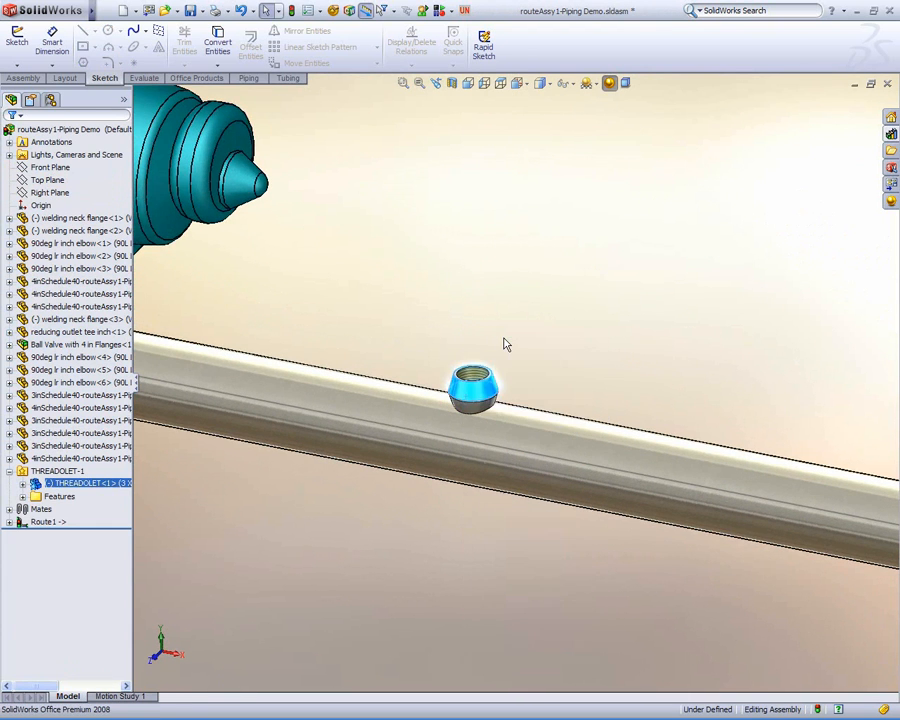
pyautogui.press('Escape')
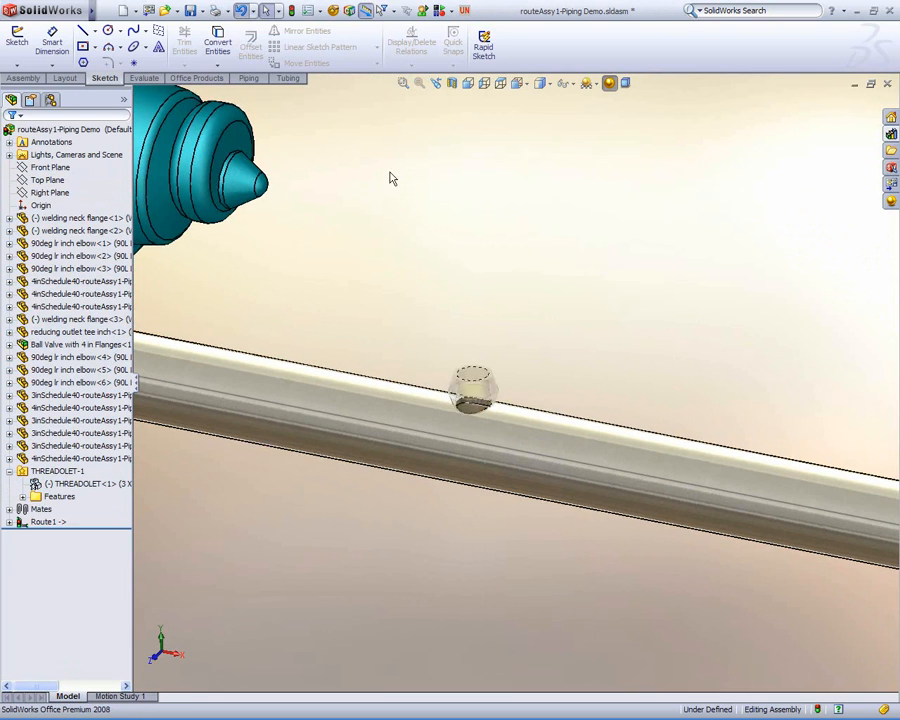
# - Place a Pressure Gauge on top of the threadolet without starting a new route
pyautogui.moveTo(462, 380); pyautogui.dragTo(496, 422, button='middle')
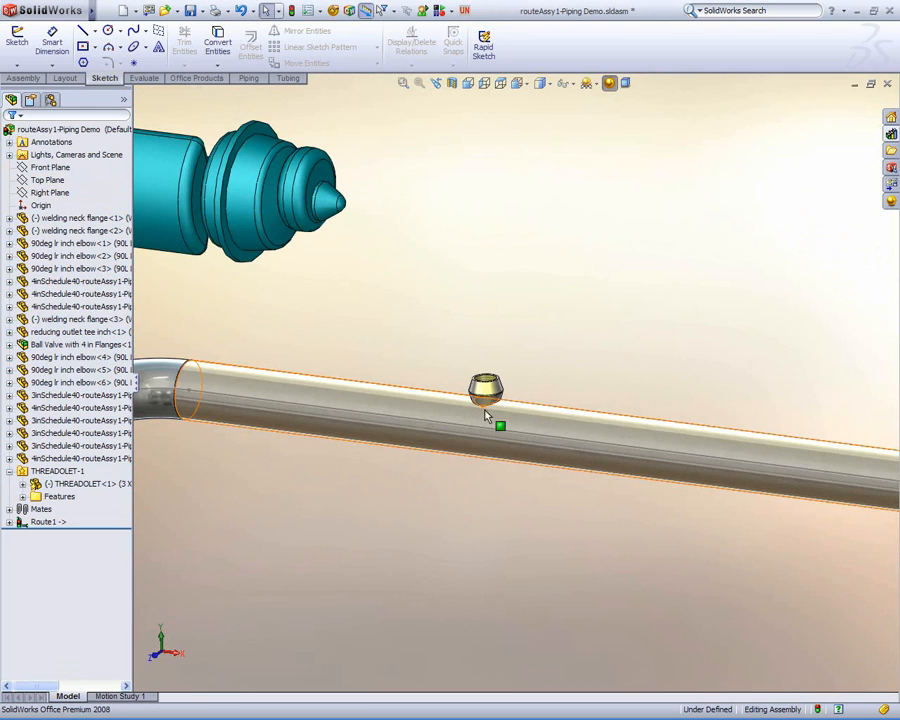
pyautogui.click(891, 134)
pyautogui.moveTo(839, 338); pyautogui.dragTo(487, 373)
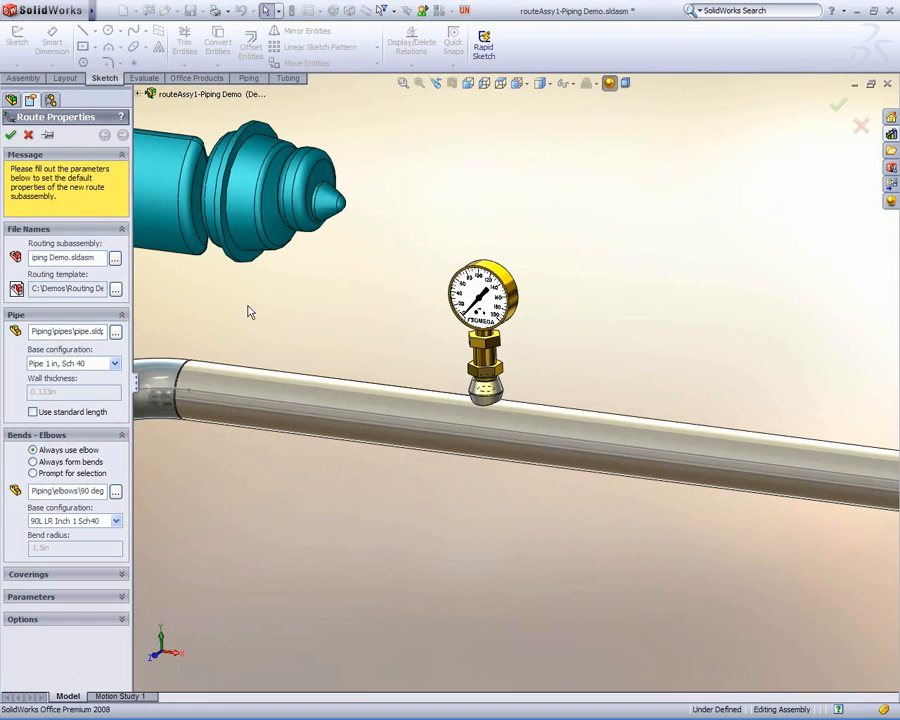
pyautogui.click(29, 135)
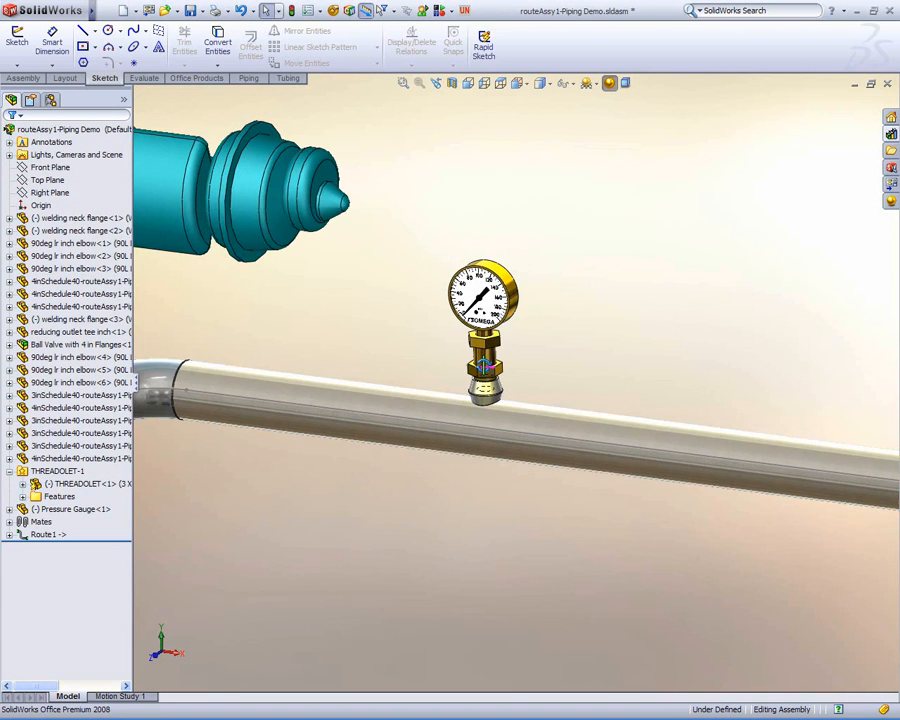
pyautogui.scroll(-5, 483, 372)
pyautogui.keyDown('ctrl'); pyautogui.moveTo(566, 402); pyautogui.dragTo(479, 412, button='middle'); pyautogui.keyUp('ctrl')
pyautogui.scroll(1, 498, 420)
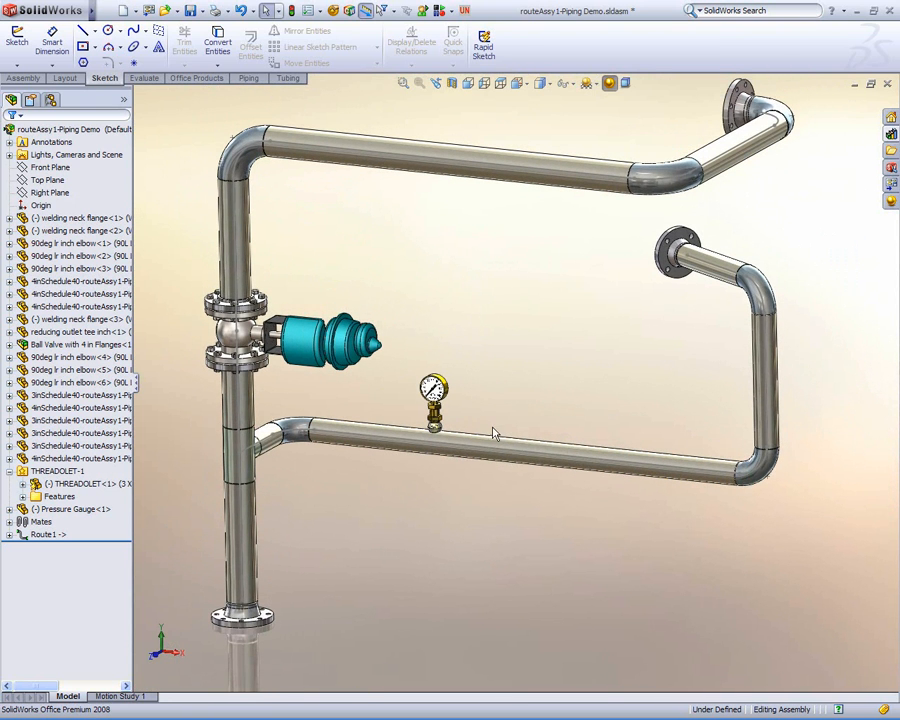
# - Create a drawing from the piping route assembly with the Inch-C template from Oil and Gas Templates
pyautogui.rightClick(493, 453)
pyautogui.click(518, 423)
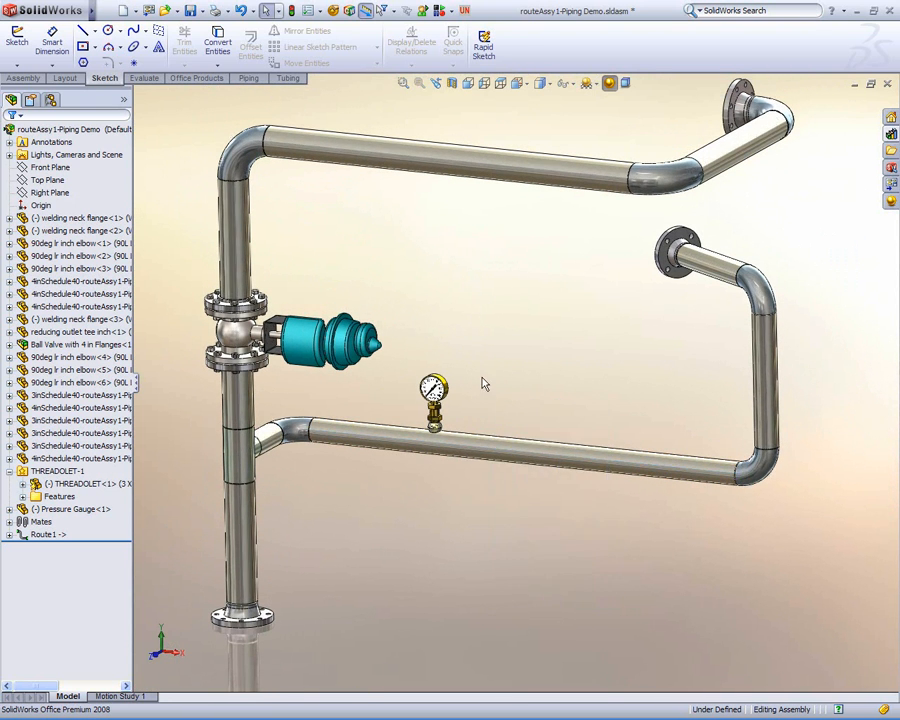
pyautogui.click(149, 12)
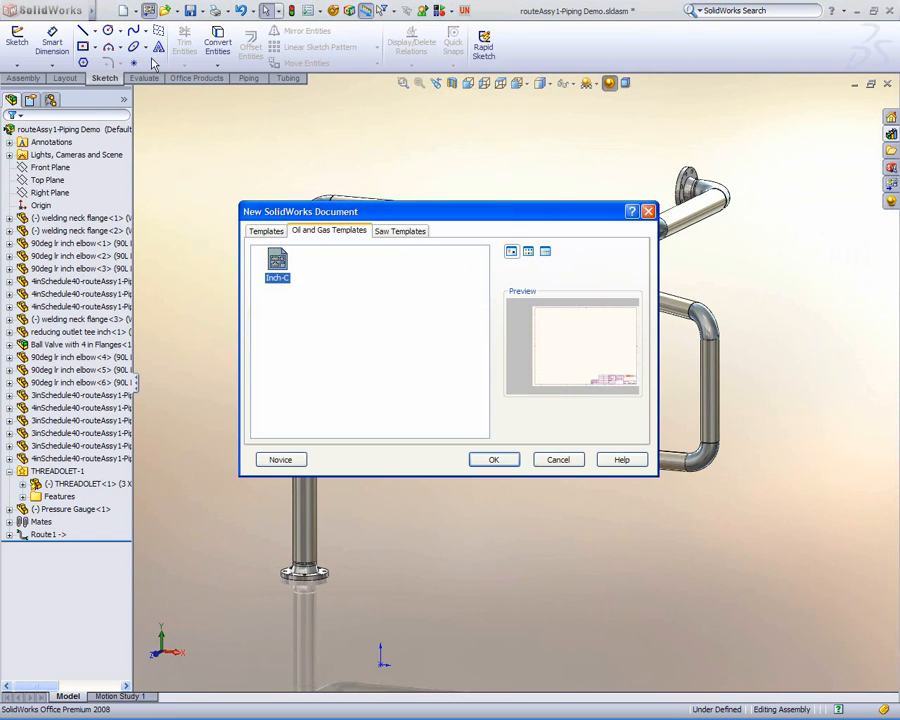
pyautogui.doubleClick(278, 266)
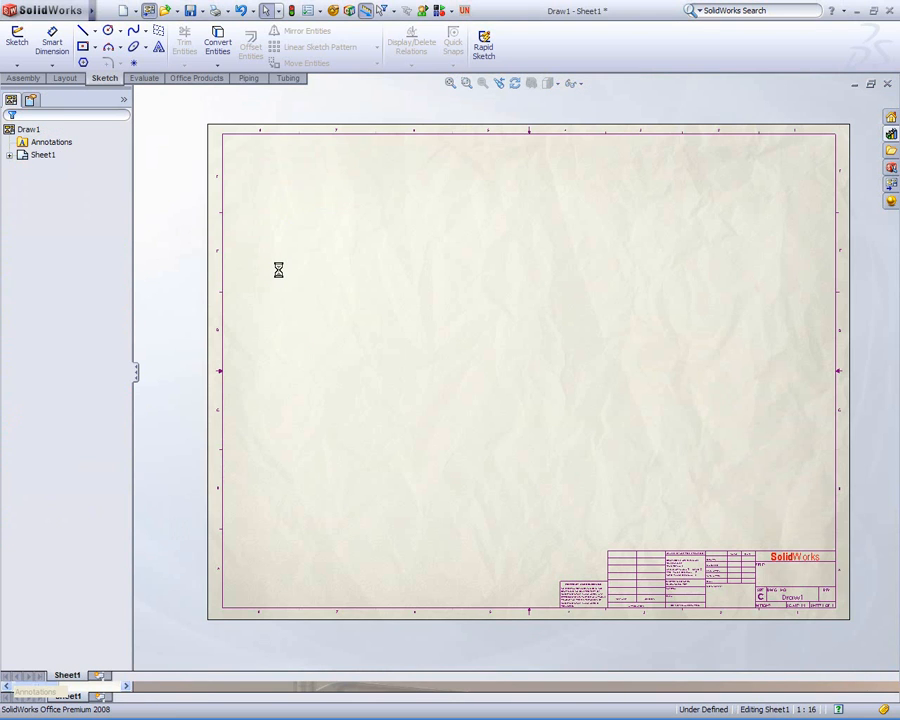
# - Place the piping's front view, project a top view above it, and add a pictorial view beside the front view
pyautogui.moveTo(848, 345); pyautogui.dragTo(380, 445)
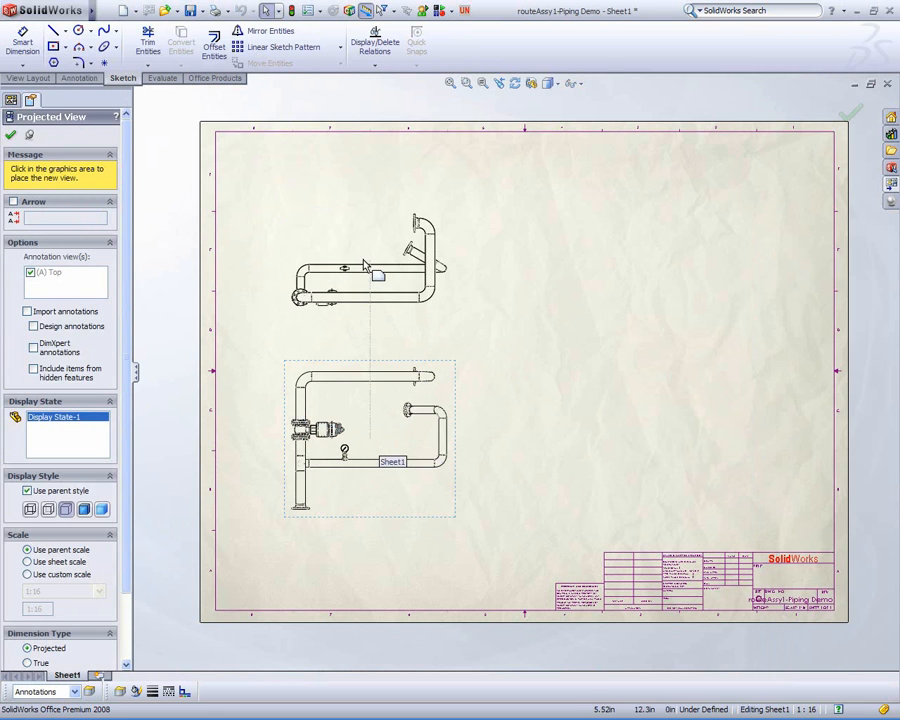
pyautogui.click(378, 252)
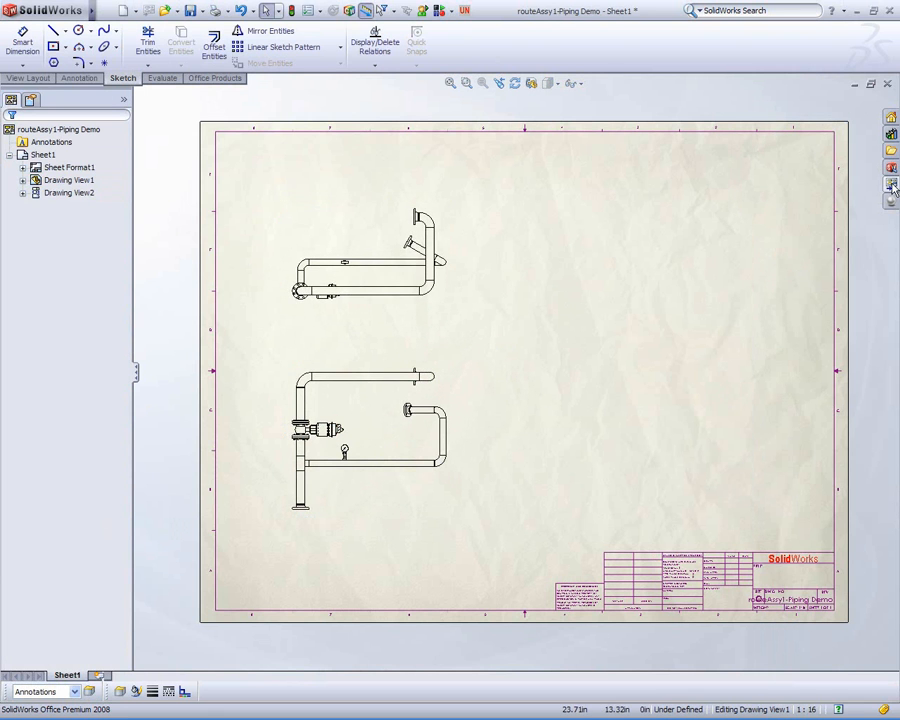
pyautogui.click(891, 185)
pyautogui.moveTo(800, 418); pyautogui.dragTo(646, 436)
pyautogui.click(437, 392)
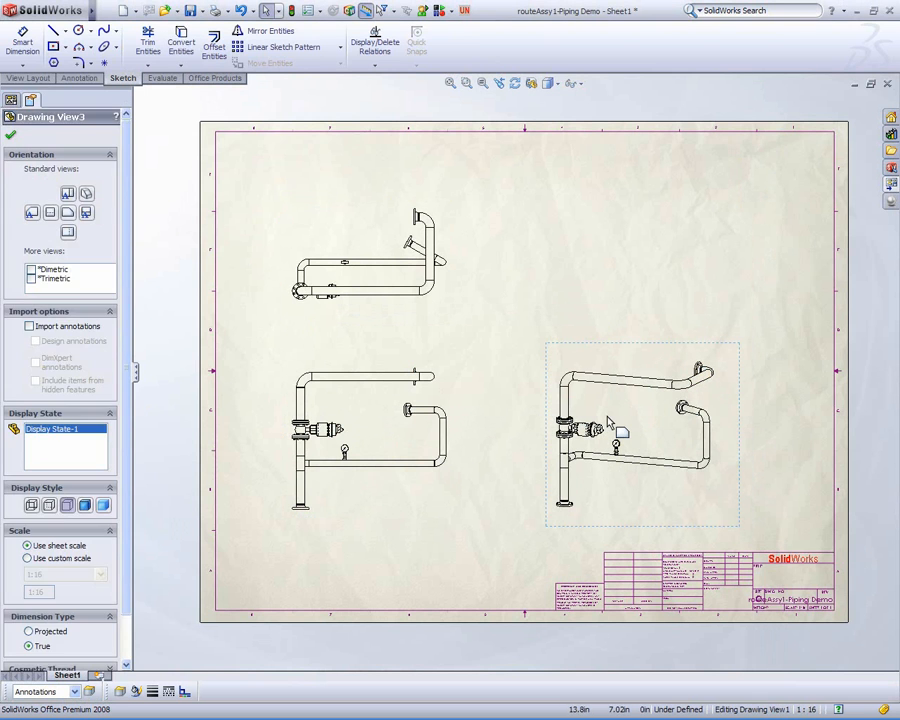
# - Insert a top-level-only bill of materials with the Piping BOM template above the pictorial view and check its rows
pyautogui.rightClick(621, 421)
pyautogui.moveTo(714, 172)
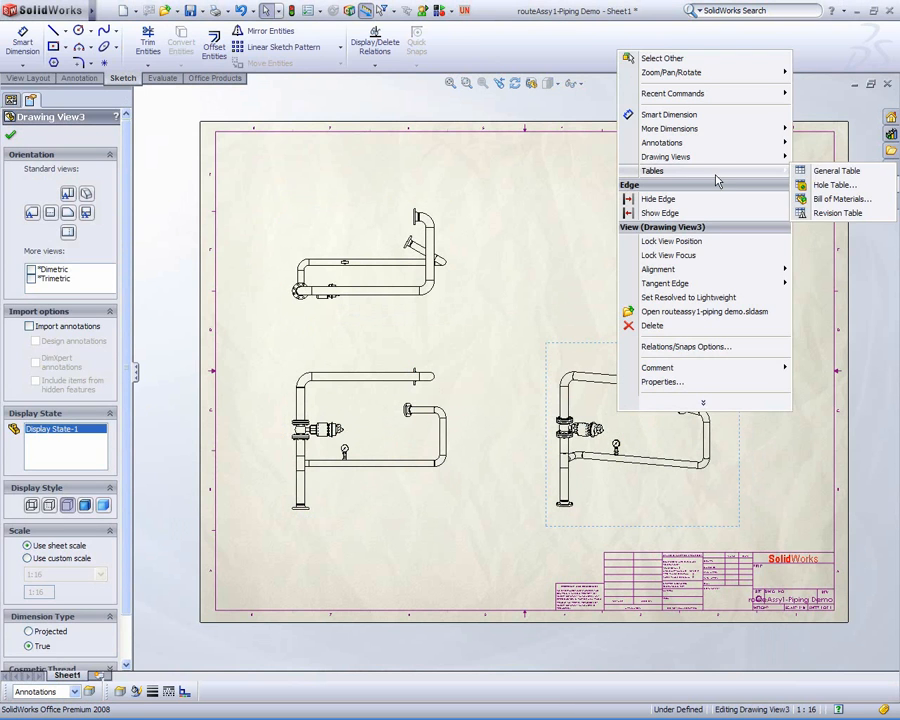
pyautogui.click(834, 200)
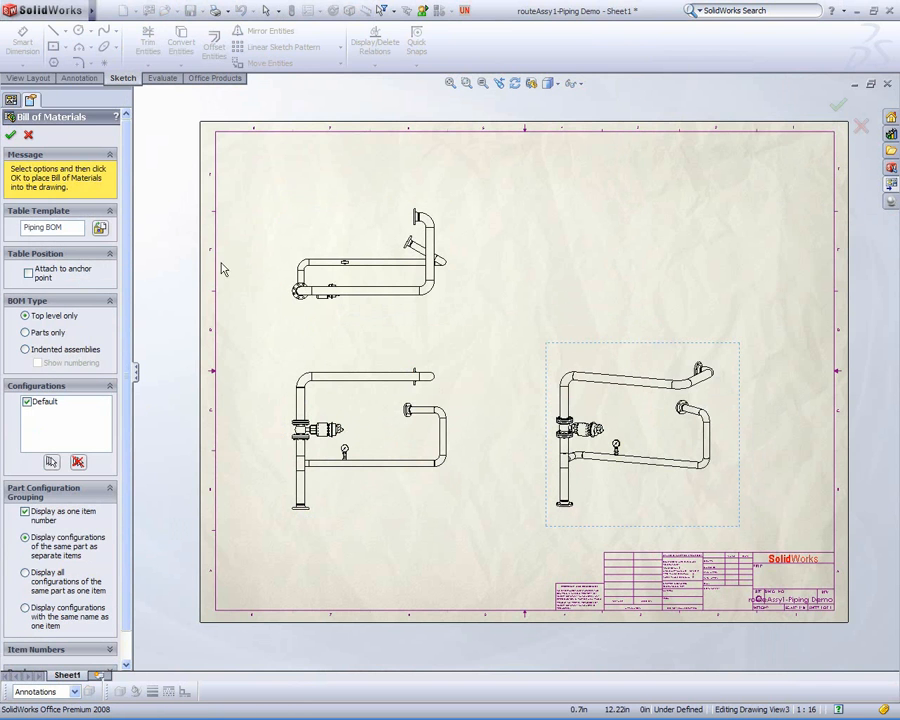
pyautogui.click(10, 137)
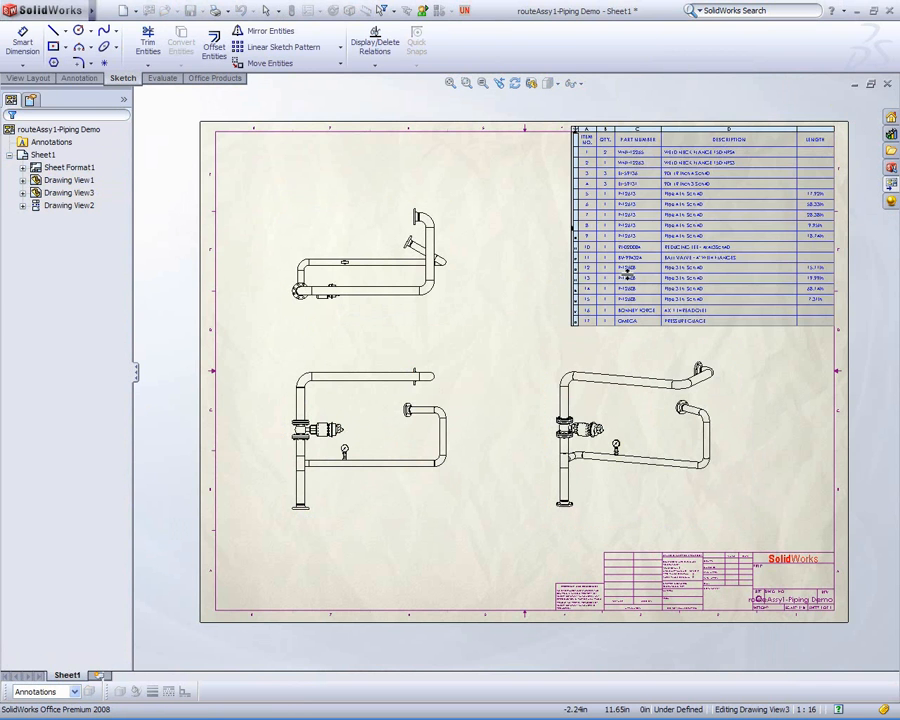
pyautogui.scroll(-2, 795, 163)
pyautogui.scroll(-3, 795, 163)
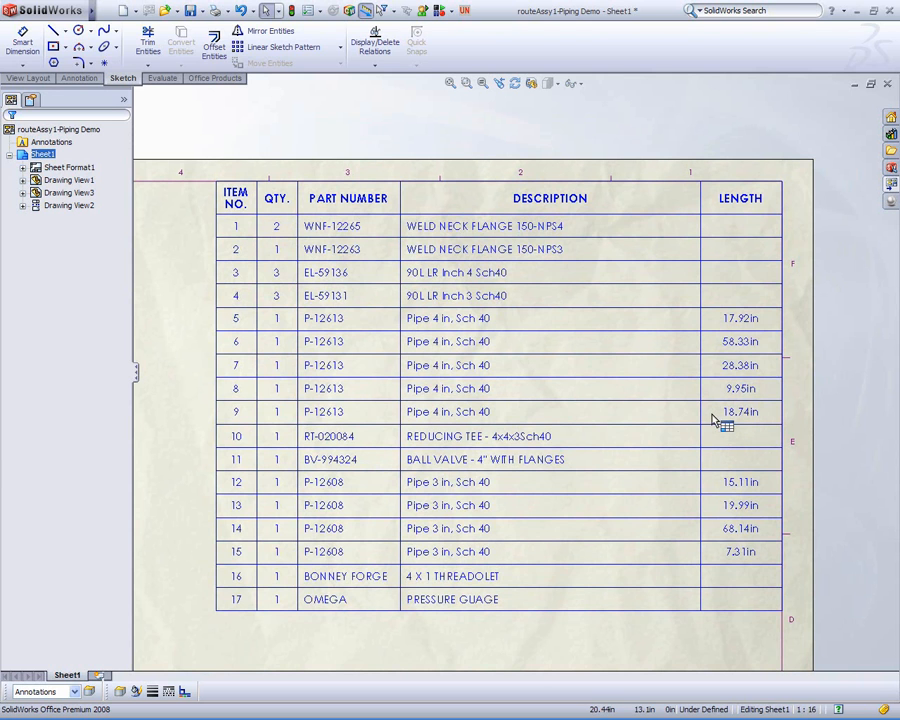
pyautogui.press('f')
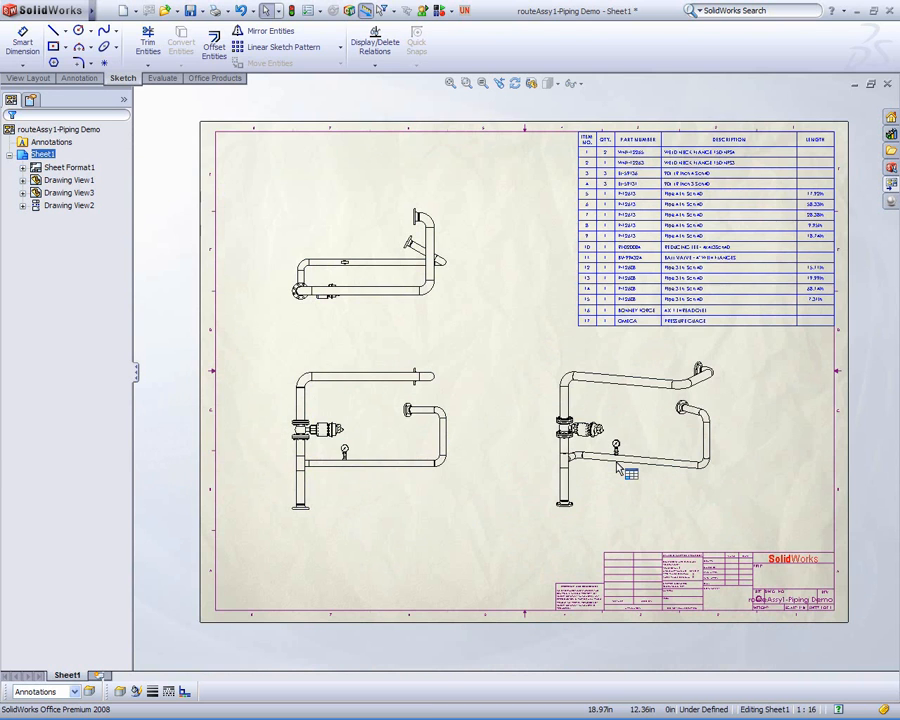
# - Add auto balloons with item numbers to the pictorial view, using the square layout and ignoring multiple instances
pyautogui.click(619, 467)
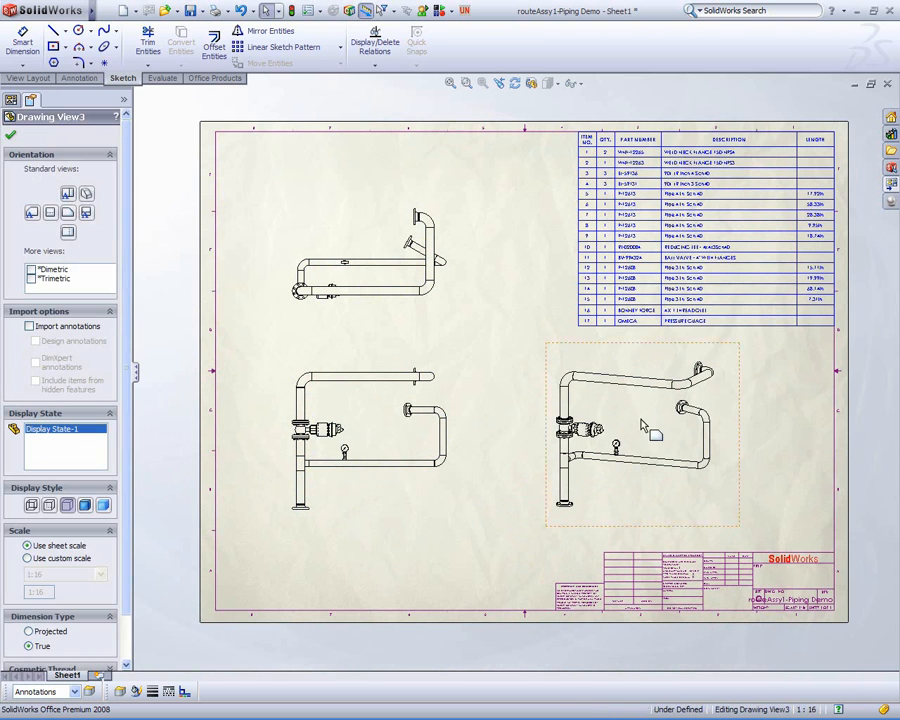
pyautogui.press('b')
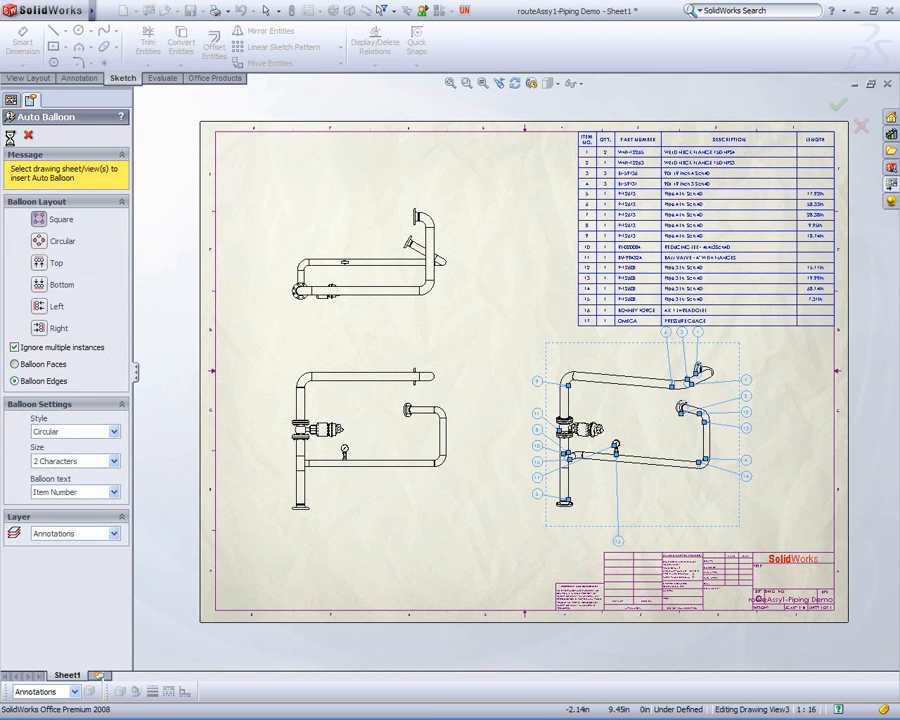
pyautogui.click(488, 445)
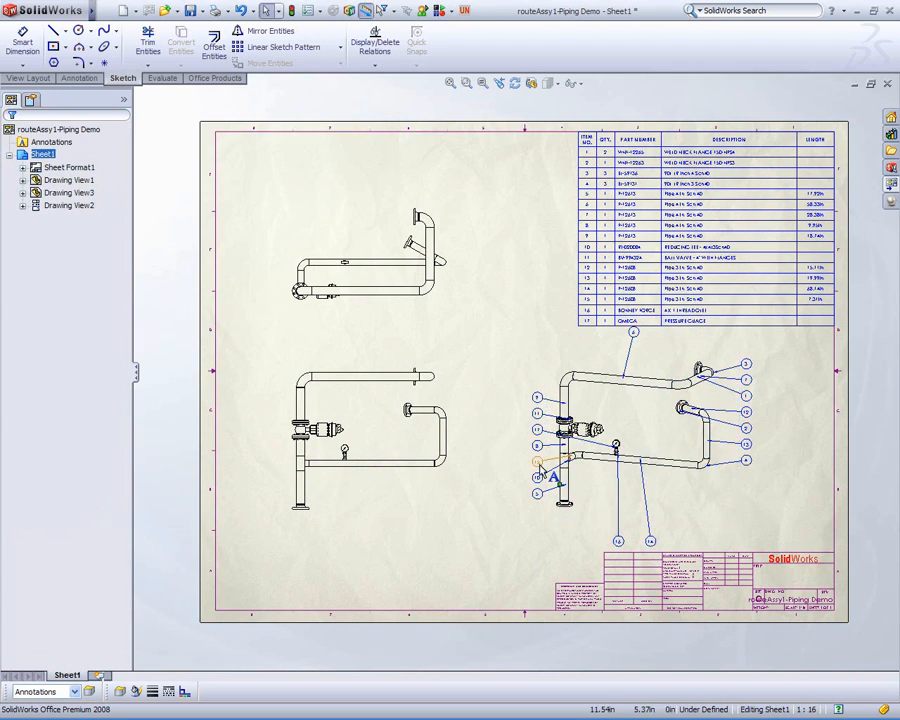
# - Rearrange the pictorial view's balloons, bringing 14 and 16 closer beneath the pipe and placing 17 beside balloon 16
pyautogui.scroll(-2, 538, 464)
pyautogui.moveTo(541, 440); pyautogui.dragTo(448, 440, button='middle')
pyautogui.moveTo(518, 564)
pyautogui.mouseDown()
pyautogui.moveTo(614, 560)
pyautogui.moveTo(626, 550)
pyautogui.moveTo(600, 544)
pyautogui.moveTo(598, 527)
pyautogui.mouseUp()
pyautogui.click(652, 512)
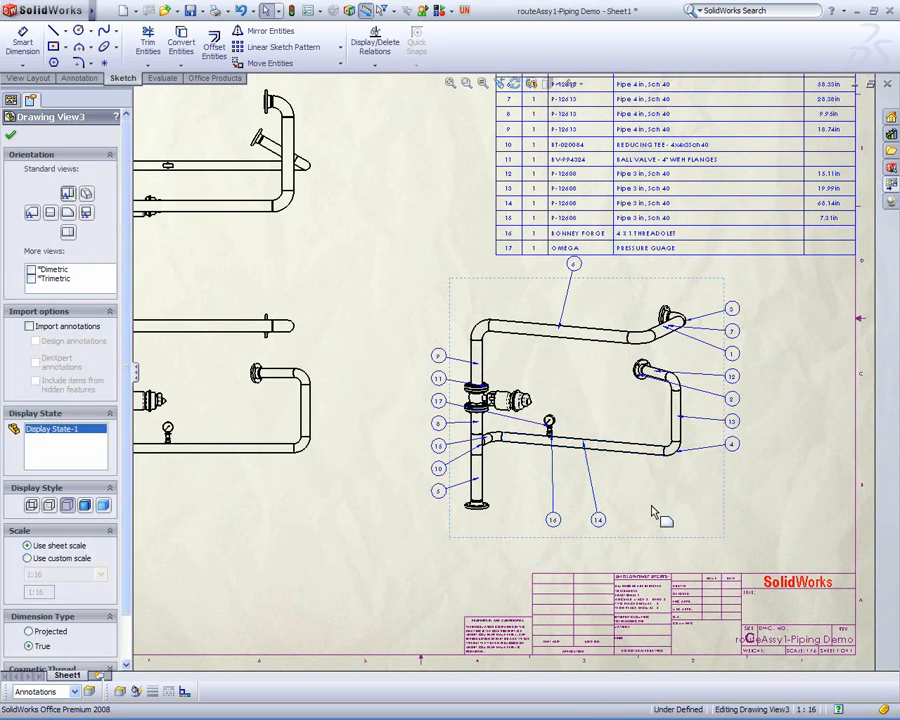
pyautogui.moveTo(438, 401); pyautogui.dragTo(507, 522)
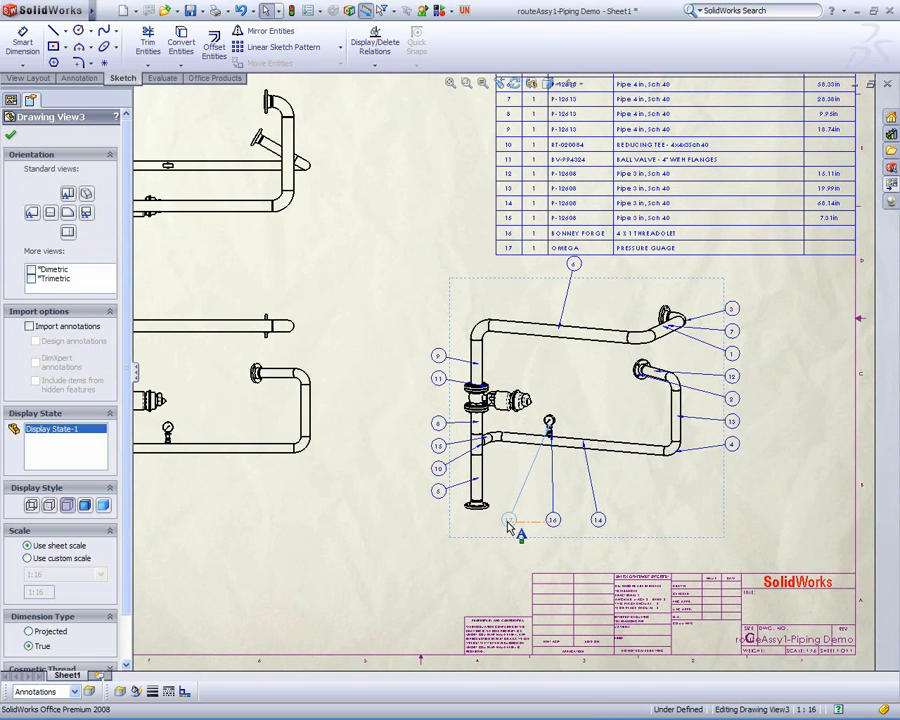
pyautogui.click(412, 538)
# - Show Route1's 3D sketch in the front view so the pipe centerlines are drawn
pyautogui.moveTo(235, 502)
pyautogui.mouseDown(button='middle')
pyautogui.moveTo(434, 472)
pyautogui.moveTo(420, 452)
pyautogui.mouseUp(button='middle')
pyautogui.scroll(-2, 420, 451)
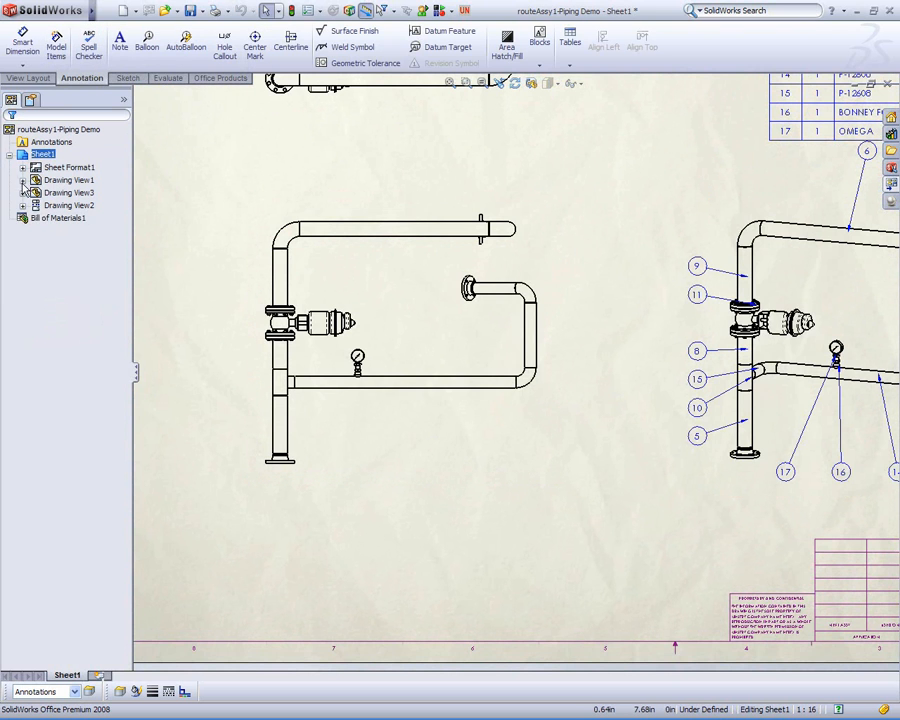
pyautogui.click(22, 181)
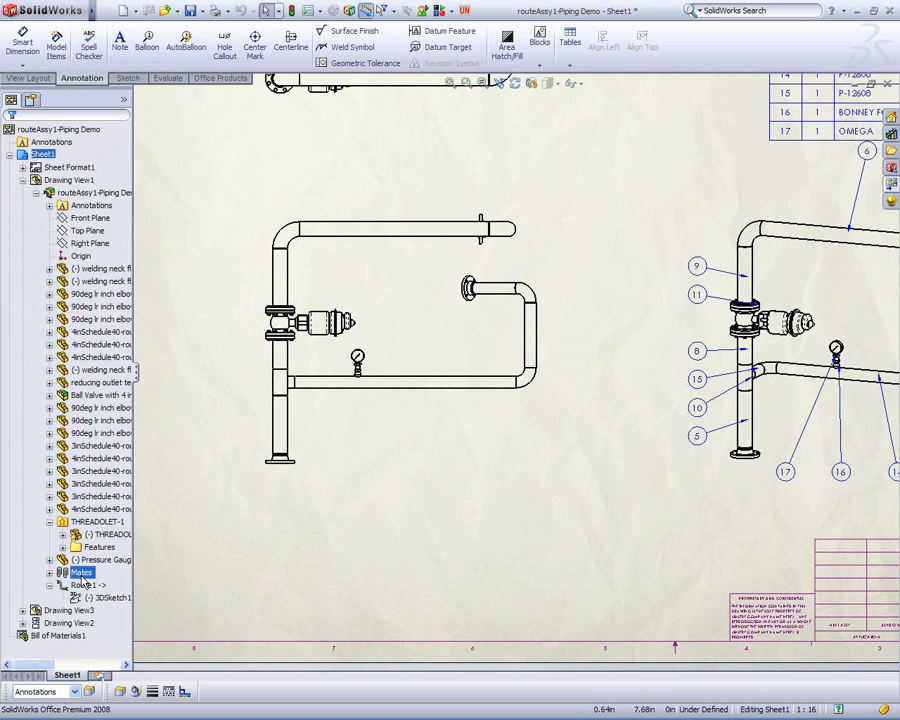
pyautogui.rightClick(115, 595)
pyautogui.click(148, 474)
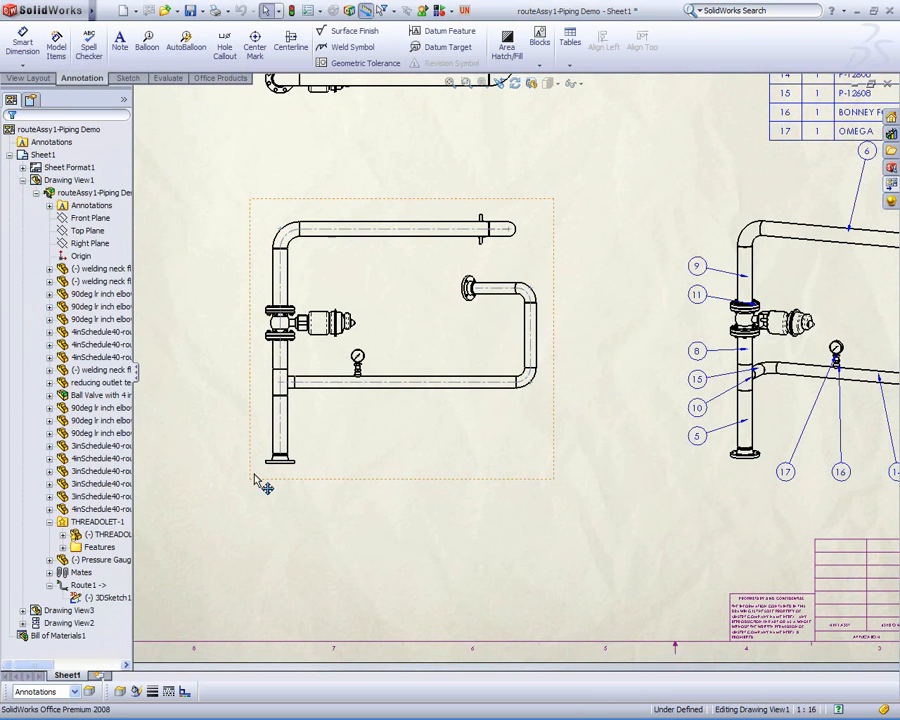
# - Dimension the vertical distance between the front view's lower and upper horizontal pipe centerlines, placing it outside the riser
pyautogui.click(390, 445)
pyautogui.click(365, 368)
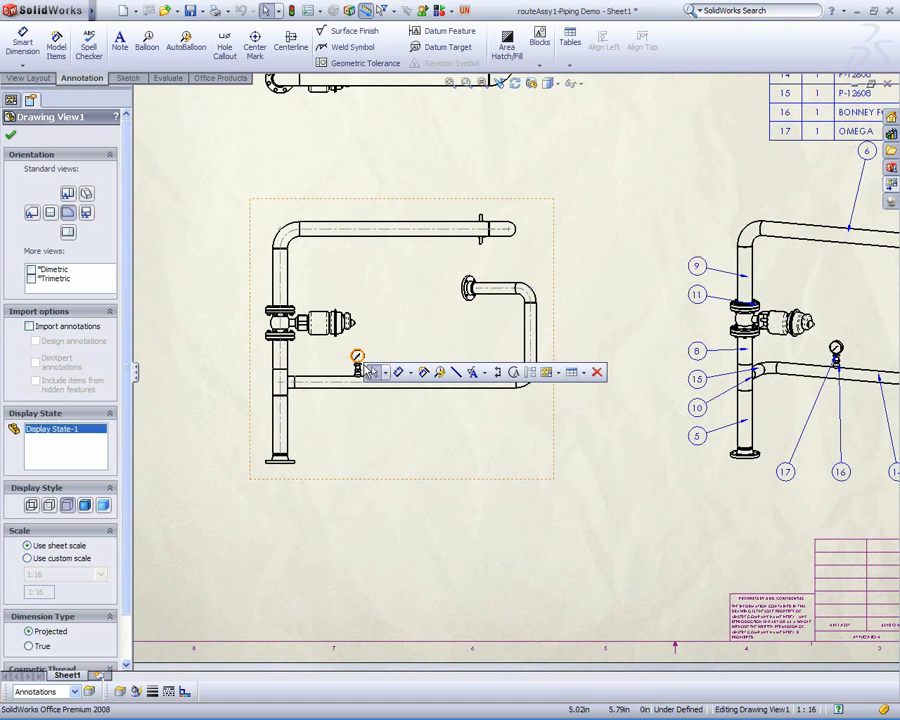
pyautogui.click(400, 374)
pyautogui.click(333, 383)
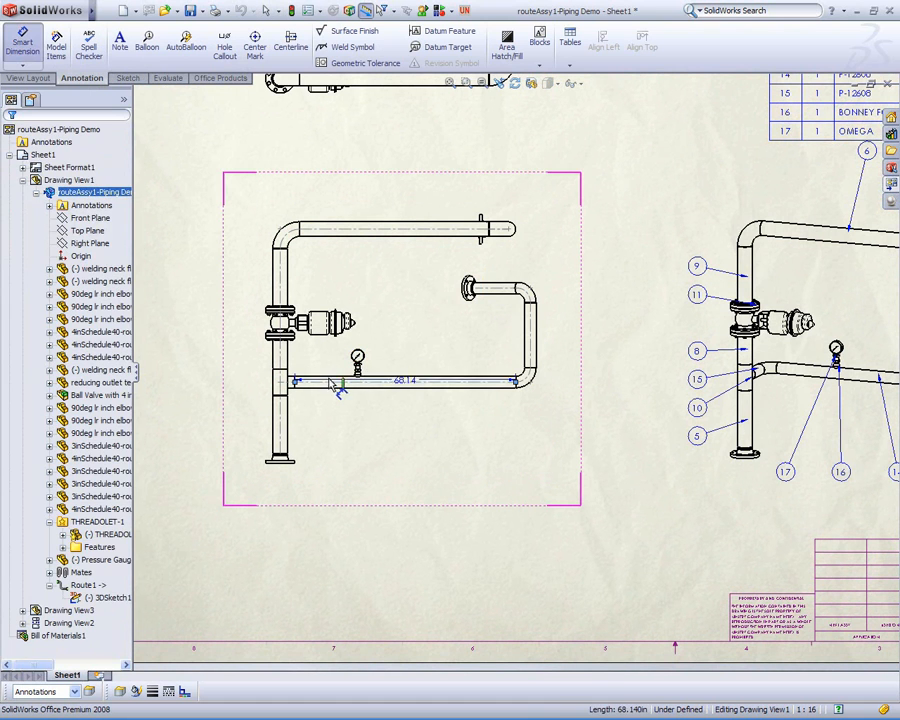
pyautogui.click(440, 229)
pyautogui.click(206, 319)
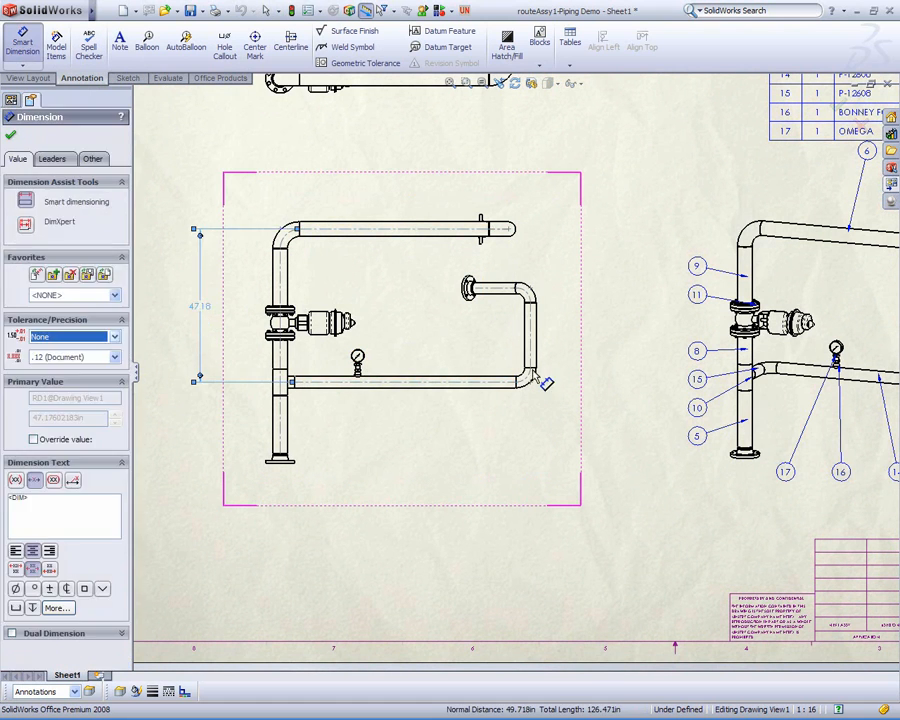
# - Dimension the horizontal distance between the centerlines of the 3 in vertical pipe and the 4 in riser, below the front view
pyautogui.click(531, 352)
pyautogui.click(281, 428)
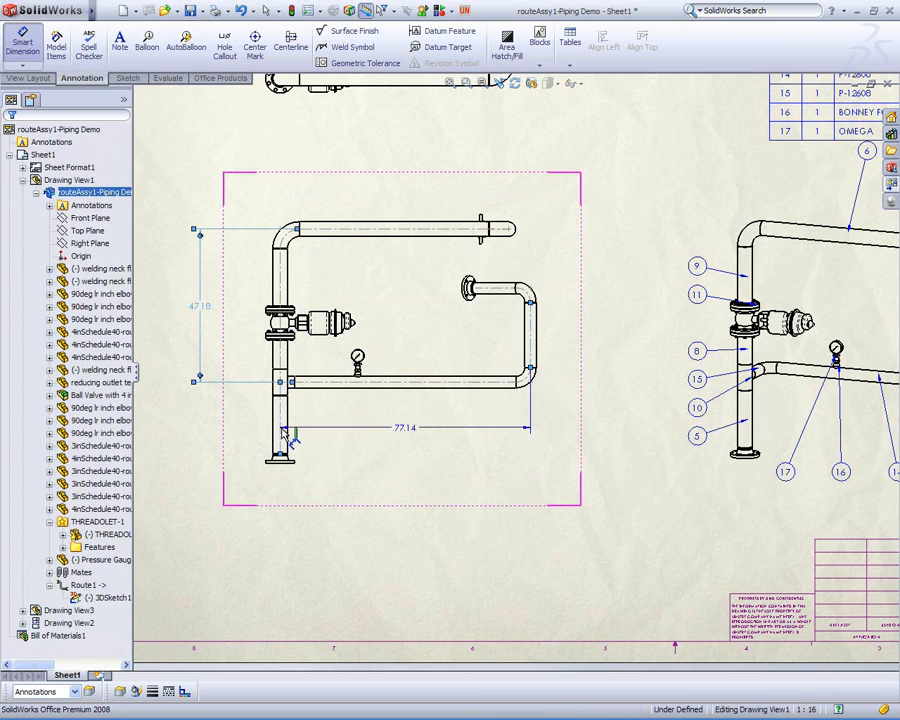
pyautogui.click(342, 530)
# - Dimension the horizontal distance from the riser's centerline to the pressure gauge, just above the overall horizontal dimension
pyautogui.click(357, 359)
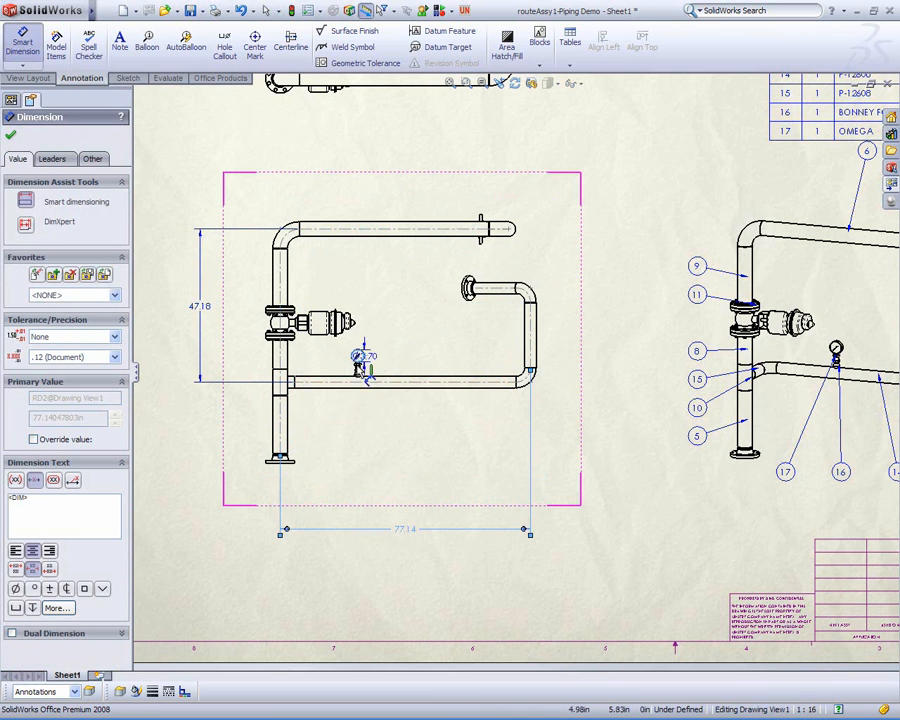
pyautogui.click(283, 440)
pyautogui.click(309, 512)
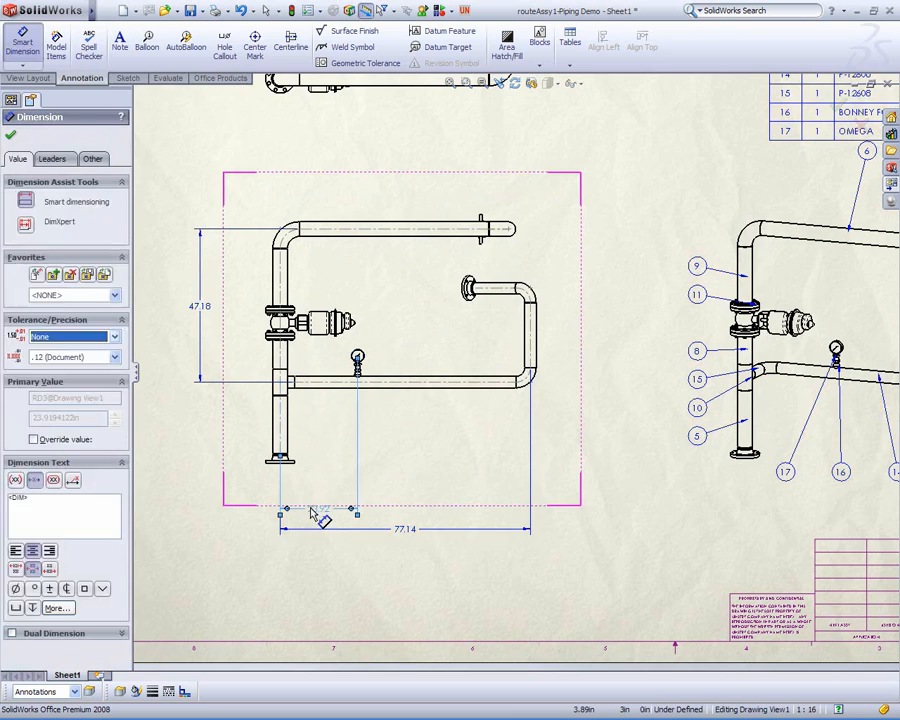
pyautogui.press('Escape')
pyautogui.keyDown('shift'); pyautogui.moveTo(421, 468); pyautogui.dragTo(422, 495, button='middle'); pyautogui.keyUp('shift')
pyautogui.moveTo(572, 375)
pyautogui.mouseDown(button='middle')
pyautogui.moveTo(468, 440)
pyautogui.moveTo(466, 433)
pyautogui.mouseUp(button='middle')
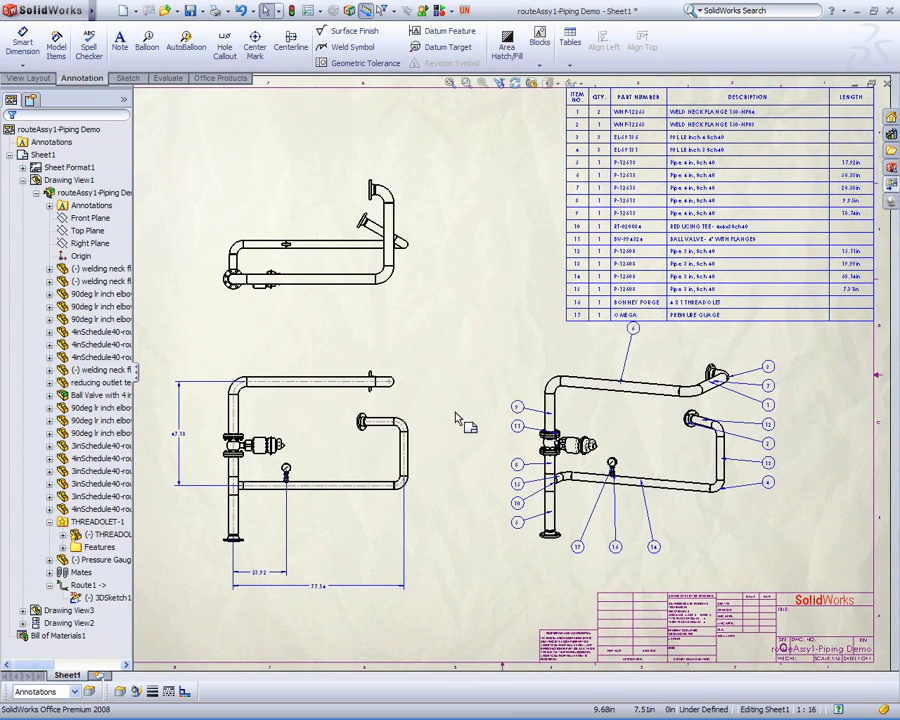
# - Return to the Piping Demo assembly and switch from editing the route subassembly to editing the main assembly
pyautogui.hotkey('ctrl', 'Tab')
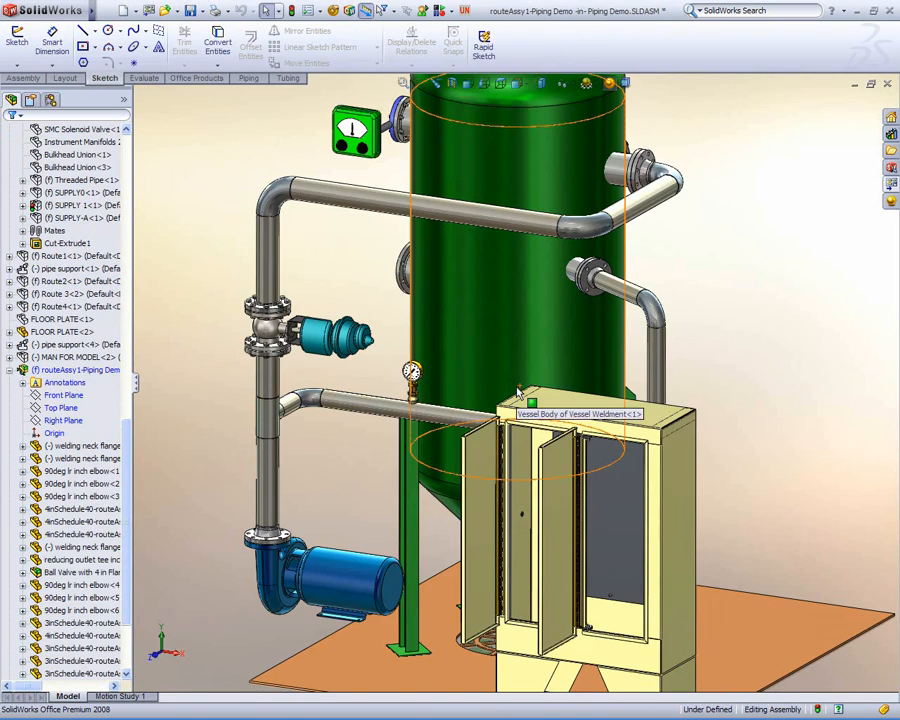
pyautogui.moveTo(414, 391)
pyautogui.mouseDown(button='middle')
pyautogui.moveTo(462, 388)
pyautogui.moveTo(416, 392)
pyautogui.mouseUp(button='middle')
pyautogui.rightClick(238, 395)
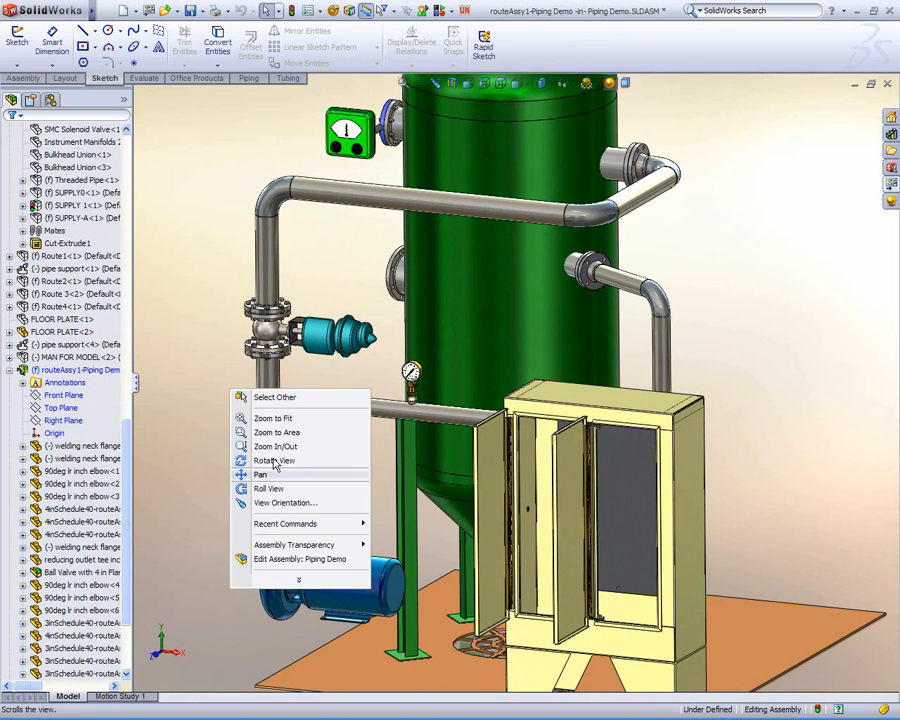
pyautogui.click(300, 561)
pyautogui.keyDown('ctrl'); pyautogui.moveTo(395, 447); pyautogui.dragTo(298, 416, button='middle'); pyautogui.keyUp('ctrl')
# - Switch the main assembly's display state to Default and select the top cap of the cabinet
pyautogui.rightClick(120, 103)
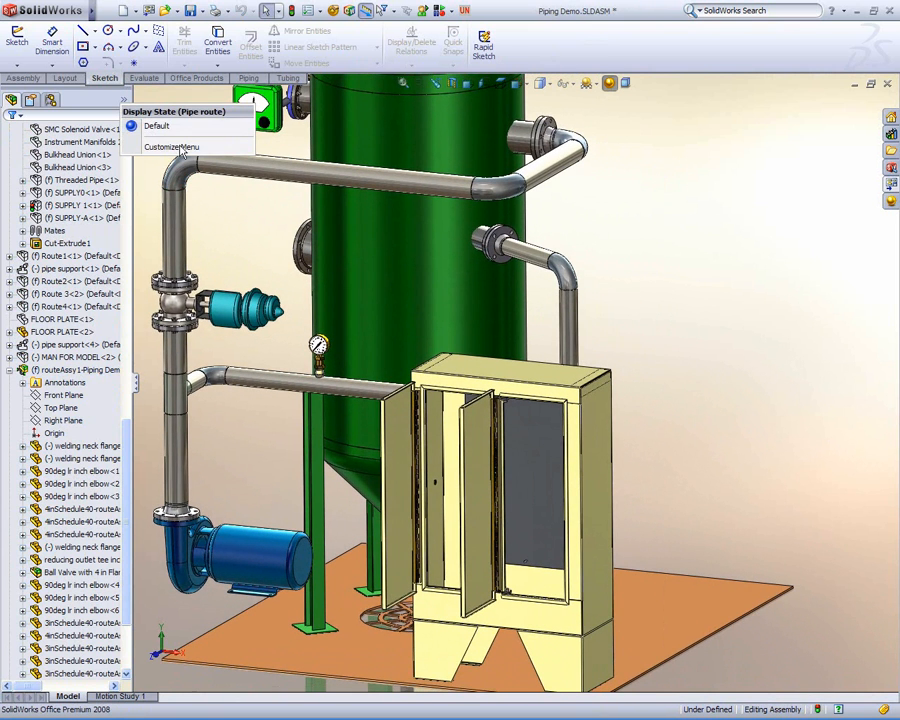
pyautogui.press('Escape')
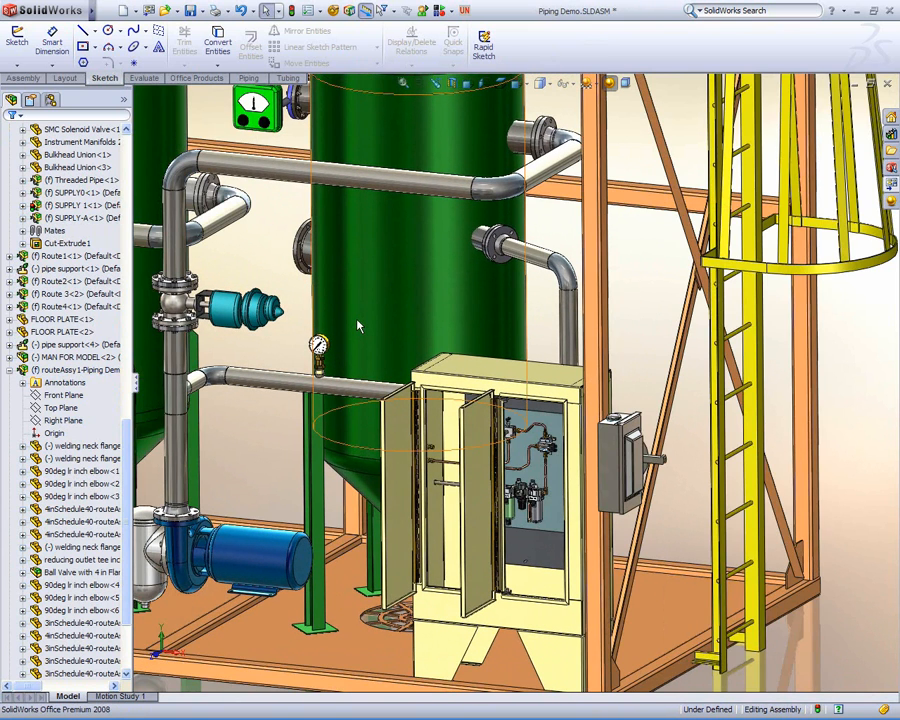
pyautogui.click(470, 368)
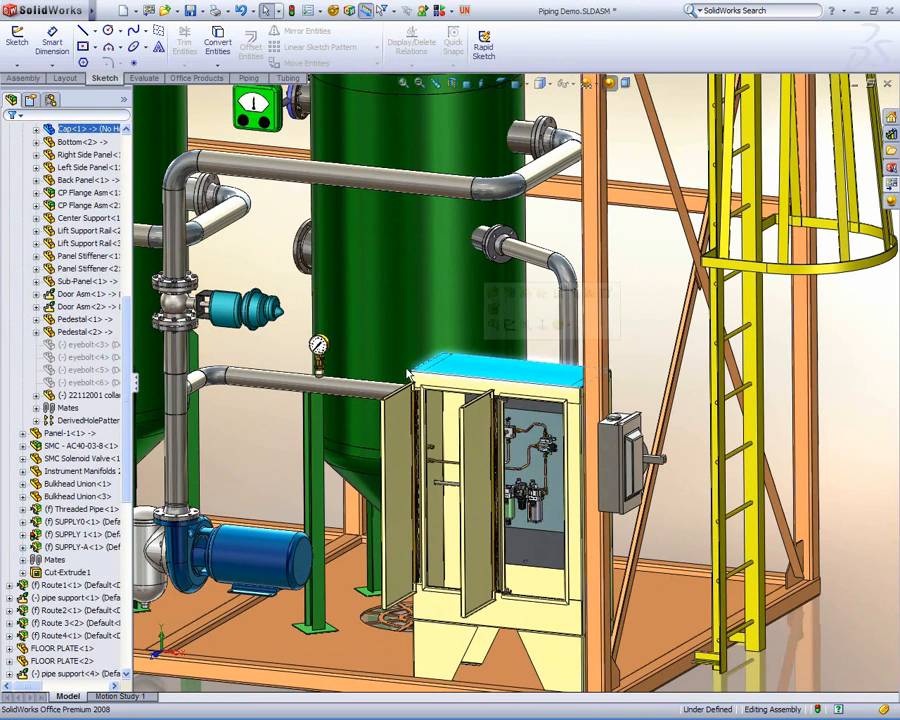
# - Open the Enclosure subassembly from the Piping Demo assembly in its own window
pyautogui.scroll(7, 80, 230)
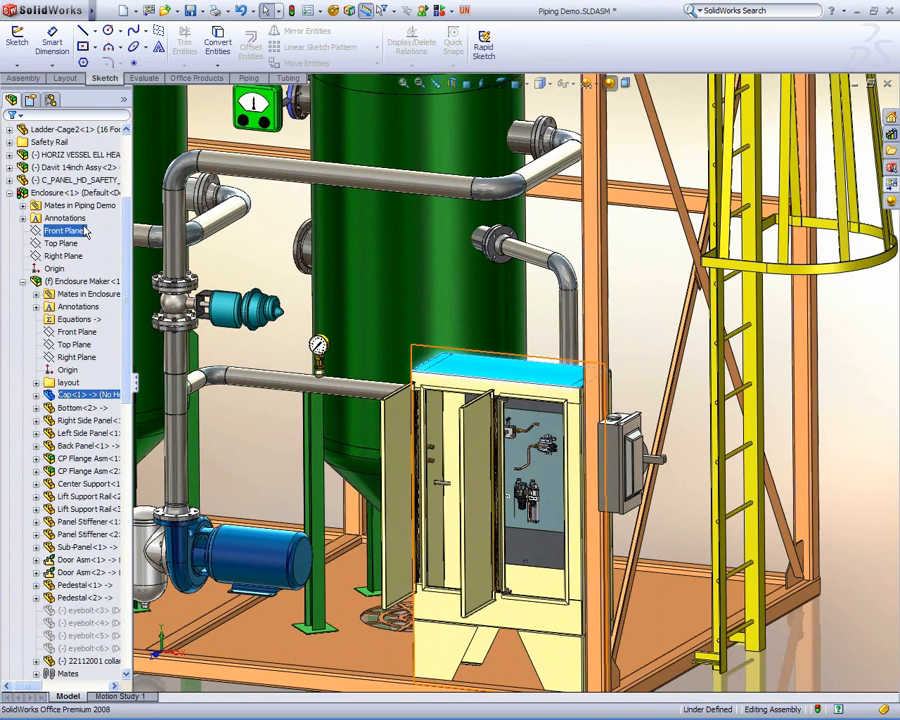
pyautogui.rightClick(58, 199)
pyautogui.click(84, 152)
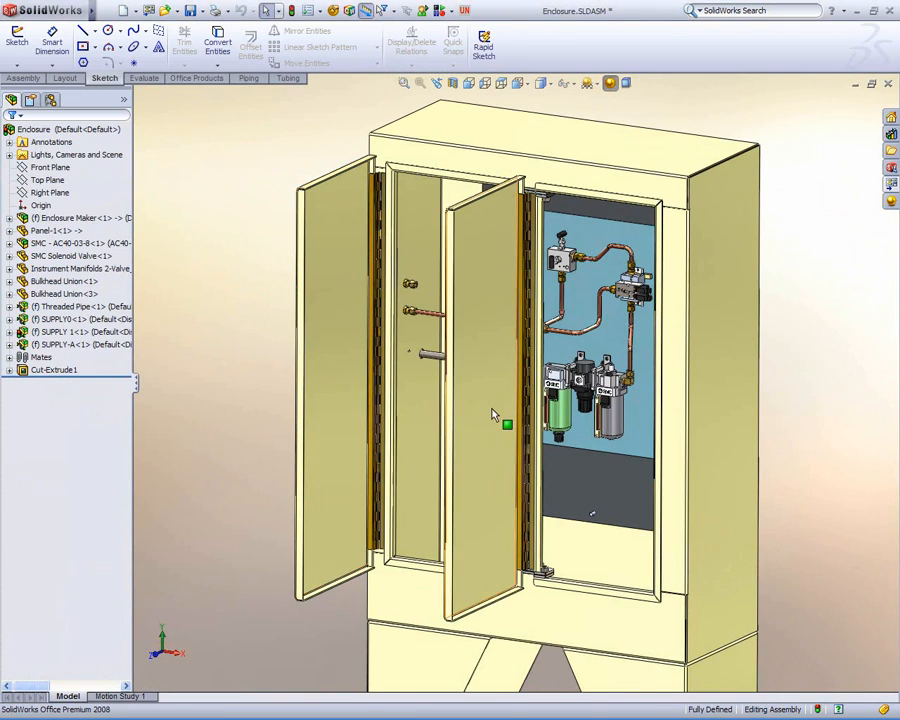
# - Switch the Enclosure assembly to the Hide Enclosure display state
pyautogui.moveTo(500, 420); pyautogui.dragTo(462, 414, button='middle')
pyautogui.click(66, 129)
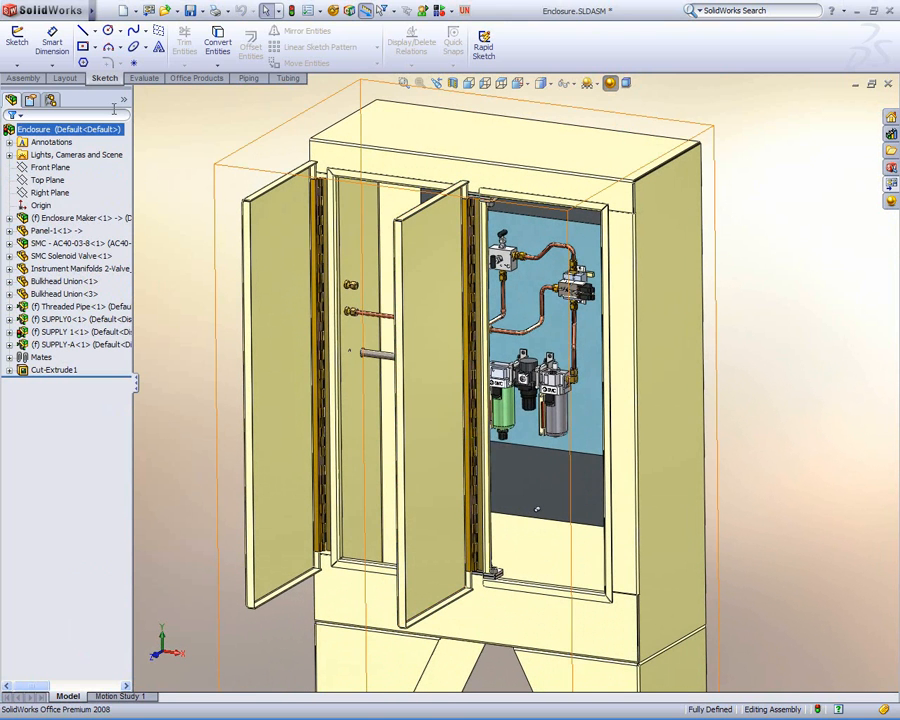
pyautogui.rightClick(122, 104)
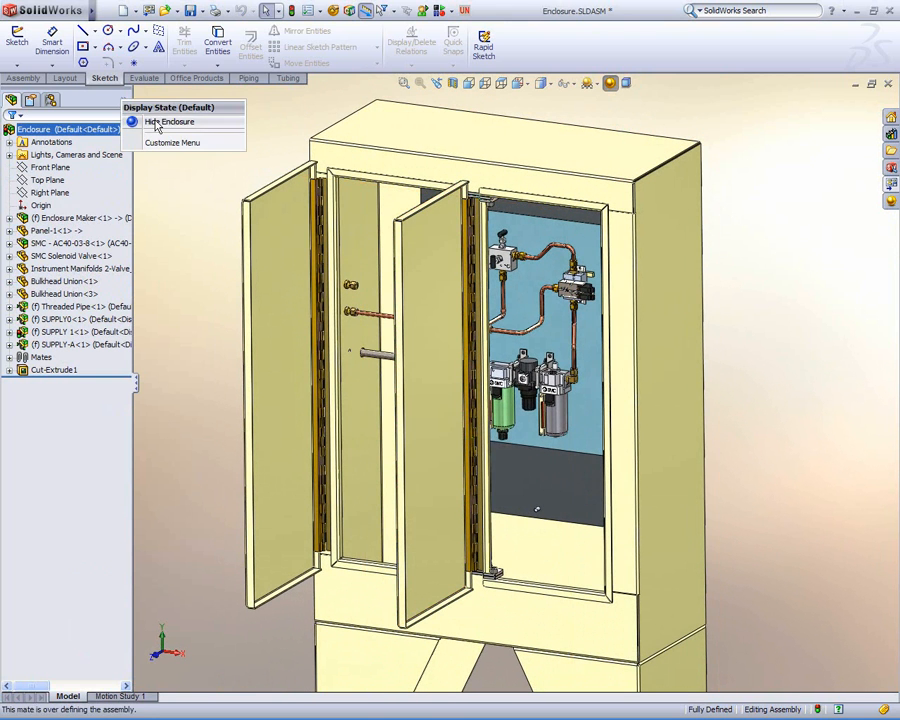
pyautogui.click(157, 124)
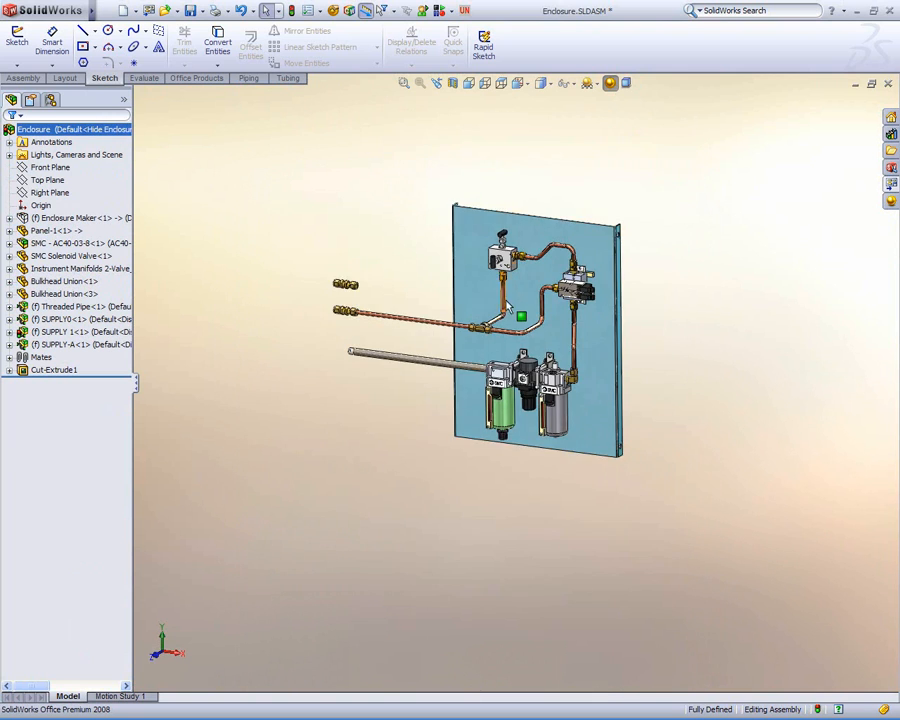
# - Insert a Straight fitting from the Tubing library into the solenoid valve's open 1/4 NPT side port, using configuration .38 TUBE X .25 NPT
pyautogui.scroll(-6, 509, 308)
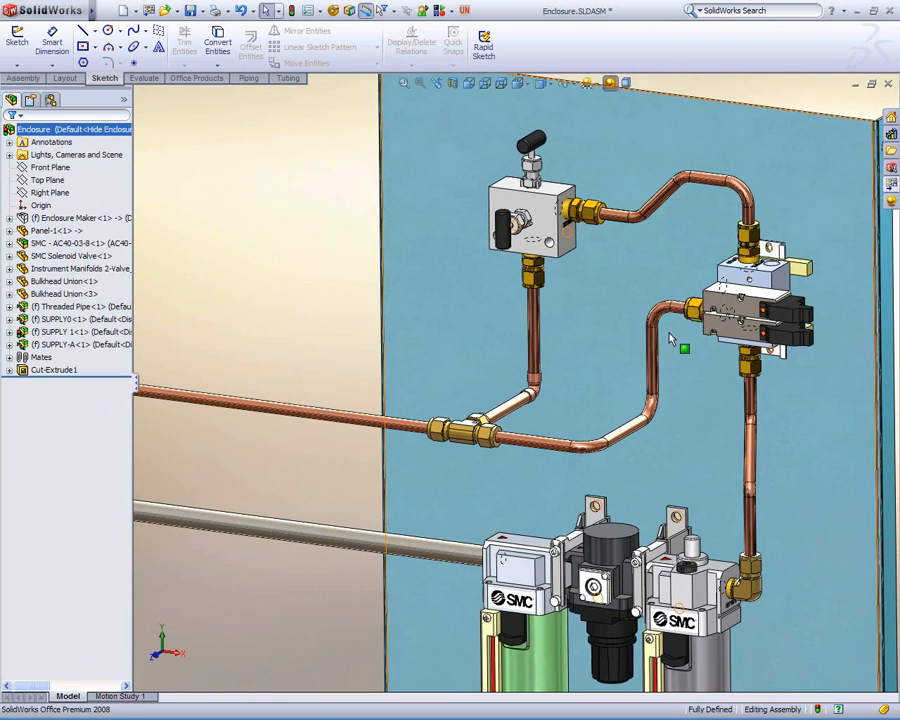
pyautogui.moveTo(330, 310); pyautogui.dragTo(565, 410, button='middle')
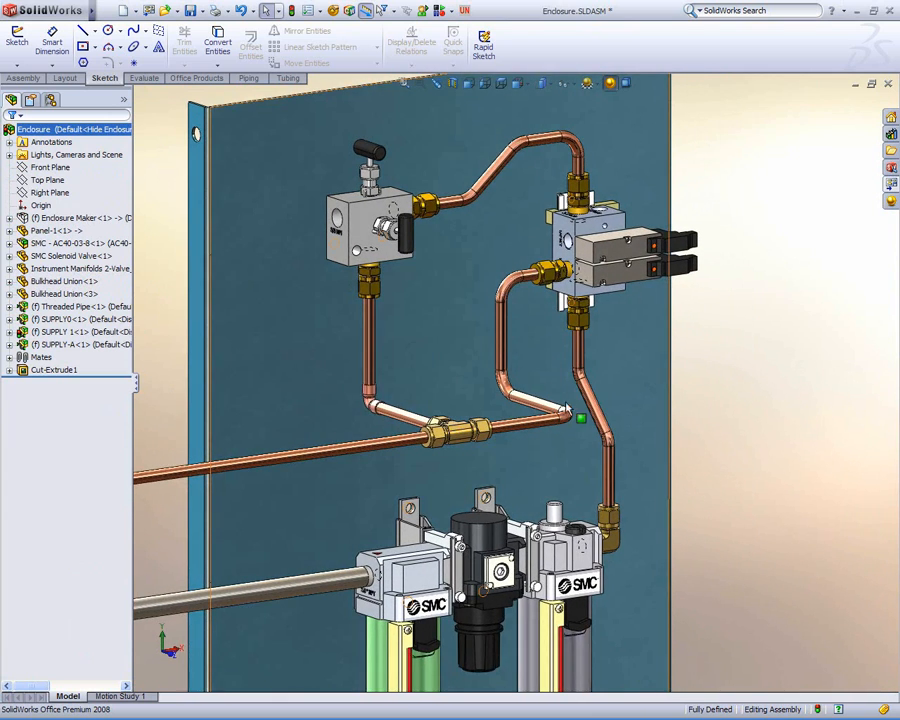
pyautogui.scroll(-4, 526, 235)
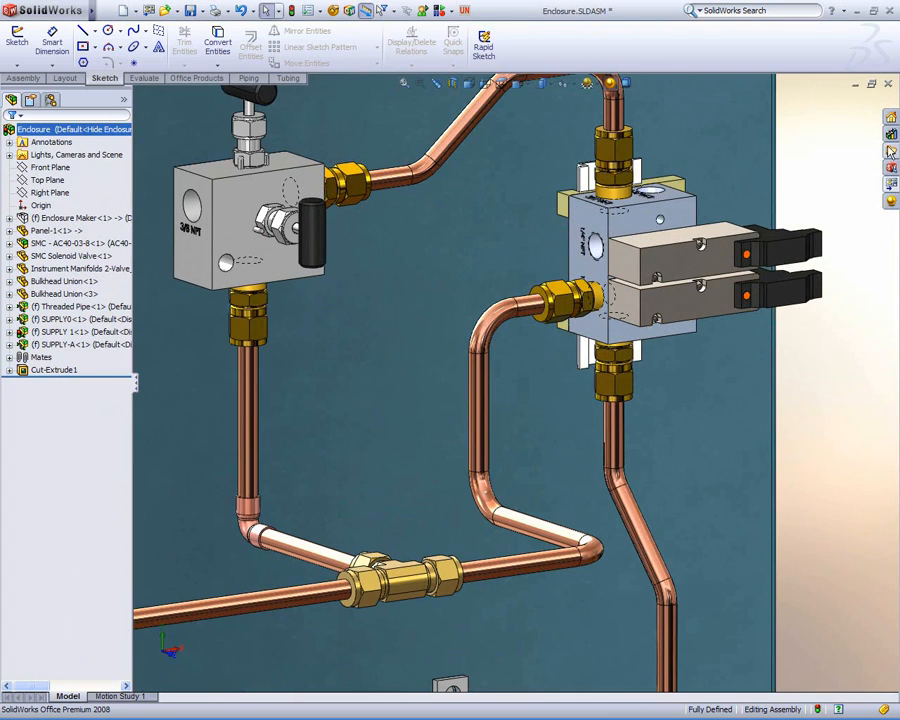
pyautogui.click(891, 134)
pyautogui.moveTo(893, 177); pyautogui.dragTo(893, 194)
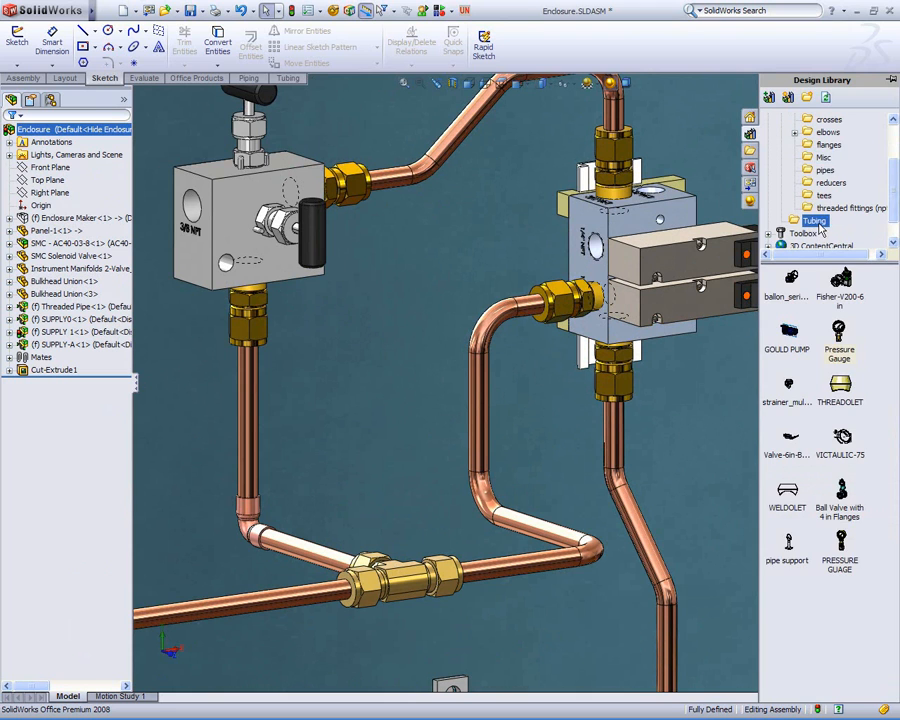
pyautogui.moveTo(795, 392); pyautogui.dragTo(596, 266)
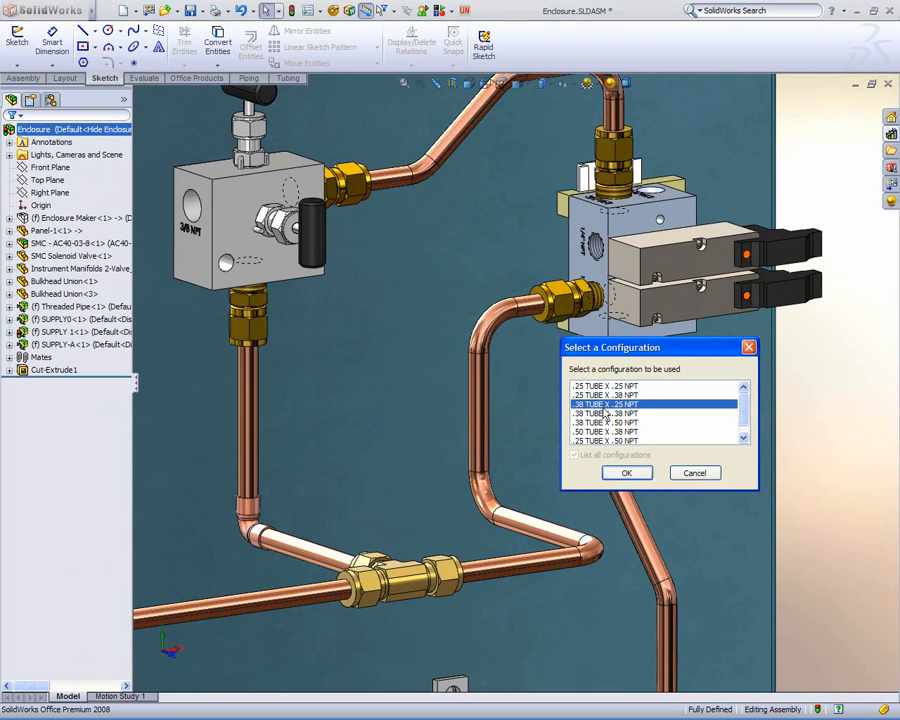
pyautogui.click(627, 474)
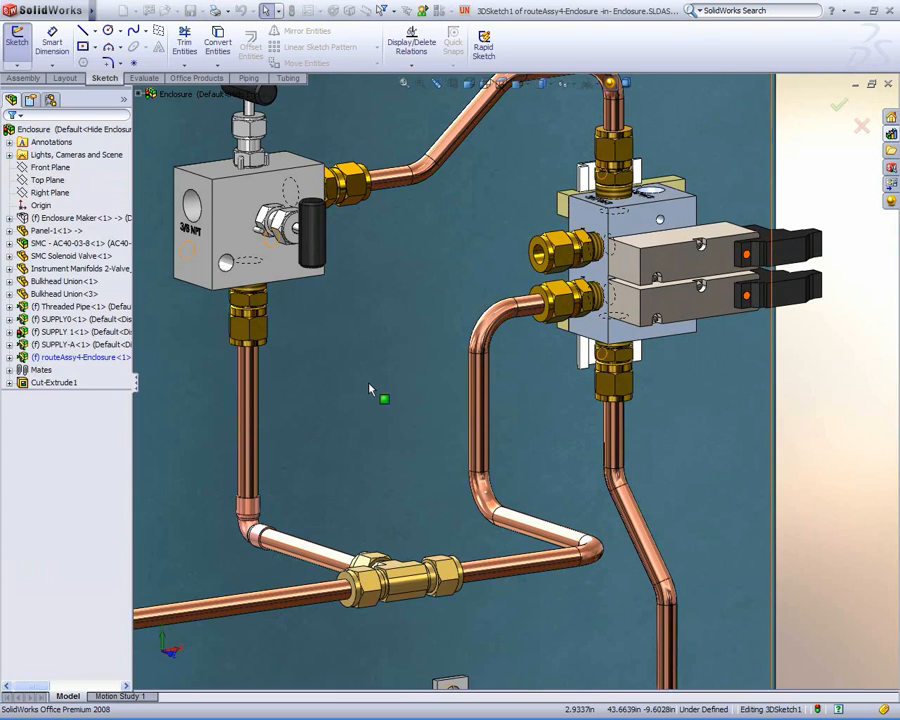
# - Add the inner connection point of the upper bulkhead union to the route
pyautogui.keyDown('ctrl'); pyautogui.moveTo(410, 368); pyautogui.dragTo(498, 331, button='middle'); pyautogui.keyUp('ctrl')
pyautogui.scroll(3, 510, 330)
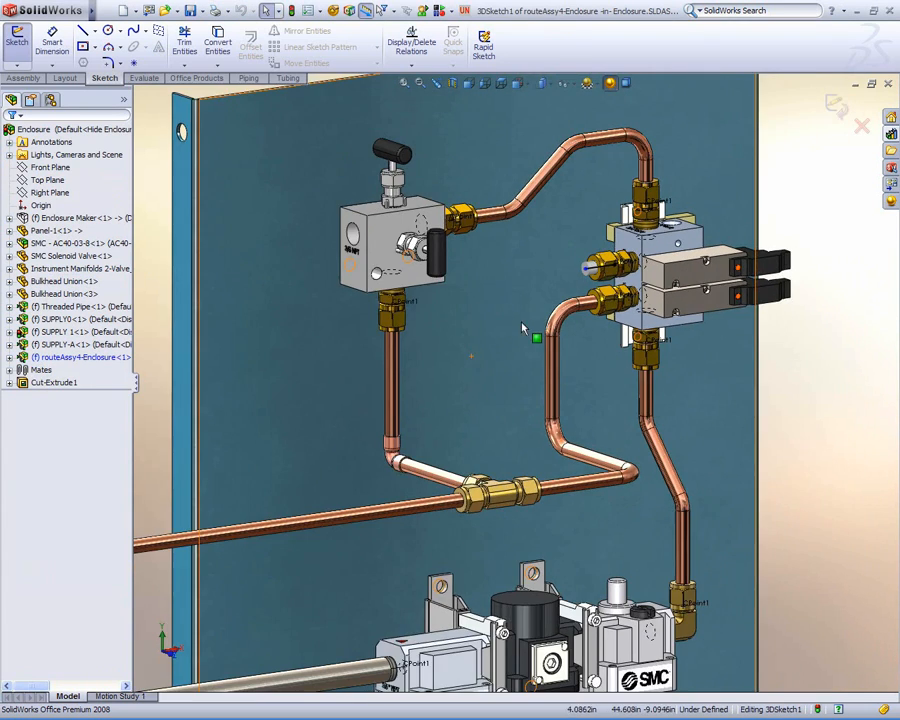
pyautogui.keyDown('ctrl'); pyautogui.moveTo(390, 402); pyautogui.dragTo(519, 346, button='middle'); pyautogui.keyUp('ctrl')
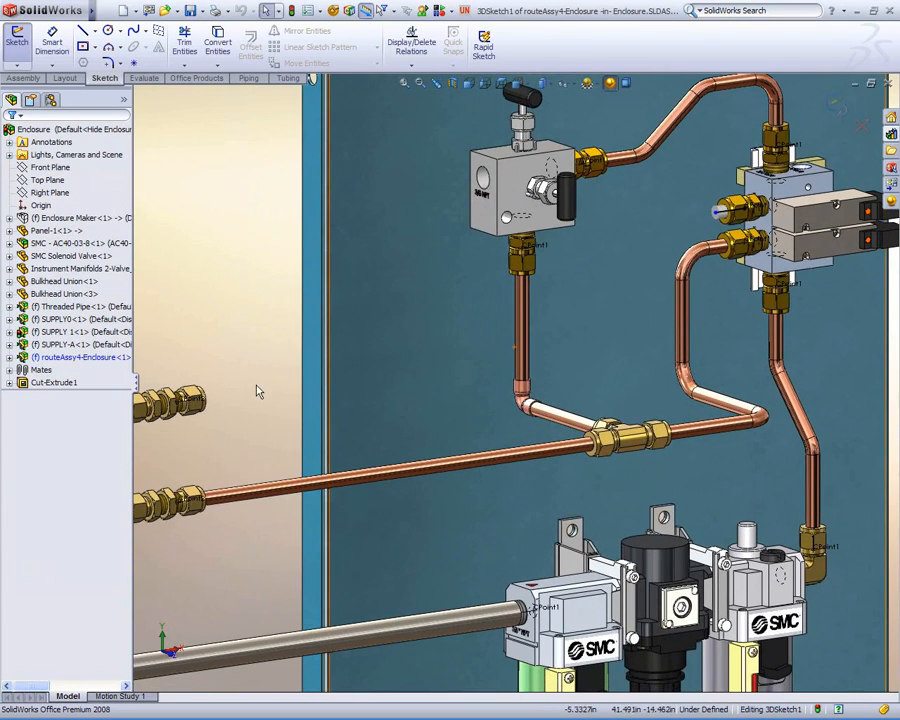
pyautogui.rightClick(201, 405)
pyautogui.click(258, 664)
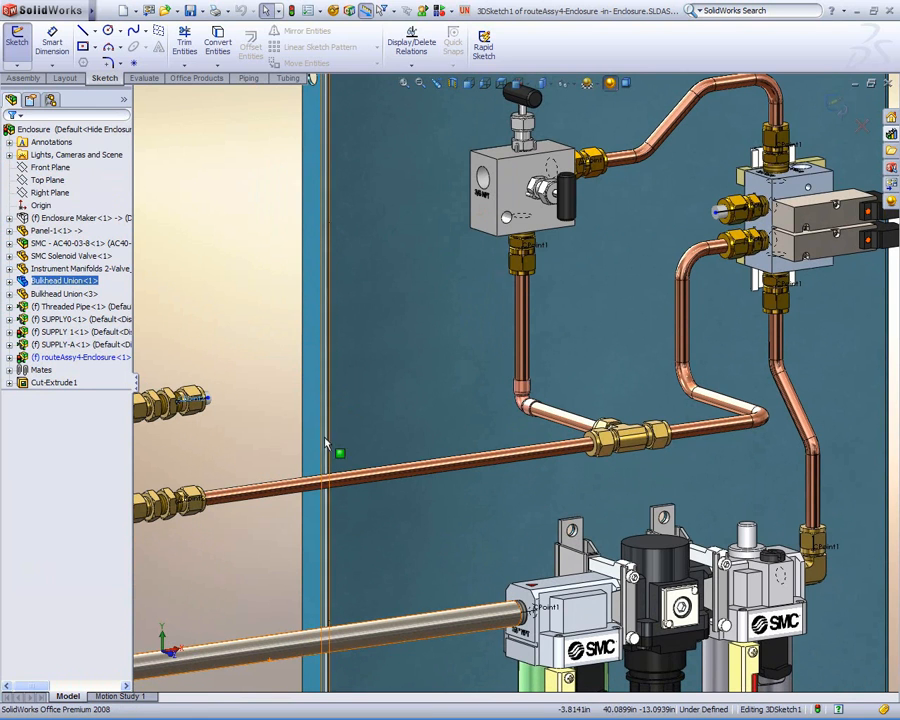
# - Auto Route an orthogonal tube from the upper bulkhead union's endpoint to the new fitting on the solenoid valve
pyautogui.press('s')
pyautogui.click(305, 282)
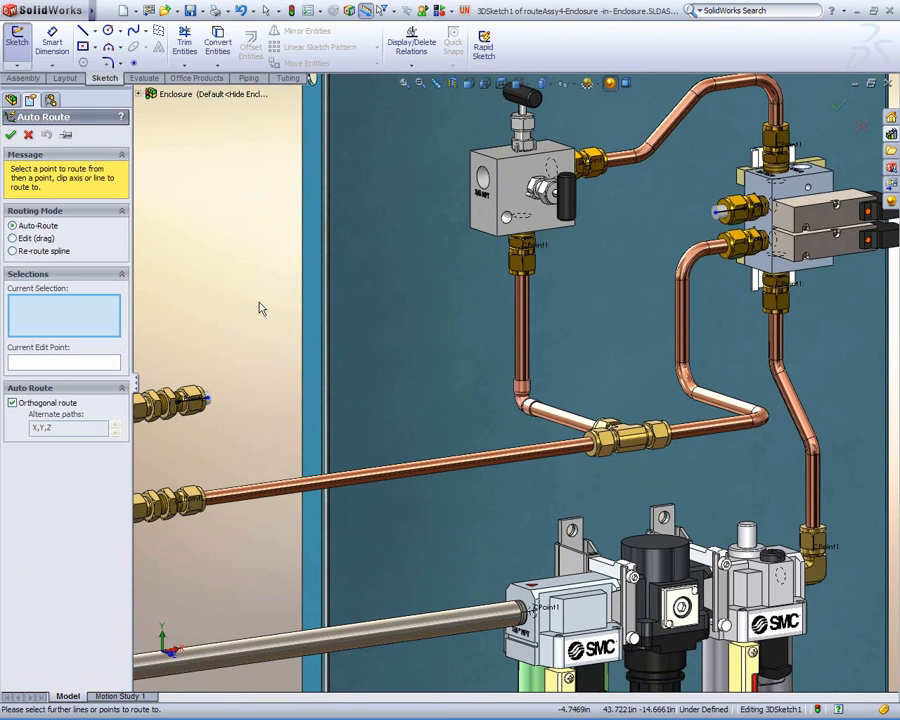
pyautogui.click(207, 400)
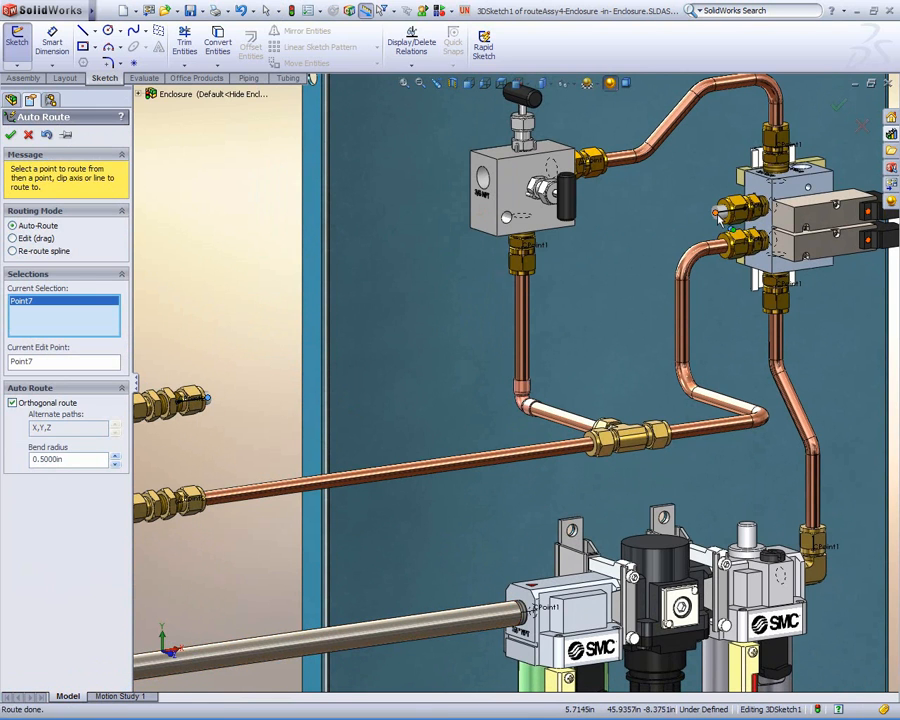
pyautogui.click(717, 211)
# - Edit the auto route so its vertical drop lies between the manifold valve and the neighbouring copper tube
pyautogui.keyDown('ctrl'); pyautogui.moveTo(290, 268); pyautogui.dragTo(282, 248, button='middle'); pyautogui.keyUp('ctrl')
pyautogui.click(38, 239)
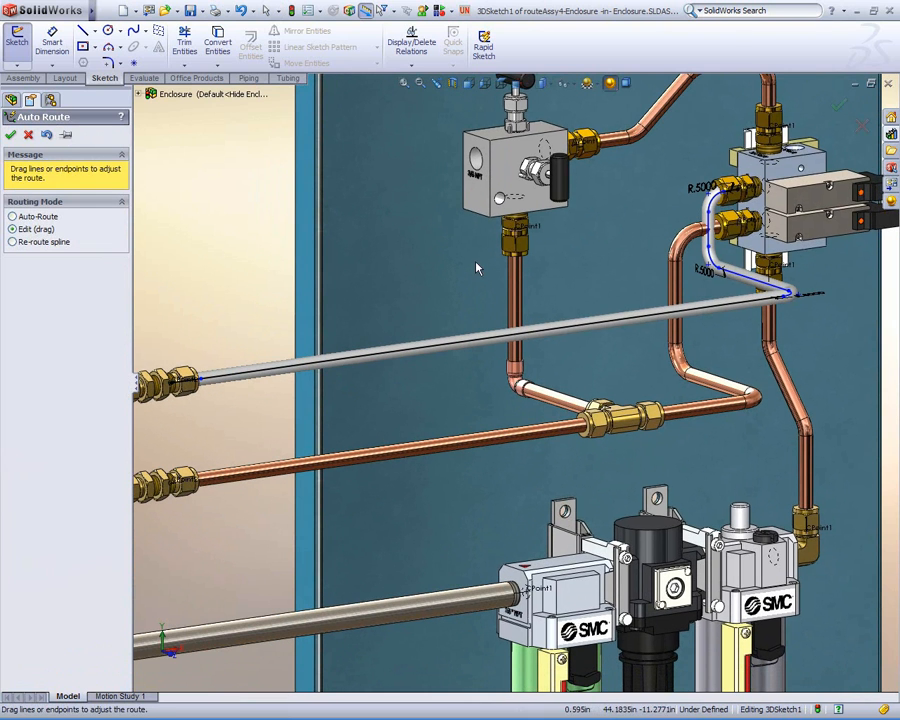
pyautogui.moveTo(745, 277); pyautogui.dragTo(587, 292)
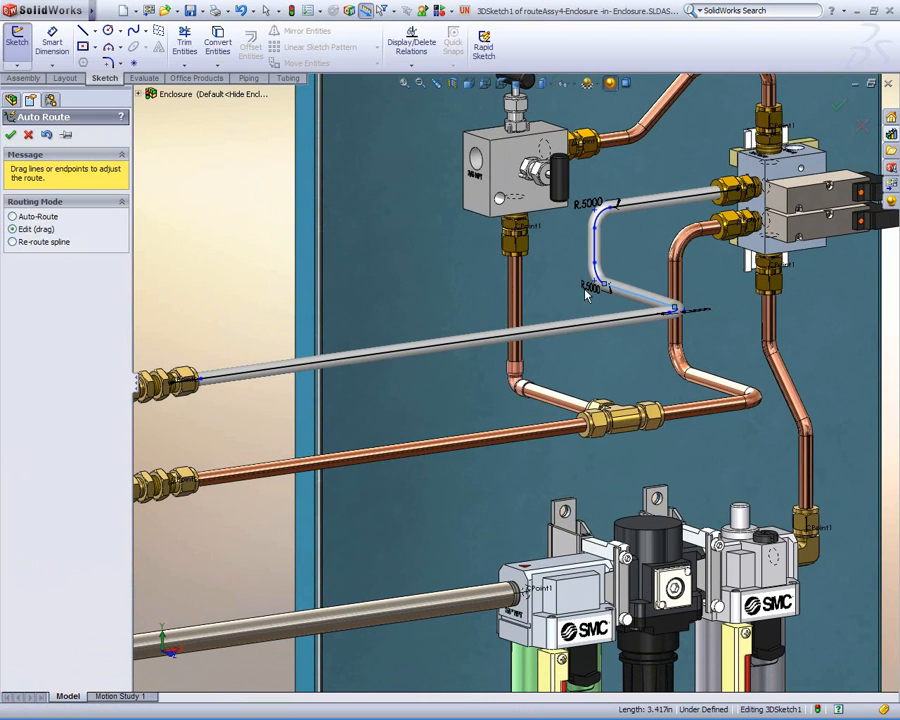
pyautogui.click(12, 136)
# - Shift the route's vertical segment slightly toward the solenoid valve and finish the route sketch to generate the tube
pyautogui.moveTo(458, 281)
pyautogui.mouseDown(button='middle')
pyautogui.moveTo(449, 297)
pyautogui.moveTo(494, 302)
pyautogui.mouseUp(button='middle')
pyautogui.scroll(1, 460, 301)
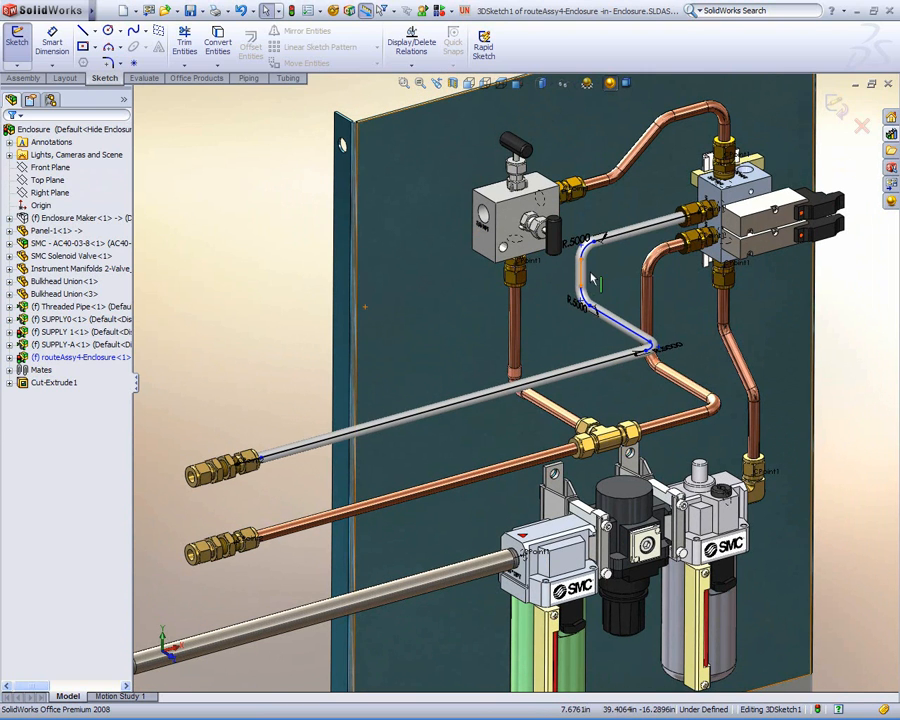
pyautogui.click(591, 280)
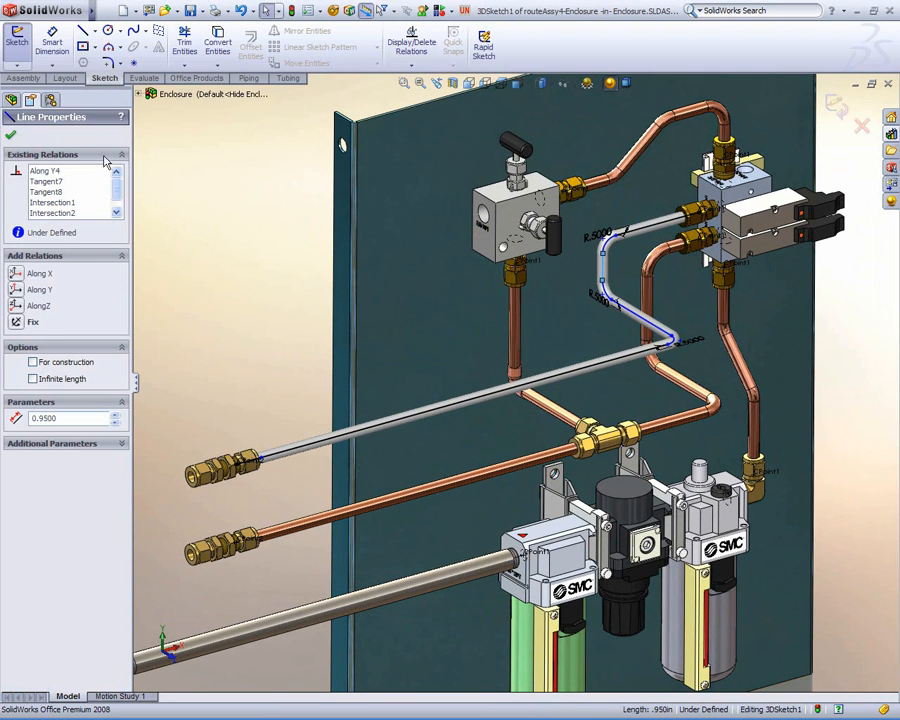
pyautogui.click(12, 137)
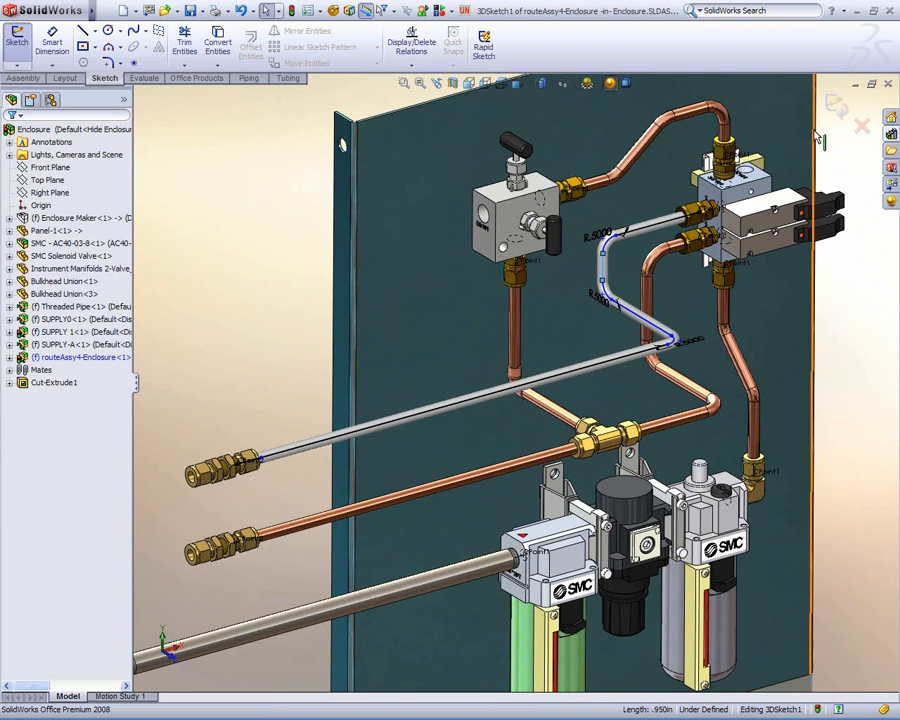
pyautogui.click(833, 108)
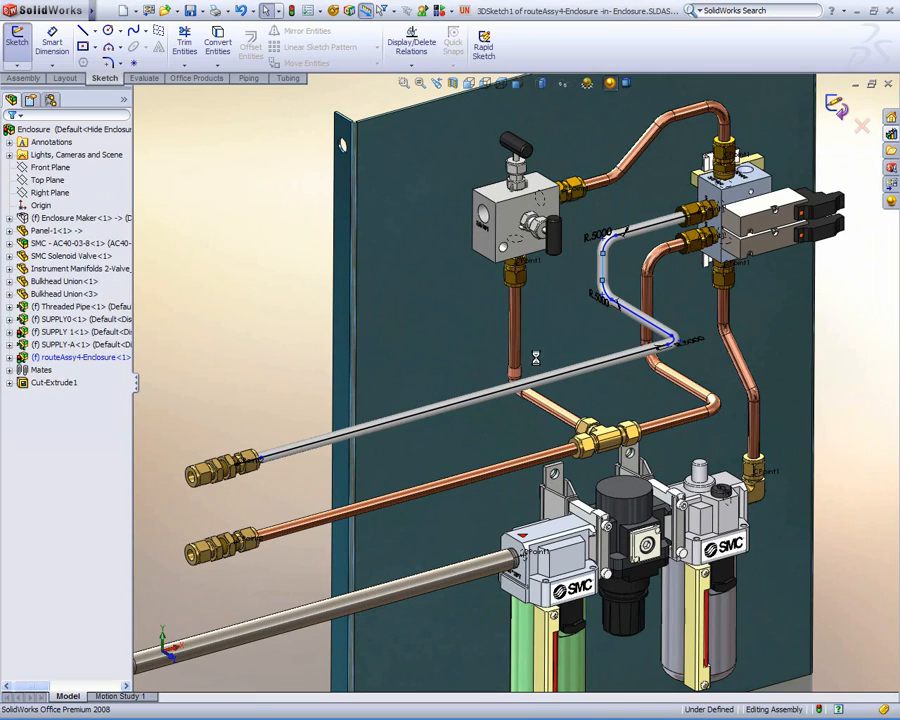
pyautogui.moveTo(606, 375)
pyautogui.mouseDown(button='middle')
pyautogui.moveTo(630, 326)
pyautogui.moveTo(562, 374)
pyautogui.moveTo(595, 305)
pyautogui.moveTo(650, 280)
pyautogui.moveTo(642, 250)
pyautogui.mouseUp(button='middle')
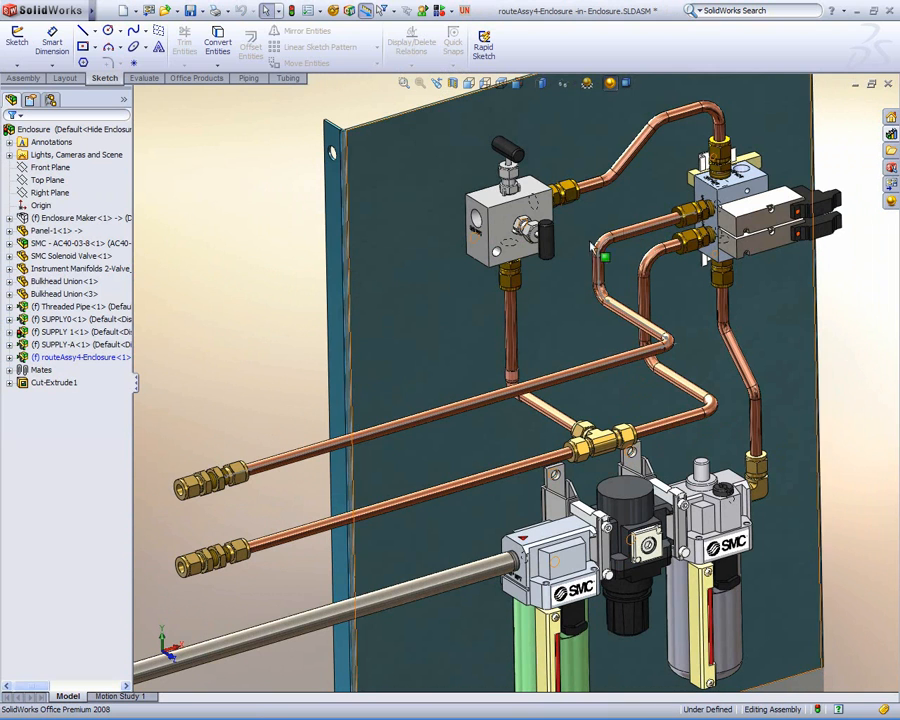
# - Export the new route's tube bend tables as graphical HTML with intersection points, a header page, images and comma-delimited data
pyautogui.click(113, 358)
pyautogui.rightClick(113, 358)
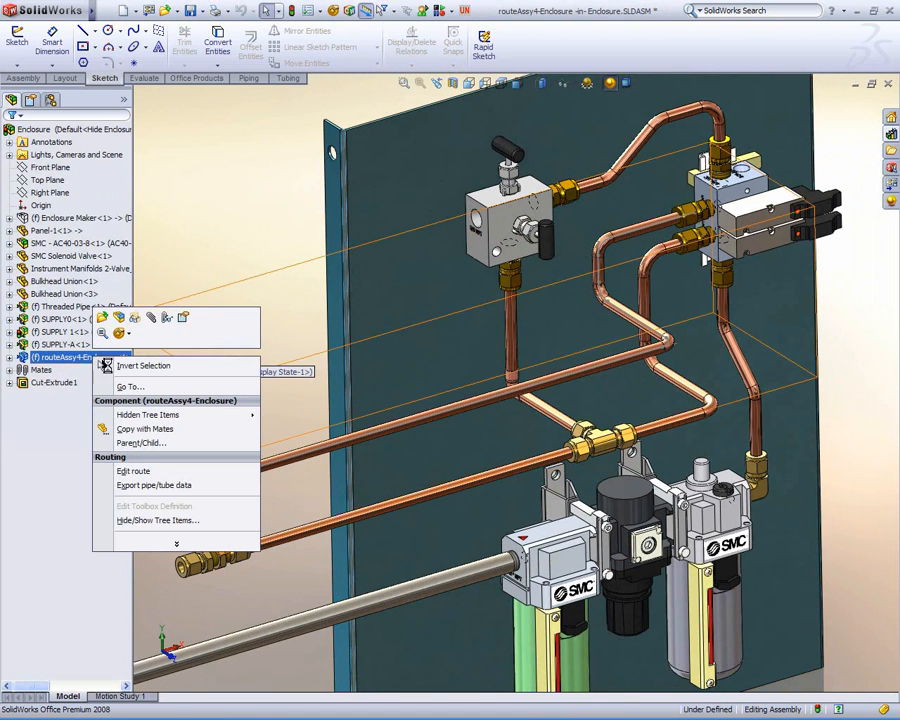
pyautogui.click(189, 486)
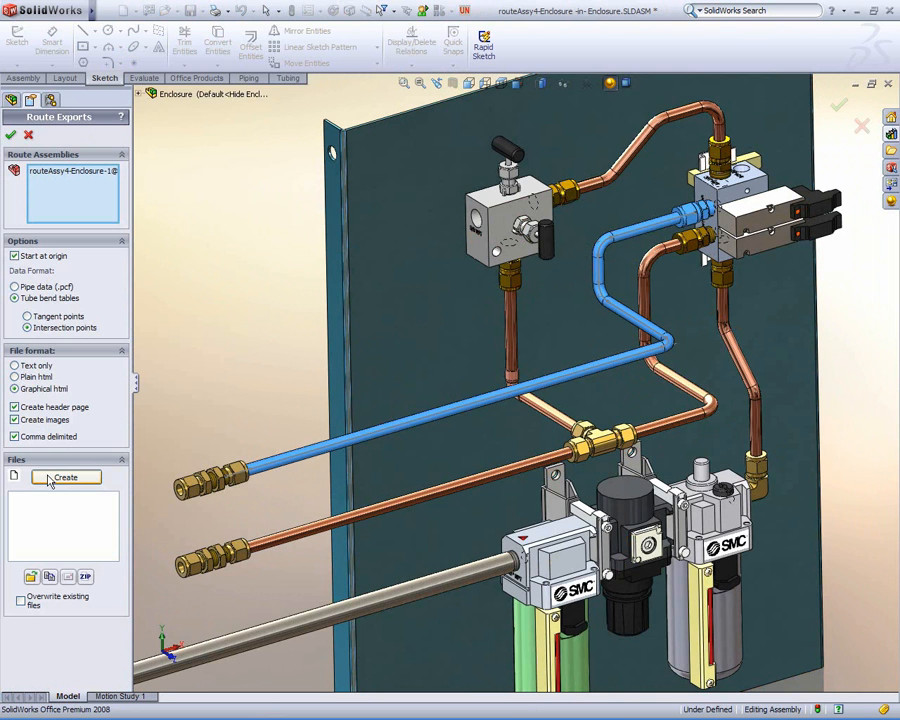
pyautogui.click(56, 478)
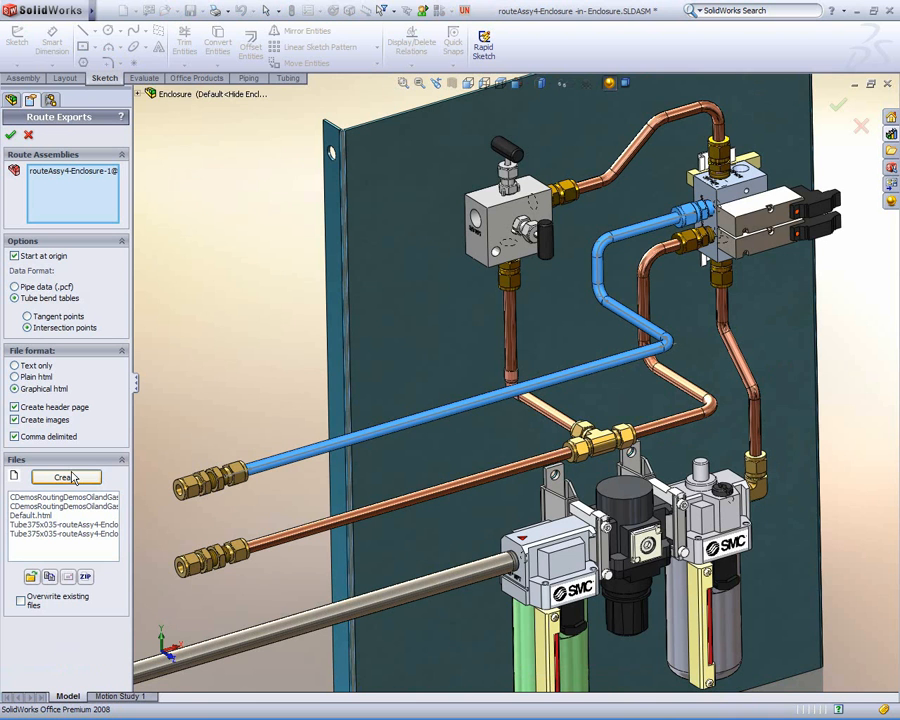
# - Review the XYZ and radius bend data through the exported Default.html page, then close the page and the route export
pyautogui.click(39, 516)
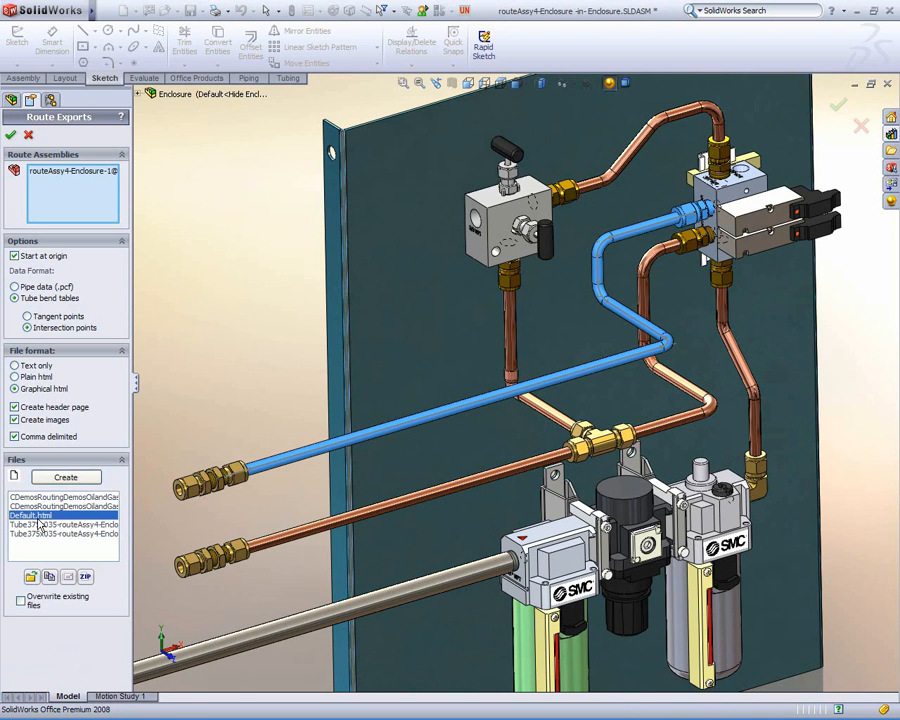
pyautogui.click(32, 578)
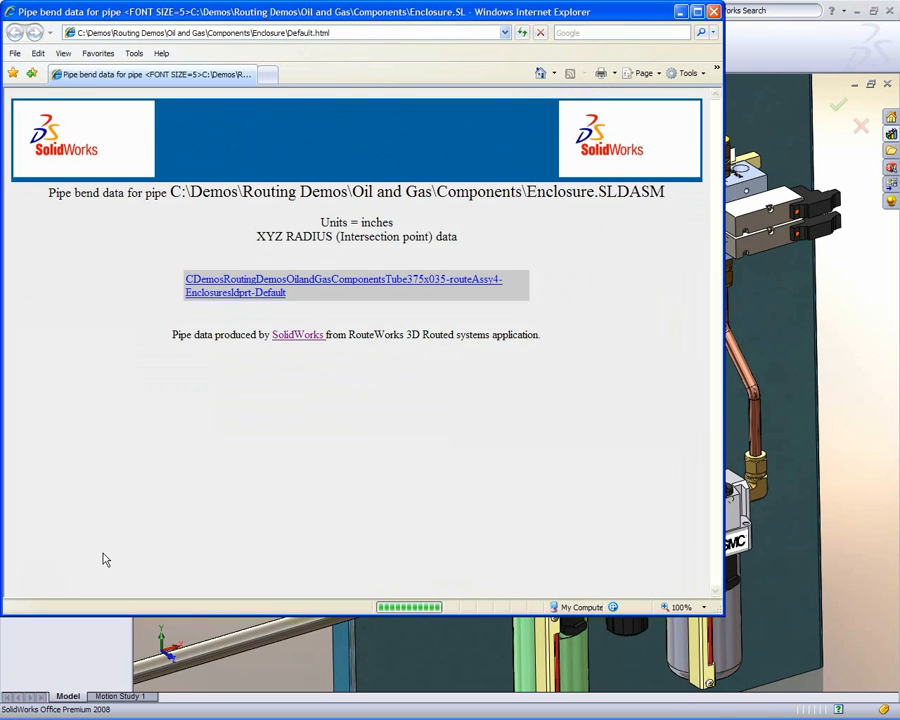
pyautogui.click(241, 298)
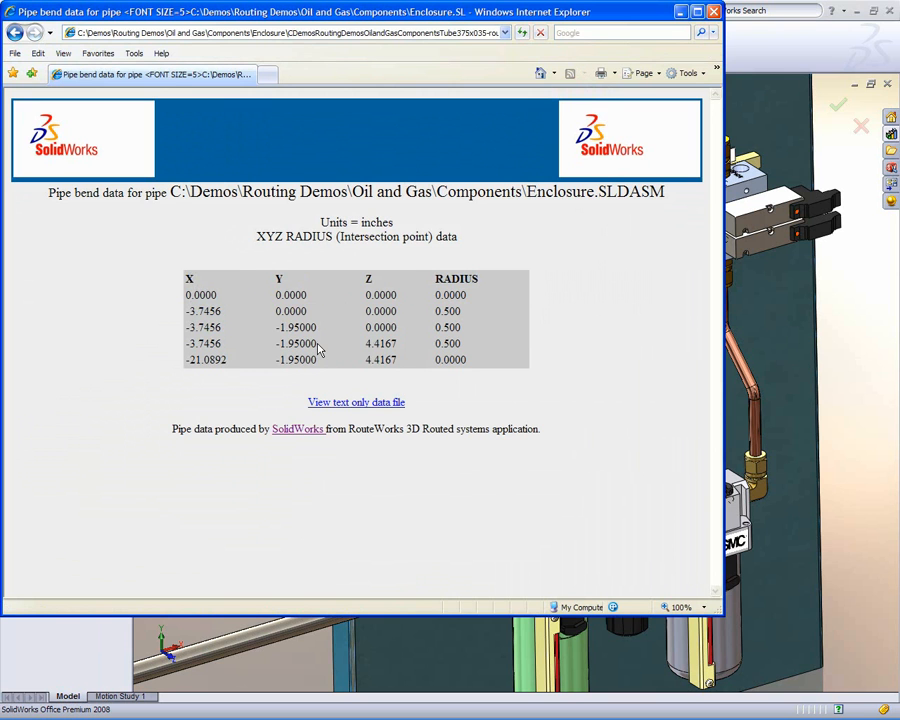
pyautogui.click(714, 12)
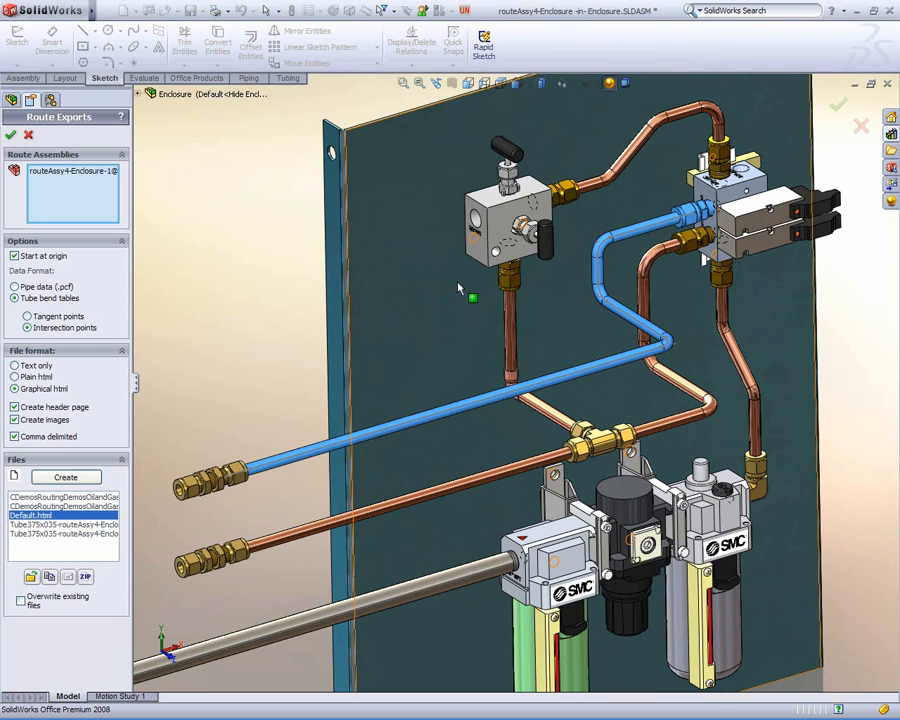
pyautogui.click(31, 135)
# - Edit the new tube's route and insert a .38 TUBE X .38 NPT straight fitting into the manifold valve's open 3/8 NPT port
pyautogui.rightClick(447, 414)
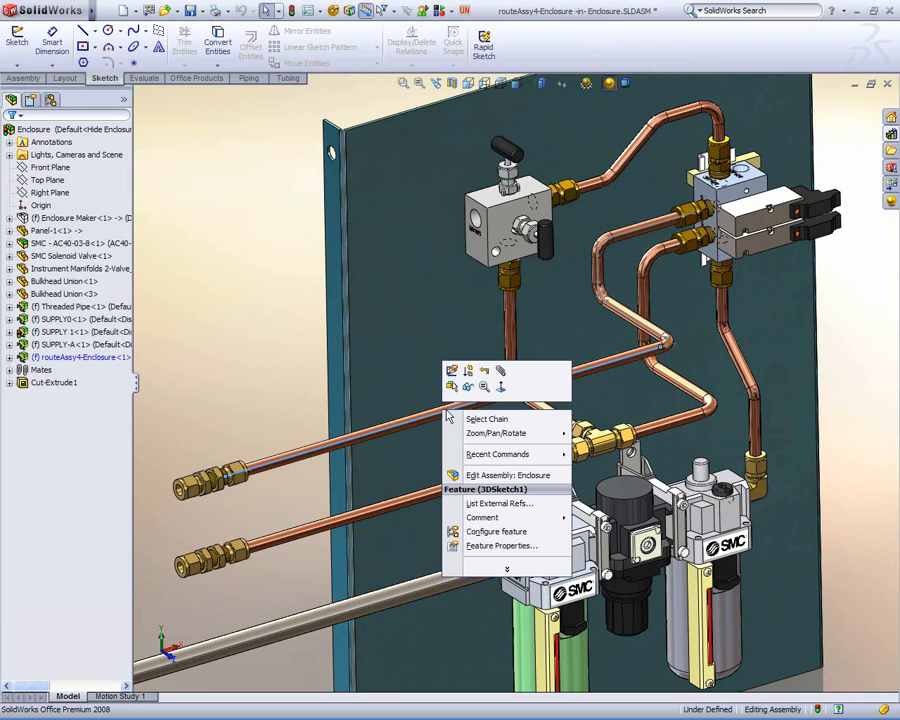
pyautogui.click(451, 370)
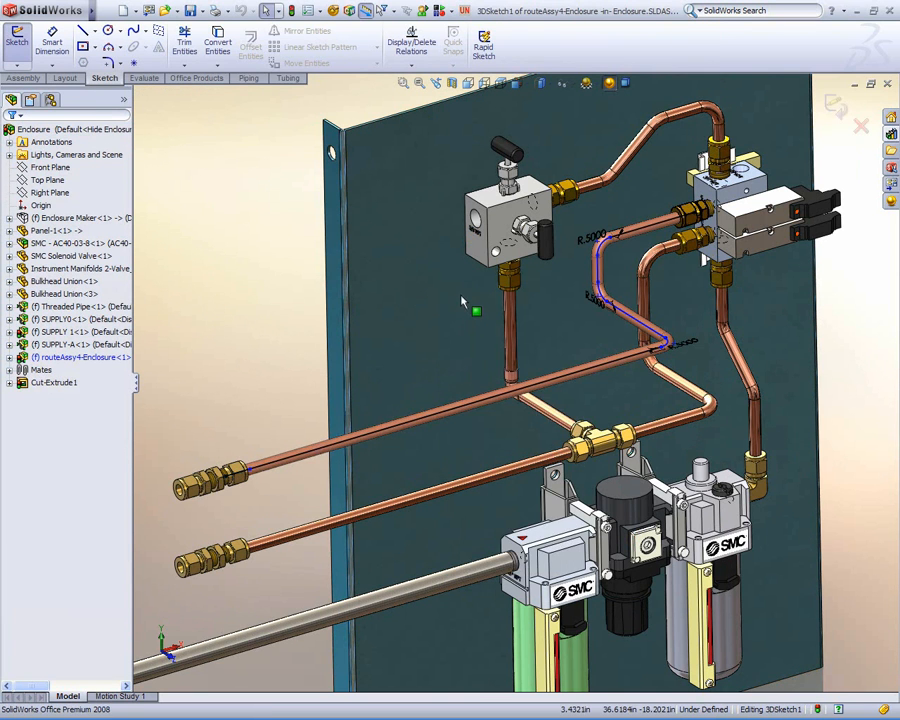
pyautogui.scroll(-1, 472, 292)
pyautogui.moveTo(482, 344); pyautogui.dragTo(491, 354, button='middle')
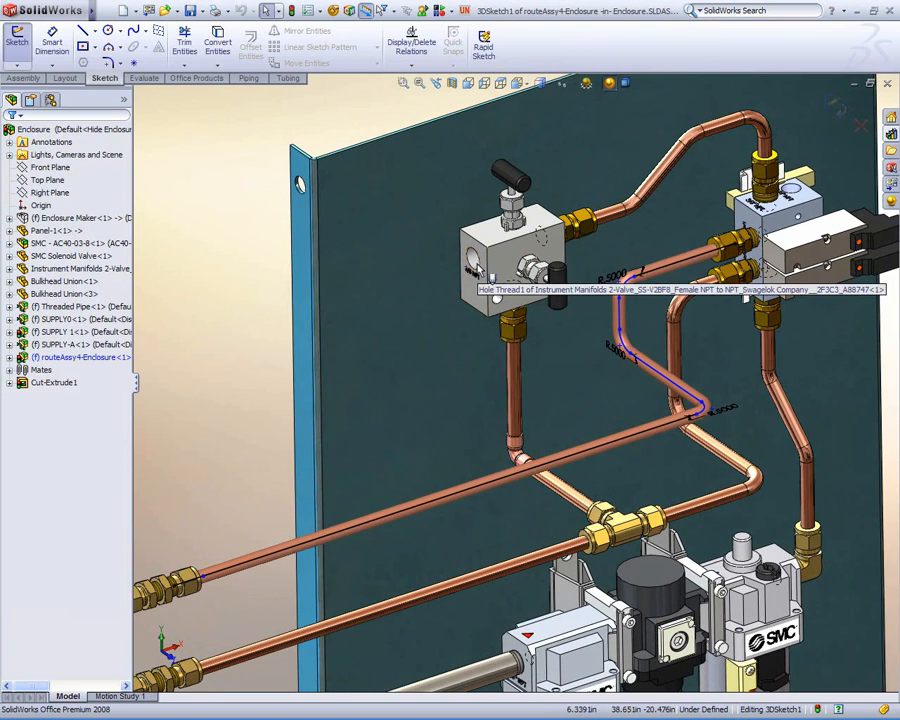
pyautogui.scroll(-3, 478, 268)
pyautogui.click(888, 137)
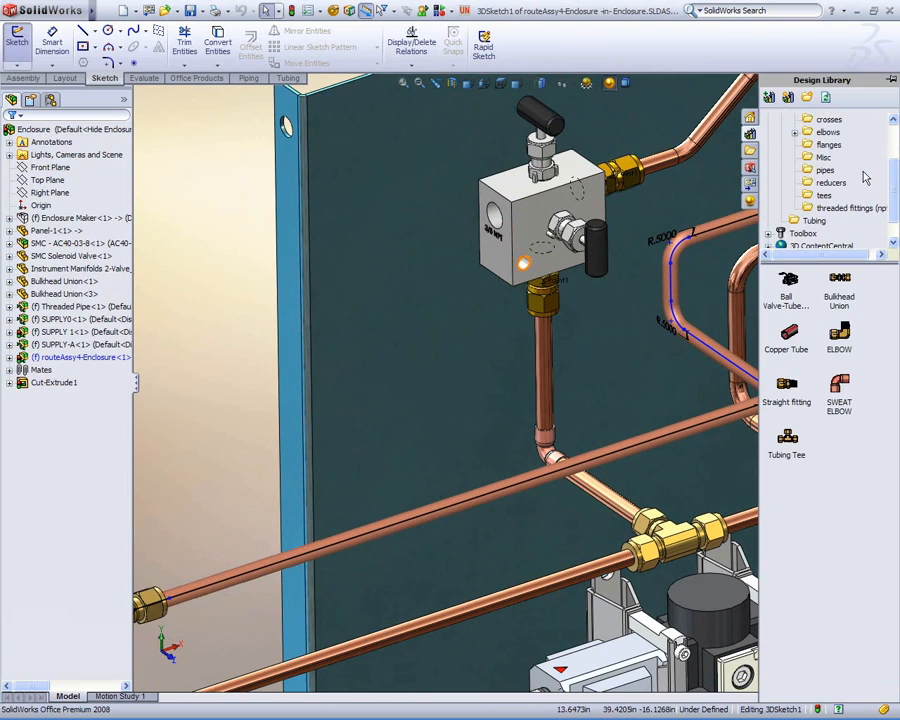
pyautogui.moveTo(788, 382); pyautogui.dragTo(494, 229)
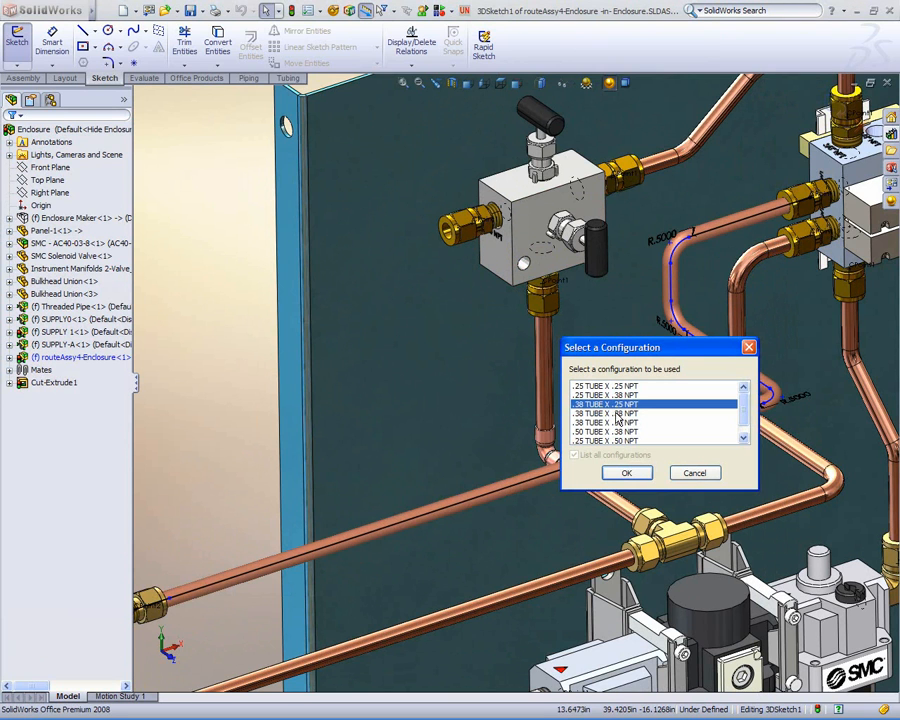
pyautogui.click(617, 413)
pyautogui.click(626, 474)
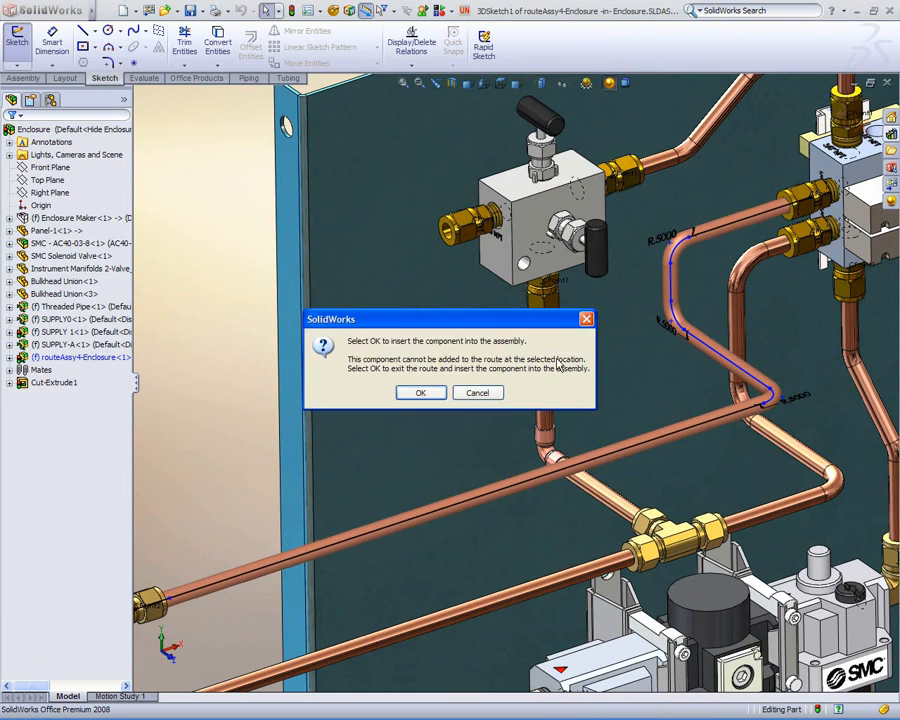
pyautogui.click(428, 393)
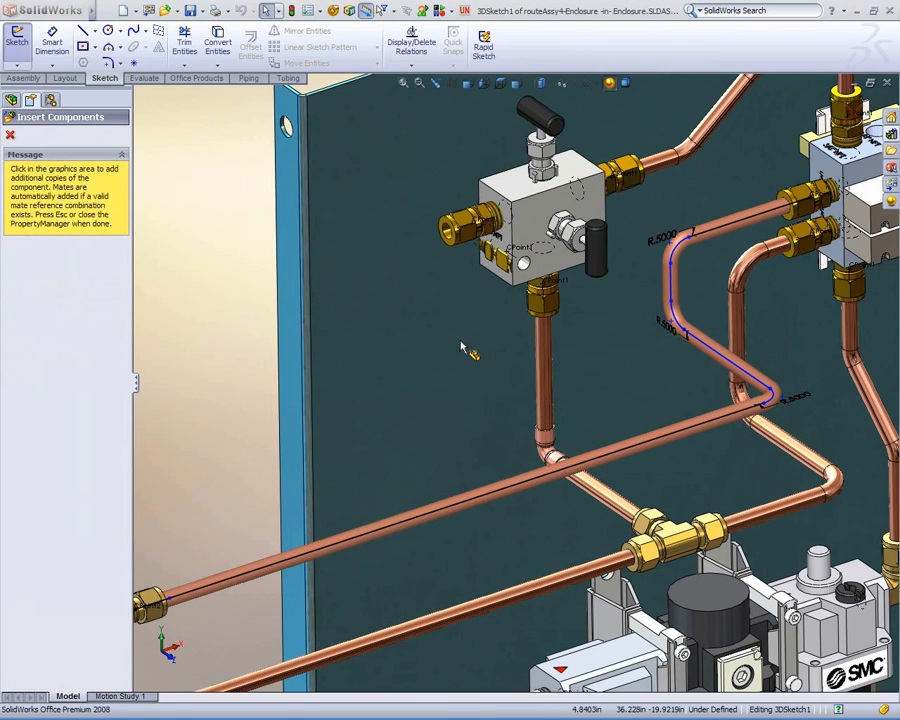
pyautogui.press('Escape')
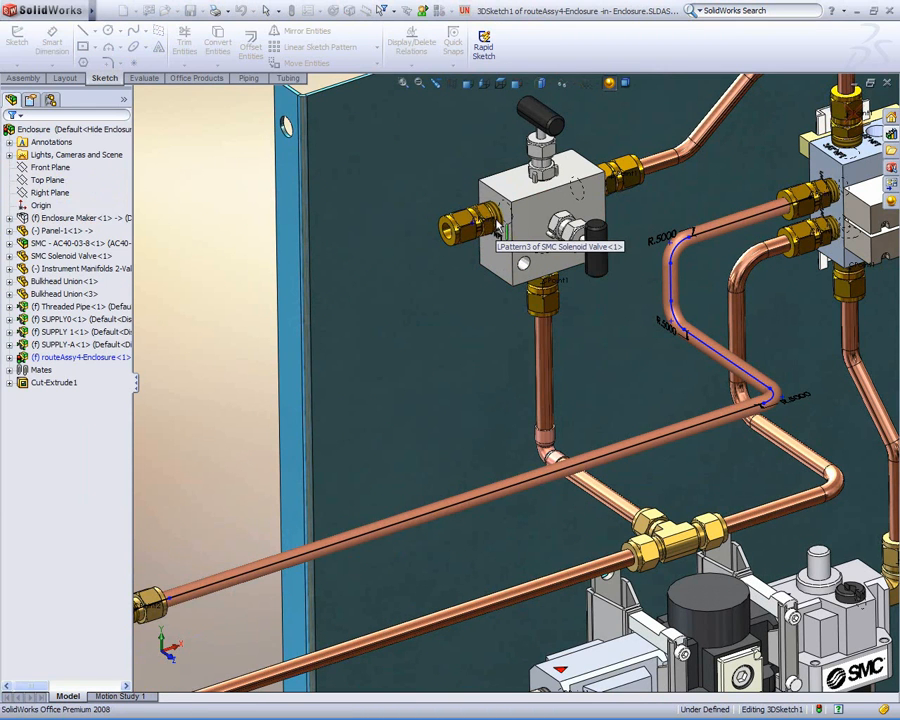
# - Add the new fitting to the route, lengthen its tube stub slightly, and split the long straight tube's centreline below the valve
pyautogui.rightClick(470, 228)
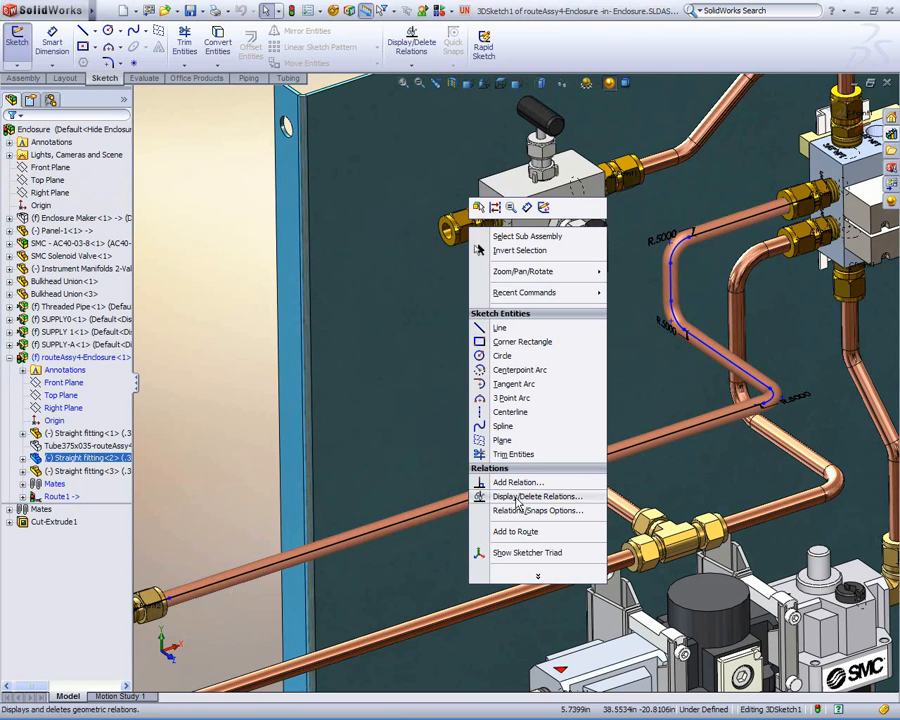
pyautogui.click(512, 531)
pyautogui.moveTo(438, 236); pyautogui.dragTo(421, 240)
pyautogui.click(232, 284)
pyautogui.press('s')
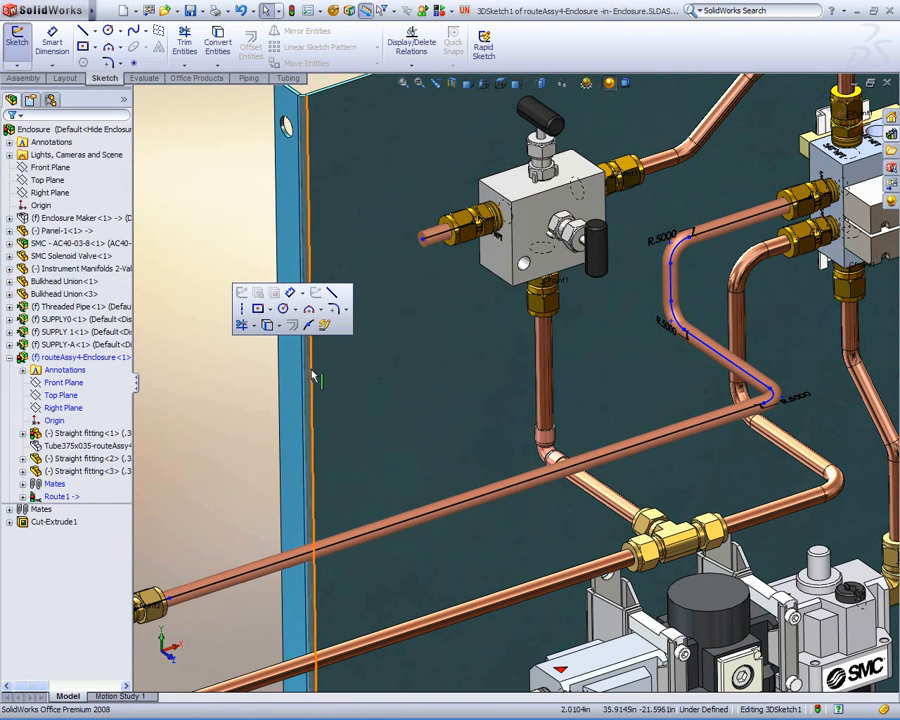
pyautogui.click(308, 324)
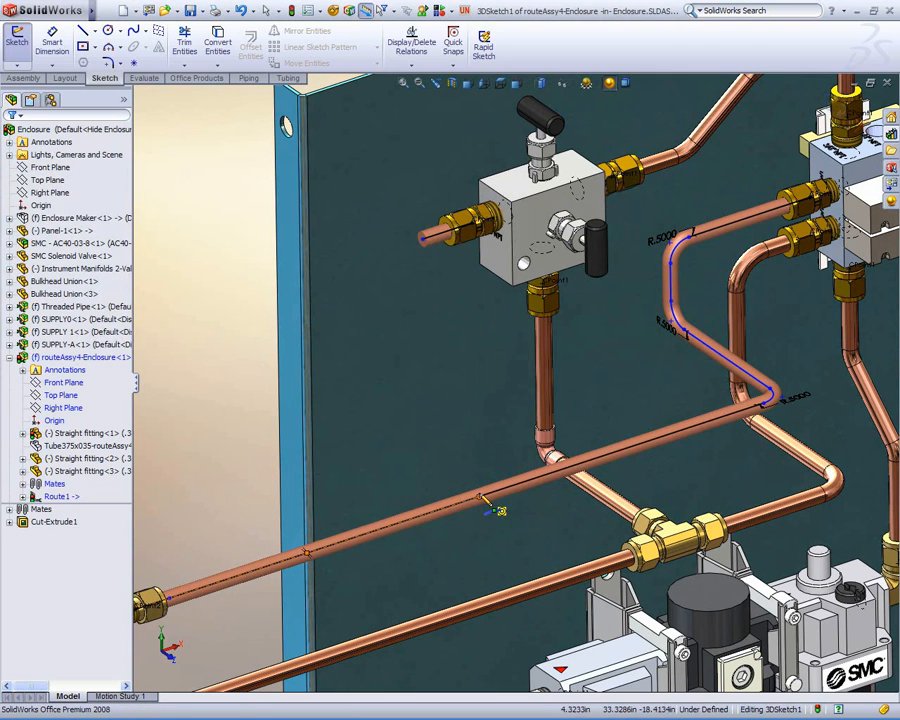
# - Auto-route orthogonally from the stub end to the split point with 0.5 in bends, and shift the vertical segment toward the manifold valve
pyautogui.press('s')
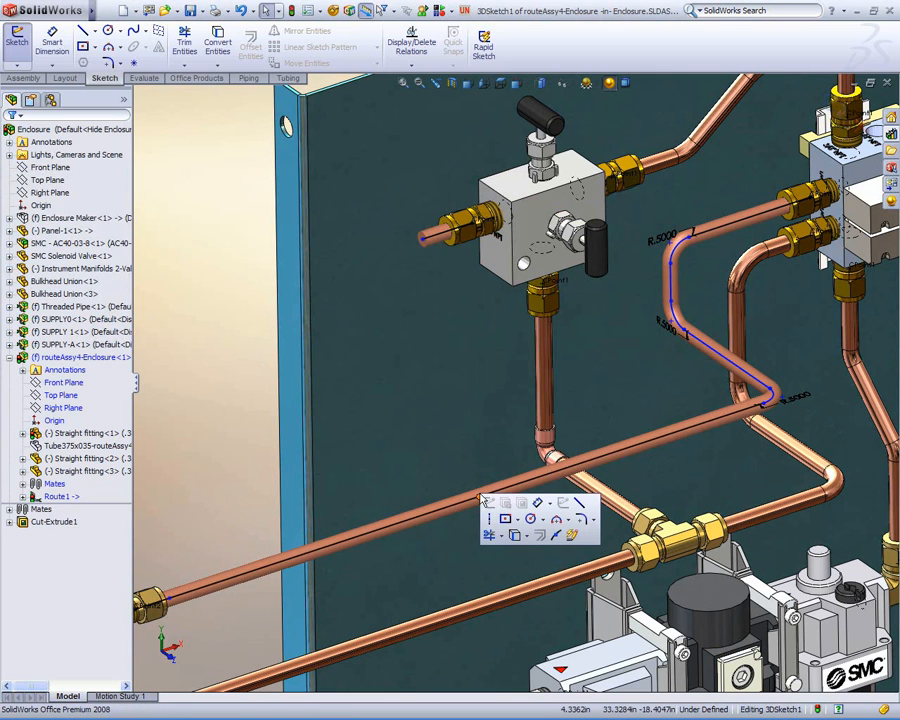
pyautogui.click(576, 538)
pyautogui.click(421, 238)
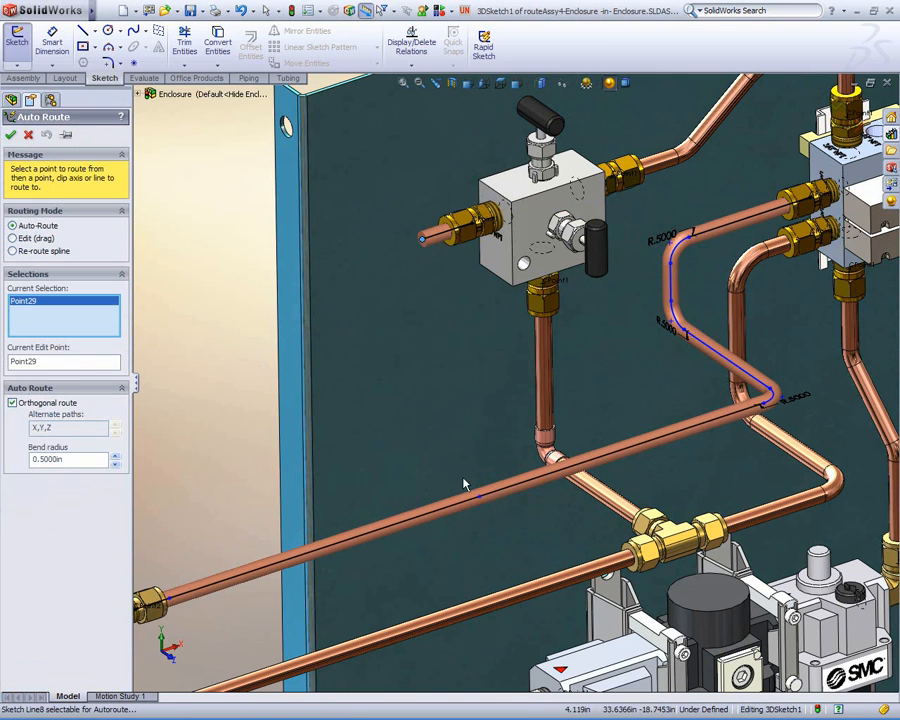
pyautogui.click(479, 498)
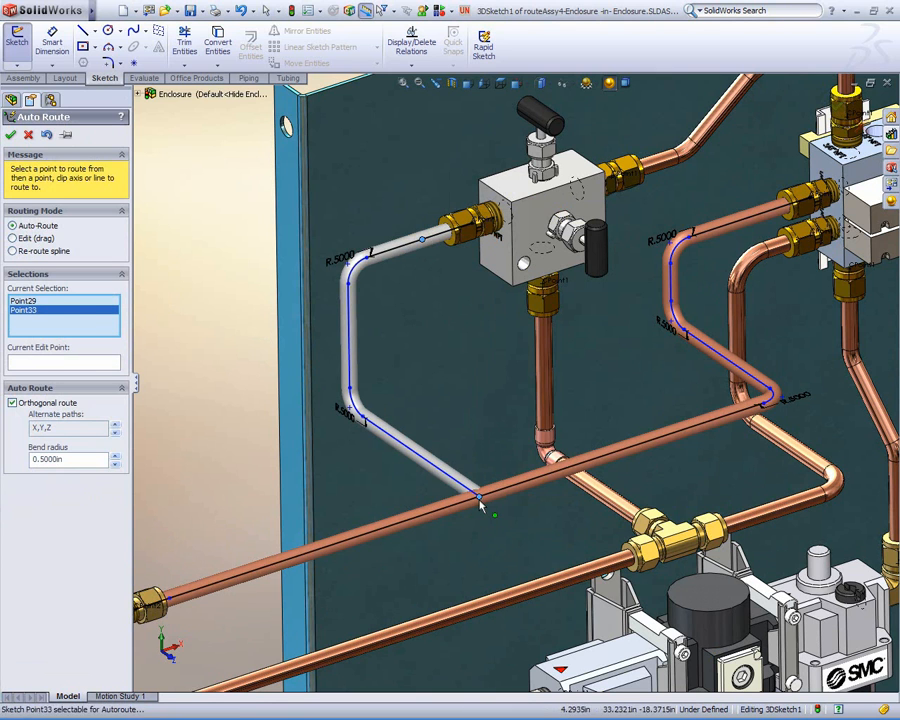
pyautogui.click(10, 135)
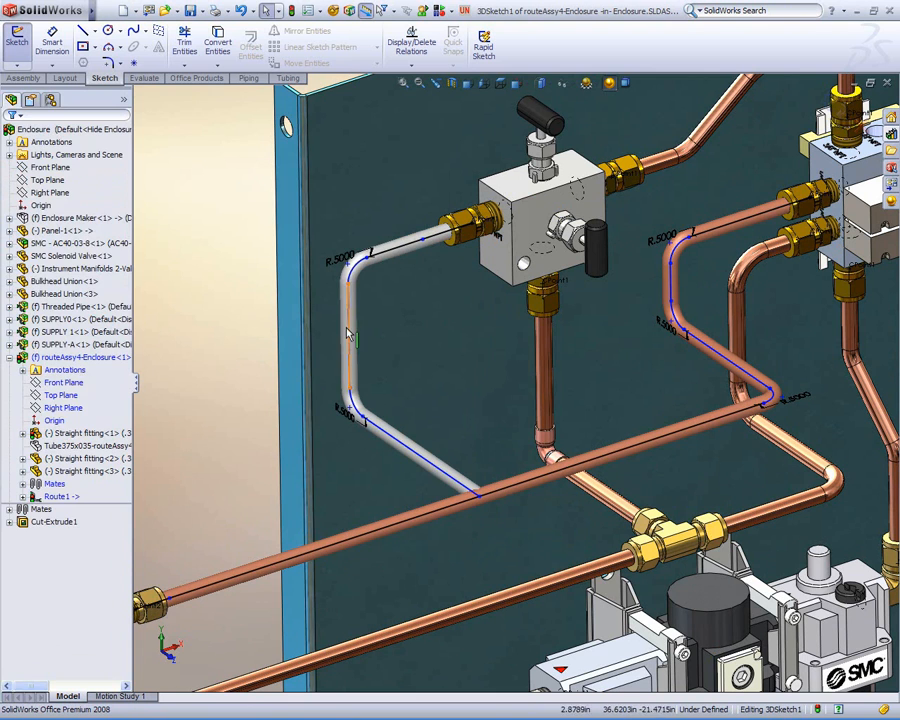
pyautogui.moveTo(349, 320); pyautogui.dragTo(384, 323)
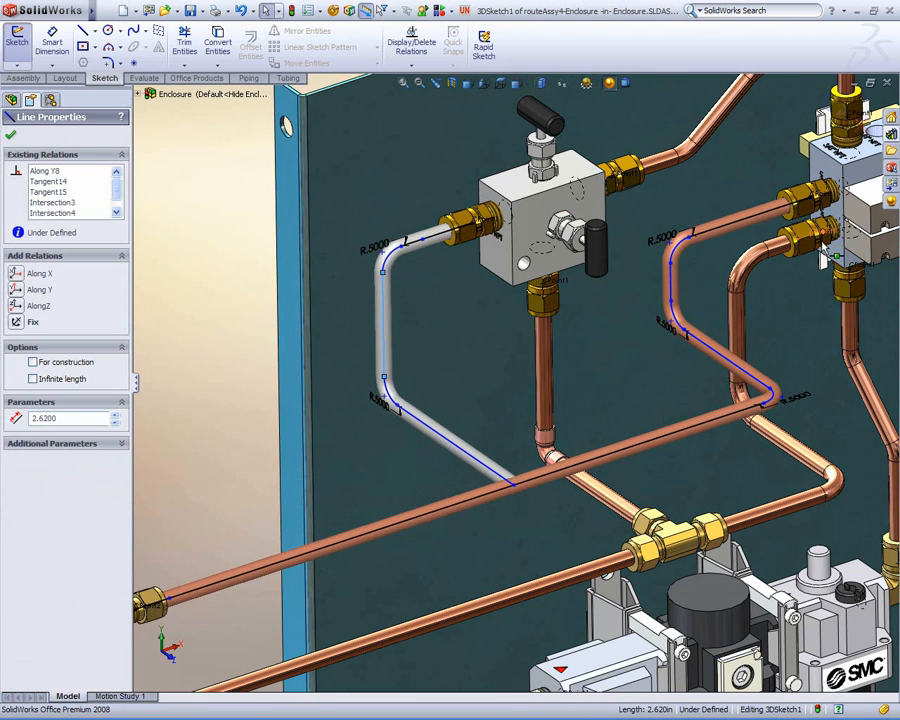
# - Place a .375 TUBE tubing tee where the new branch meets the long straight tube
pyautogui.click(891, 134)
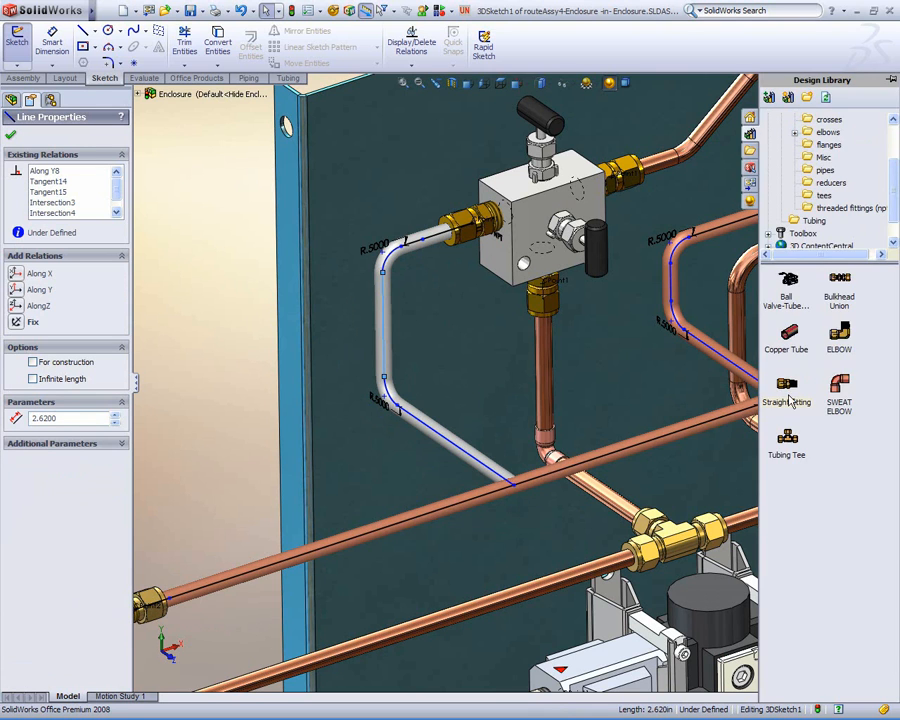
pyautogui.moveTo(787, 447)
pyautogui.mouseDown()
pyautogui.moveTo(583, 484)
pyautogui.moveTo(500, 486)
pyautogui.moveTo(515, 488)
pyautogui.mouseUp()
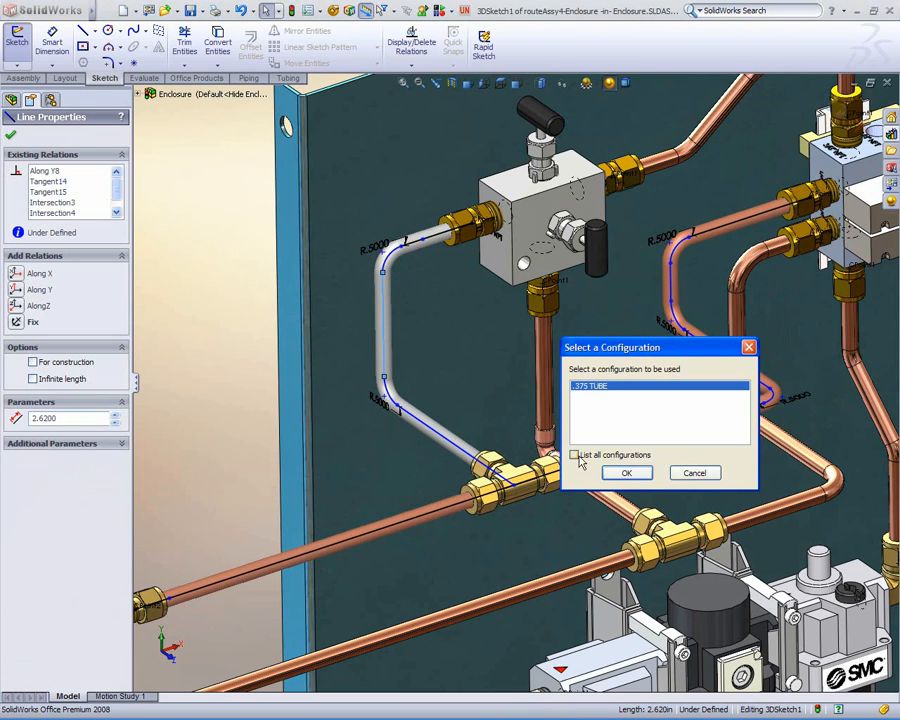
pyautogui.click(618, 473)
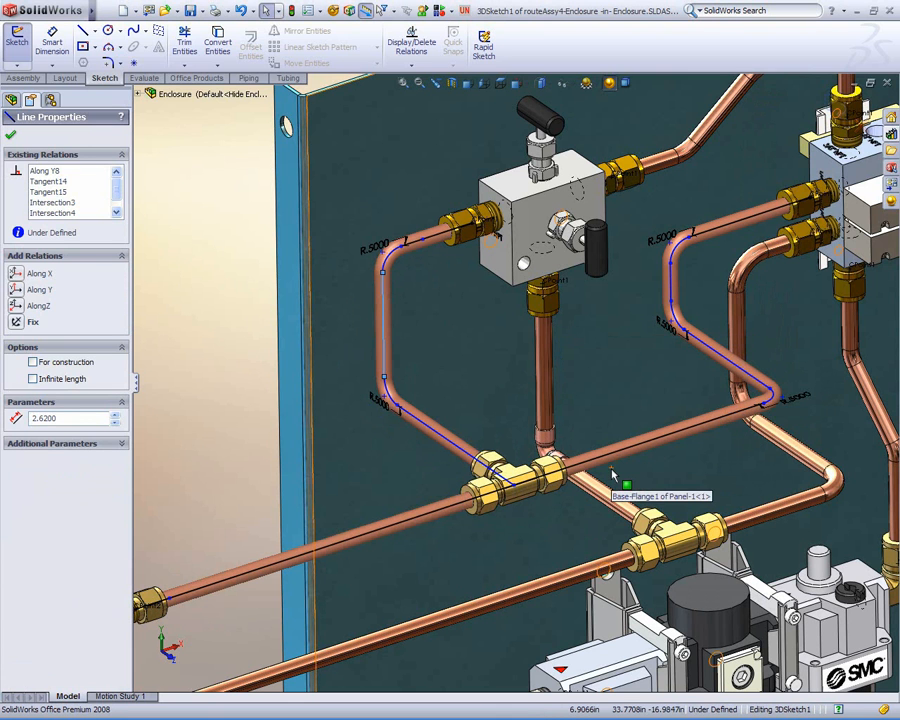
pyautogui.press('Escape')
# - Delete the two bend arcs of the new branch so its segments meet at sharp corners
pyautogui.middleClick(546, 438)
pyautogui.moveTo(546, 438); pyautogui.dragTo(557, 456, button='middle')
pyautogui.keyDown('ctrl'); pyautogui.moveTo(399, 429); pyautogui.dragTo(402, 403, button='middle'); pyautogui.keyUp('ctrl')
pyautogui.click(381, 401)
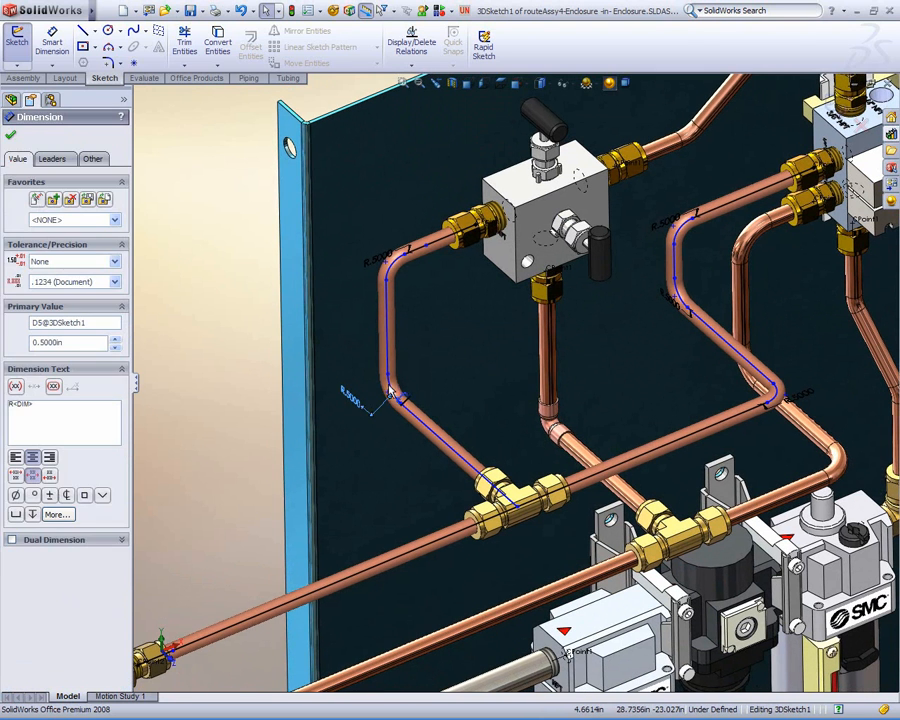
pyautogui.keyDown('ctrl'); pyautogui.click(394, 275); pyautogui.keyUp('ctrl')
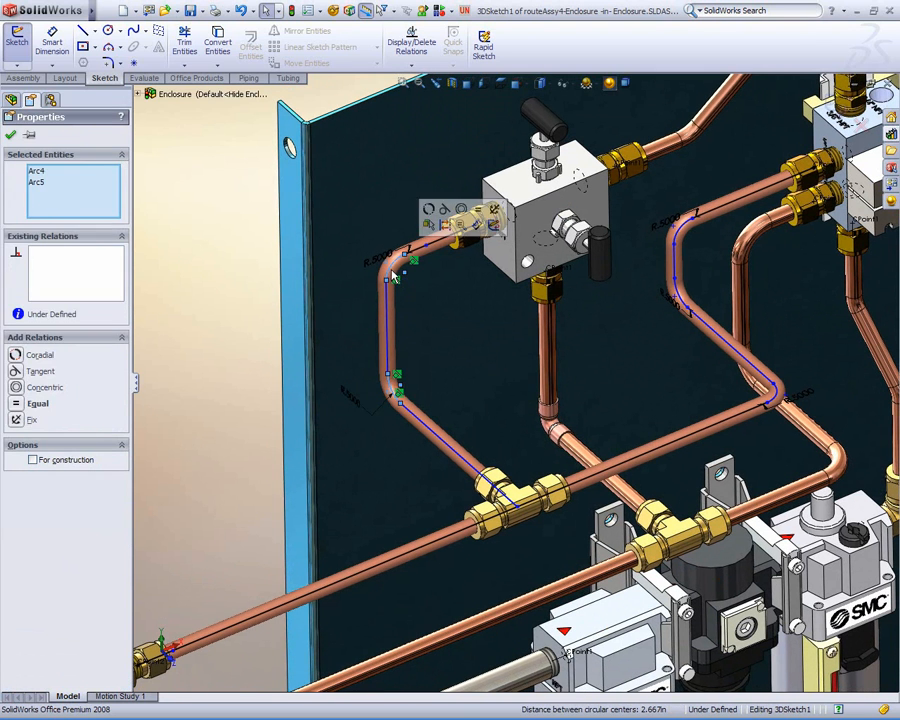
pyautogui.press('Delete')
pyautogui.click(406, 379)
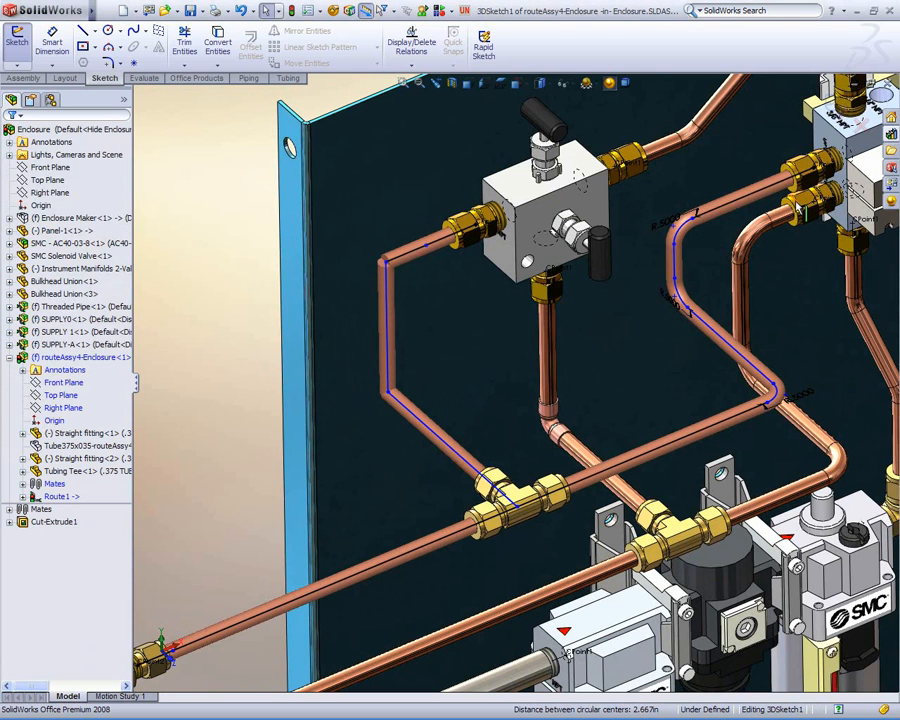
# - Insert a .375 sweat elbow at each of the two corners of the new branch
pyautogui.click(888, 153)
pyautogui.moveTo(845, 380)
pyautogui.mouseDown()
pyautogui.moveTo(838, 405)
pyautogui.moveTo(386, 268)
pyautogui.mouseUp()
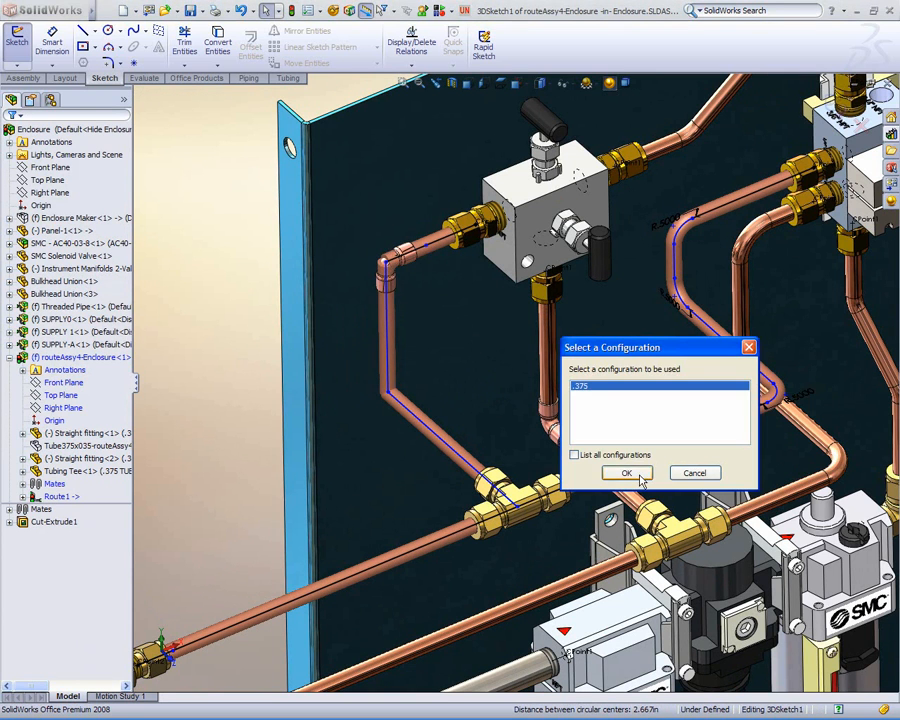
pyautogui.click(640, 476)
pyautogui.click(888, 153)
pyautogui.moveTo(839, 385); pyautogui.dragTo(397, 401)
pyautogui.click(620, 473)
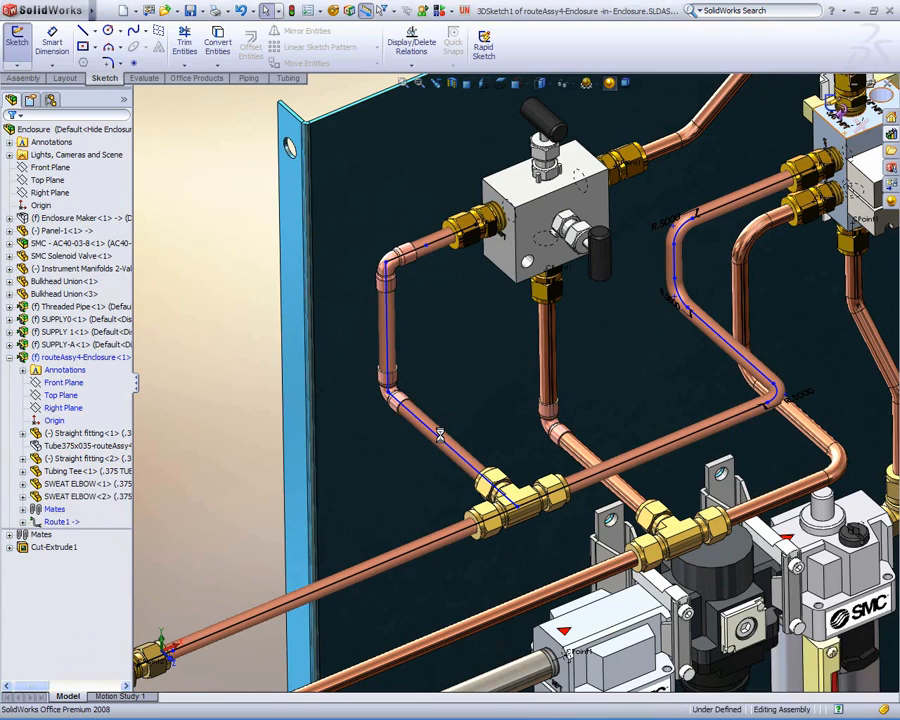
# - Finish the route and return to editing the top-level Enclosure assembly
pyautogui.moveTo(522, 520)
pyautogui.keyDown('ctrl'); pyautogui.mouseDown(button='middle')
pyautogui.moveTo(508, 522)
pyautogui.moveTo(473, 492)
pyautogui.mouseUp(button='middle'); pyautogui.keyUp('ctrl')
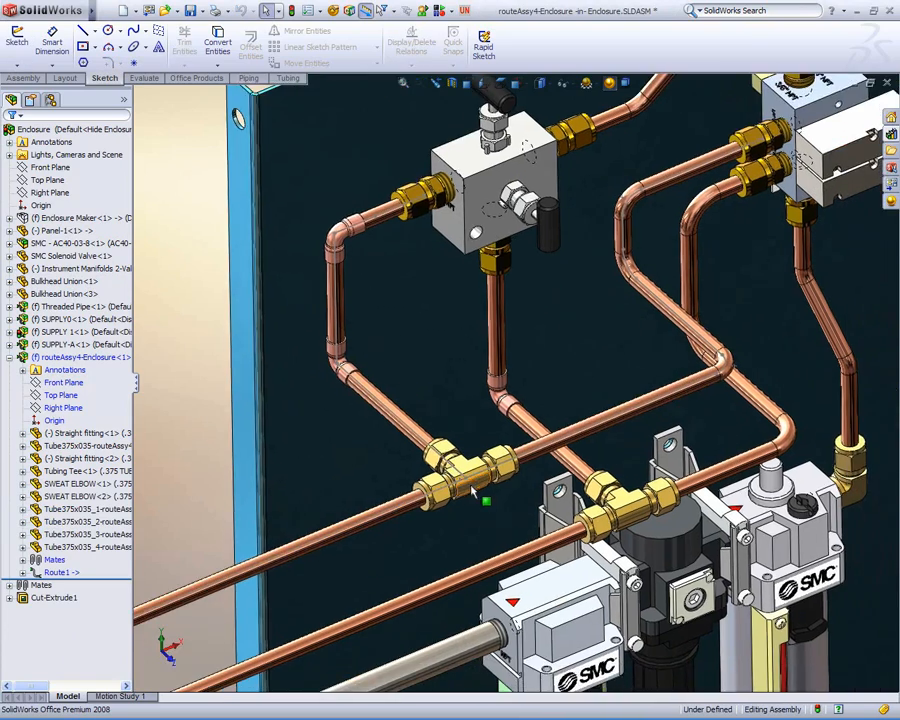
pyautogui.scroll(5, 474, 493)
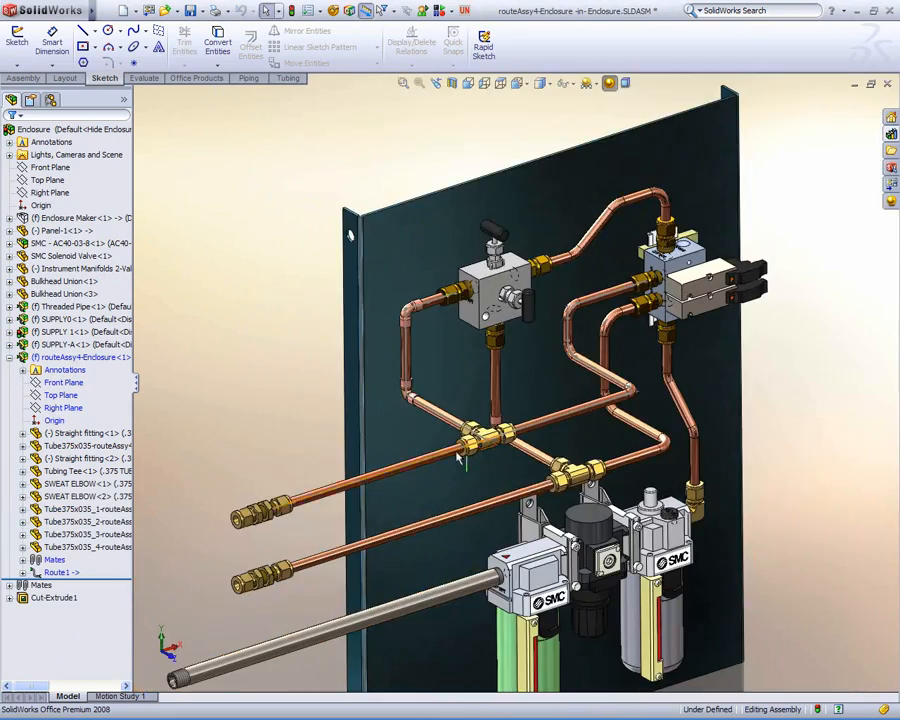
pyautogui.rightClick(260, 417)
pyautogui.click(312, 570)
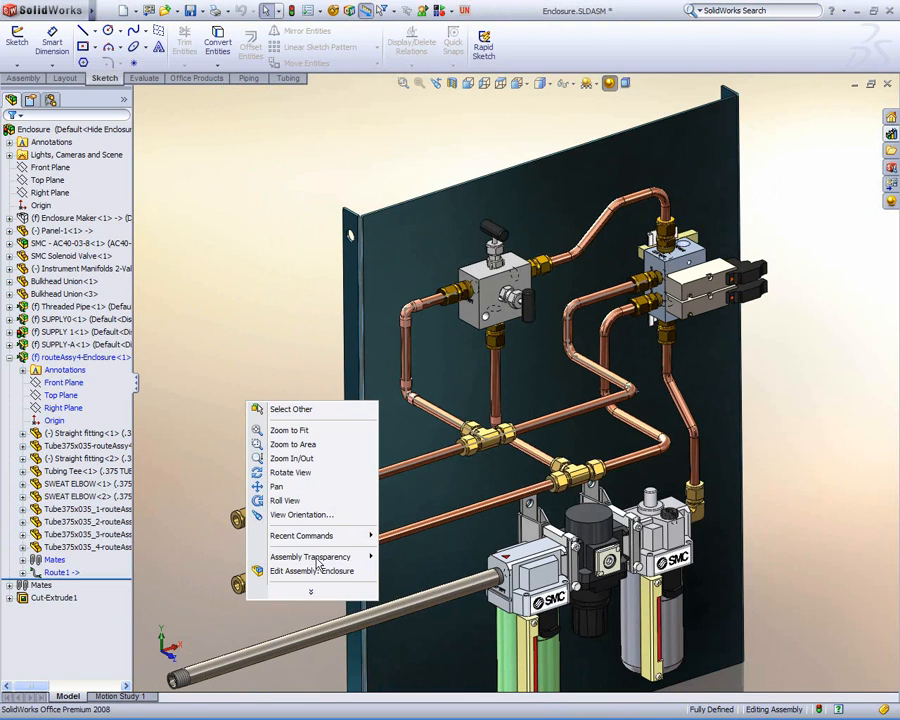
# - Switch the Enclosure to its Default display state and inspect the routed tubing inside the open cabinet
pyautogui.rightClick(137, 130)
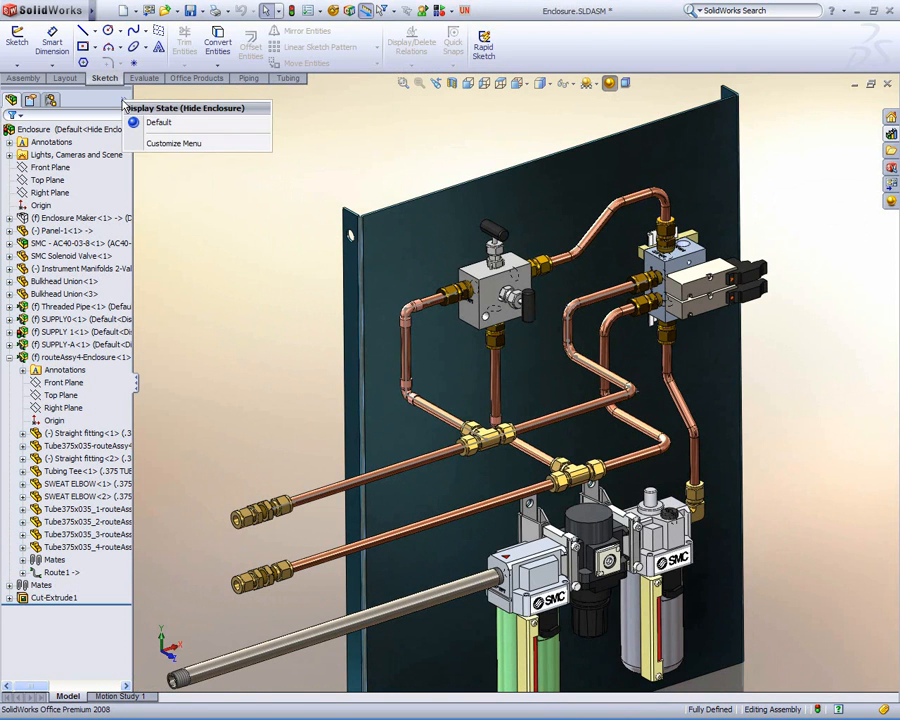
pyautogui.click(210, 122)
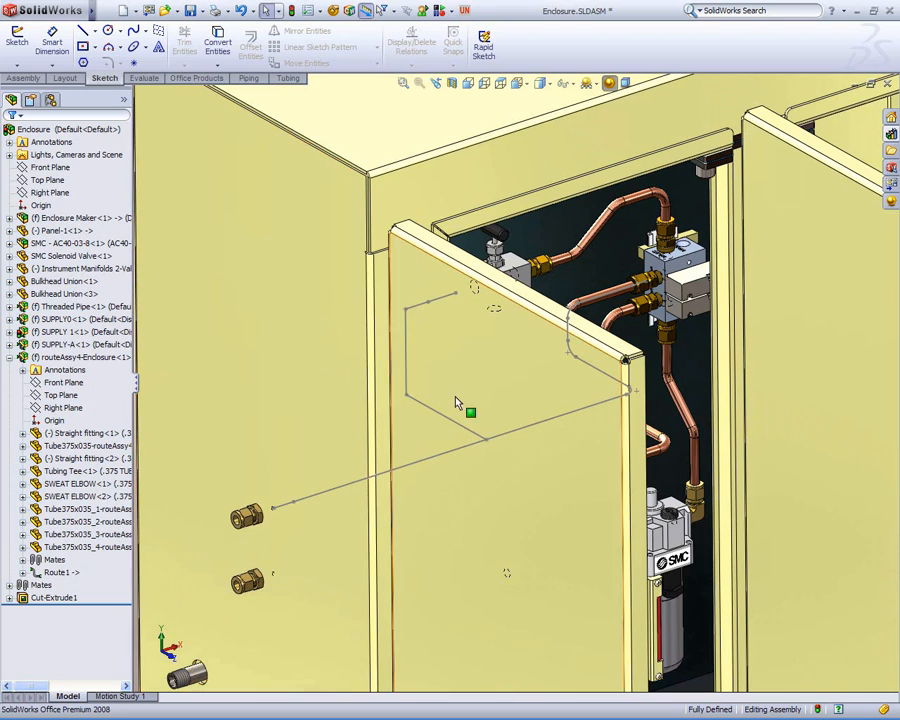
pyautogui.click(498, 435)
pyautogui.moveTo(525, 426)
pyautogui.keyDown('shift'); pyautogui.mouseDown(button='middle')
pyautogui.moveTo(528, 453)
pyautogui.moveTo(504, 390)
pyautogui.moveTo(453, 416)
pyautogui.mouseUp(button='middle'); pyautogui.keyUp('shift')
pyautogui.keyDown('ctrl'); pyautogui.moveTo(649, 459); pyautogui.dragTo(337, 352, button='middle'); pyautogui.keyUp('ctrl')
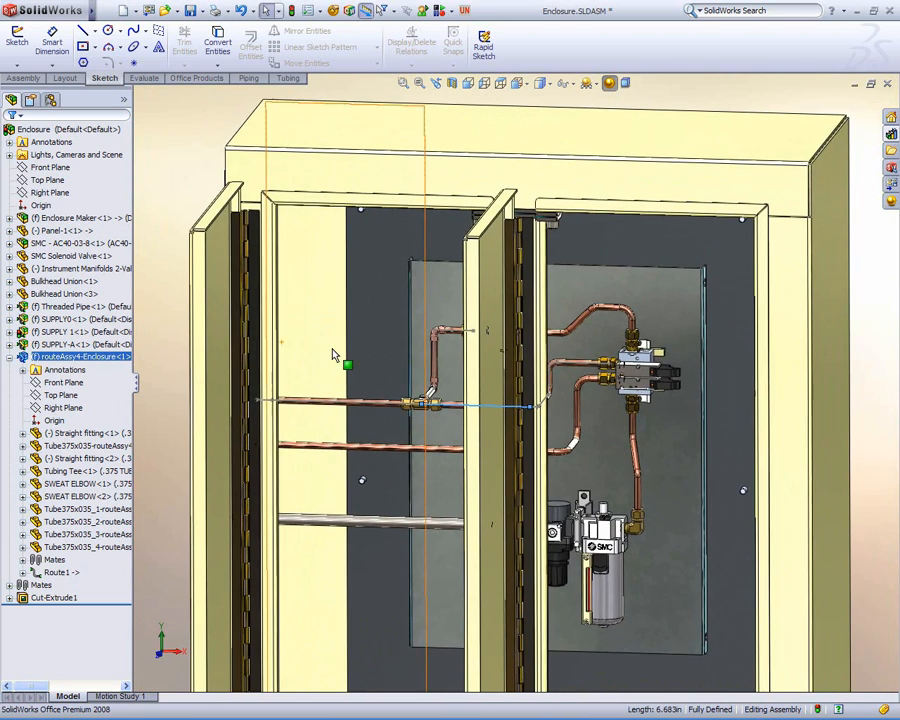
pyautogui.moveTo(394, 376); pyautogui.dragTo(480, 390, button='middle')
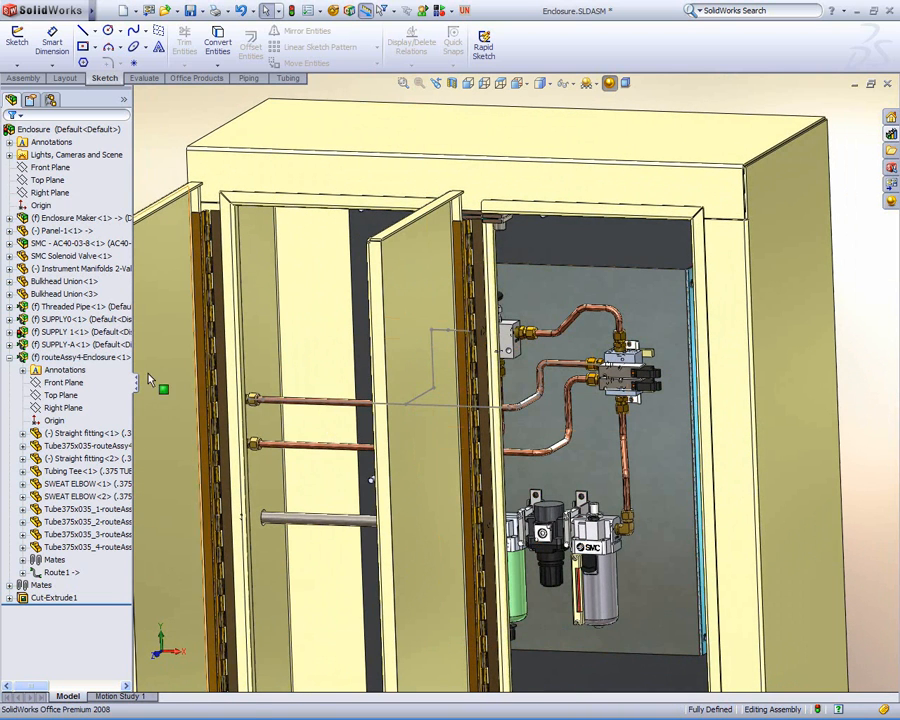
# - Open the routeAssy4-Enclosure subassembly in its own window and orient it to show the whole tube route
pyautogui.rightClick(90, 357)
pyautogui.click(106, 295)
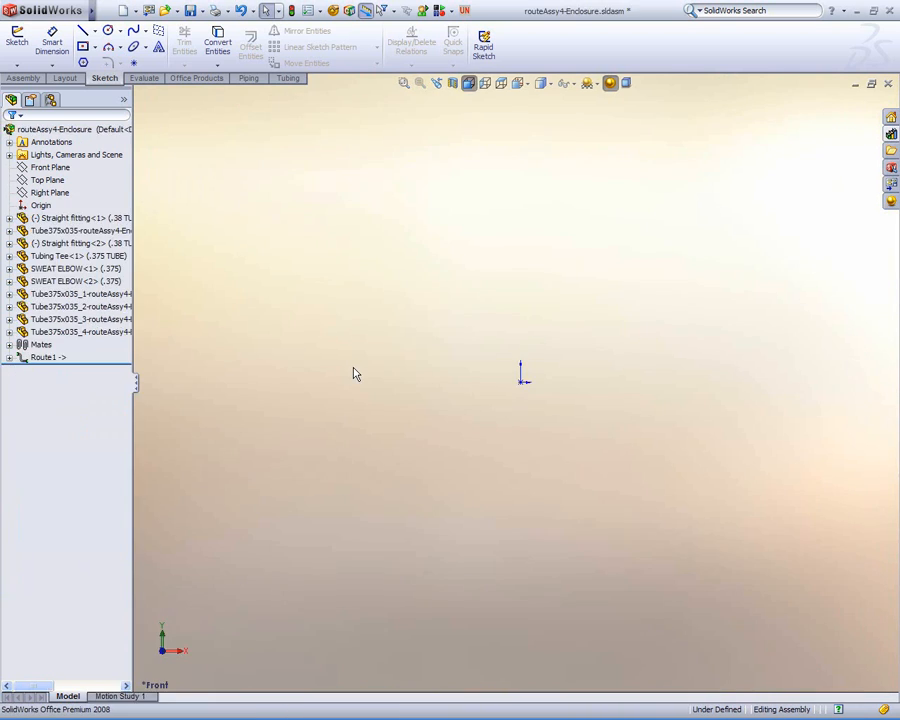
pyautogui.moveTo(353, 372); pyautogui.dragTo(420, 437, button='middle')
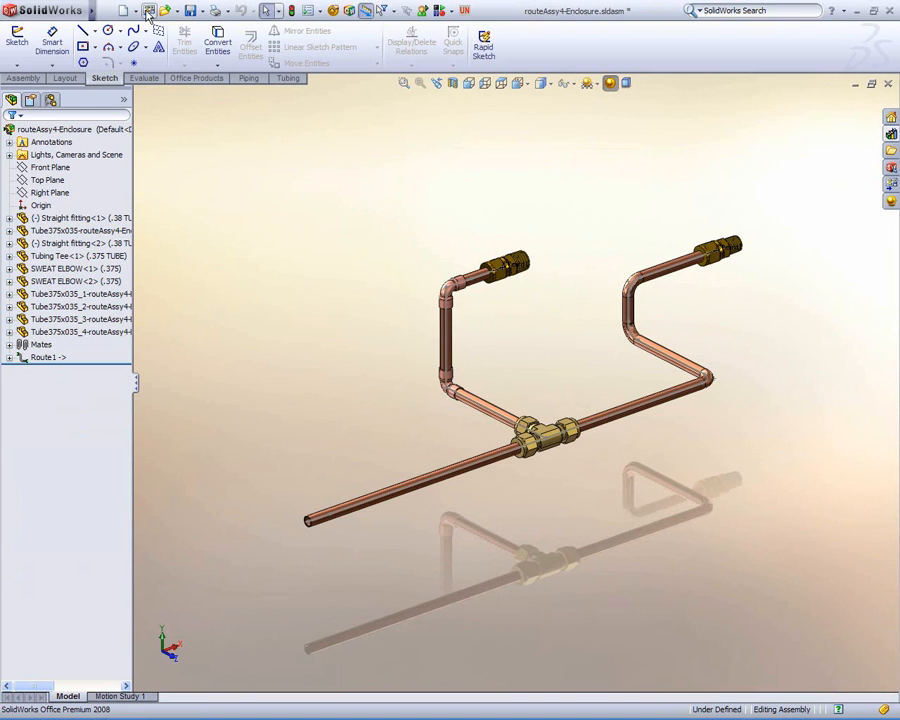
# - Create a new drawing of routeAssy4-Enclosure with a front view and a top view projected above it
pyautogui.click(150, 13)
pyautogui.doubleClick(277, 264)
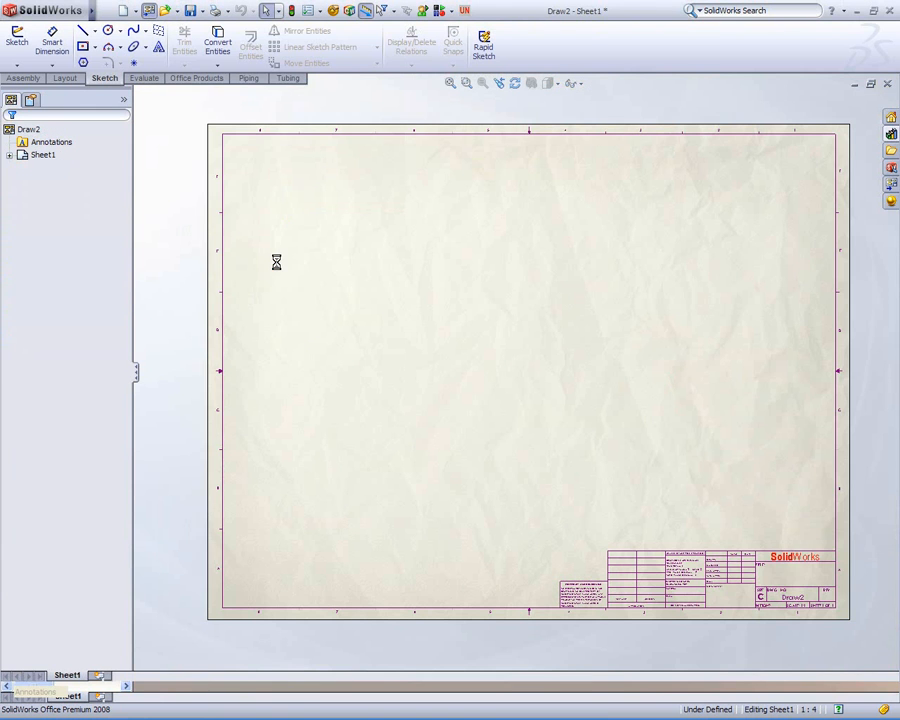
pyautogui.moveTo(862, 347); pyautogui.dragTo(387, 430)
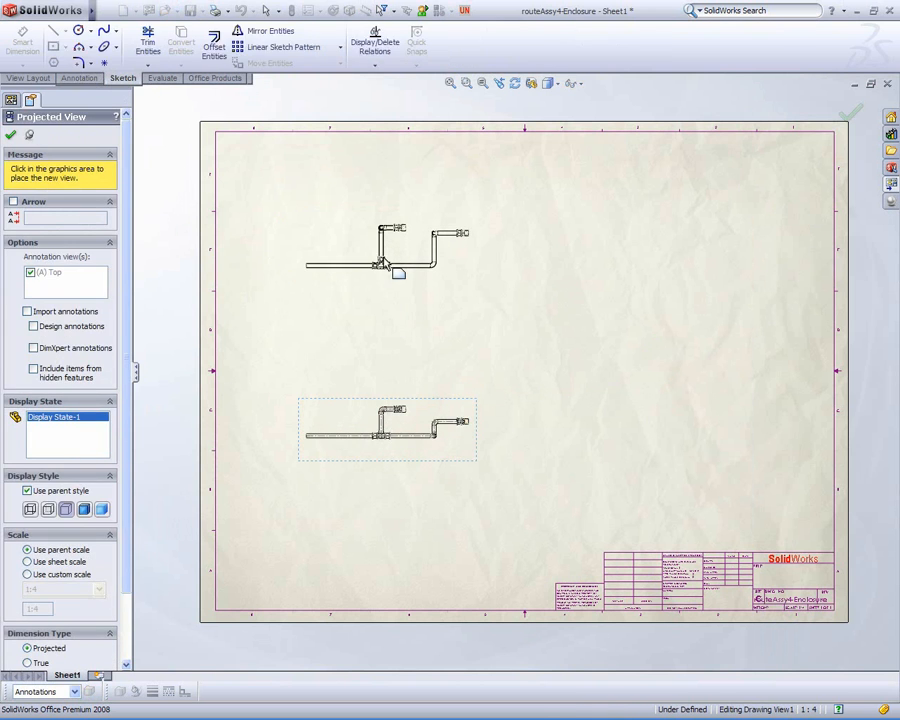
pyautogui.click(385, 258)
# - Add the Current model view beside the front view and let it use Isometric (True) dimensions
pyautogui.click(890, 185)
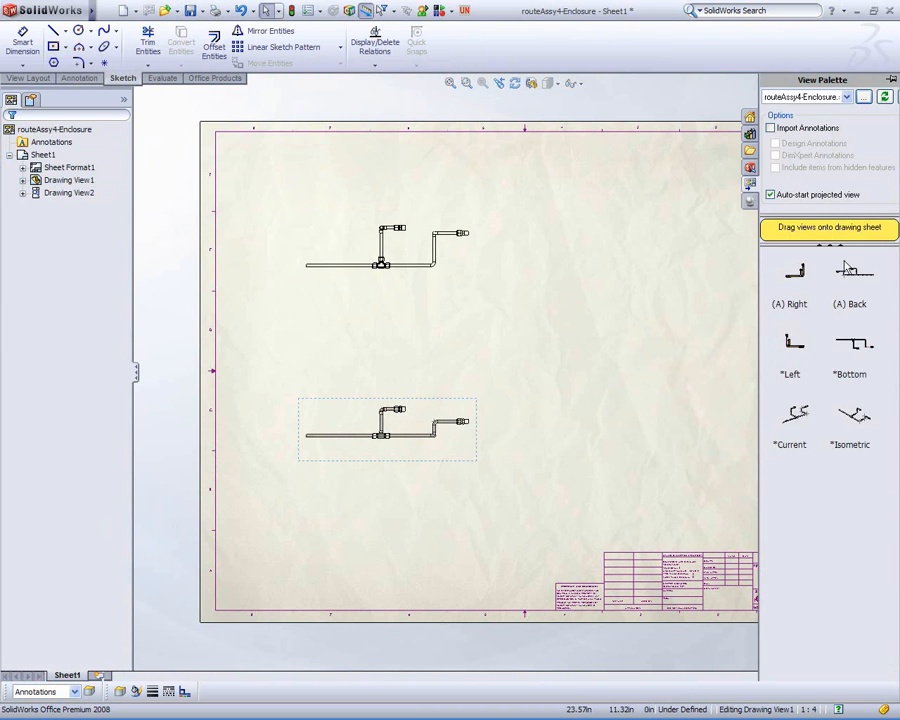
pyautogui.moveTo(805, 420); pyautogui.dragTo(645, 452)
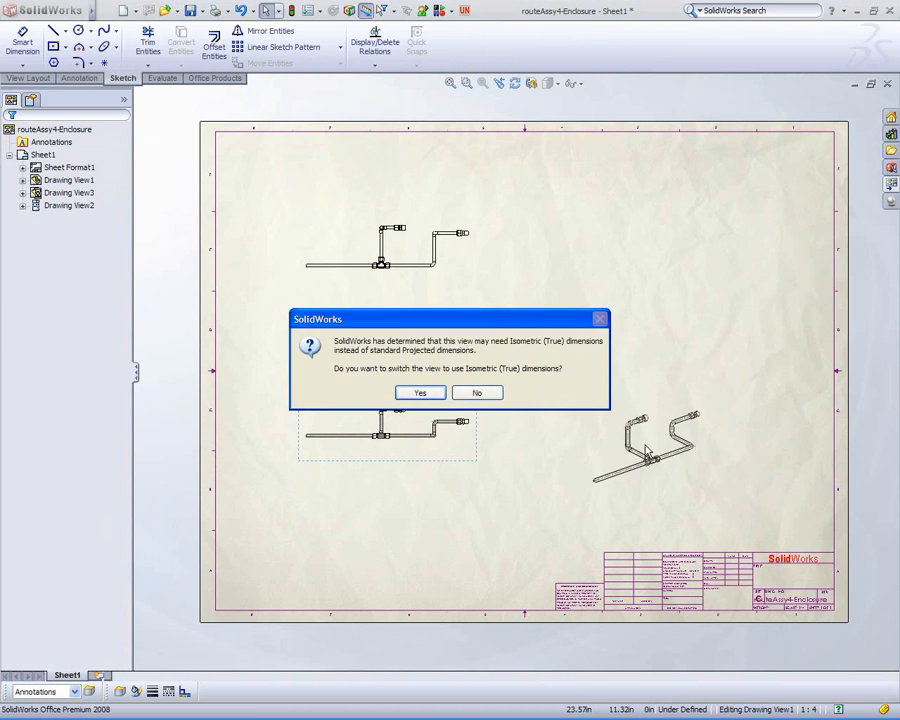
pyautogui.click(440, 395)
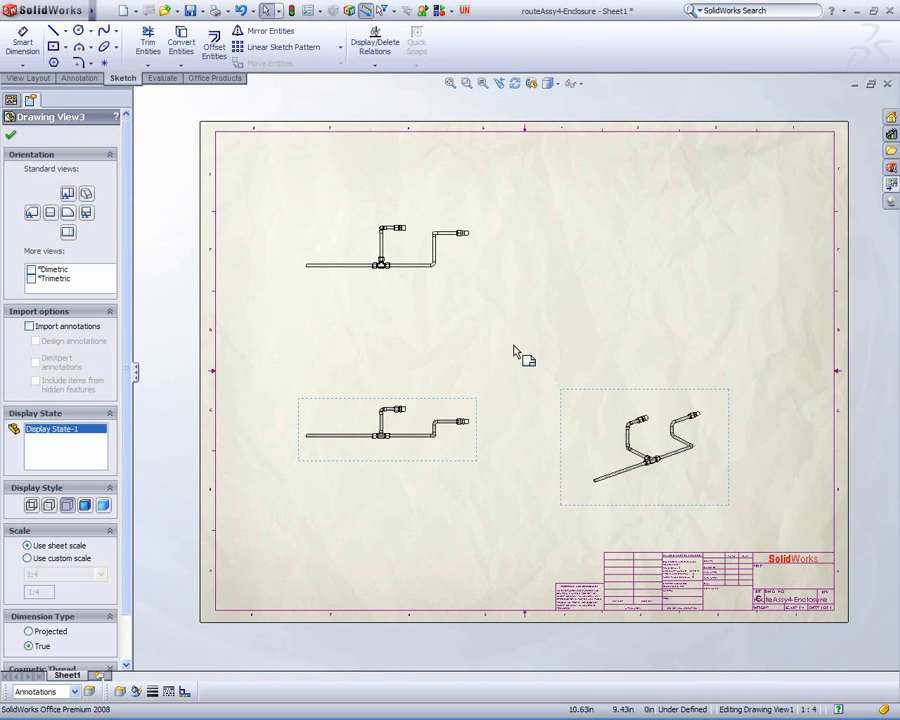
# - Set the sheet scale to 1:2 and reposition the front and pictorial views to fit the sheet
pyautogui.rightClick(516, 349)
pyautogui.click(595, 587)
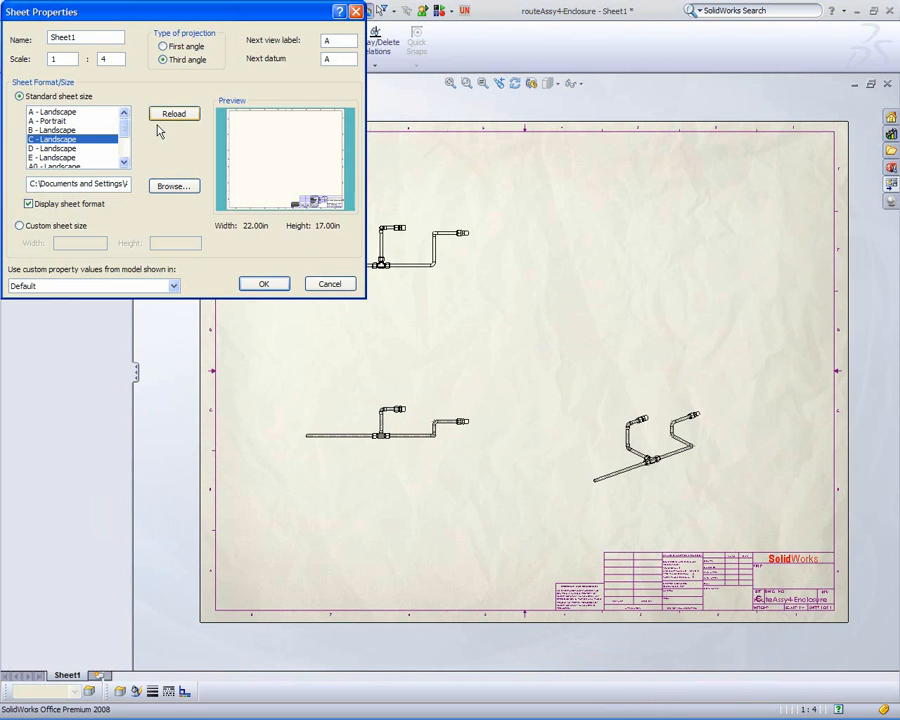
pyautogui.click(261, 285)
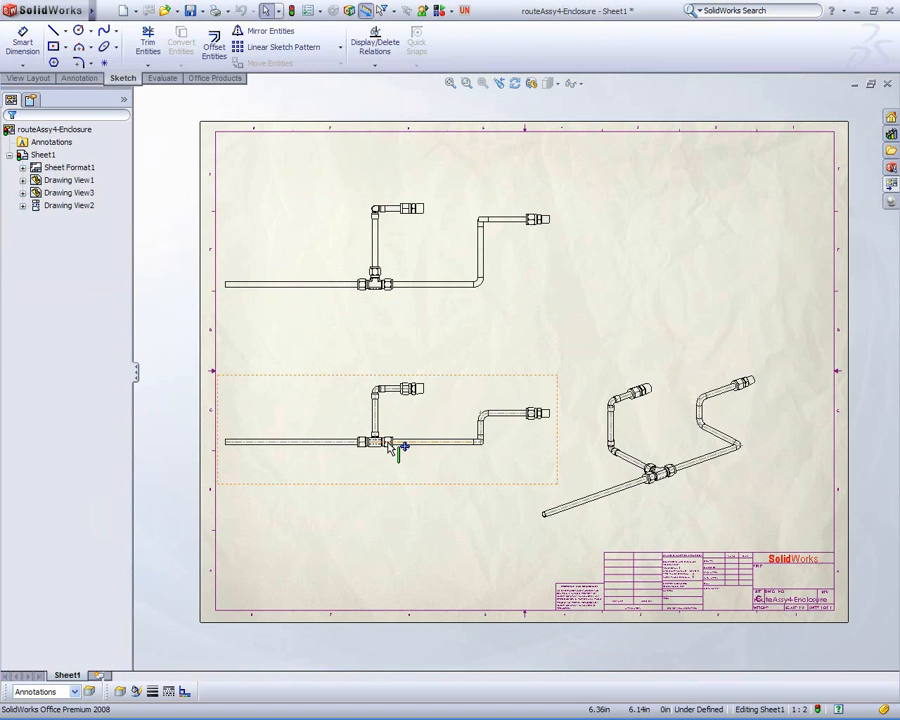
pyautogui.moveTo(388, 452); pyautogui.dragTo(404, 456)
pyautogui.click(605, 490)
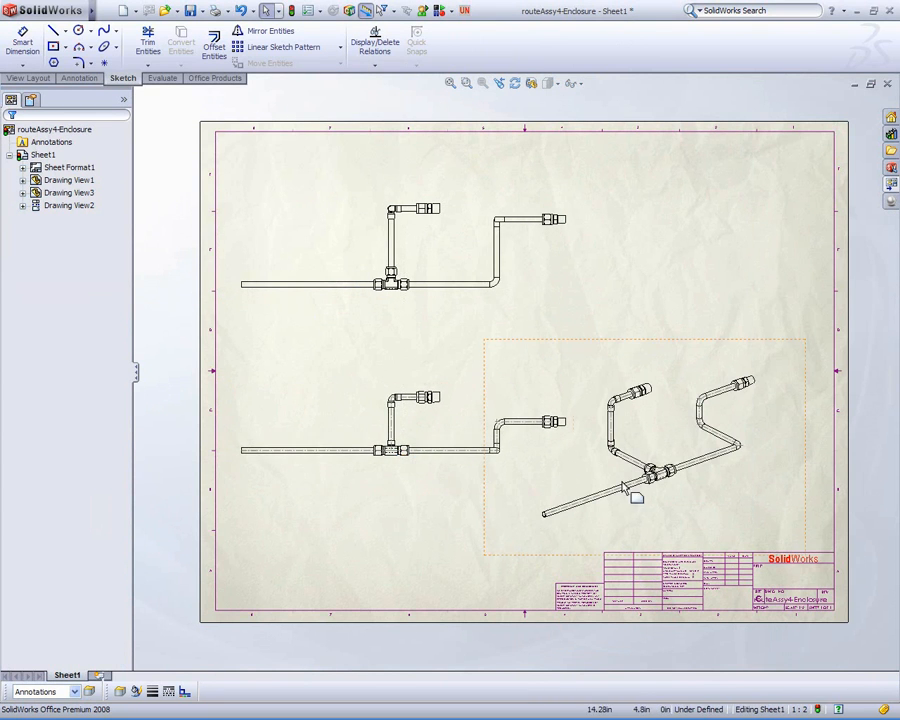
pyautogui.moveTo(647, 483)
pyautogui.mouseDown()
pyautogui.moveTo(691, 468)
pyautogui.moveTo(677, 478)
pyautogui.mouseUp()
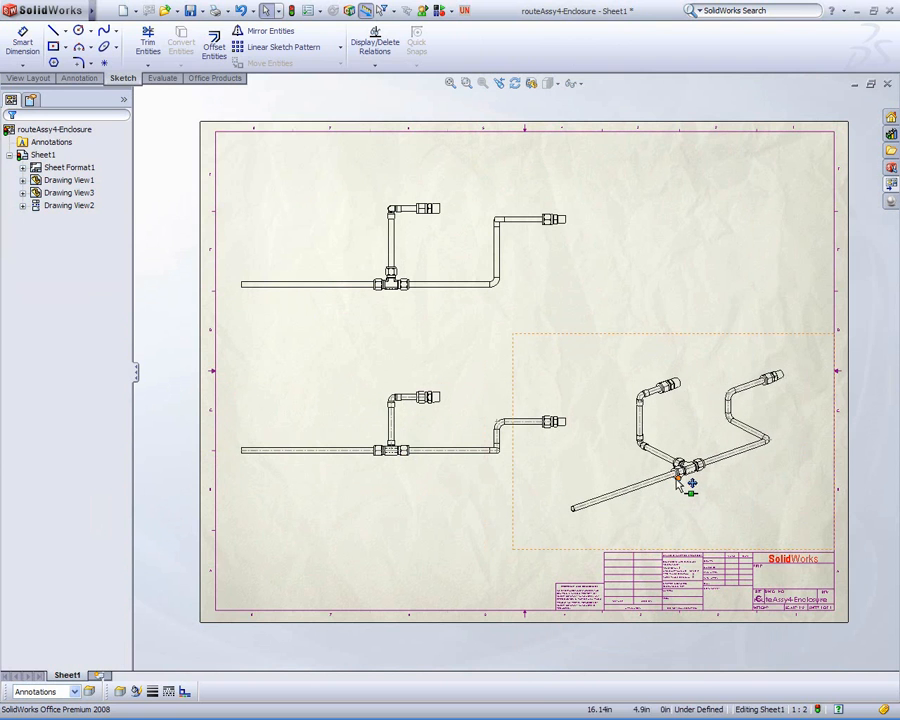
# - Insert a bill of materials for the pictorial view in the sheet's upper-right corner and examine its tube lengths
pyautogui.rightClick(677, 364)
pyautogui.moveTo(705, 473)
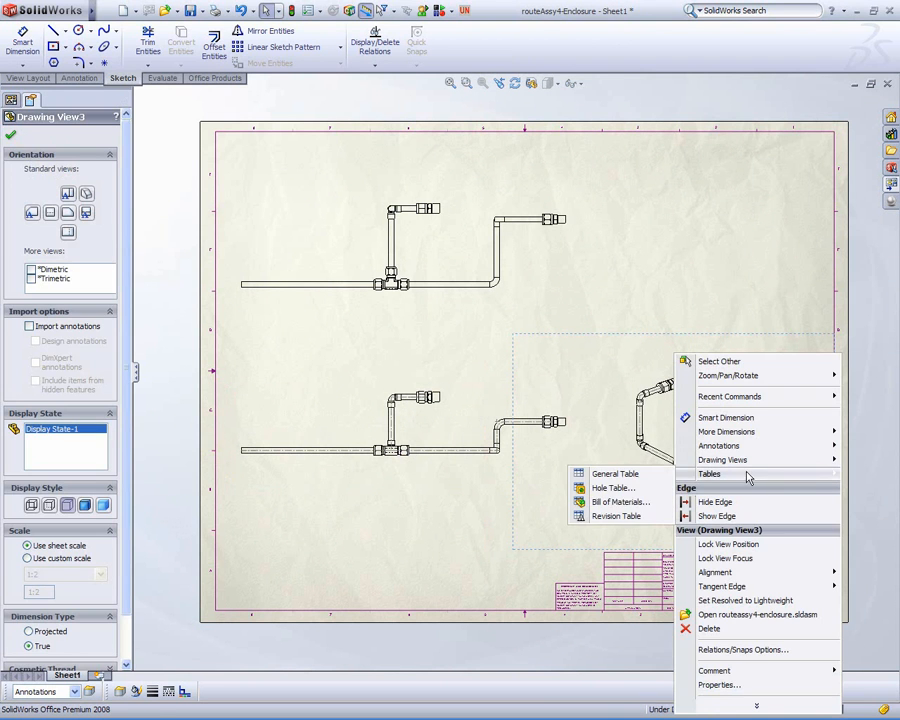
pyautogui.click(636, 502)
pyautogui.click(10, 134)
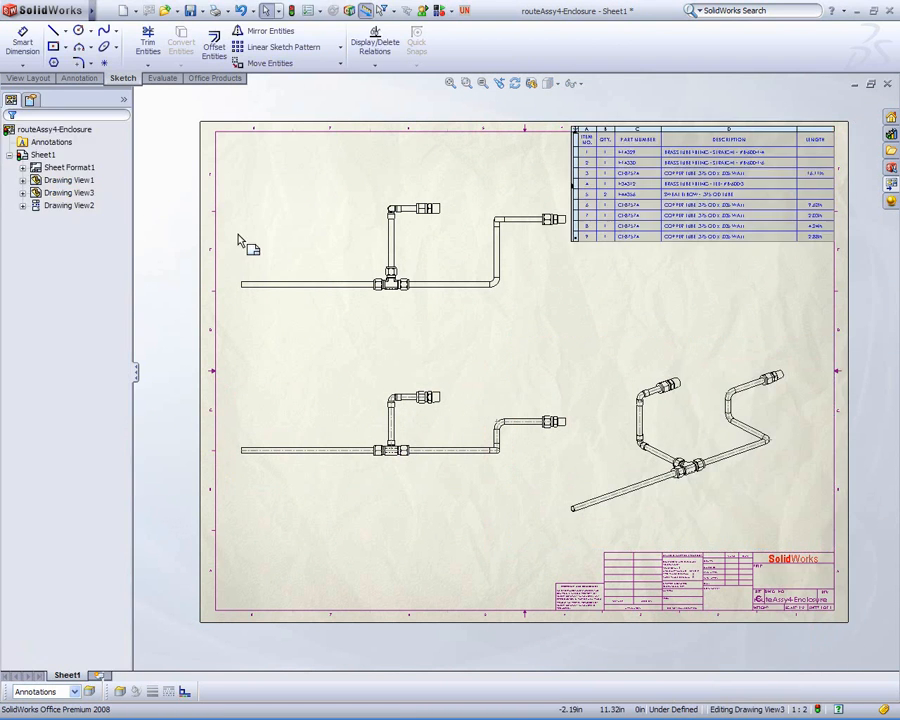
pyautogui.scroll(-5, 655, 280)
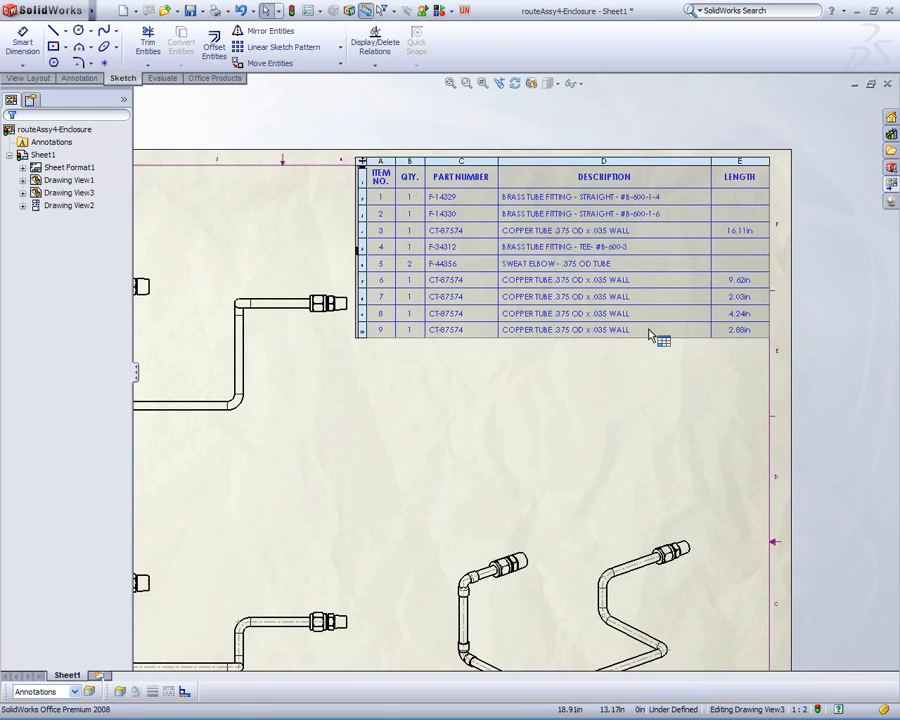
pyautogui.click(577, 394)
pyautogui.scroll(-2, 577, 410)
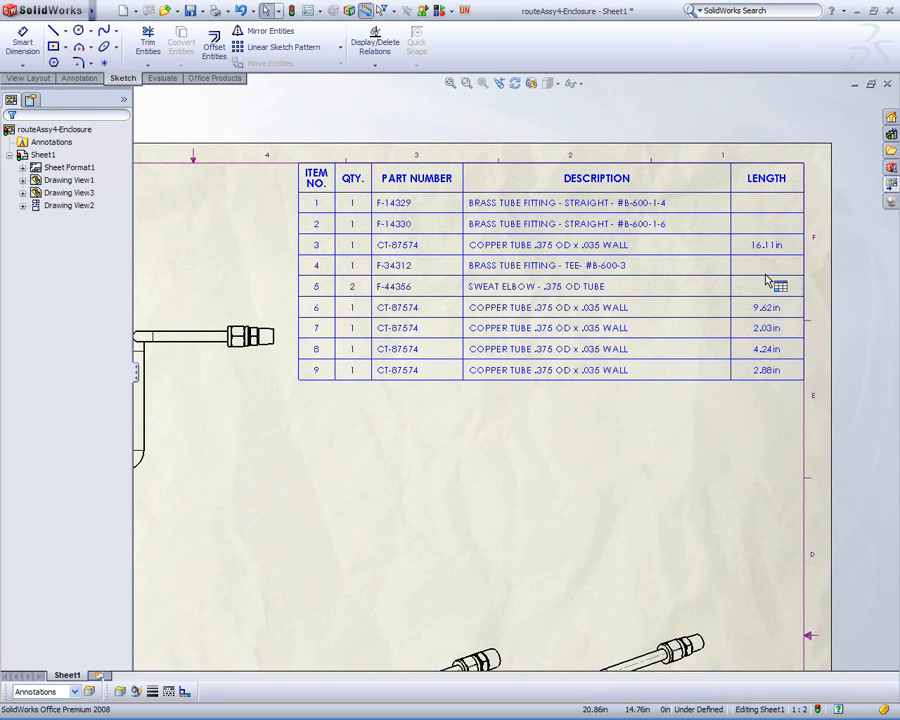
pyautogui.scroll(3, 465, 458)
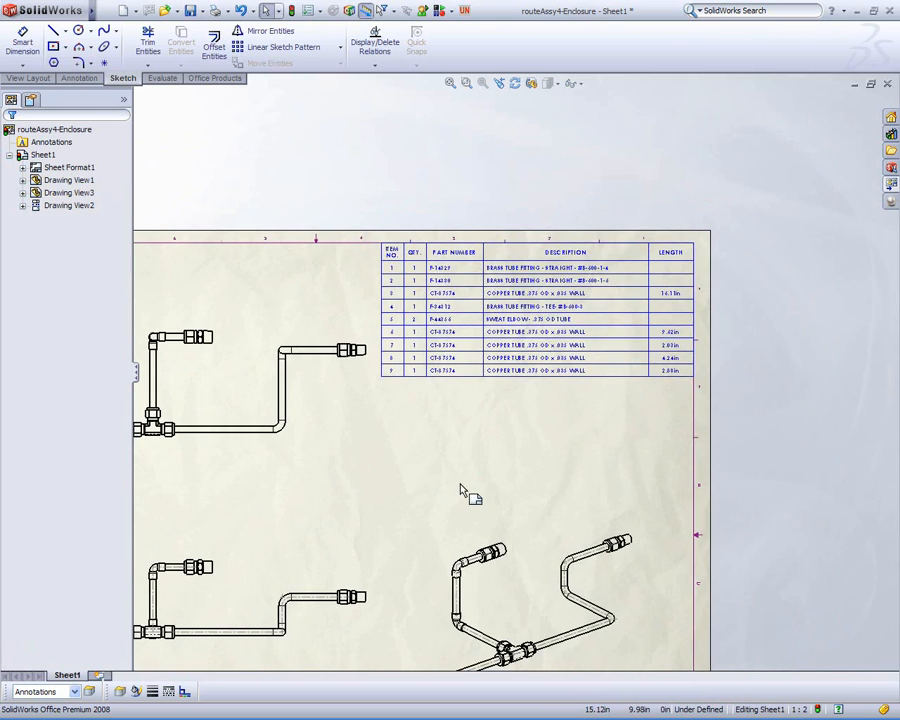
# - Auto-balloon the faces of the pictorial view without ignoring multiple instances, and move the view up clear of the title block
pyautogui.moveTo(406, 494)
pyautogui.keyDown('ctrl'); pyautogui.mouseDown(button='middle')
pyautogui.moveTo(406, 274)
pyautogui.moveTo(395, 260)
pyautogui.mouseUp(button='middle'); pyautogui.keyUp('ctrl')
pyautogui.click(495, 290)
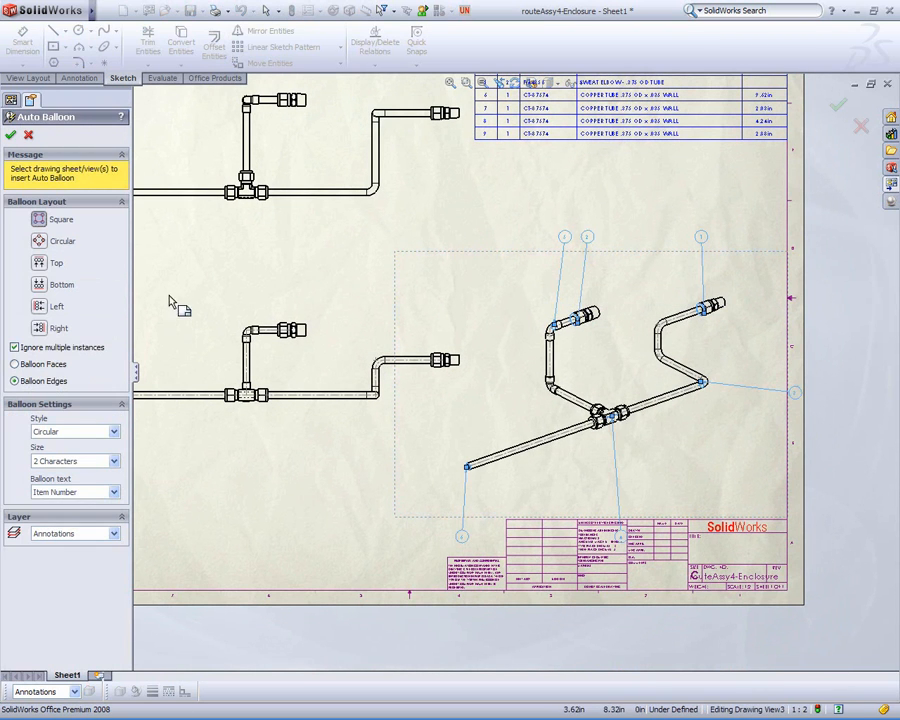
pyautogui.click(45, 366)
pyautogui.click(30, 348)
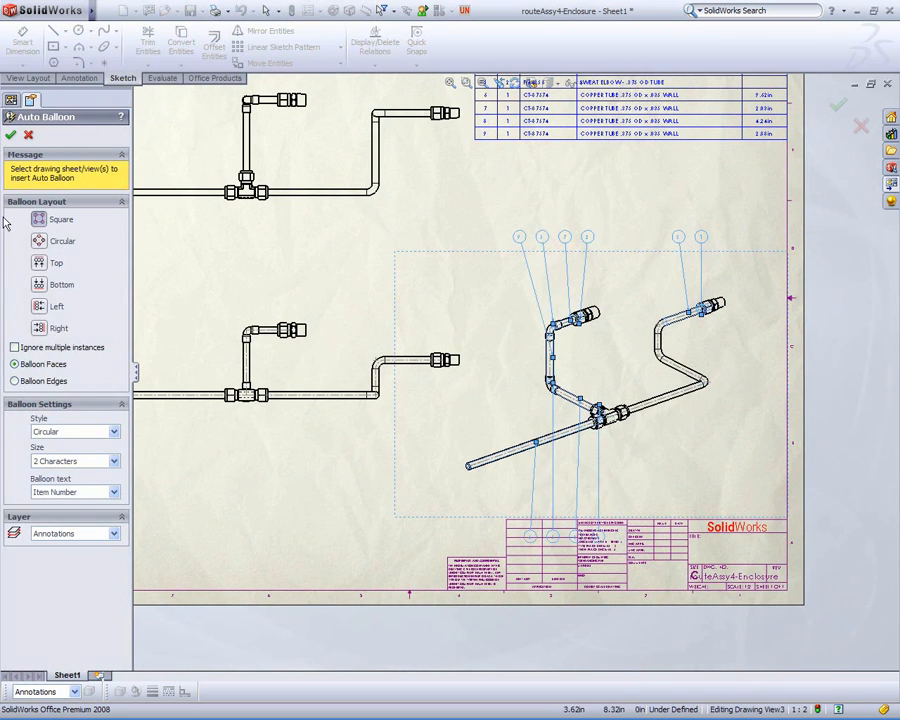
pyautogui.click(10, 136)
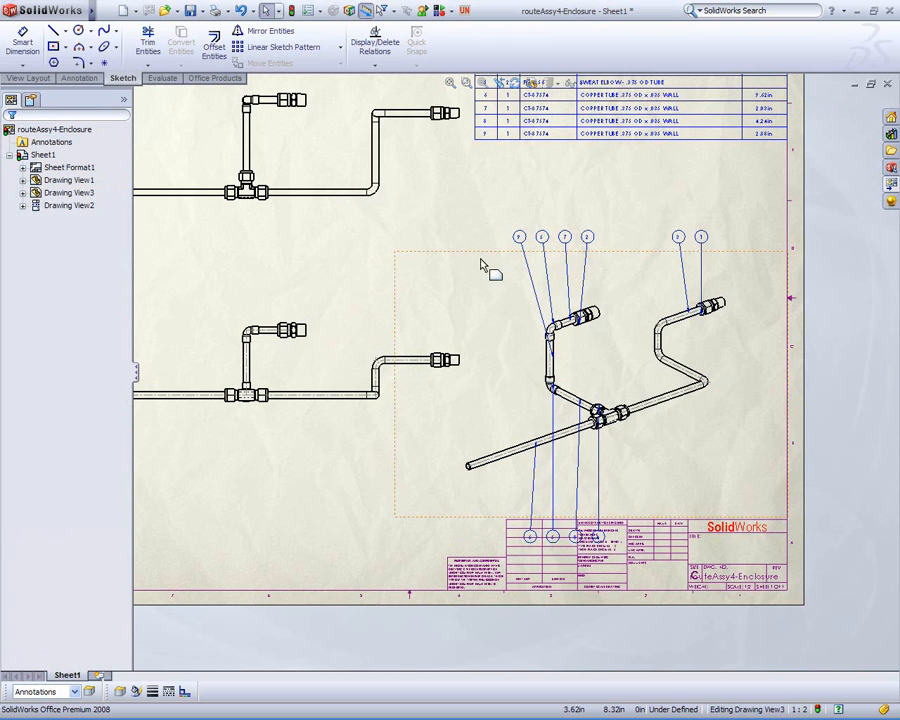
pyautogui.moveTo(604, 323); pyautogui.dragTo(606, 270)
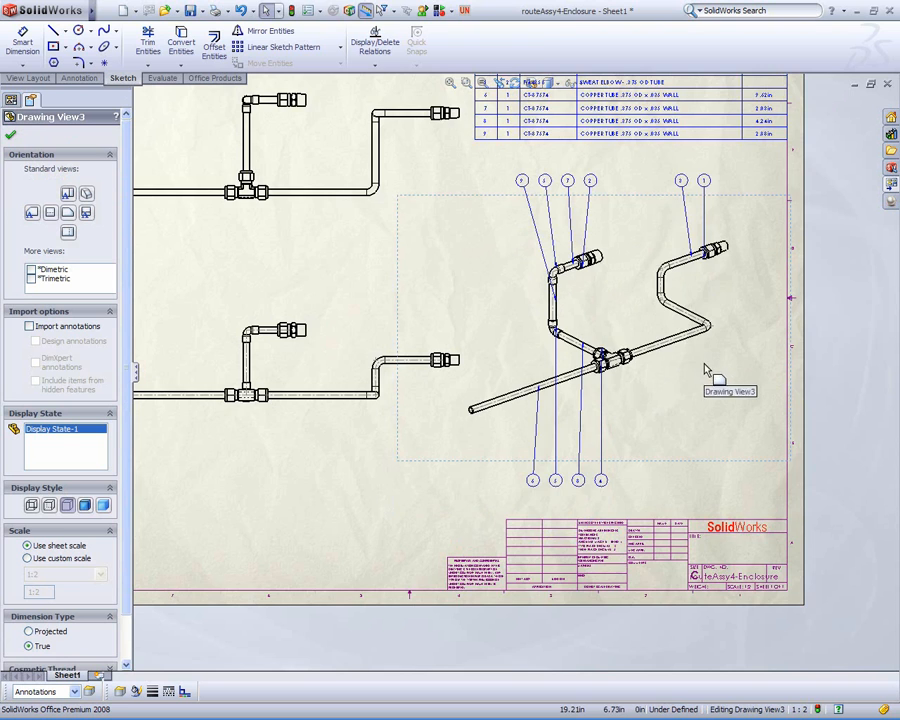
pyautogui.scroll(2, 712, 375)
pyautogui.moveTo(483, 425)
pyautogui.mouseDown(button='middle')
pyautogui.moveTo(522, 412)
pyautogui.moveTo(484, 457)
pyautogui.mouseUp(button='middle')
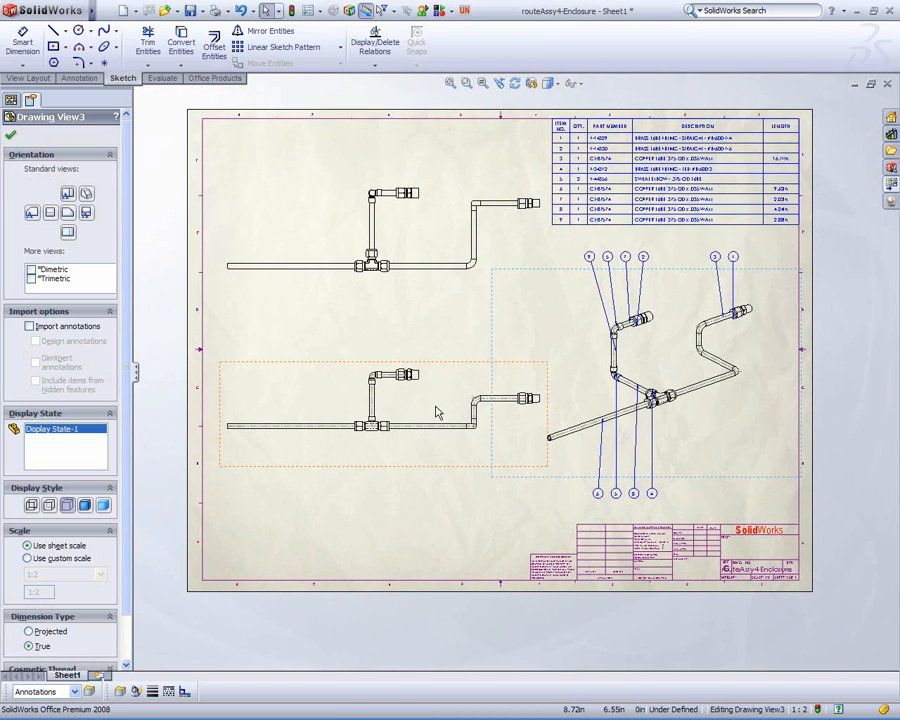
# - Switch to the Piping Demo assembly and hide the 3D route sketch visible in the enclosure
pyautogui.hotkey('ctrl', 'Tab')
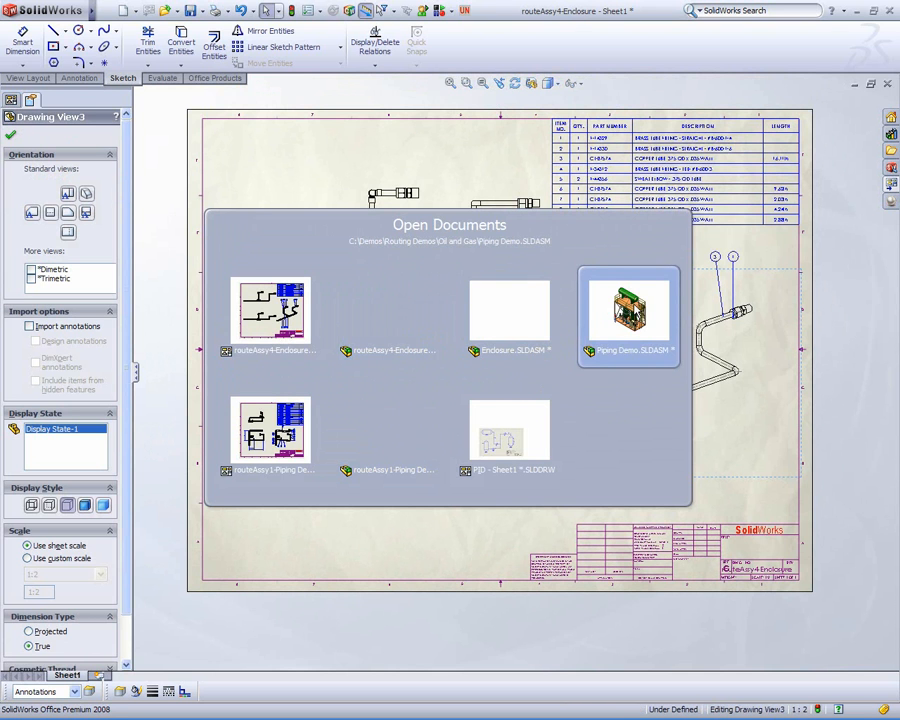
pyautogui.click(629, 315)
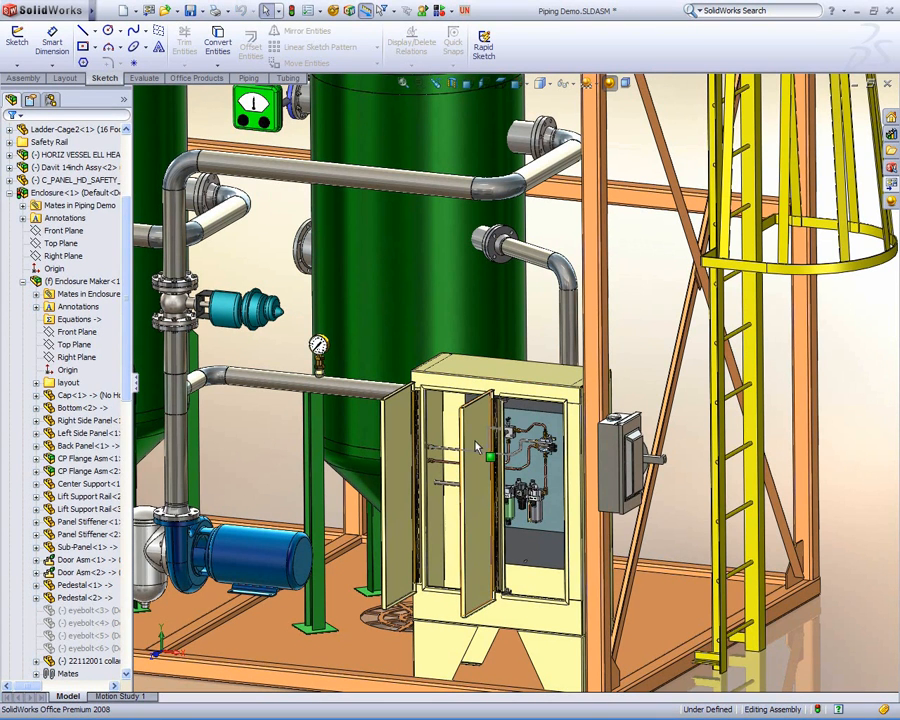
pyautogui.rightClick(515, 432)
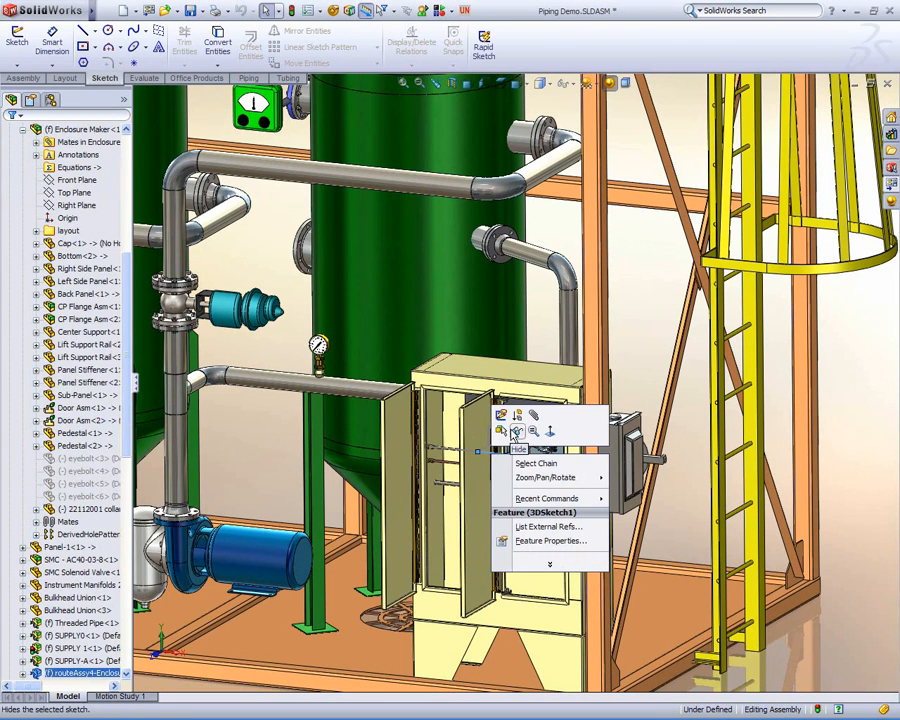
pyautogui.click(517, 432)
# - Isolate the blue pump beside the enclosure together with the floor plate beneath it
pyautogui.keyDown('shift'); pyautogui.moveTo(369, 438); pyautogui.dragTo(399, 450, button='middle'); pyautogui.keyUp('shift')
pyautogui.scroll(-8, 530, 410)
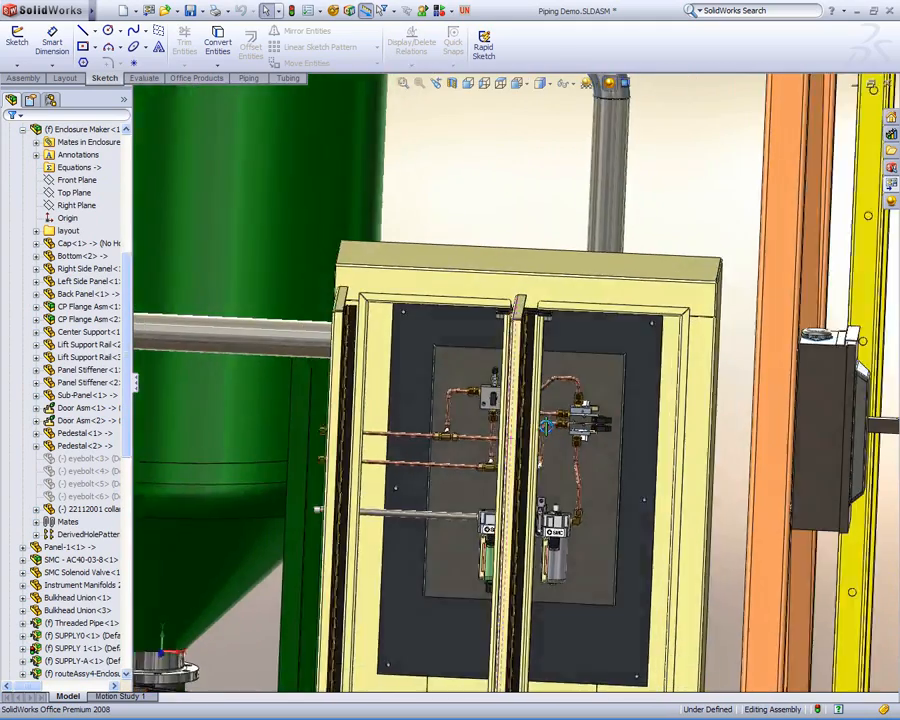
pyautogui.moveTo(546, 426); pyautogui.dragTo(511, 454, button='middle')
pyautogui.scroll(5, 512, 457)
pyautogui.keyDown('ctrl'); pyautogui.moveTo(352, 488); pyautogui.dragTo(422, 436, button='middle'); pyautogui.keyUp('ctrl')
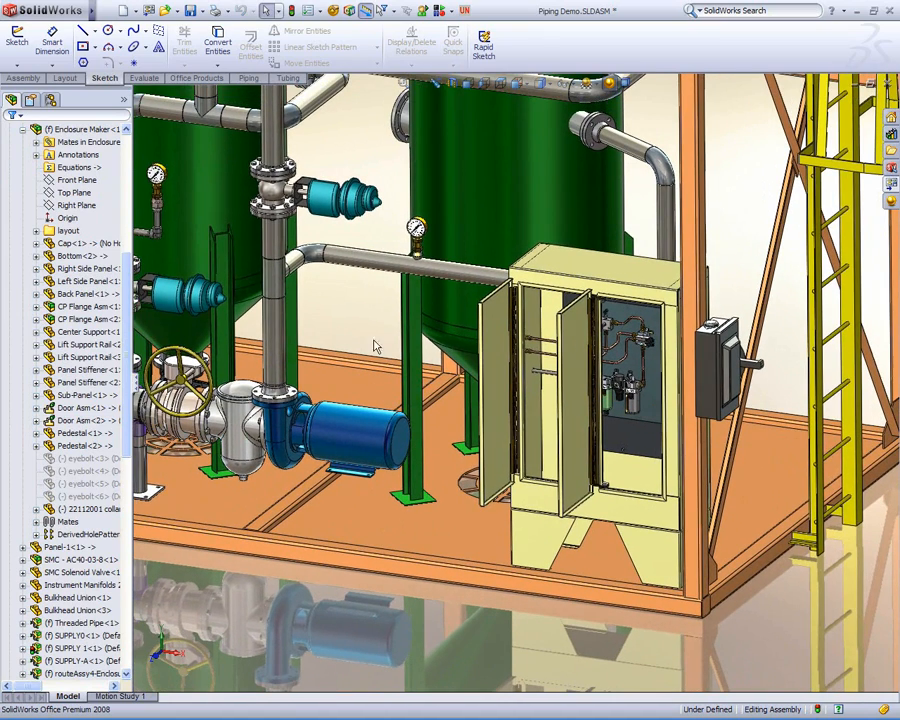
pyautogui.click(360, 440)
pyautogui.keyDown('ctrl'); pyautogui.click(356, 516); pyautogui.keyUp('ctrl')
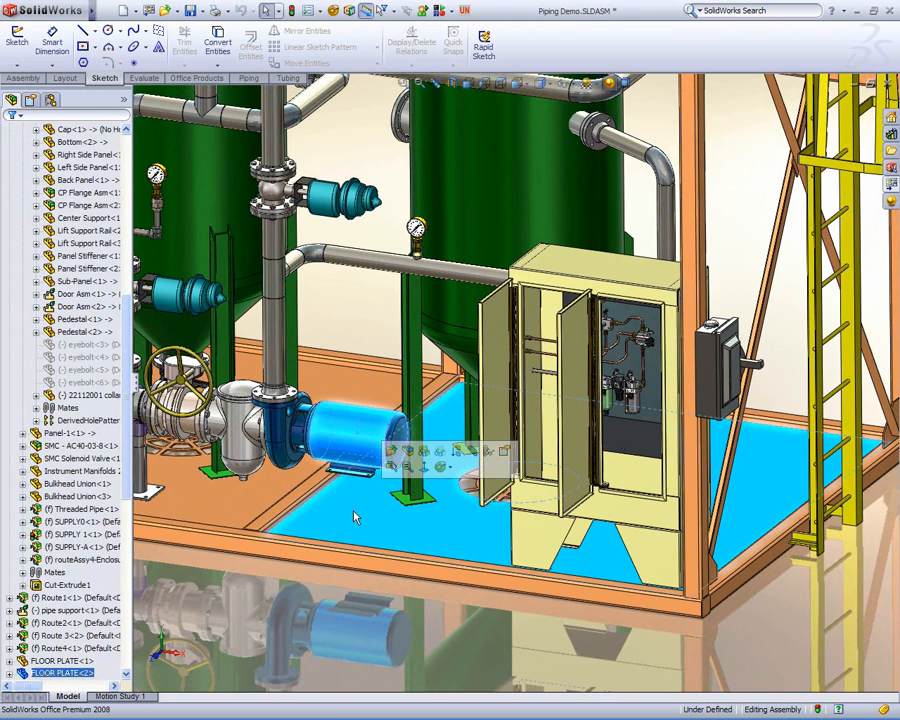
pyautogui.rightClick(354, 517)
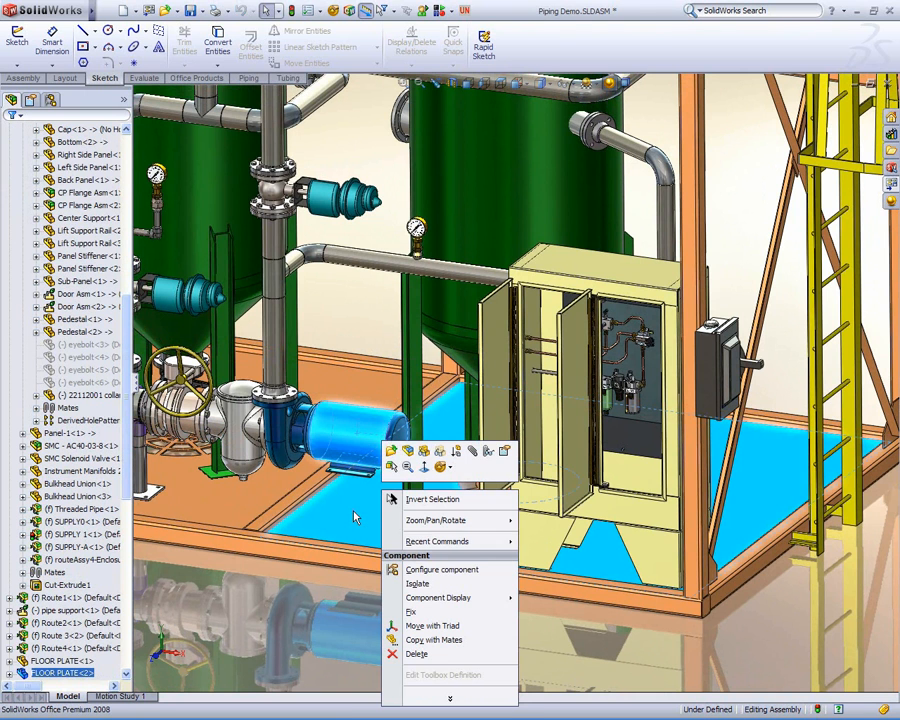
pyautogui.click(435, 585)
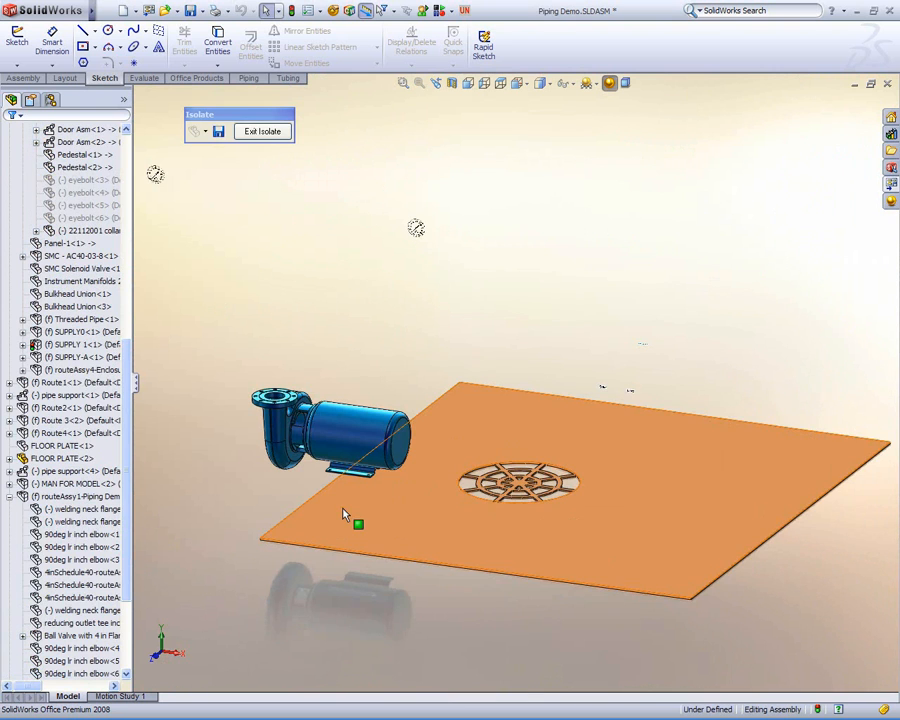
pyautogui.scroll(-5, 362, 522)
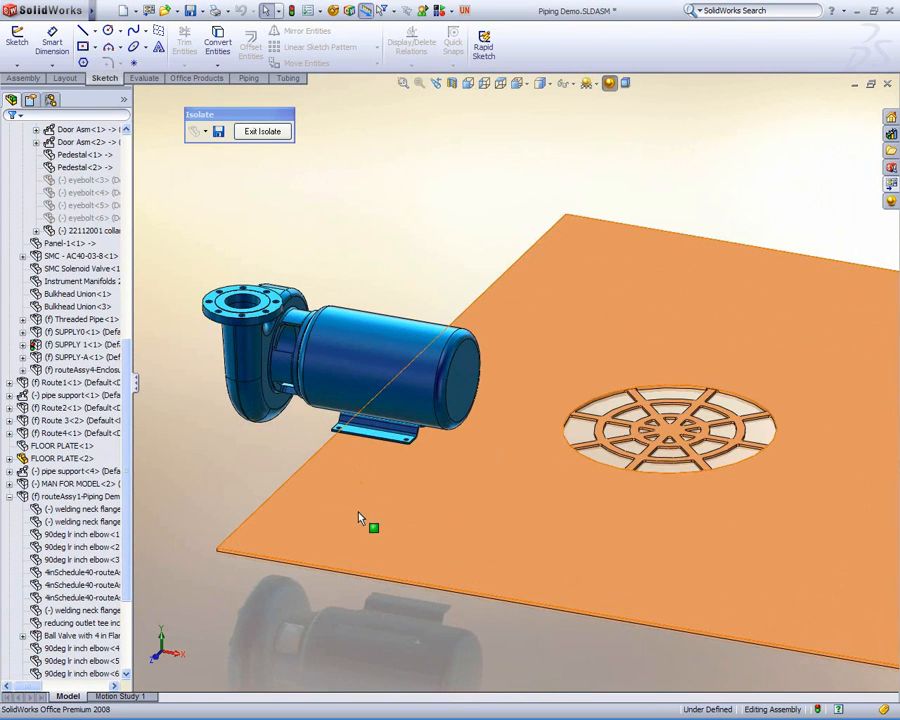
pyautogui.moveTo(381, 510); pyautogui.dragTo(404, 502, button='middle')
# - Display the pump's Right Plane and insert a new part on it using the Inch Part template
pyautogui.click(571, 84)
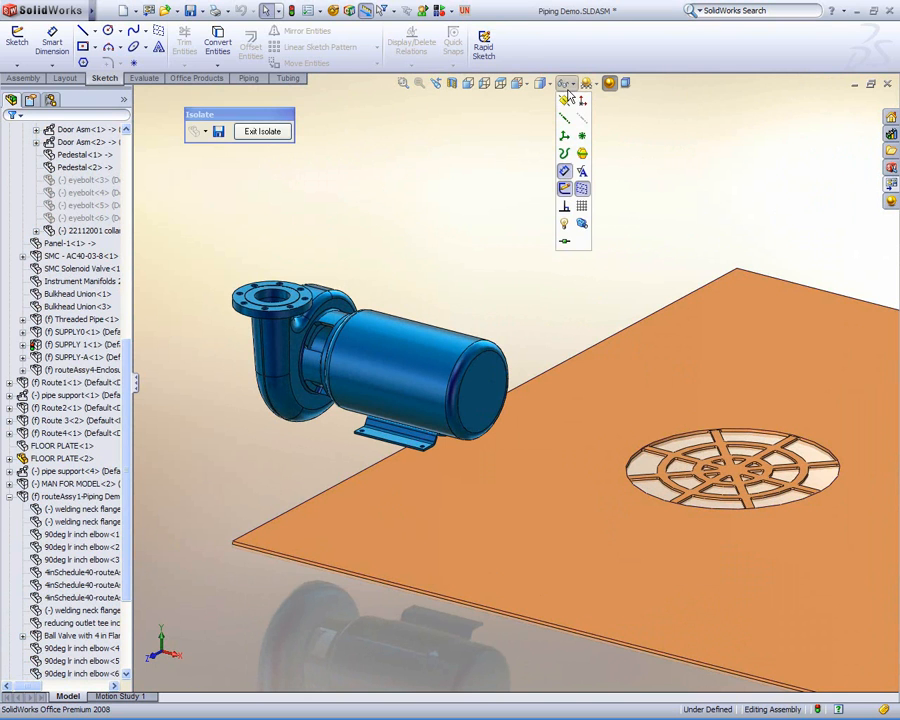
pyautogui.click(34, 79)
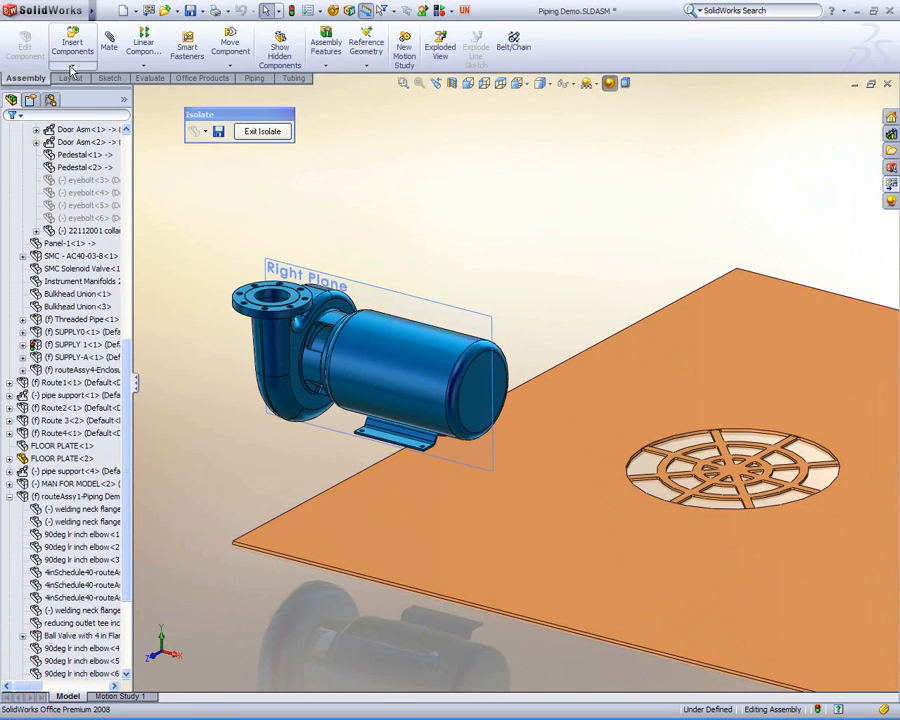
pyautogui.click(71, 66)
pyautogui.click(80, 89)
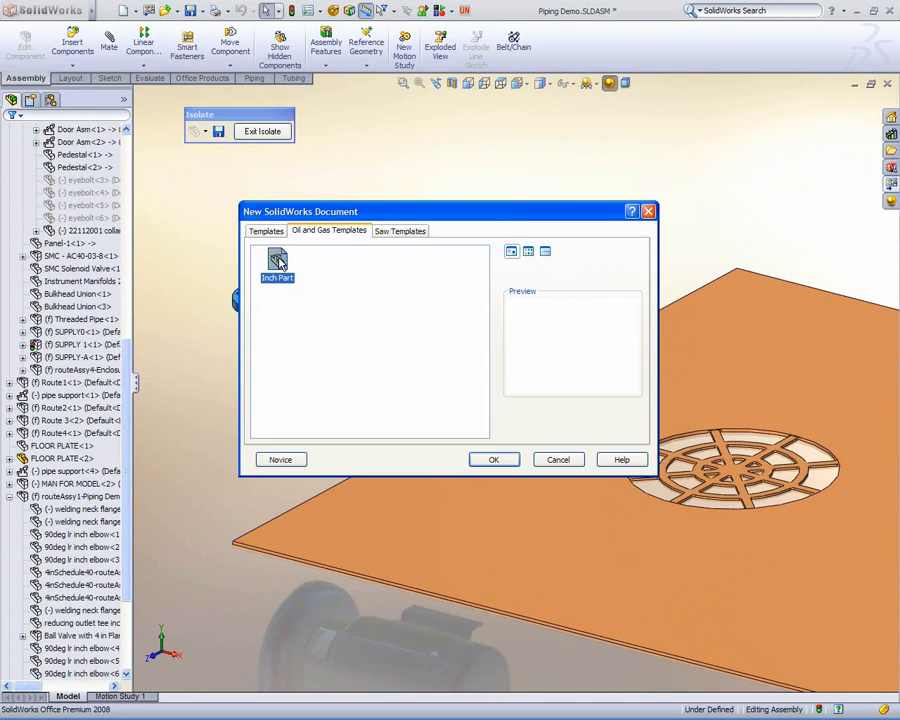
pyautogui.doubleClick(278, 262)
pyautogui.click(288, 270)
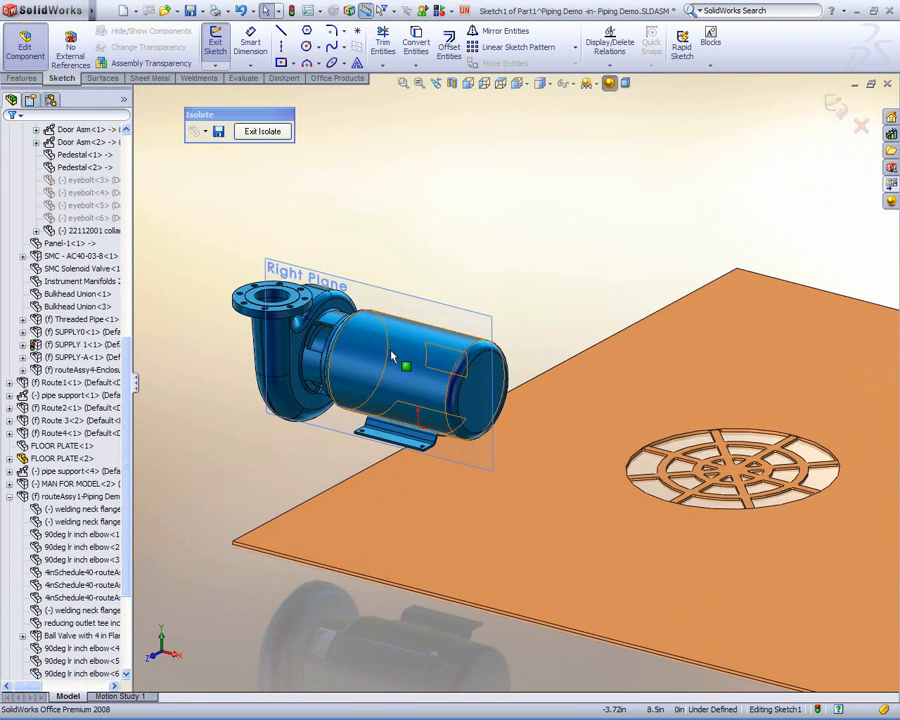
# - Convert the lower long edge of the pump's mounting foot into a line in the new part's sketch
pyautogui.scroll(-3, 402, 412)
pyautogui.scroll(-2, 450, 412)
pyautogui.moveTo(476, 424); pyautogui.dragTo(427, 336, button='middle')
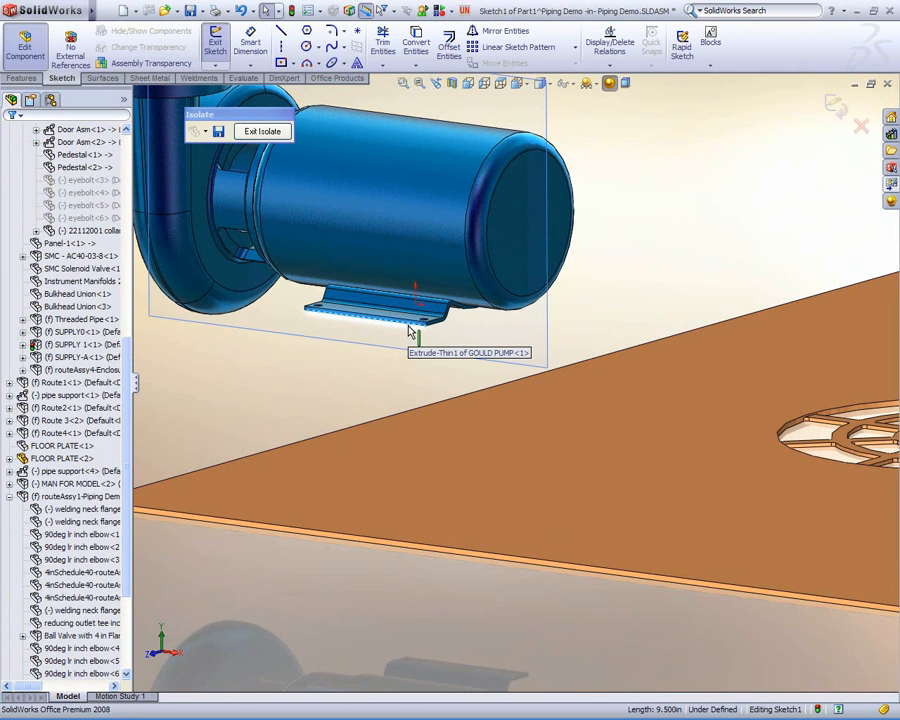
pyautogui.click(417, 55)
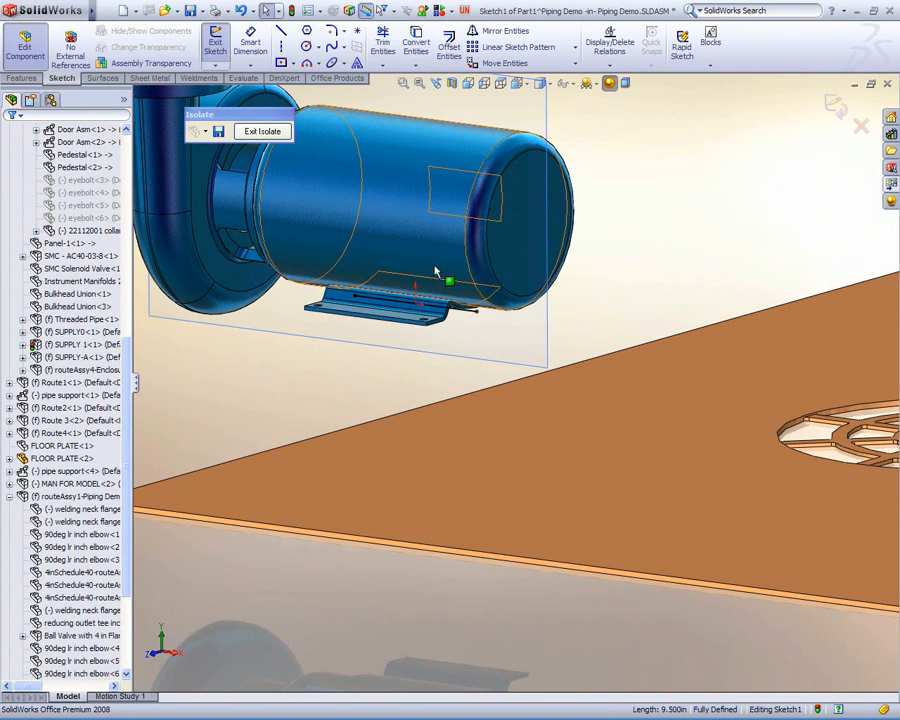
pyautogui.scroll(-3, 480, 380)
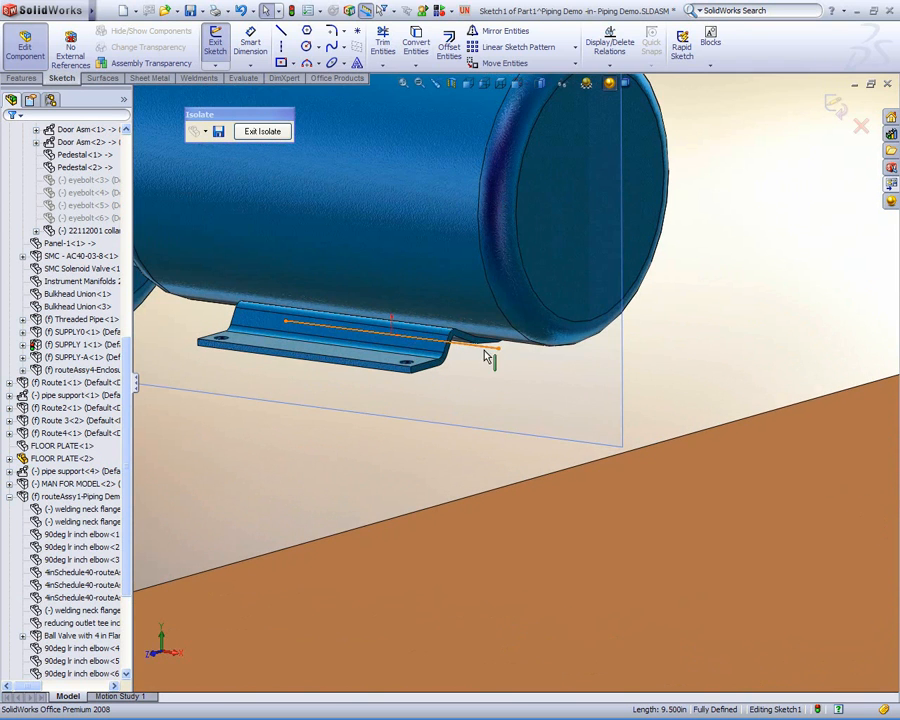
# - Finish the sketch and add an Inch Plates structural member, 0.750 THK, size 0.75 x 12.00, along the converted foot line
pyautogui.scroll(4, 484, 380)
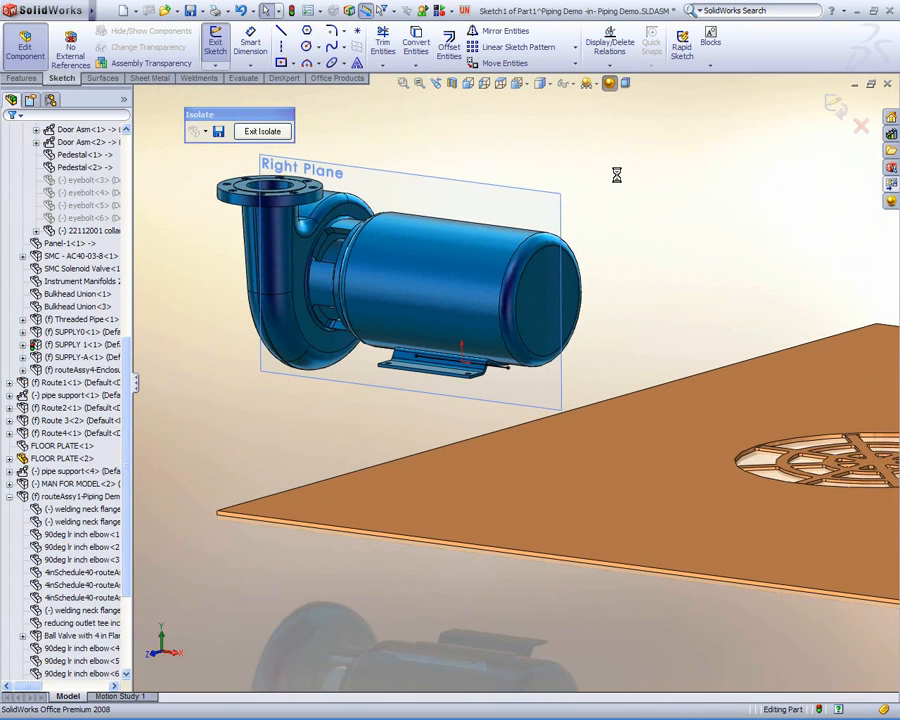
pyautogui.click(200, 79)
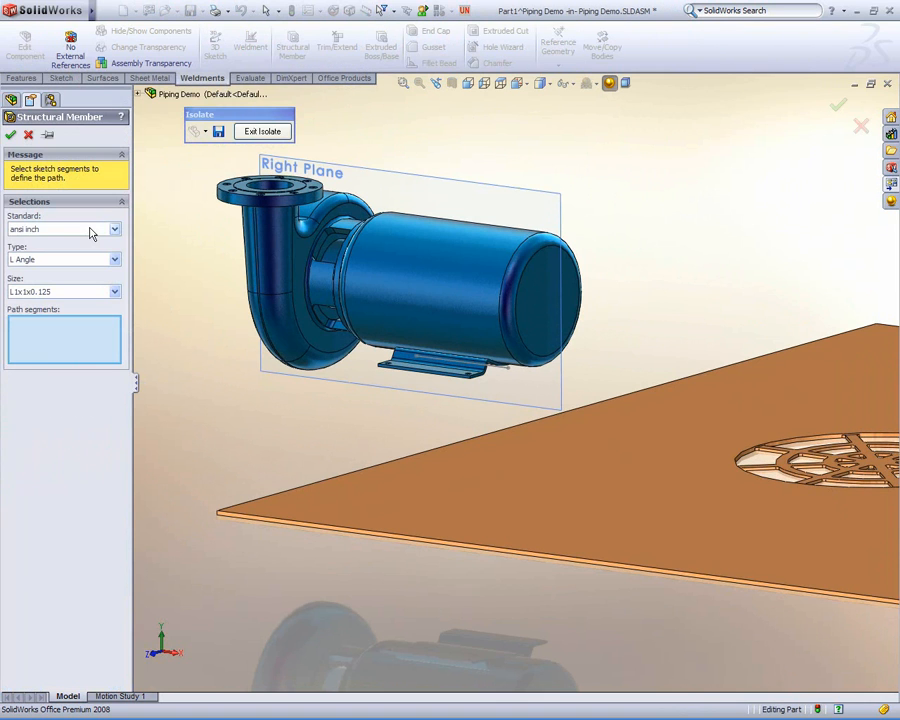
pyautogui.click(88, 230)
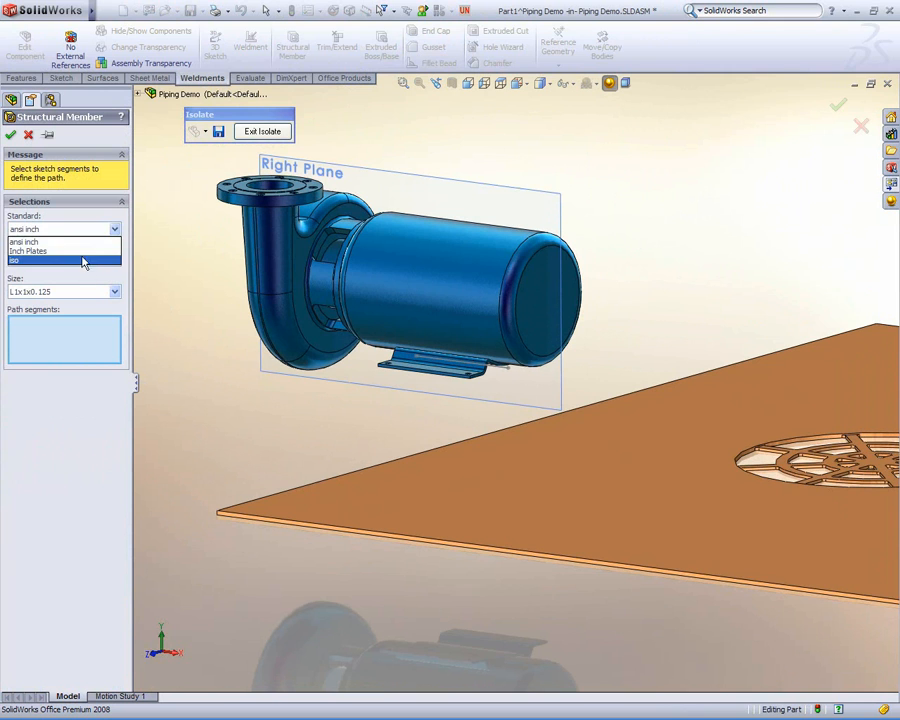
pyautogui.click(80, 251)
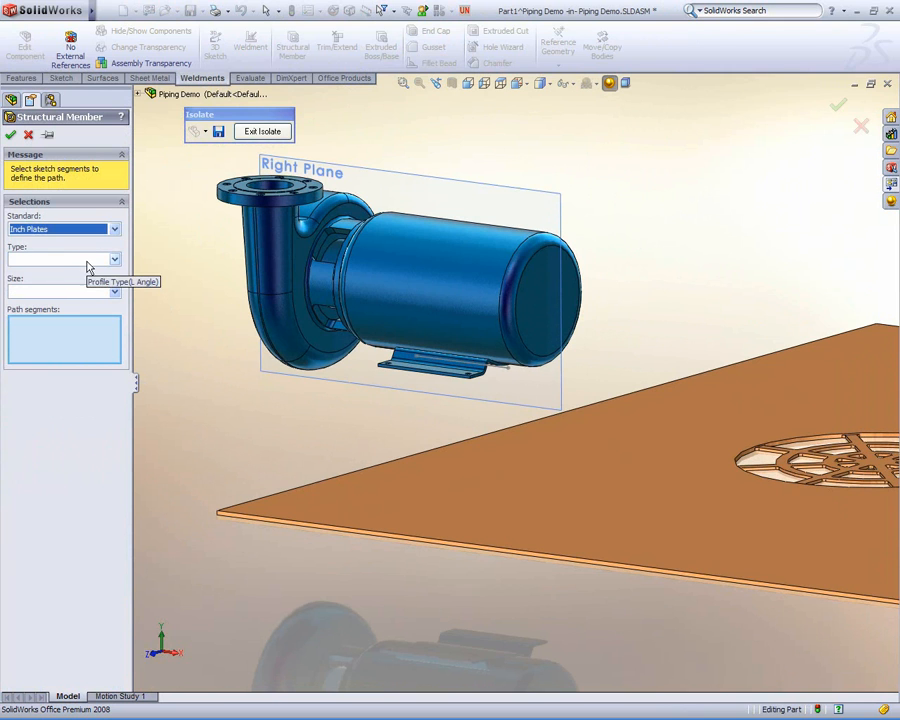
pyautogui.click(88, 262)
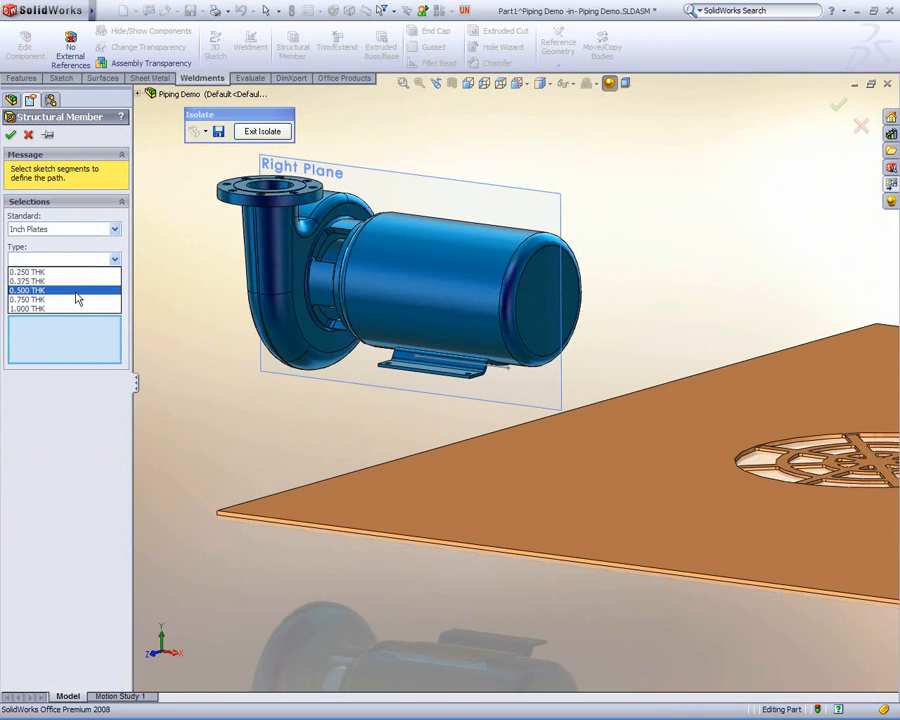
pyautogui.click(74, 299)
pyautogui.click(73, 294)
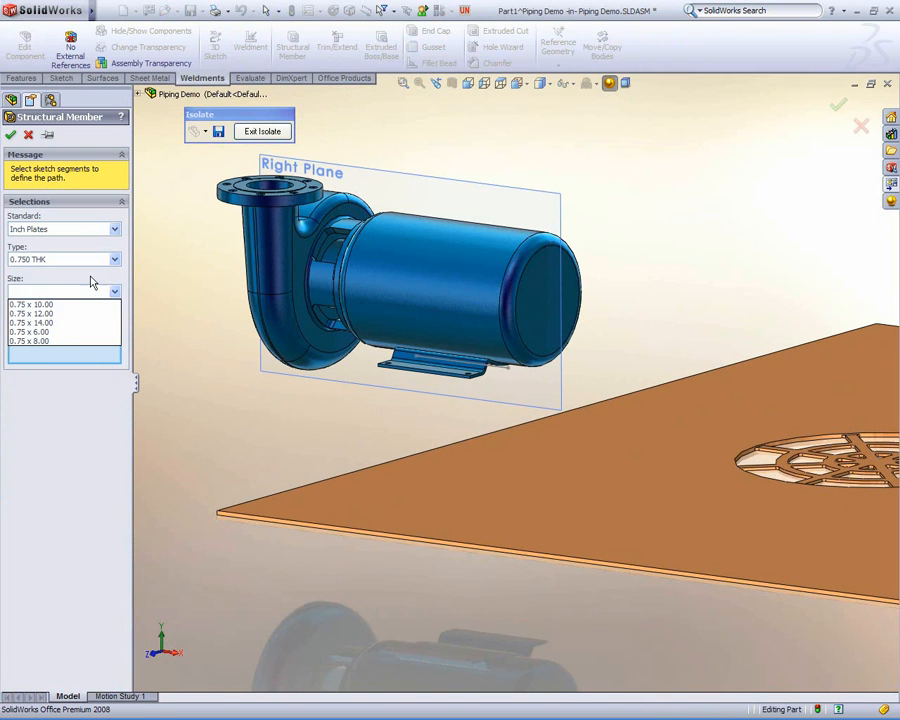
pyautogui.click(62, 315)
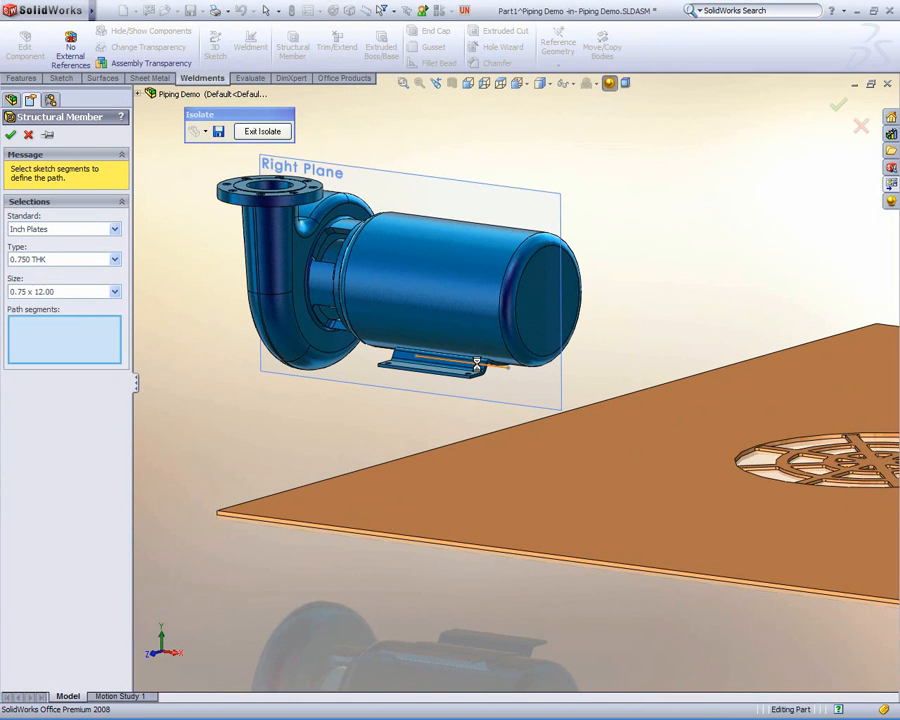
pyautogui.click(478, 365)
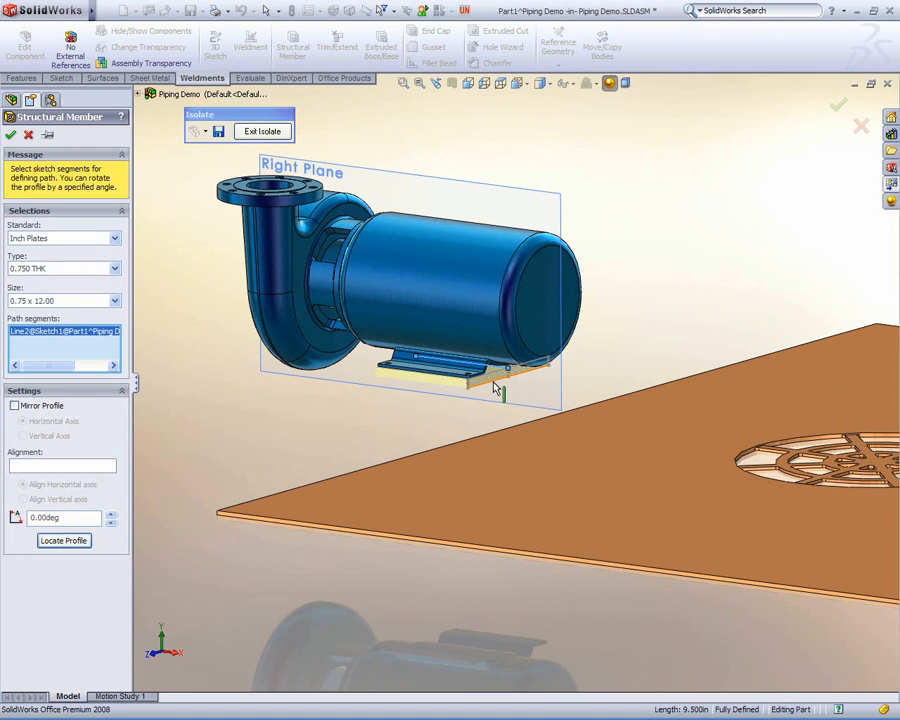
# - Set the width of the plate beneath the motor's mounting foot to 14 in
pyautogui.scroll(-8, 490, 388)
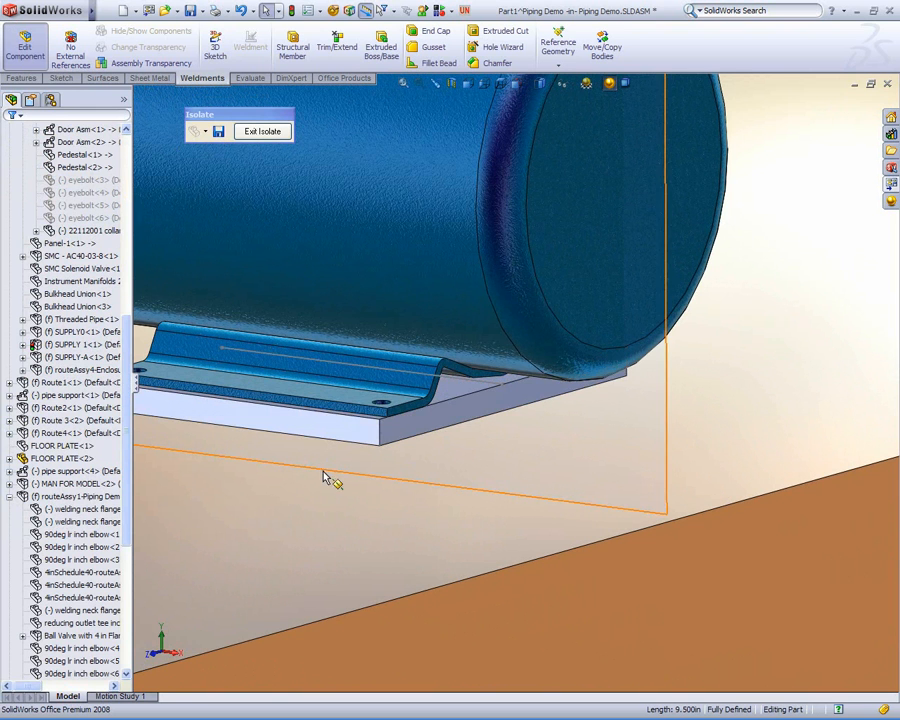
pyautogui.keyDown('ctrl'); pyautogui.moveTo(450, 460); pyautogui.dragTo(528, 510, button='middle'); pyautogui.keyUp('ctrl')
pyautogui.click(498, 482)
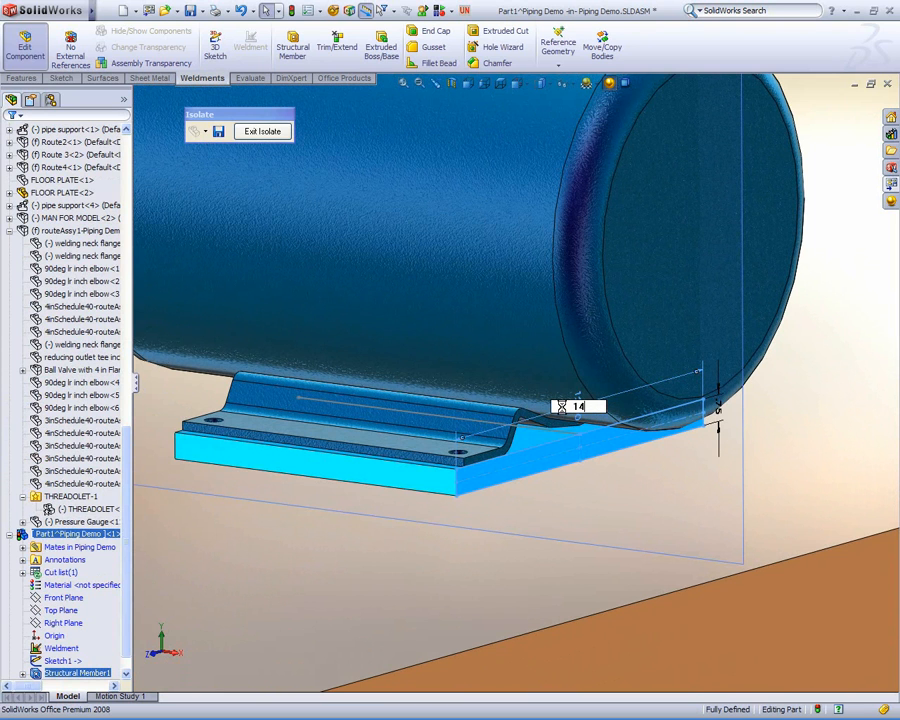
pyautogui.click(494, 582)
pyautogui.scroll(3, 475, 601)
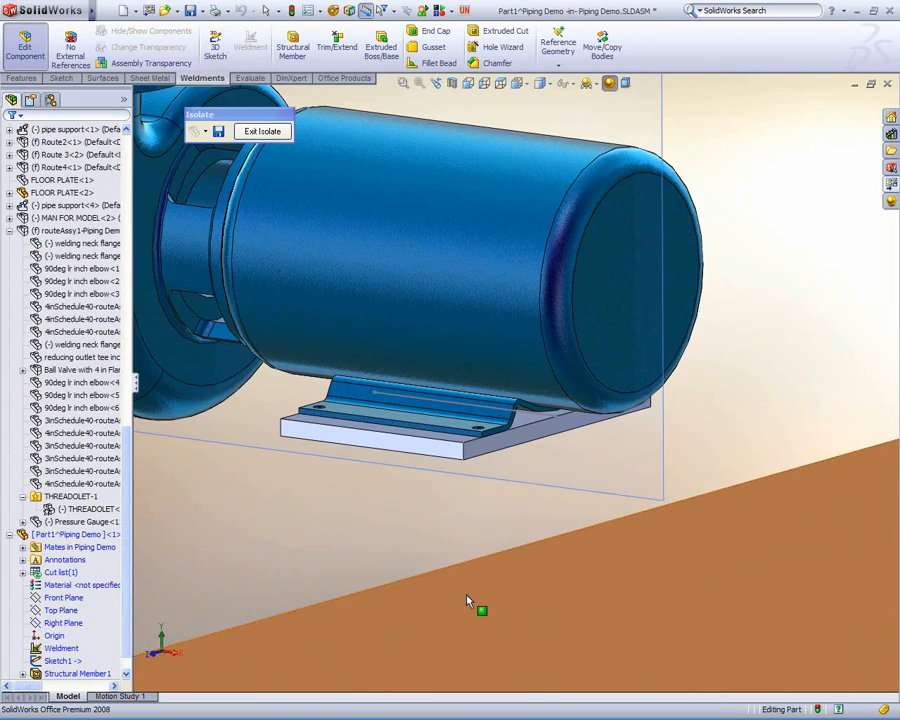
# - Hide the reference planes around the pump and its base plate
pyautogui.click(566, 83)
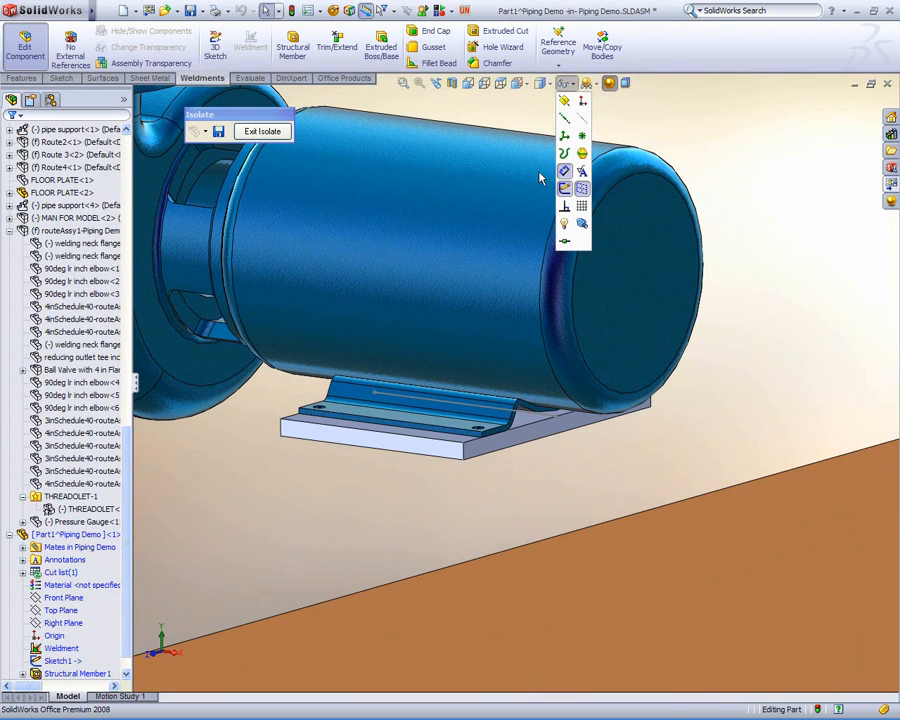
pyautogui.click(497, 465)
pyautogui.keyDown('ctrl'); pyautogui.moveTo(445, 468); pyautogui.dragTo(488, 452, button='middle'); pyautogui.keyUp('ctrl')
pyautogui.scroll(1, 490, 452)
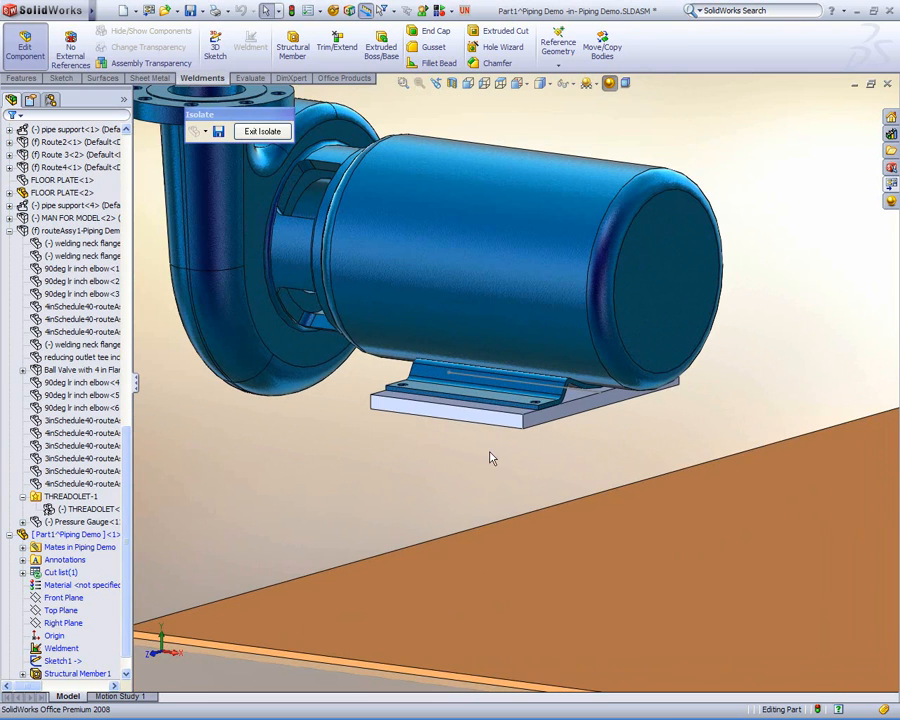
# - Start a sketch on the base plate's long side face and draw a vertical centerline downward from the midpoint of its lower edge
pyautogui.click(492, 422)
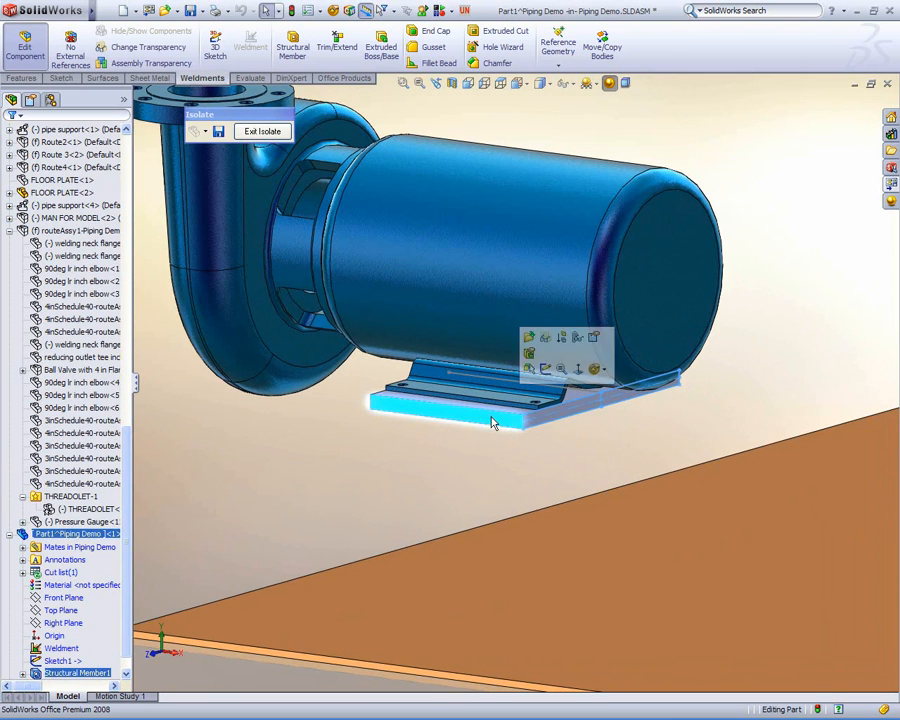
pyautogui.click(545, 371)
pyautogui.press('s')
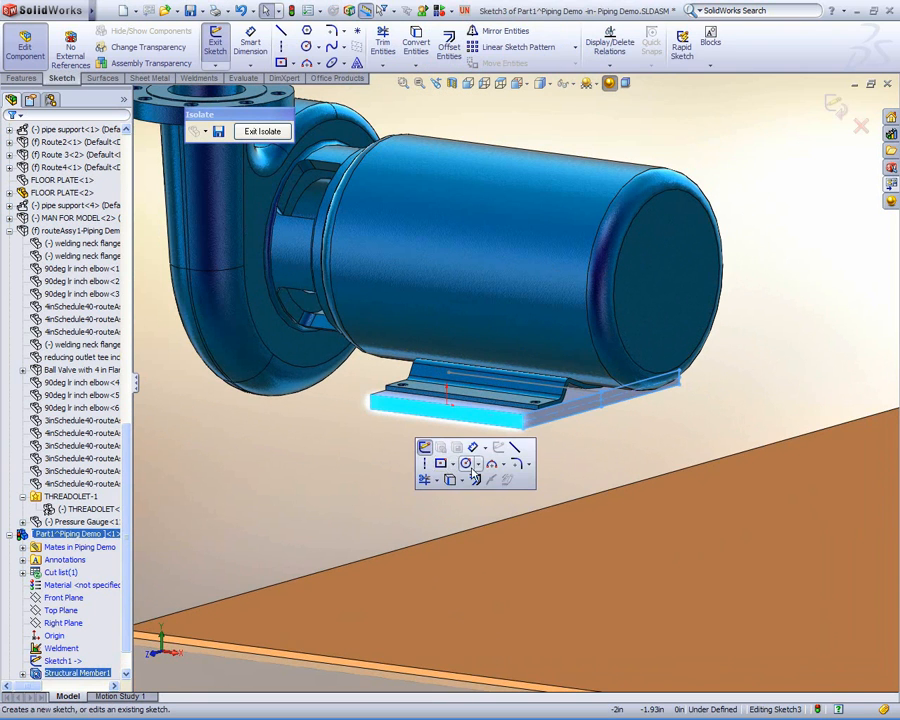
pyautogui.click(426, 466)
pyautogui.click(447, 408)
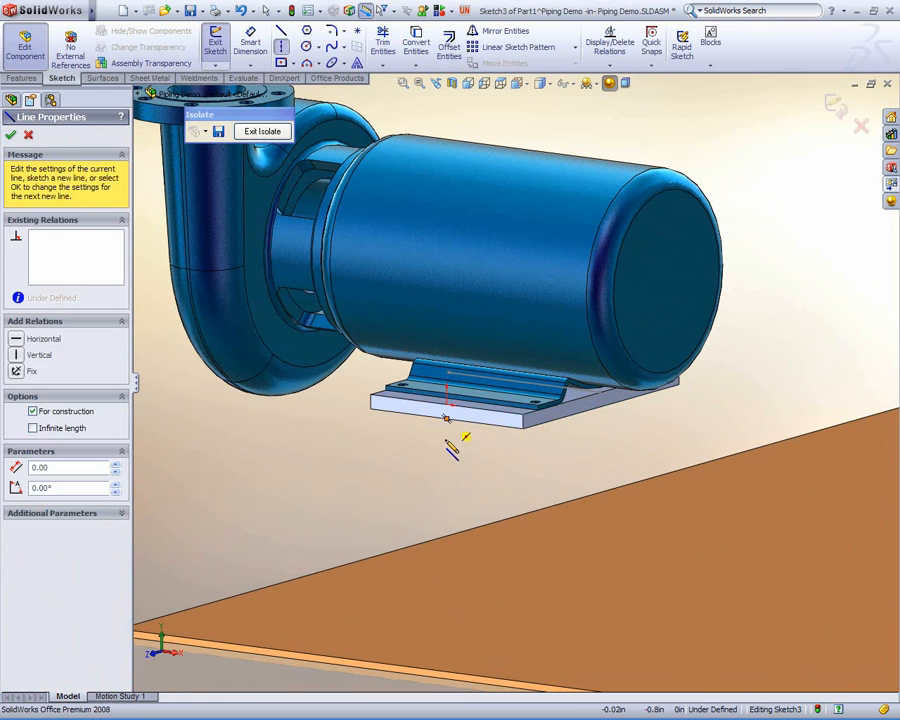
pyautogui.click(448, 491)
pyautogui.press('Escape')
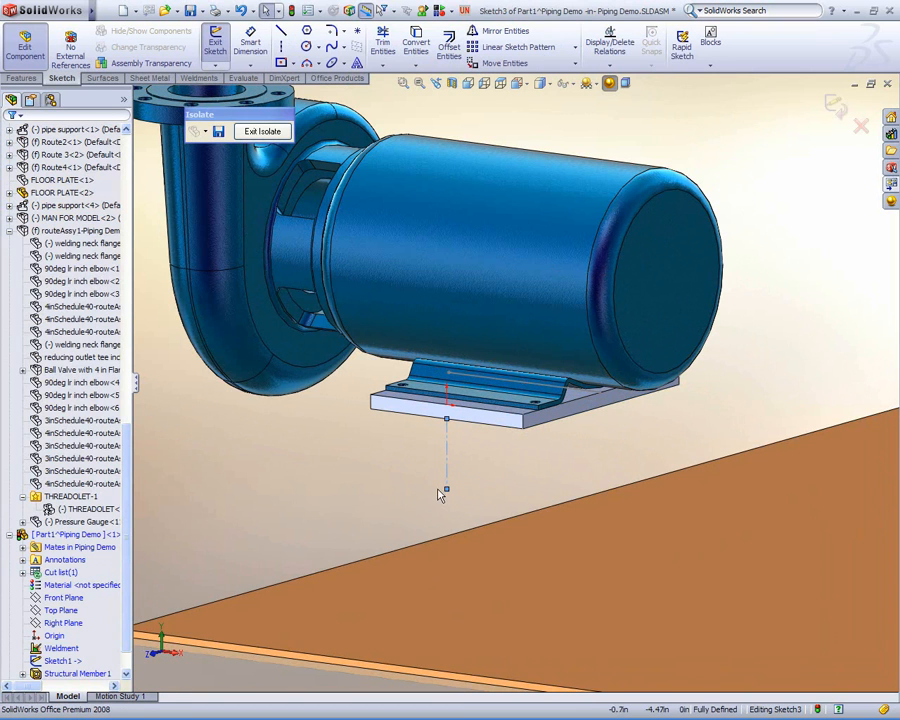
# - Sketch the support outline with a horizontal line outward from the centerline's upper end and a vertical line about 11.13 in down to the floor plate
pyautogui.press('s')
pyautogui.click(443, 514)
pyautogui.moveTo(447, 420)
pyautogui.mouseDown()
pyautogui.moveTo(327, 405)
pyautogui.moveTo(330, 470)
pyautogui.moveTo(307, 469)
pyautogui.moveTo(299, 450)
pyautogui.moveTo(297, 466)
pyautogui.moveTo(290, 462)
pyautogui.mouseUp()
pyautogui.hotkey('ctrl', '1')
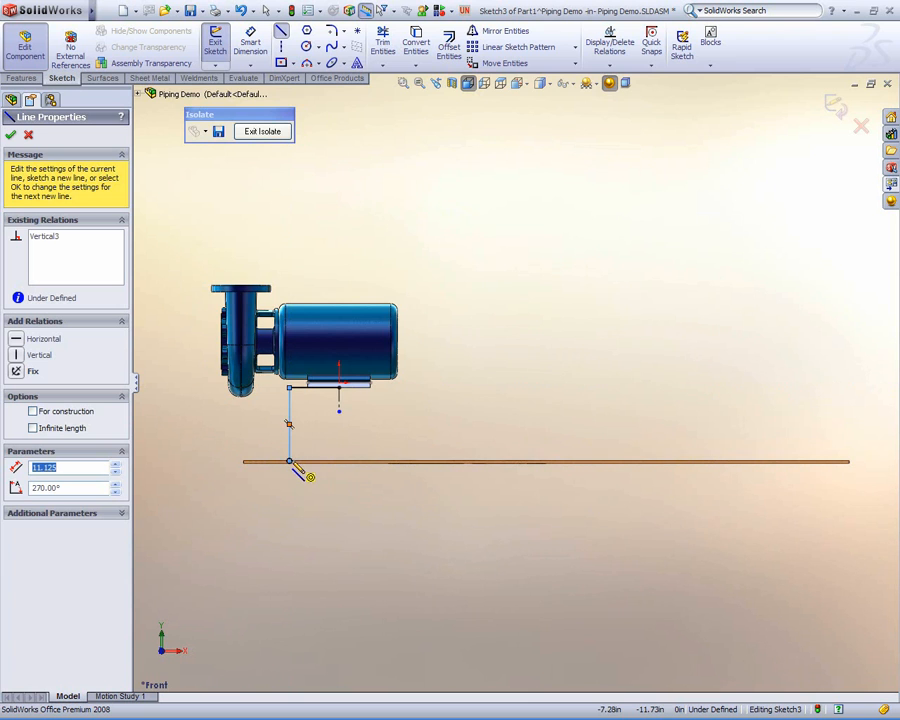
pyautogui.scroll(-5, 300, 466)
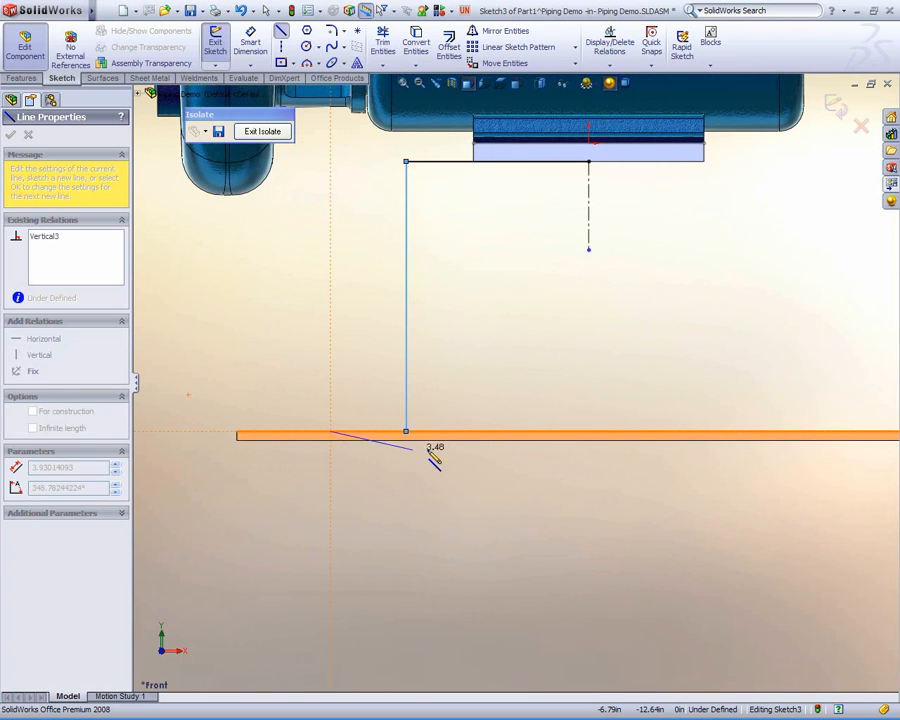
# - Finish the horizontal line along the floor plate's top edge and add a midpoint relation centring it on the vertical line's lower end
pyautogui.click(474, 432)
pyautogui.press('Escape')
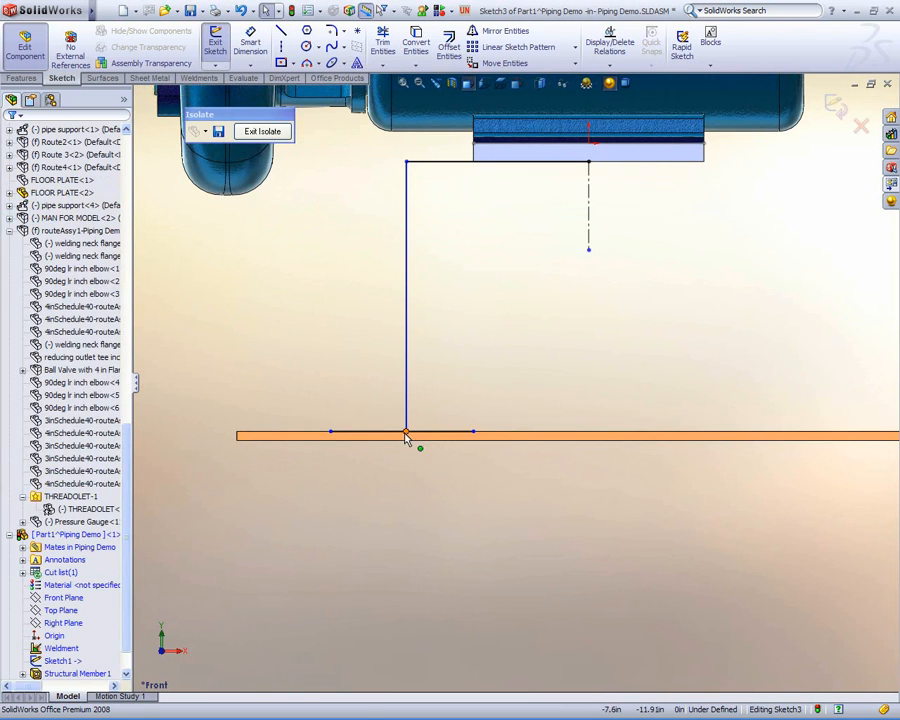
pyautogui.click(406, 435)
pyautogui.keyDown('ctrl'); pyautogui.click(431, 437); pyautogui.keyUp('ctrl')
pyautogui.click(466, 377)
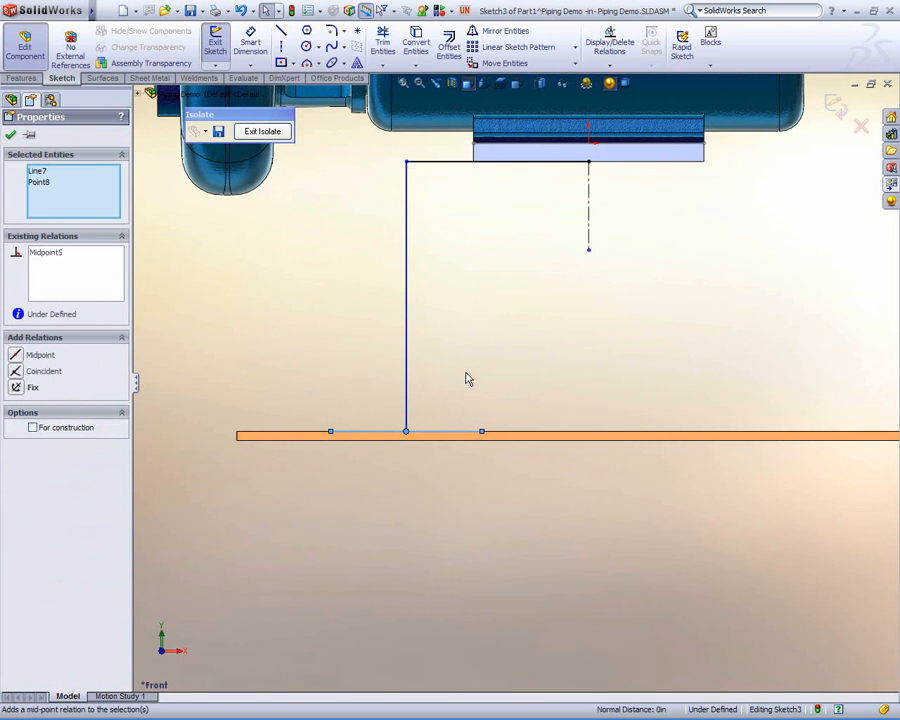
pyautogui.moveTo(482, 434)
pyautogui.mouseDown()
pyautogui.moveTo(530, 430)
pyautogui.moveTo(482, 432)
pyautogui.mouseUp()
pyautogui.click(510, 383)
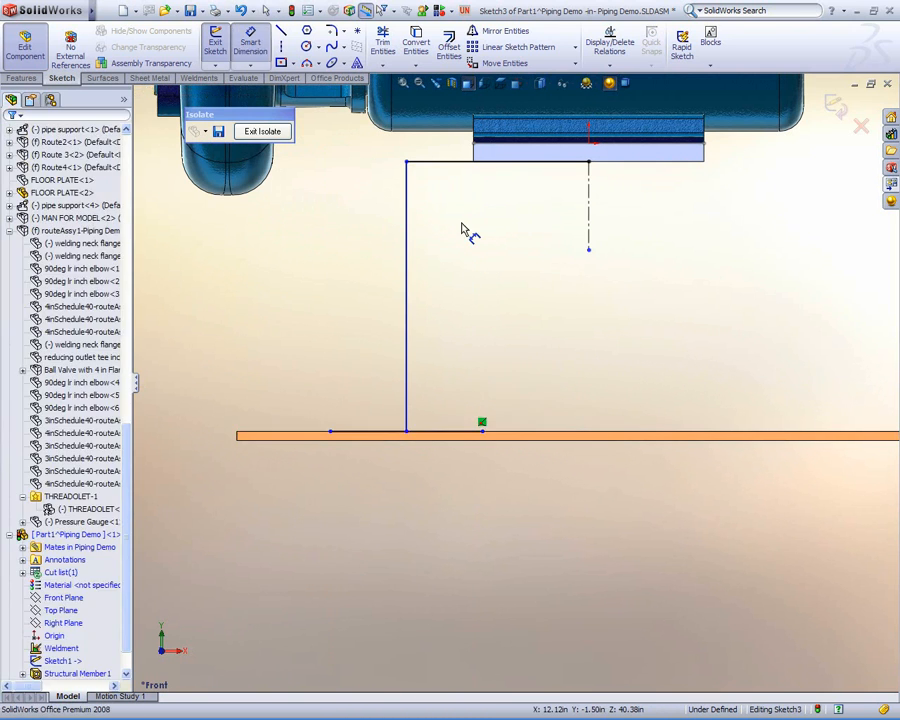
# - Dimension the vertical leg line 4 in from the nearest lower corner of the pump's base plate
pyautogui.click(407, 225)
pyautogui.click(473, 161)
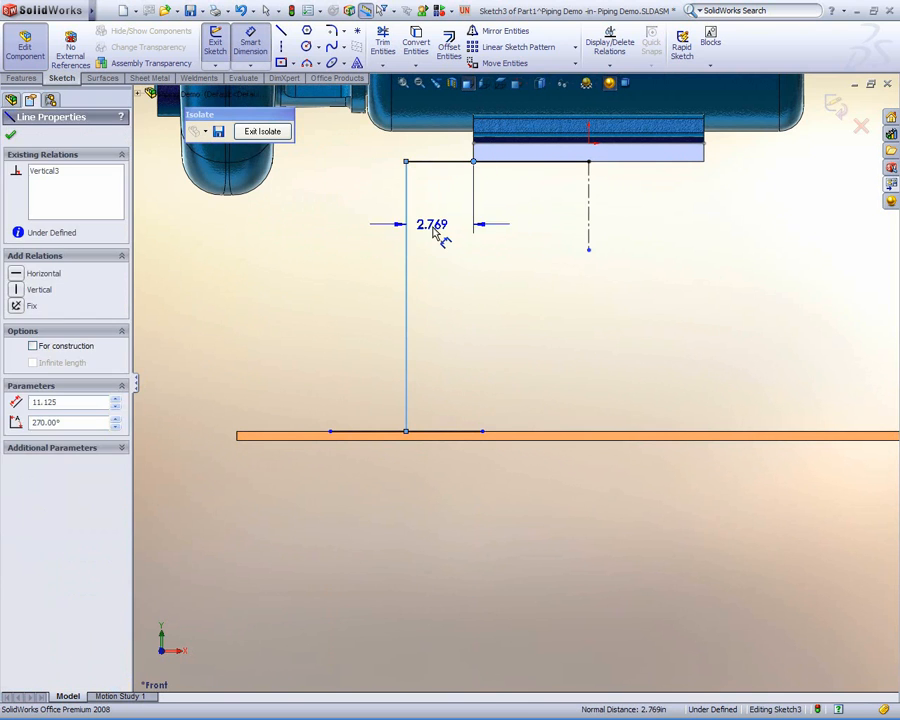
pyautogui.click(440, 235)
pyautogui.write('4')
pyautogui.press('Return')
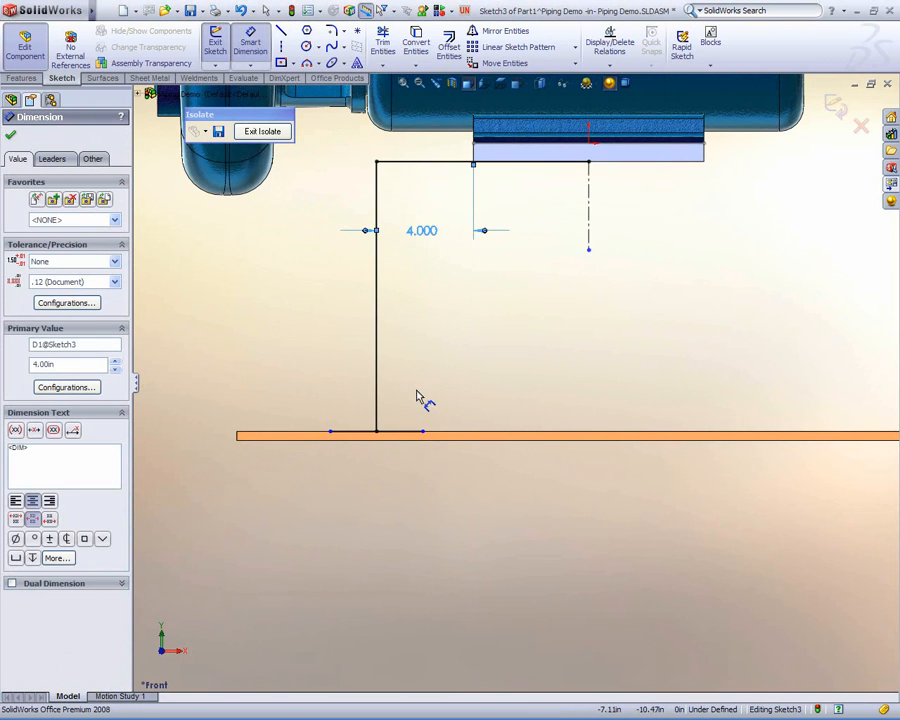
# - Dimension the horizontal foot line on the floor plate to a length of 6 in
pyautogui.click(402, 434)
pyautogui.click(396, 488)
pyautogui.write('6')
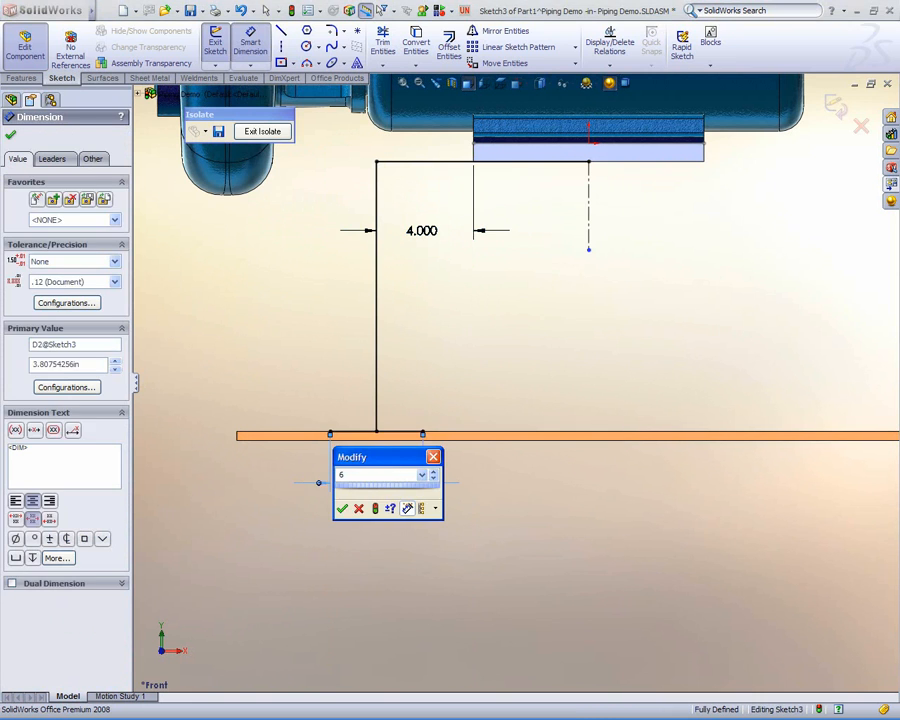
pyautogui.press('Return')
pyautogui.press('Escape')
# - Mirror the leg and foot lines about the vertical centreline and exit the sketch
pyautogui.moveTo(472, 440); pyautogui.dragTo(541, 470, button='middle')
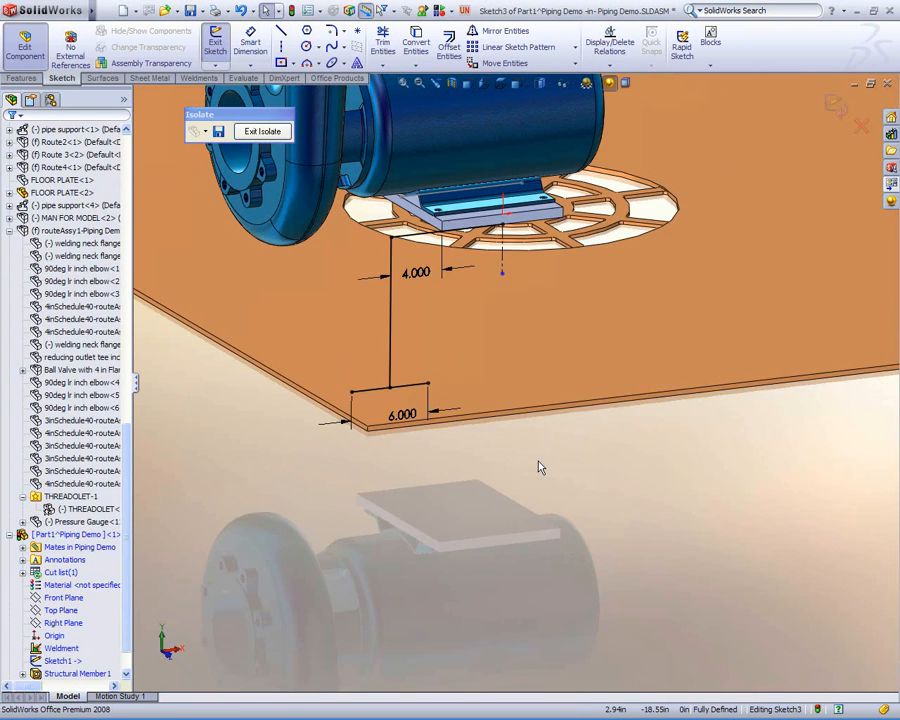
pyautogui.keyDown('ctrl'); pyautogui.moveTo(448, 289); pyautogui.dragTo(485, 341, button='middle'); pyautogui.keyUp('ctrl')
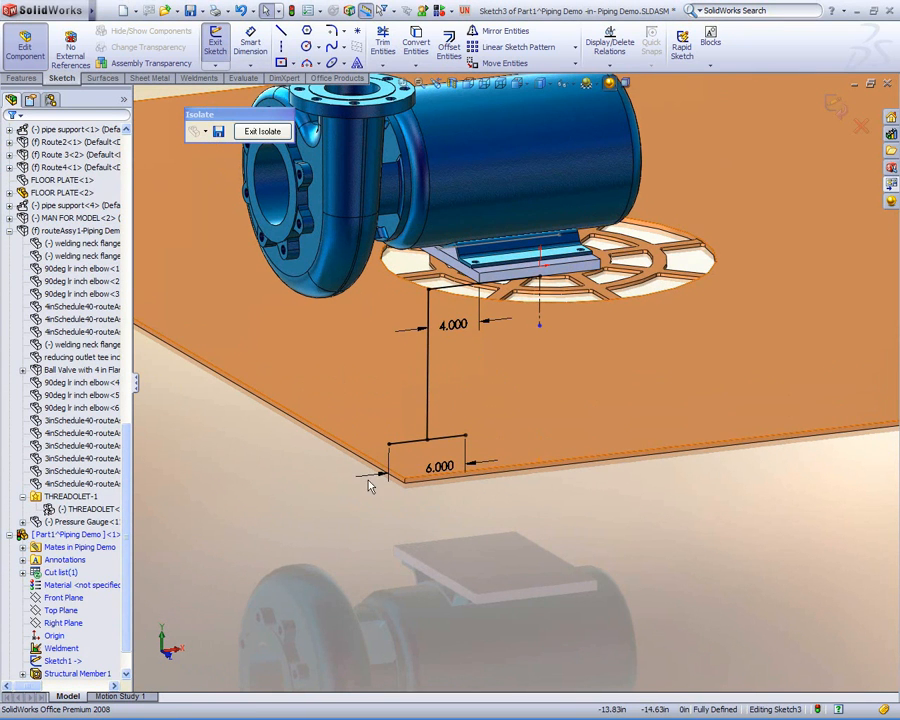
pyautogui.moveTo(325, 508); pyautogui.dragTo(575, 248)
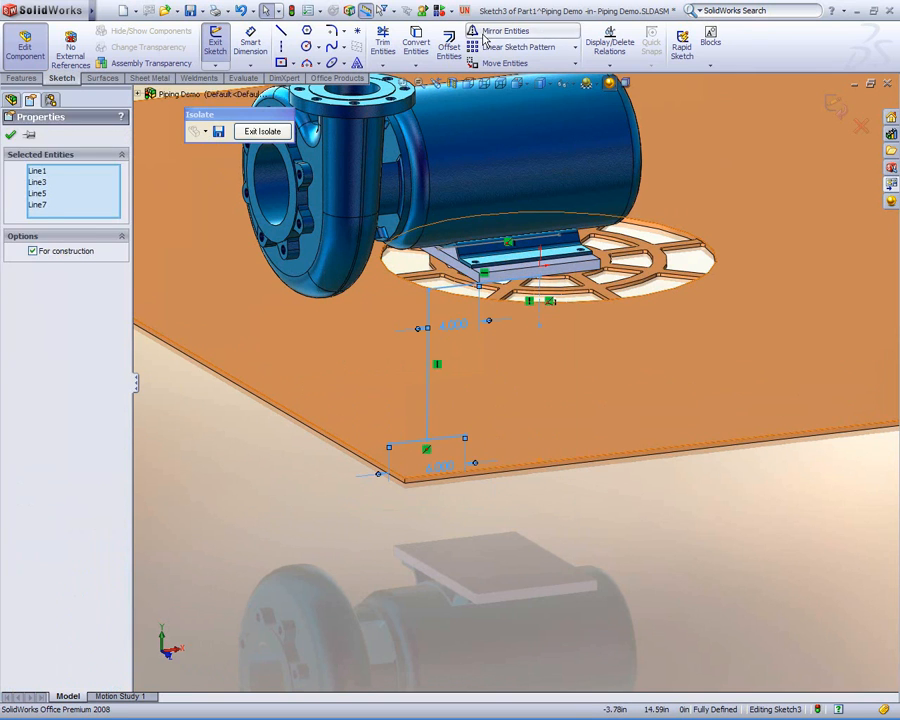
pyautogui.press('Escape')
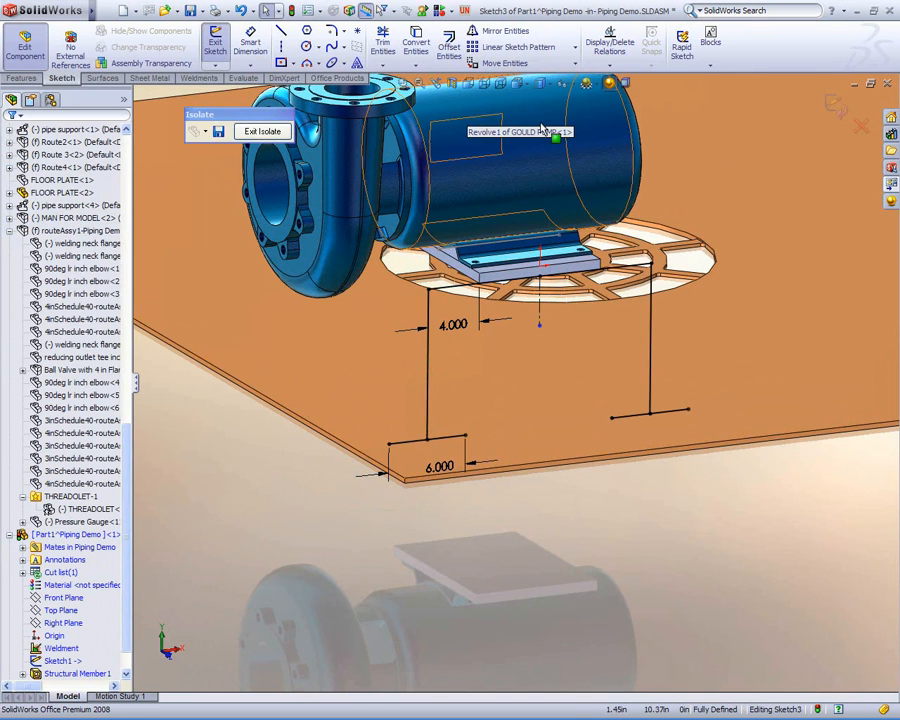
pyautogui.click(835, 105)
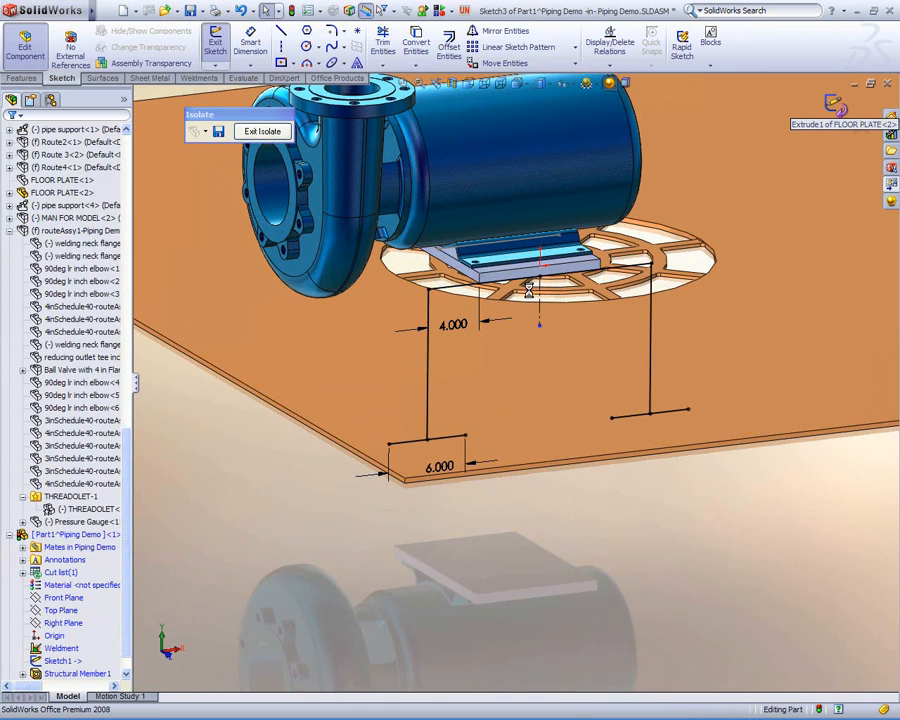
# - Start a structural member with the Inch Plates standard, type 0.500 THK and size 0.50 x 3.00
pyautogui.click(200, 78)
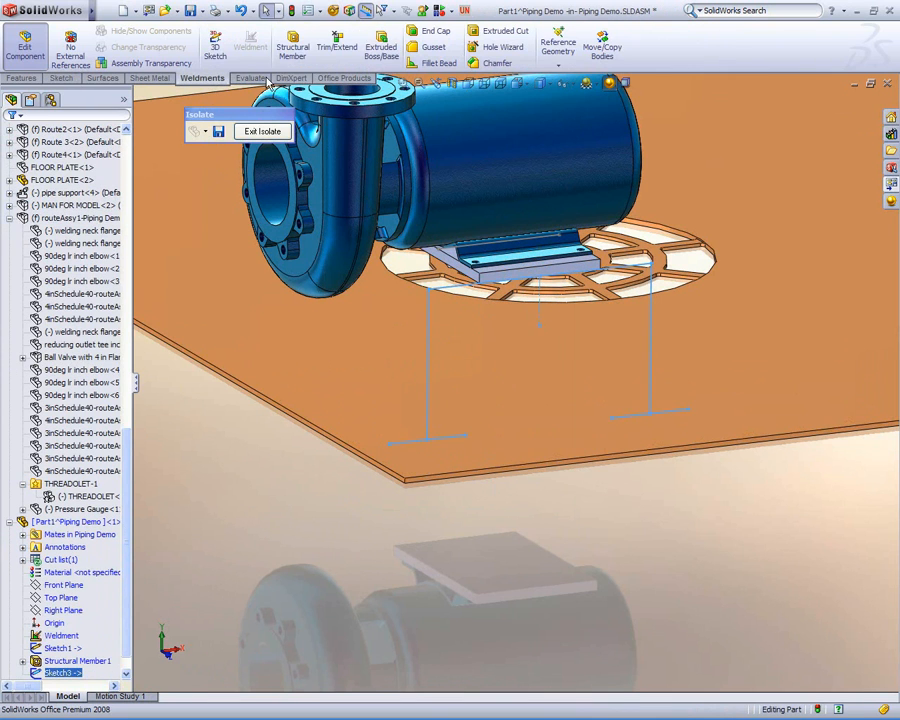
pyautogui.click(292, 44)
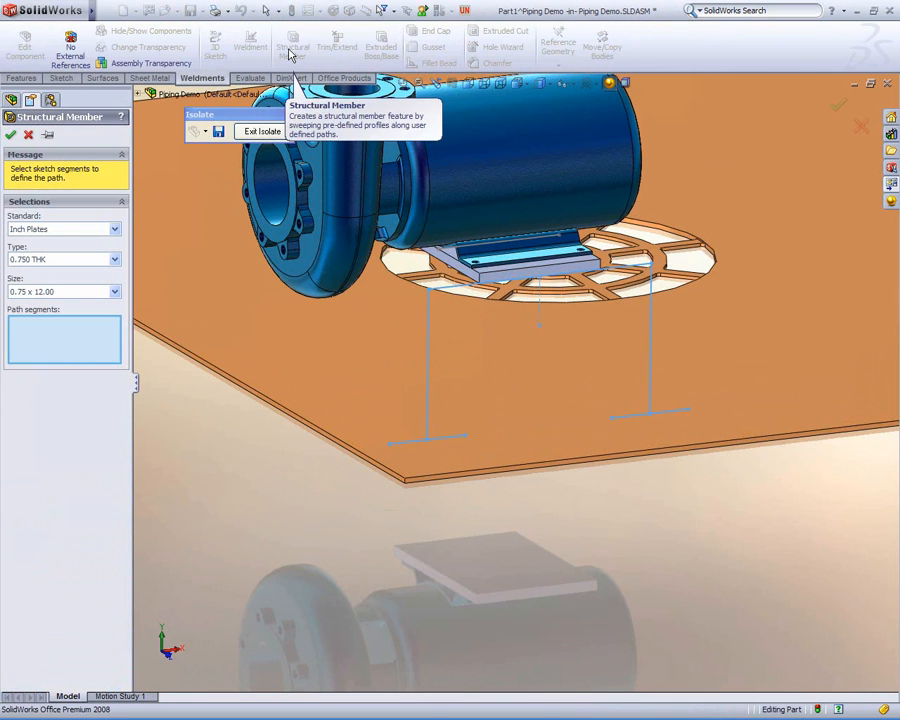
pyautogui.click(47, 265)
pyautogui.click(30, 285)
pyautogui.click(60, 291)
pyautogui.click(45, 313)
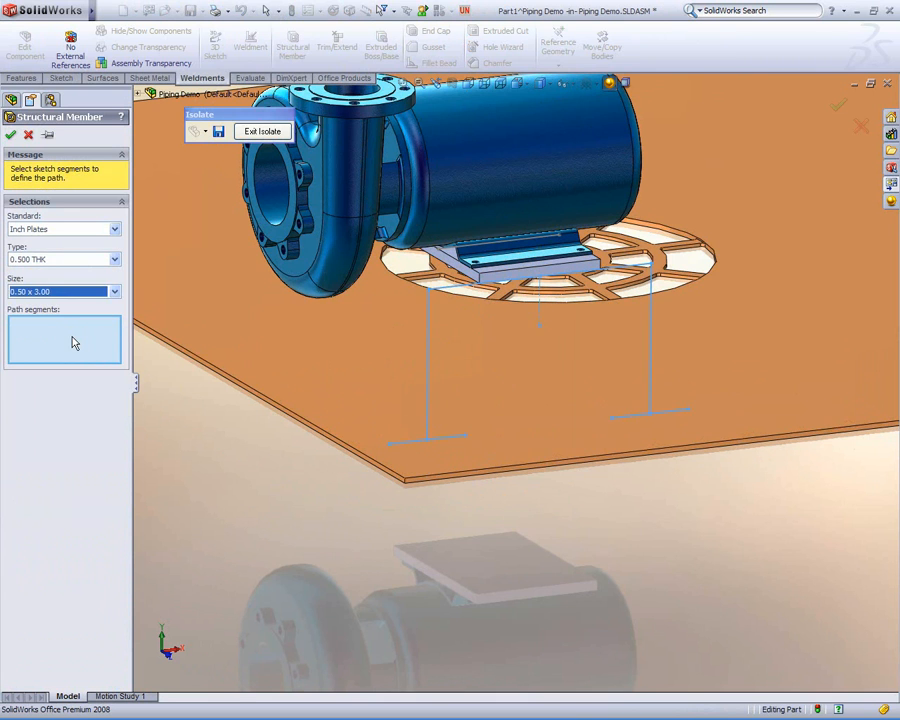
# - Create the plate members along both horizontal foot lines on the floor plate
pyautogui.click(414, 442)
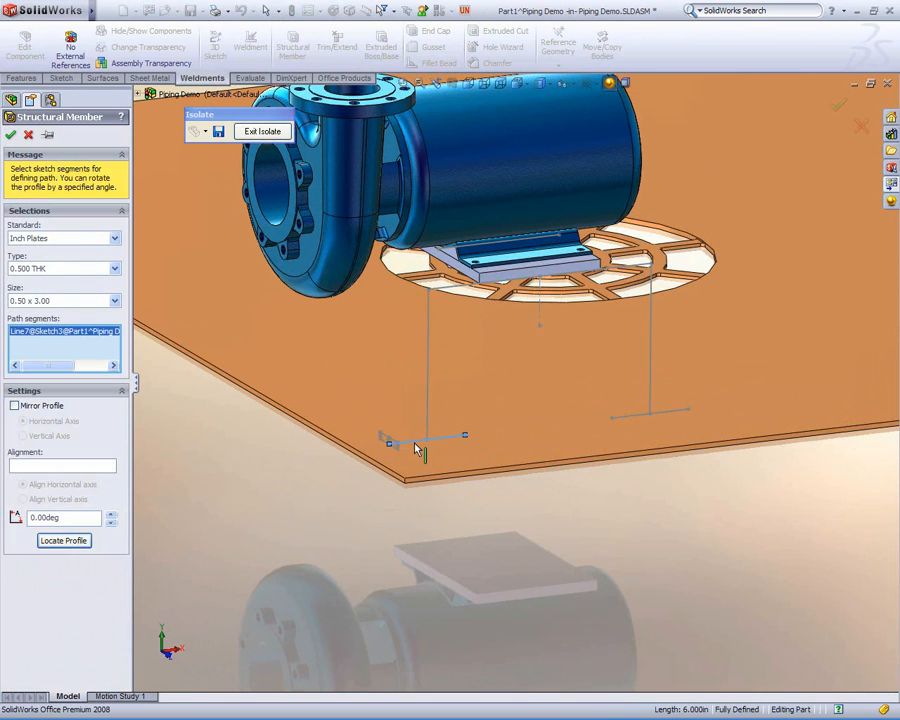
pyautogui.click(621, 417)
pyautogui.scroll(-4, 400, 452)
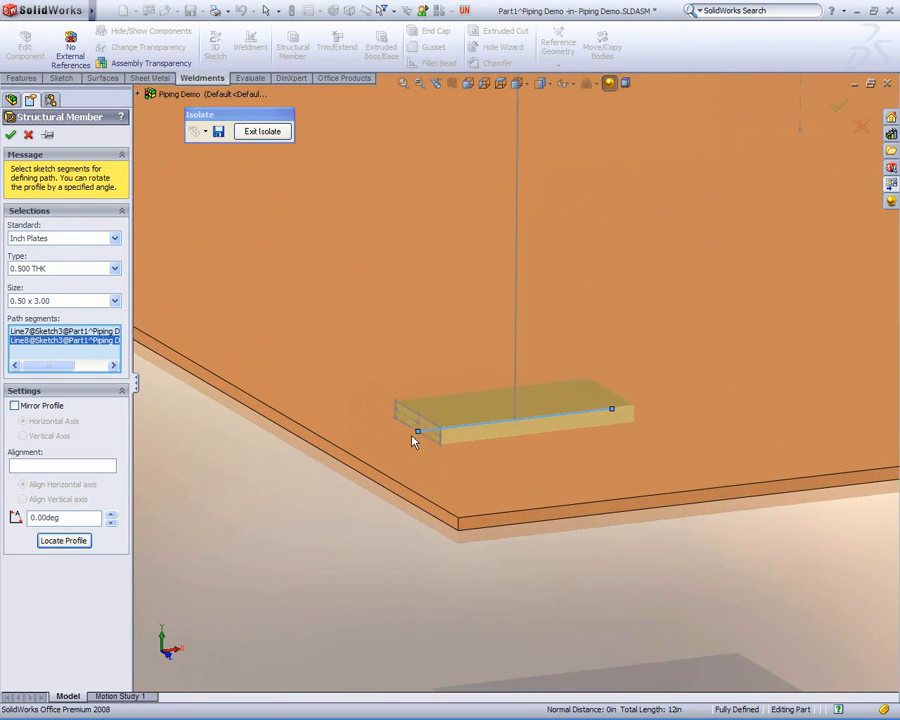
pyautogui.scroll(4, 497, 434)
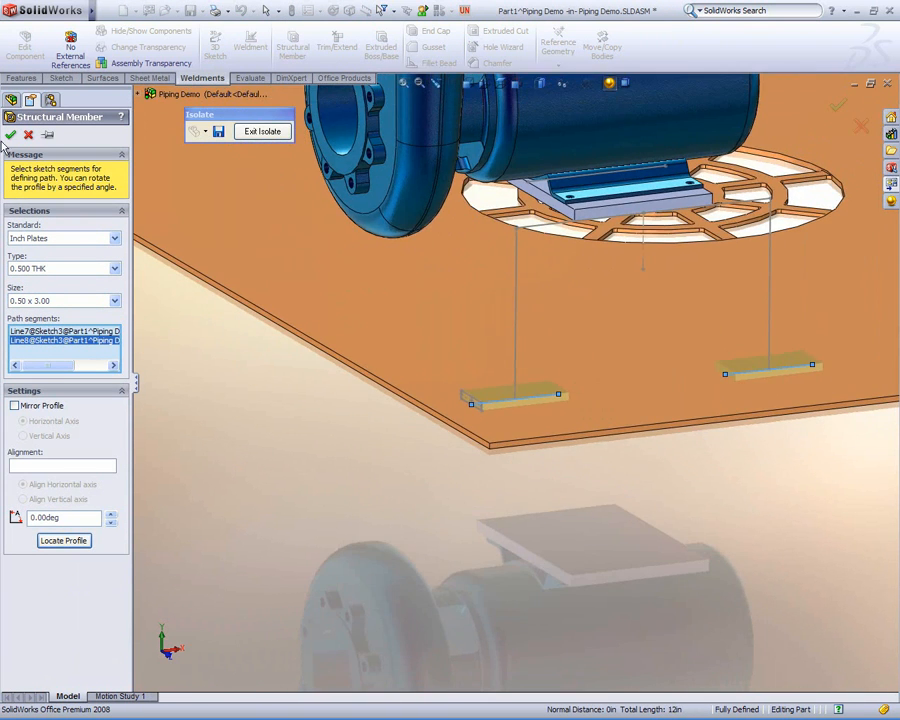
pyautogui.click(10, 135)
# - Start a structural member on the horizontal line beneath the pump base, using ansi inch Tube (square), size TS2.5x2.5x0.25
pyautogui.keyDown('ctrl'); pyautogui.moveTo(502, 344); pyautogui.dragTo(400, 439, button='middle'); pyautogui.keyUp('ctrl')
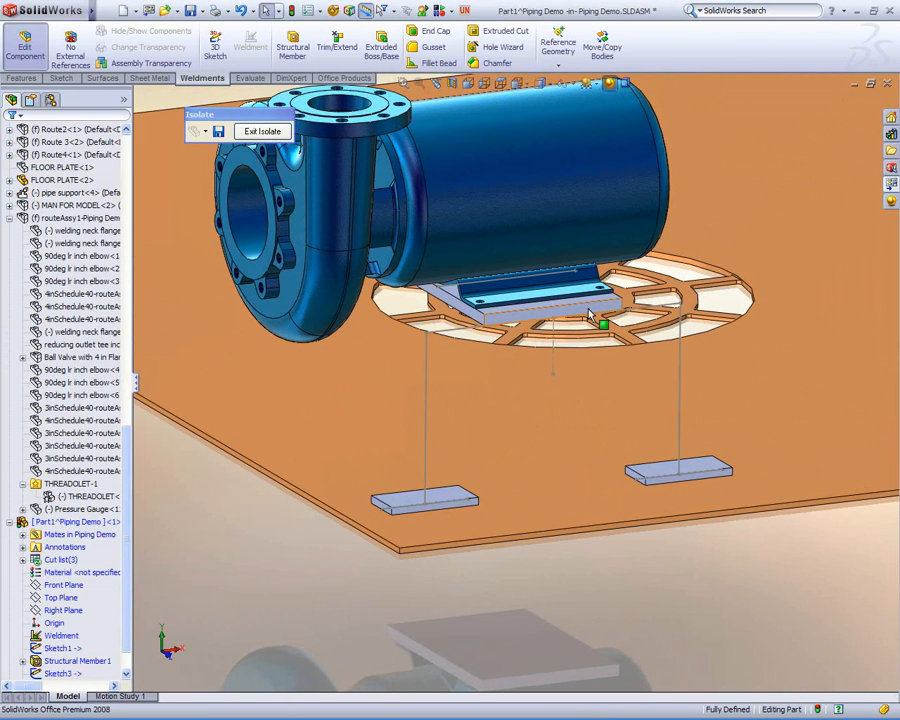
pyautogui.click(660, 312)
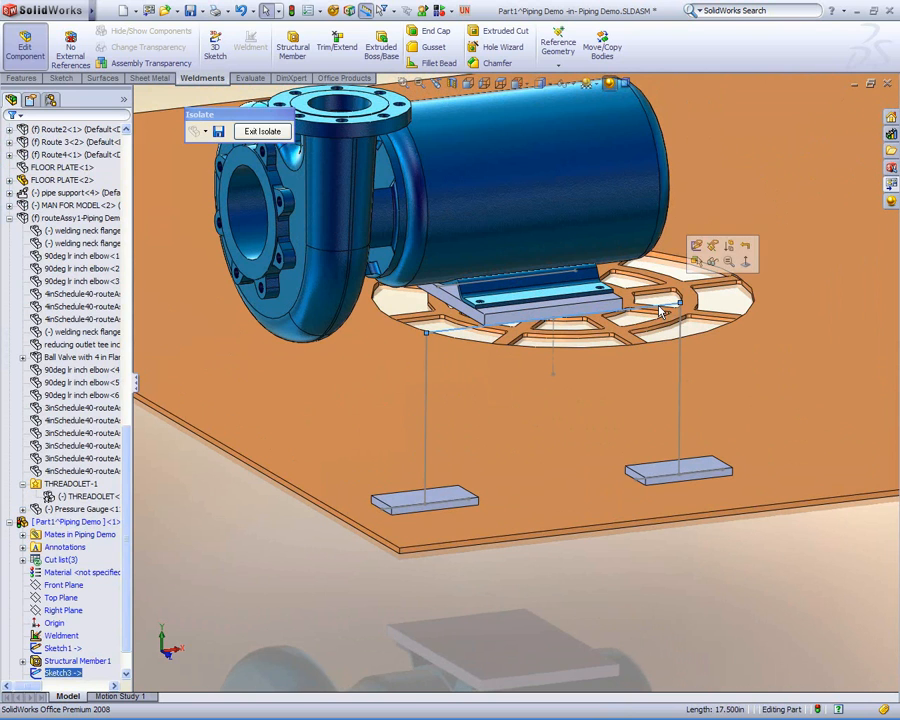
pyautogui.click(292, 45)
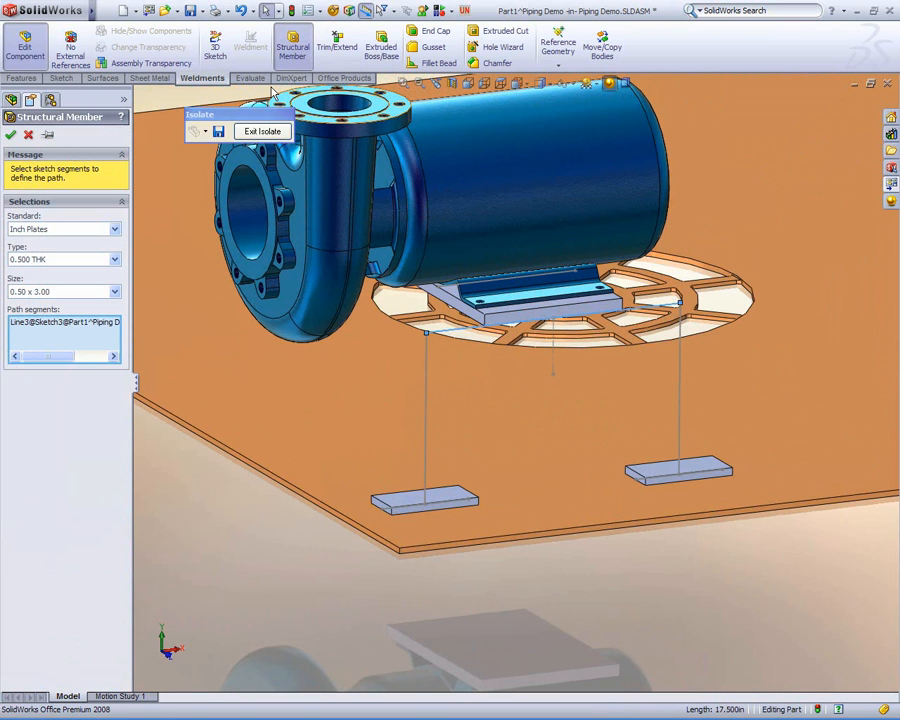
pyautogui.click(65, 229)
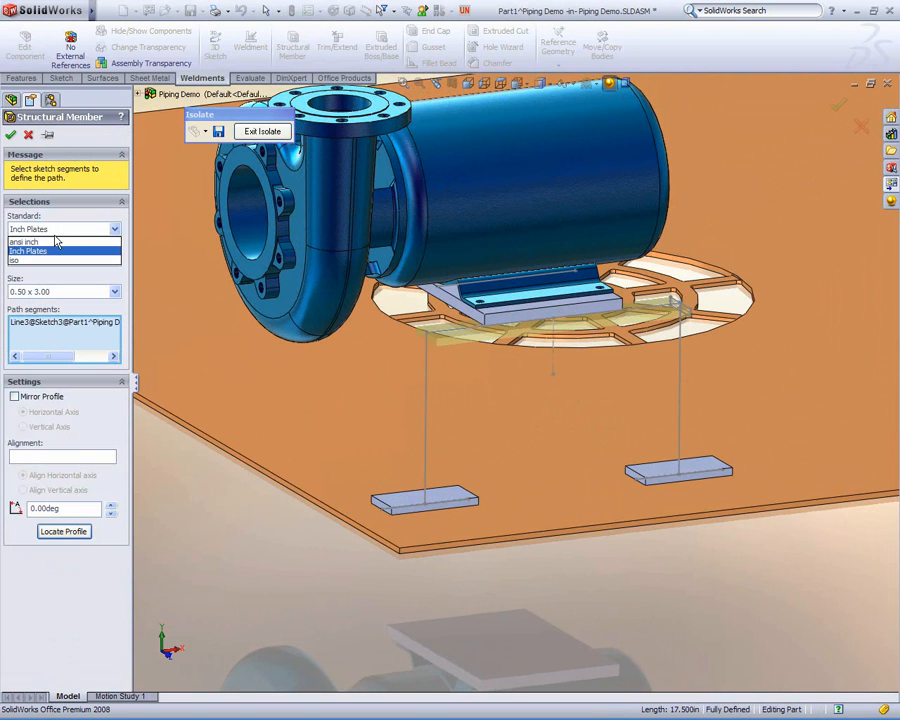
pyautogui.click(40, 239)
pyautogui.click(58, 259)
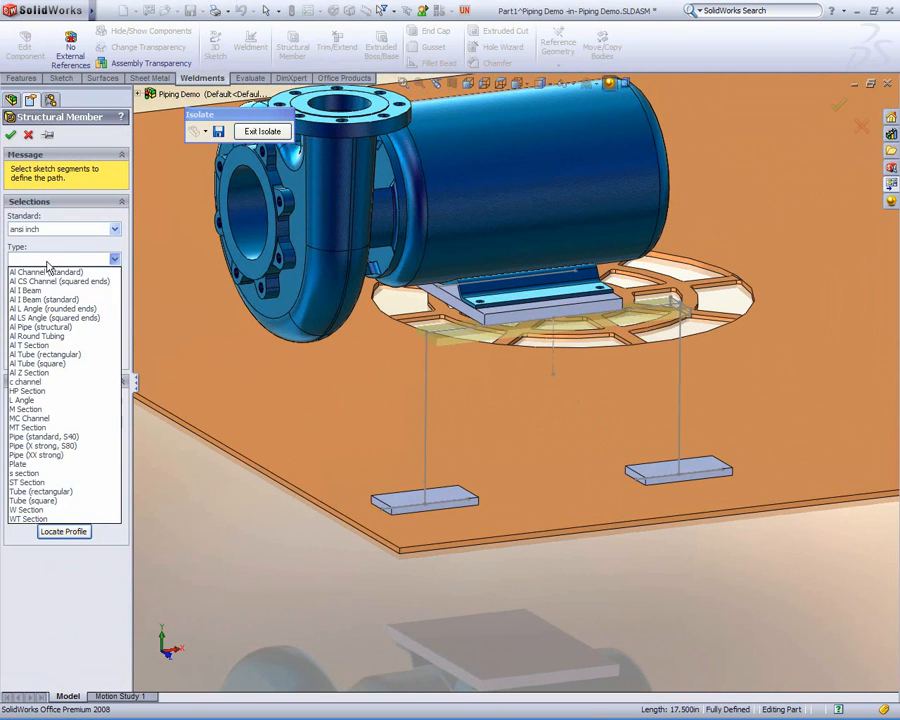
pyautogui.click(40, 500)
pyautogui.click(62, 291)
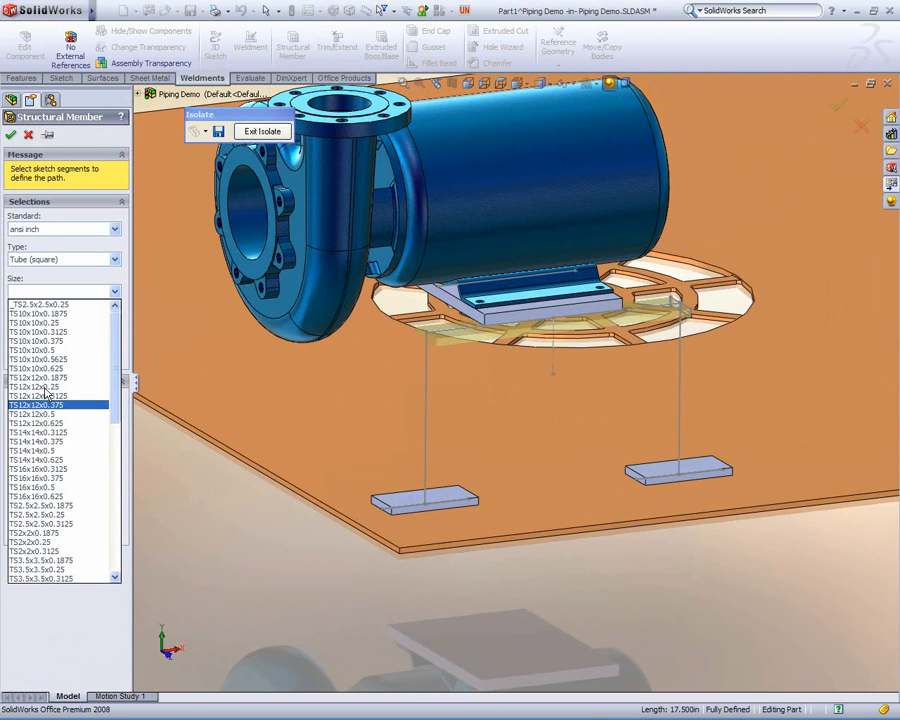
pyautogui.click(47, 515)
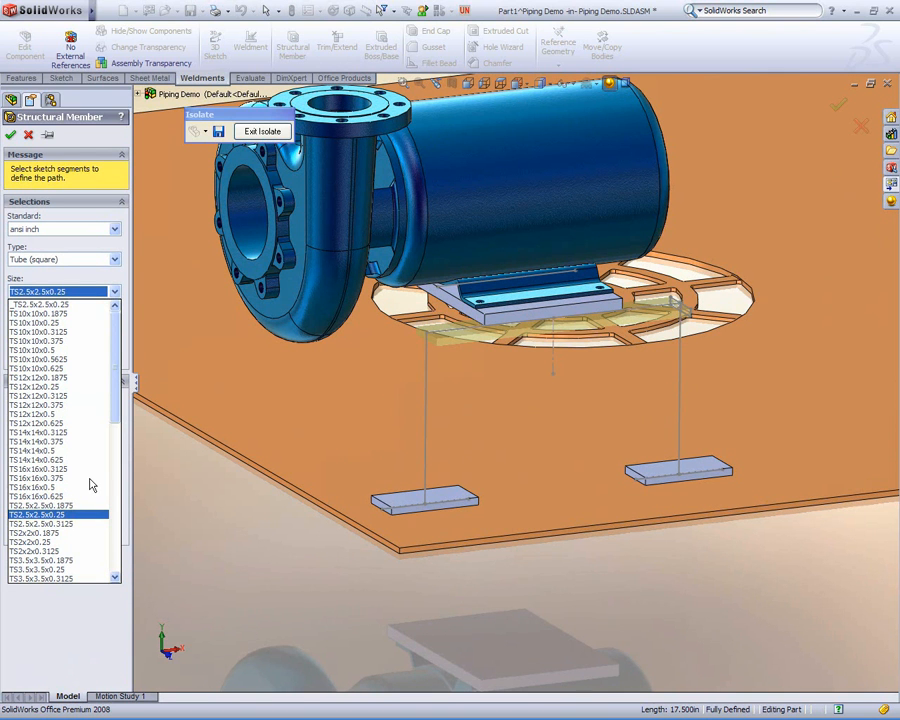
# - Relocate the tube profile so the midpoint of its top edge coincides with the path line
pyautogui.moveTo(484, 442); pyautogui.dragTo(580, 457, button='middle')
pyautogui.scroll(-5, 689, 362)
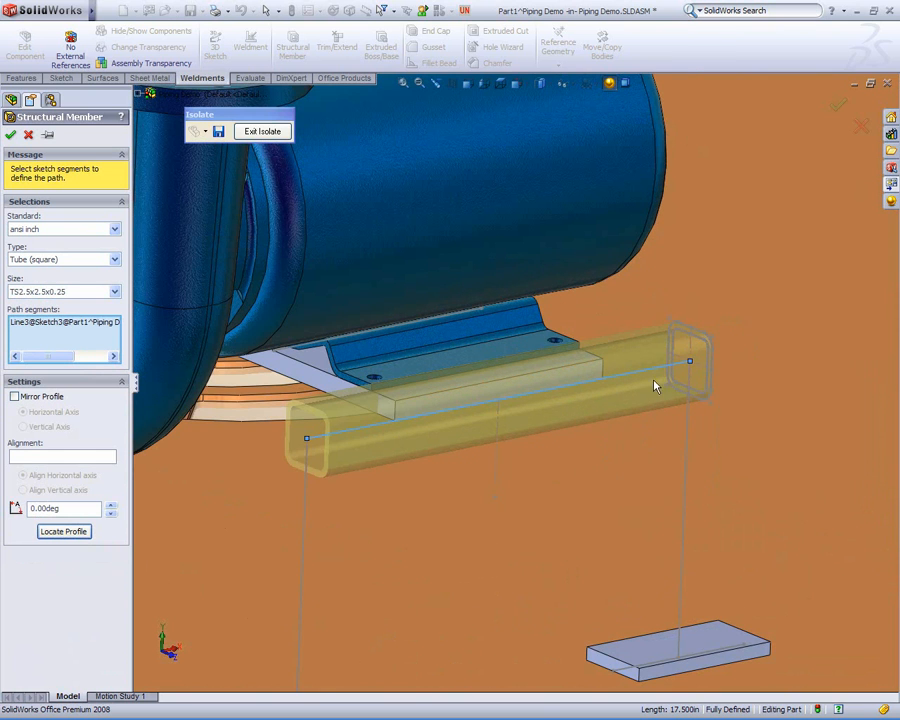
pyautogui.click(64, 531)
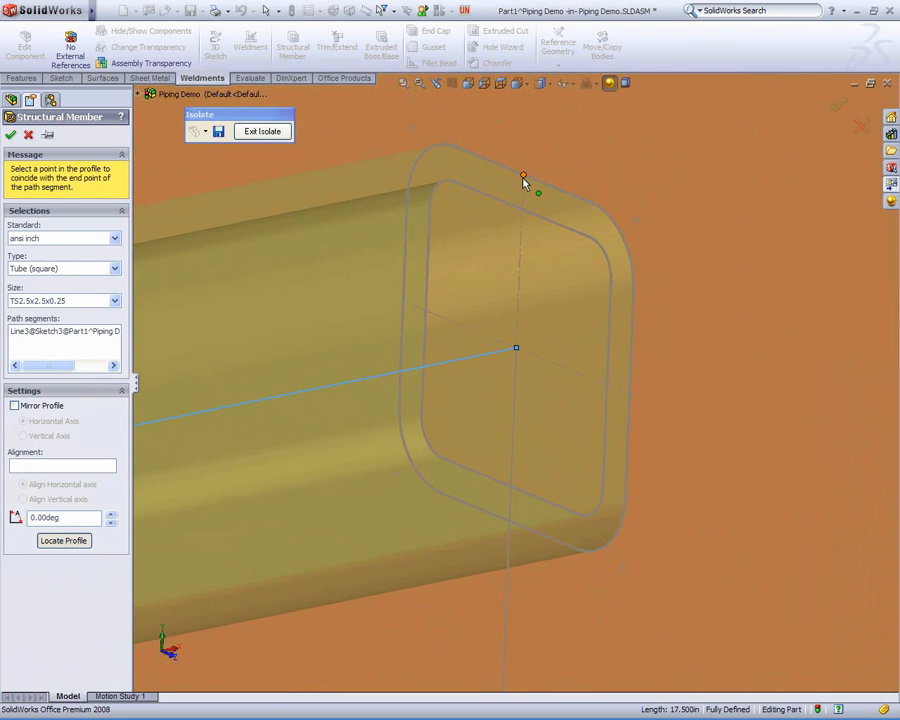
pyautogui.click(522, 179)
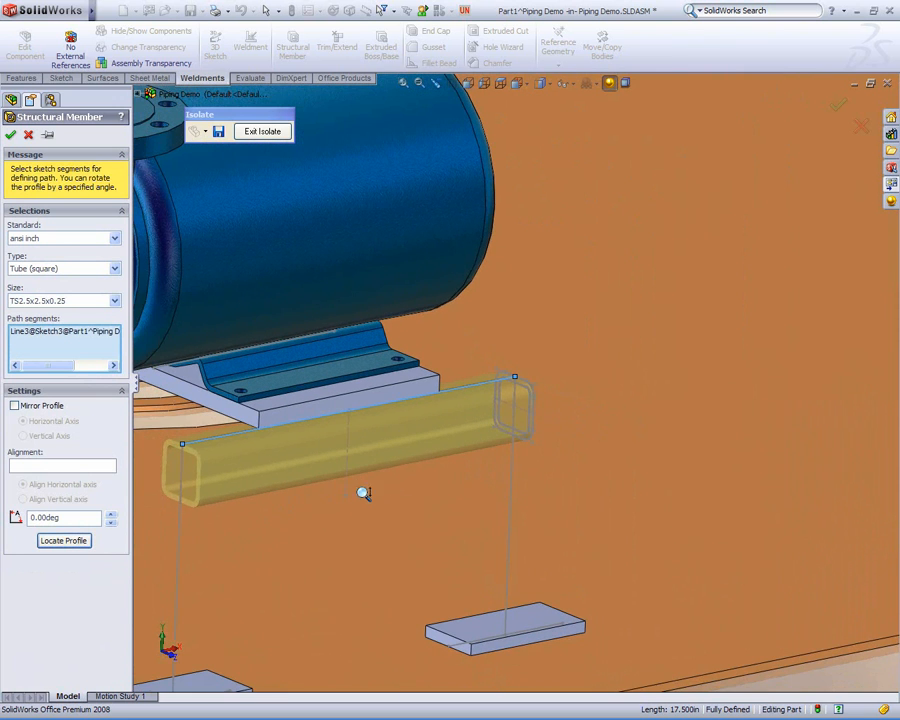
# - Add the two vertical leg lines to the tube member's path segments
pyautogui.keyDown('ctrl'); pyautogui.moveTo(325, 457); pyautogui.dragTo(450, 370, button='middle'); pyautogui.keyUp('ctrl')
pyautogui.scroll(1, 450, 370)
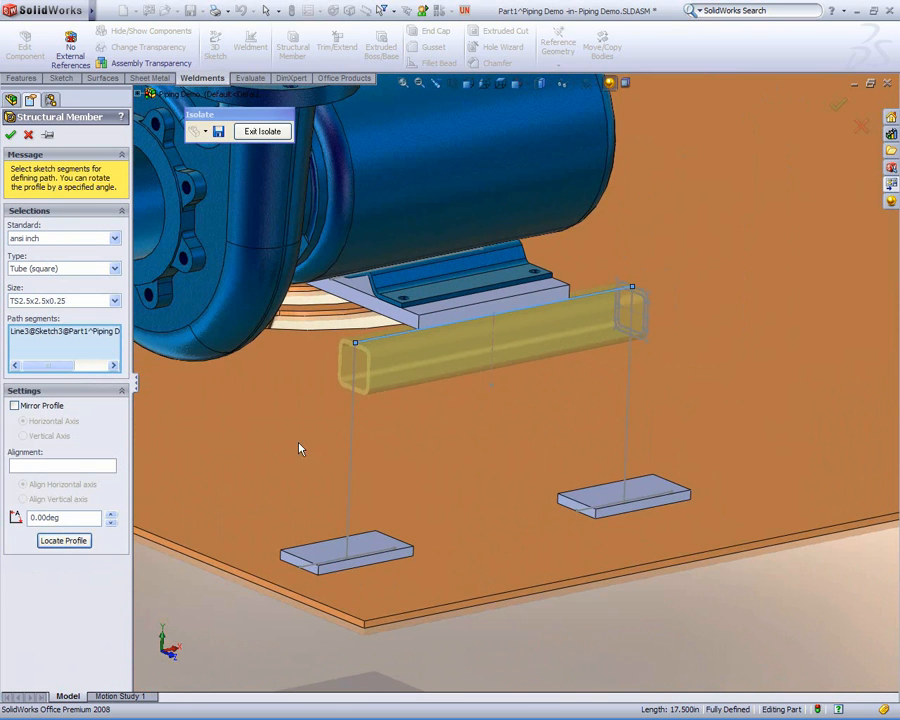
pyautogui.click(352, 438)
pyautogui.click(623, 419)
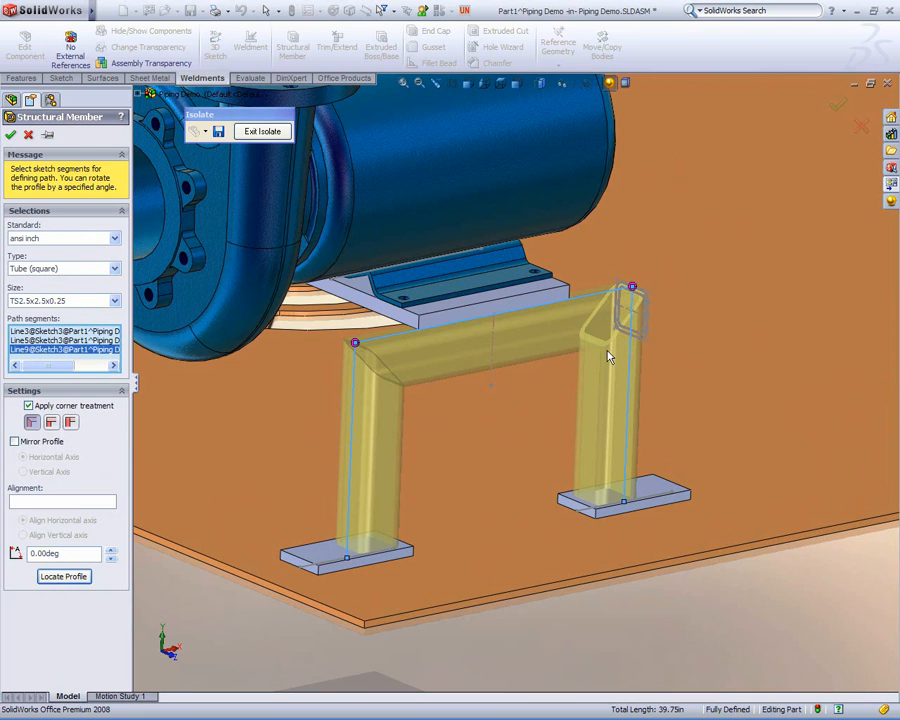
# - Try both end butt corner treatments on the tube frame and an individual mitre at the corner nearest the pump's flanged end
pyautogui.click(52, 423)
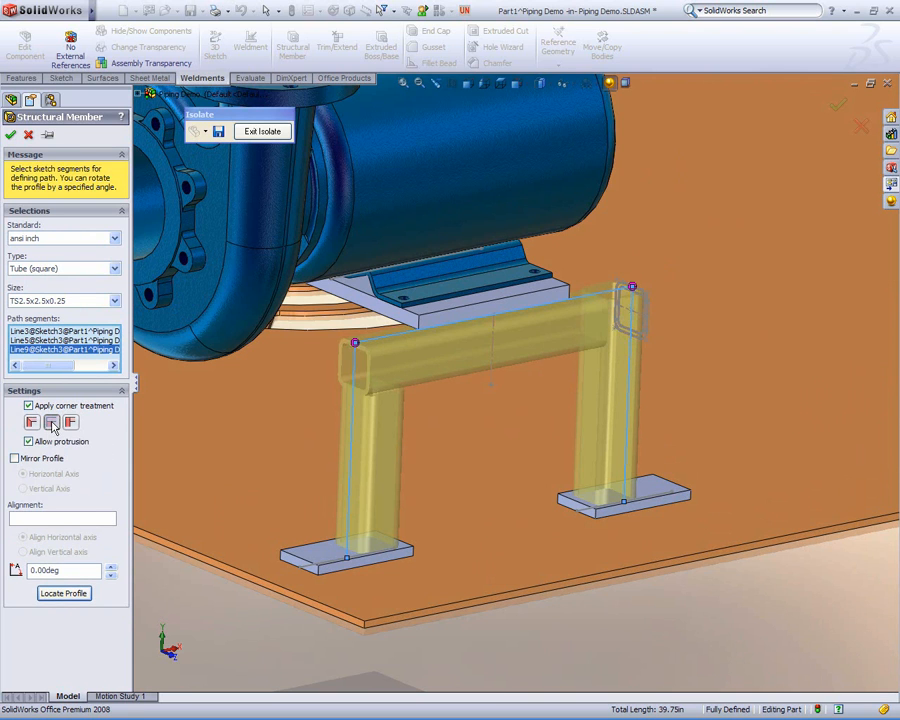
pyautogui.click(70, 423)
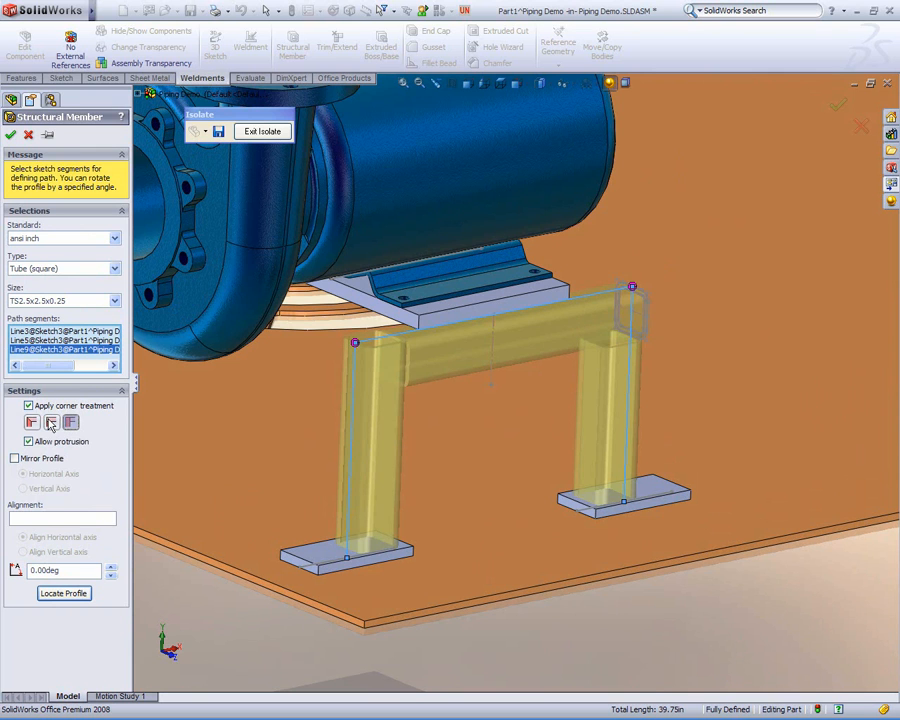
pyautogui.click(355, 345)
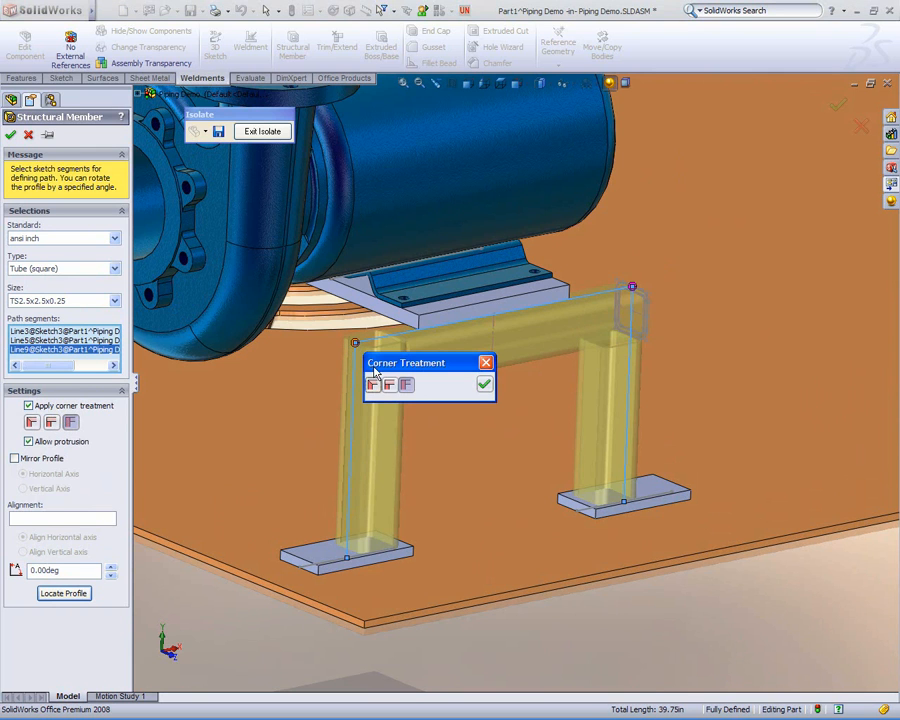
pyautogui.click(389, 386)
pyautogui.click(373, 386)
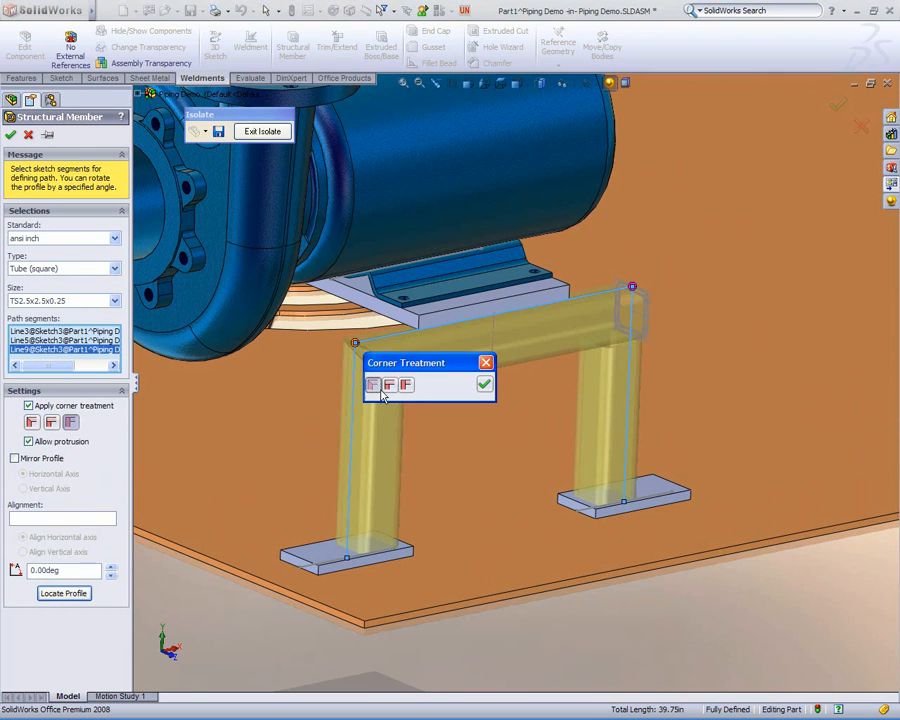
pyautogui.click(480, 385)
# - Apply the end mitre treatment to all frame corners and create the tube members
pyautogui.click(33, 424)
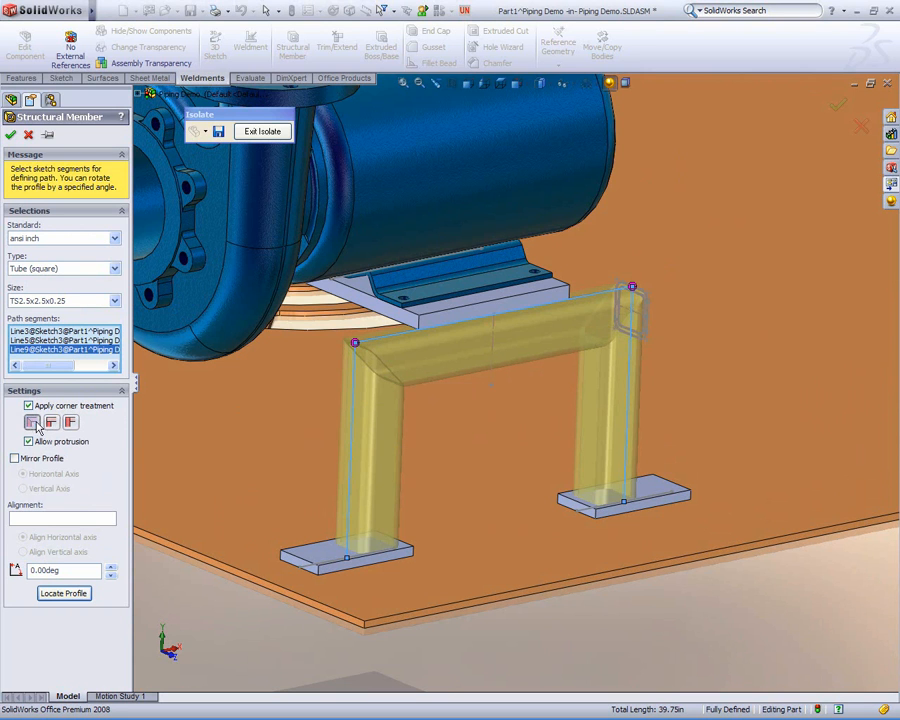
pyautogui.click(10, 136)
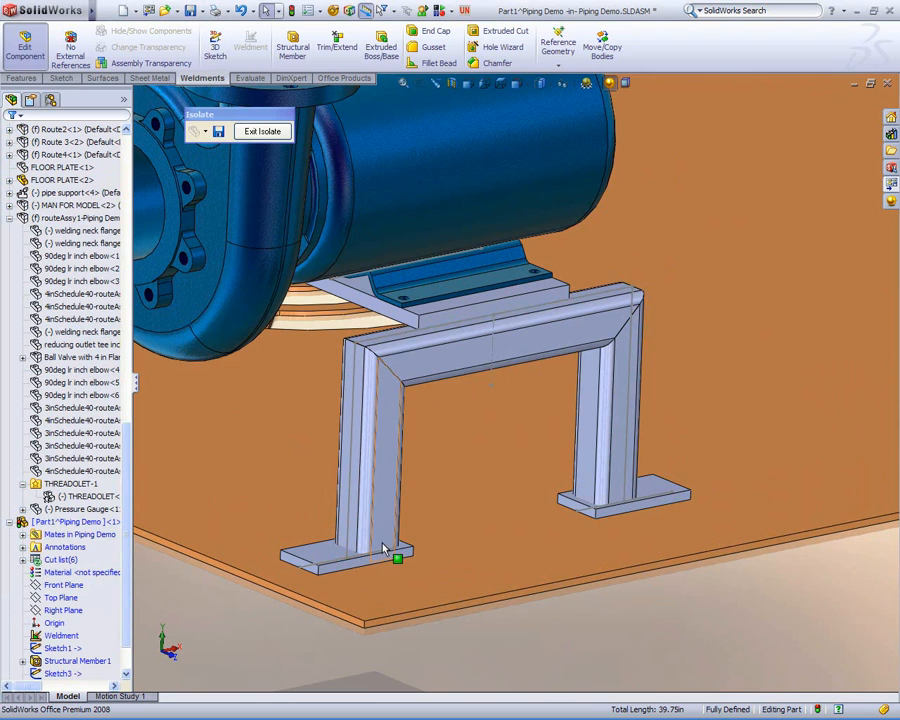
# - Trim both tube legs to the top face of the foot plate, using a planar face as the trimming boundary
pyautogui.scroll(-4, 436, 522)
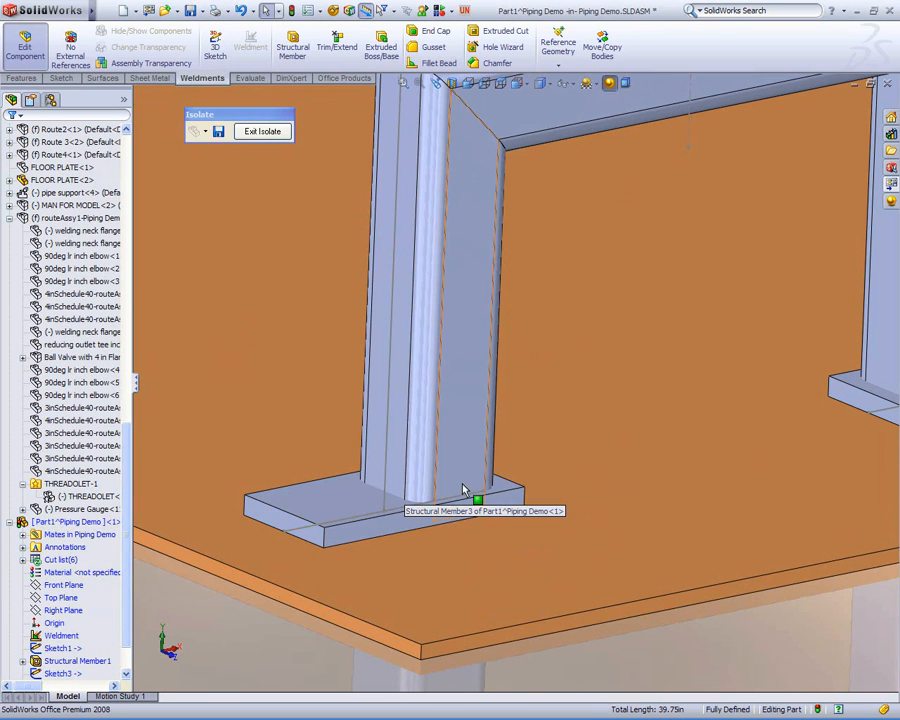
pyautogui.scroll(5, 460, 470)
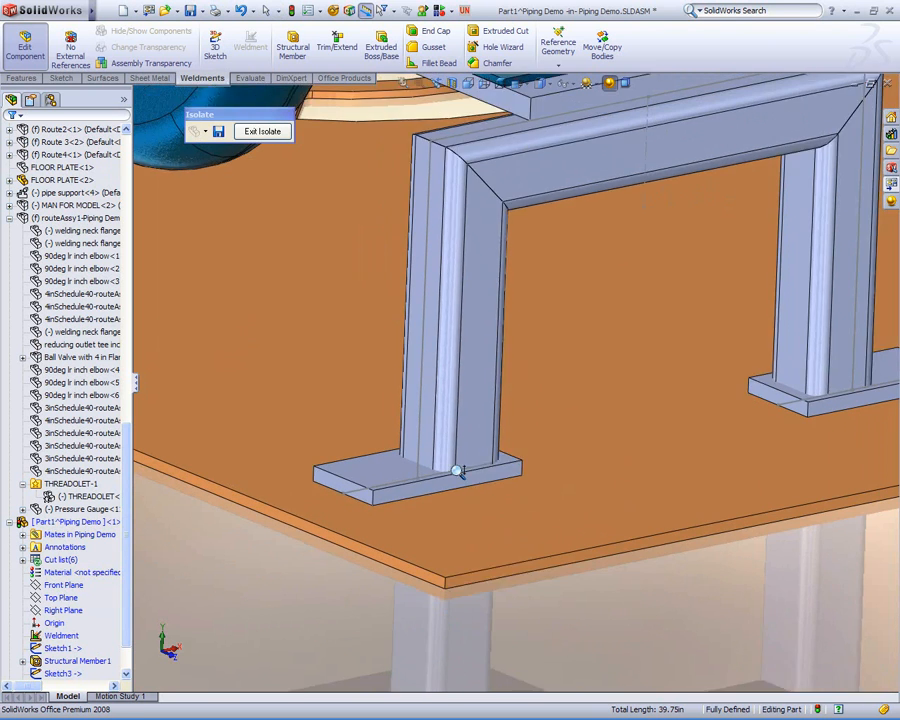
pyautogui.click(337, 46)
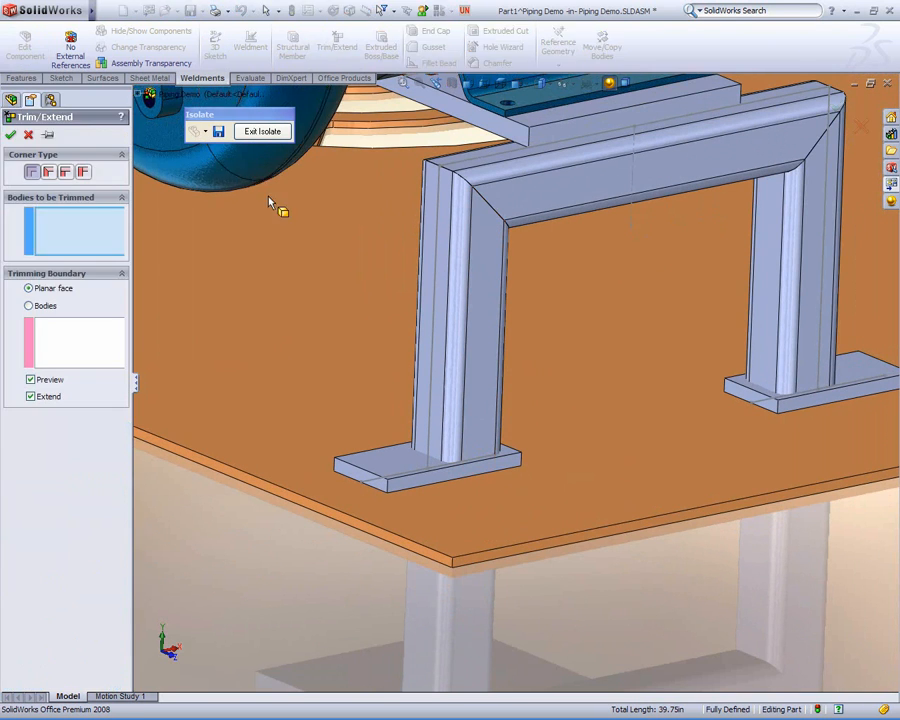
pyautogui.click(450, 424)
pyautogui.click(779, 364)
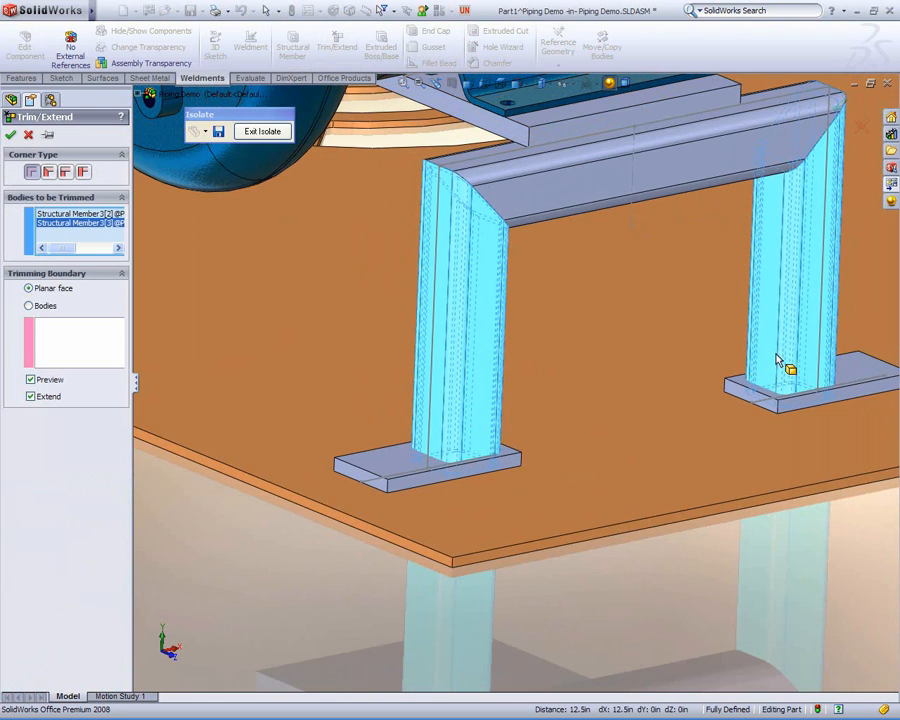
pyautogui.click(73, 347)
pyautogui.click(388, 468)
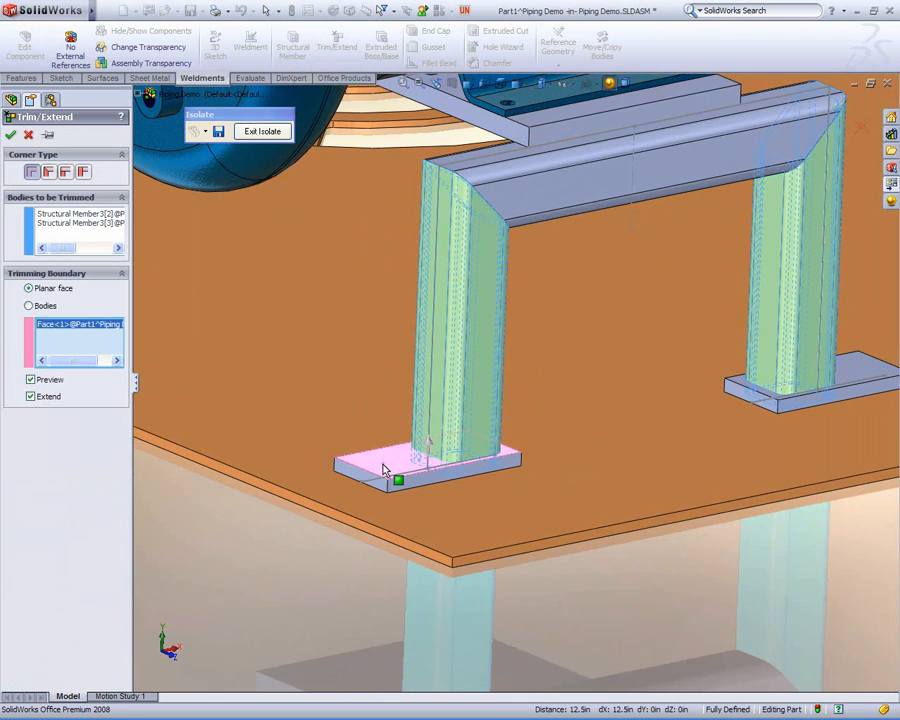
pyautogui.rightClick(385, 464)
pyautogui.click(412, 494)
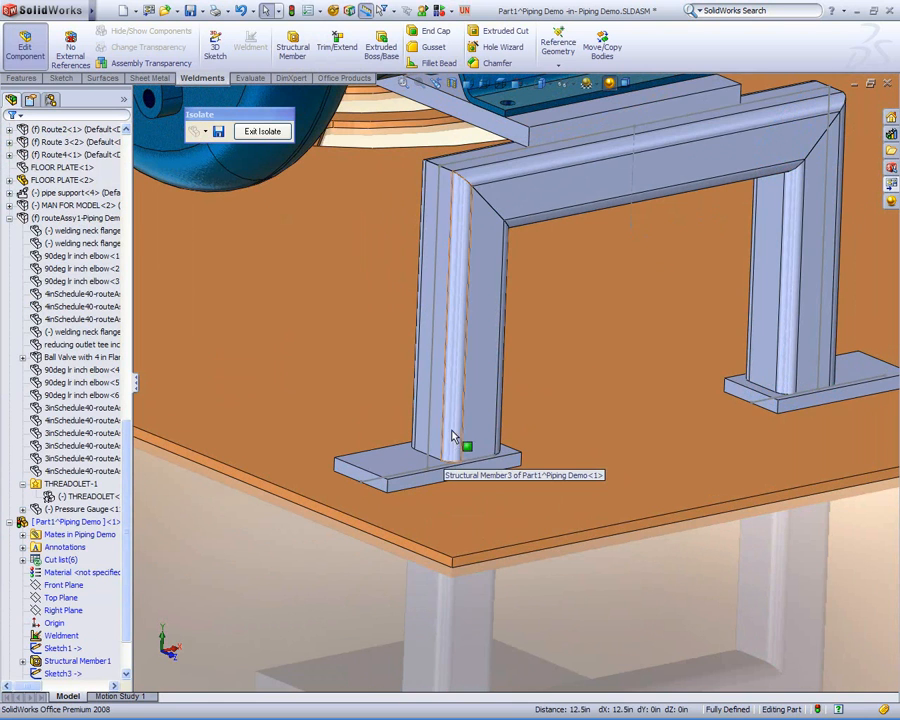
# - Mirror the bodies of the two legs, the crossbeam and both foot plates about the Front Plane
pyautogui.scroll(3, 453, 443)
pyautogui.moveTo(441, 340); pyautogui.dragTo(448, 444, button='middle')
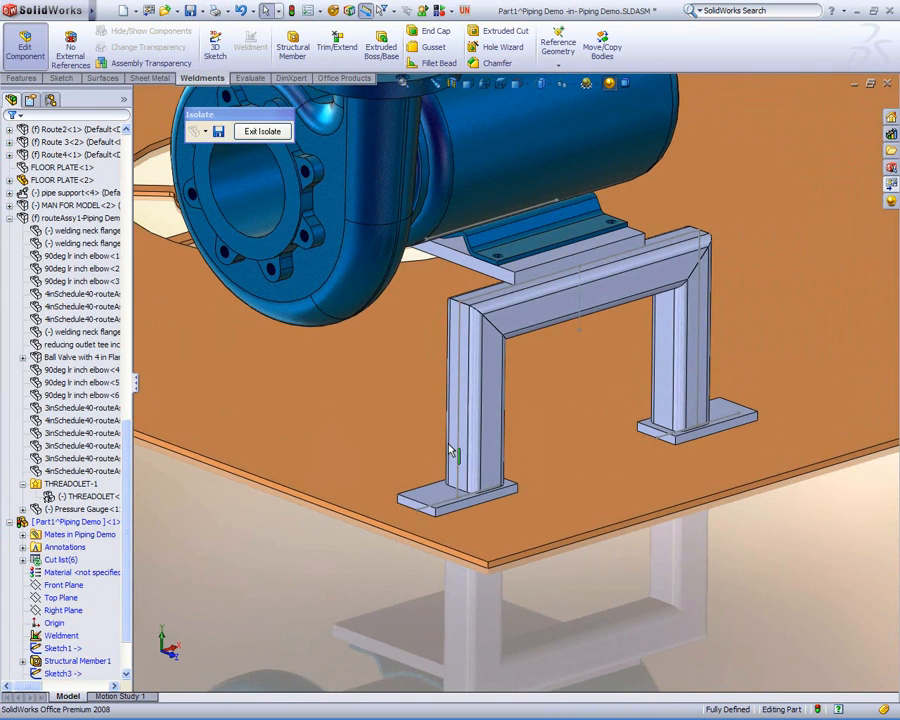
pyautogui.click(84, 590)
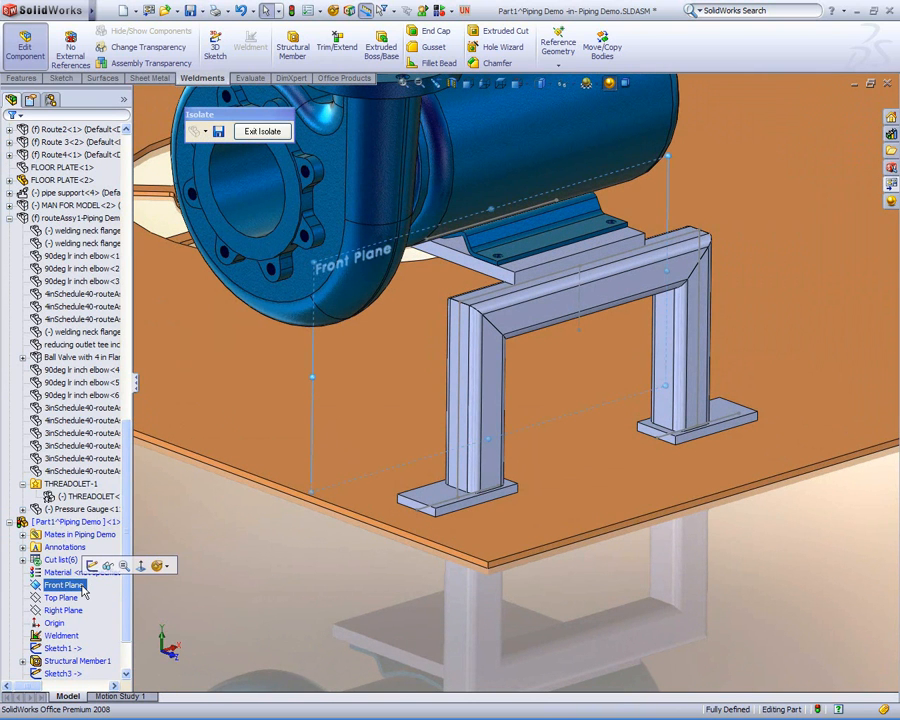
pyautogui.press('s')
pyautogui.click(259, 632)
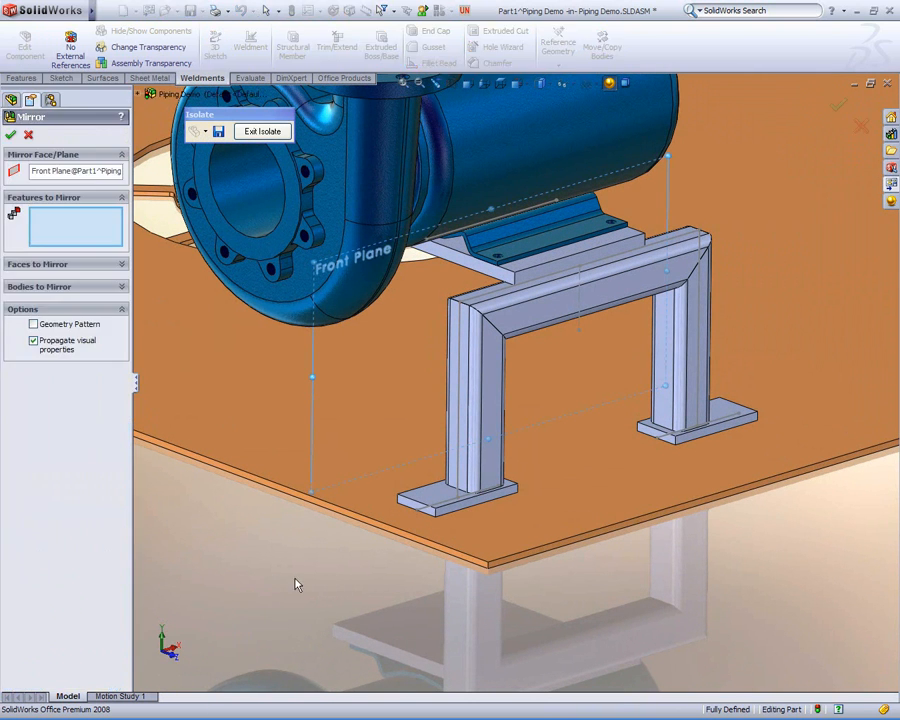
pyautogui.click(50, 287)
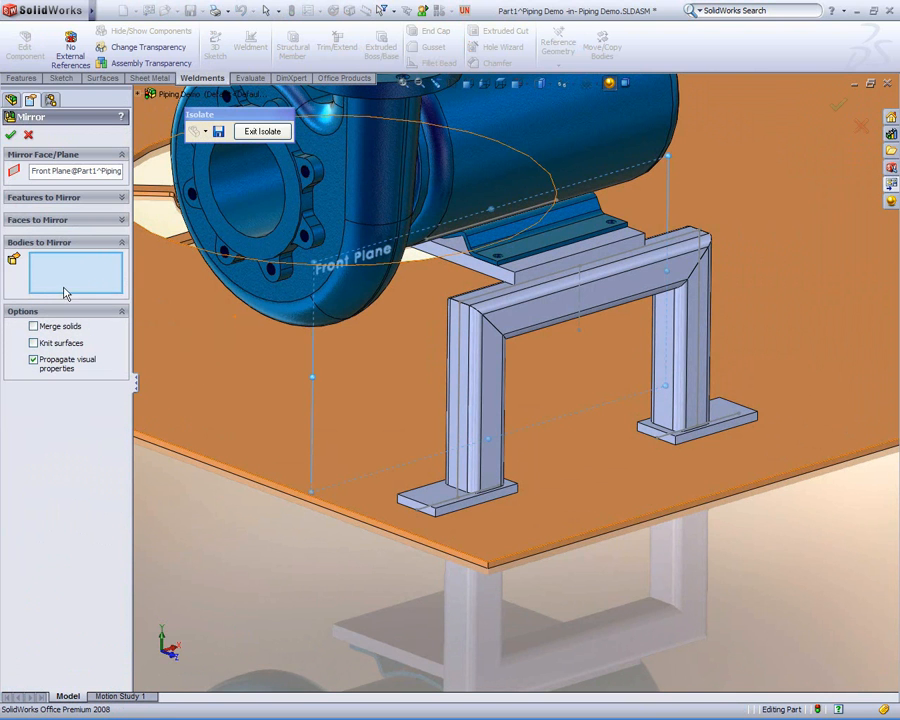
pyautogui.click(484, 398)
pyautogui.click(527, 325)
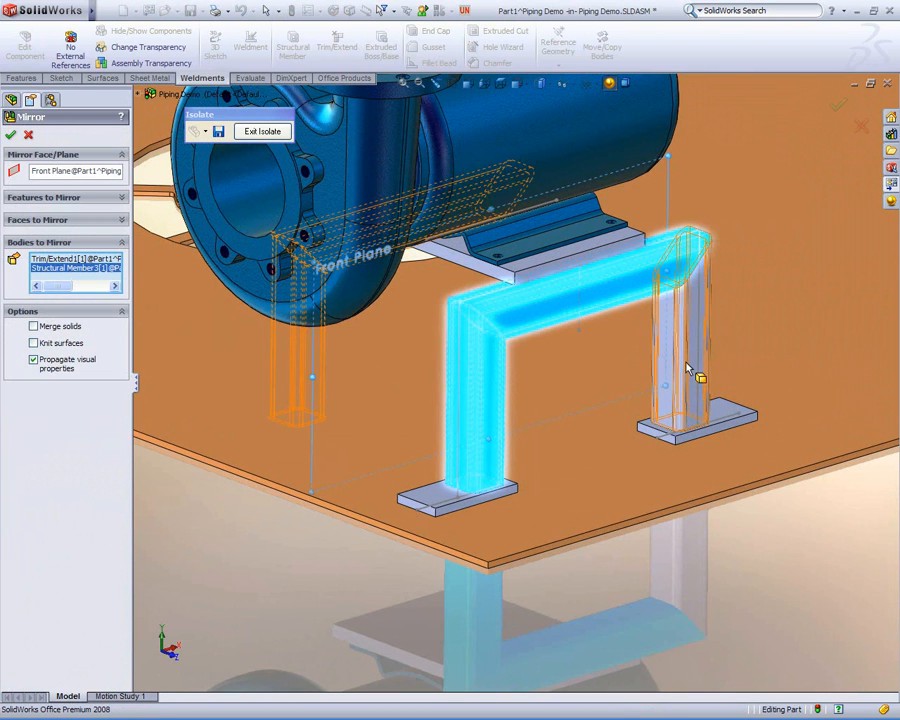
pyautogui.click(695, 380)
pyautogui.click(733, 414)
pyautogui.click(432, 499)
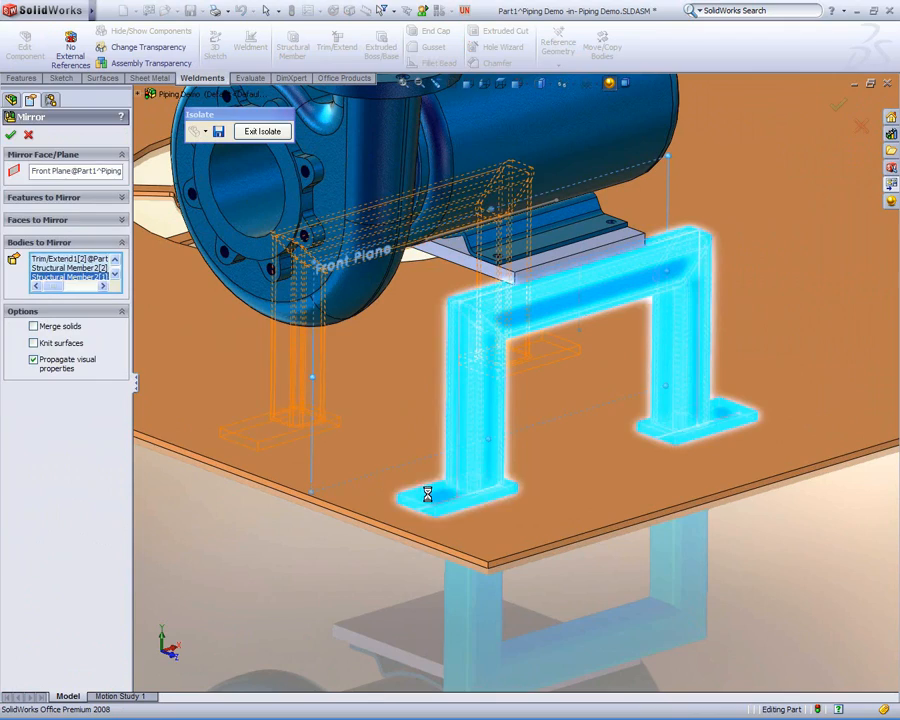
pyautogui.press('Return')
# - Finish editing the stand part in context and return to the assembly
pyautogui.moveTo(420, 493); pyautogui.dragTo(524, 496, button='middle')
pyautogui.click(478, 293)
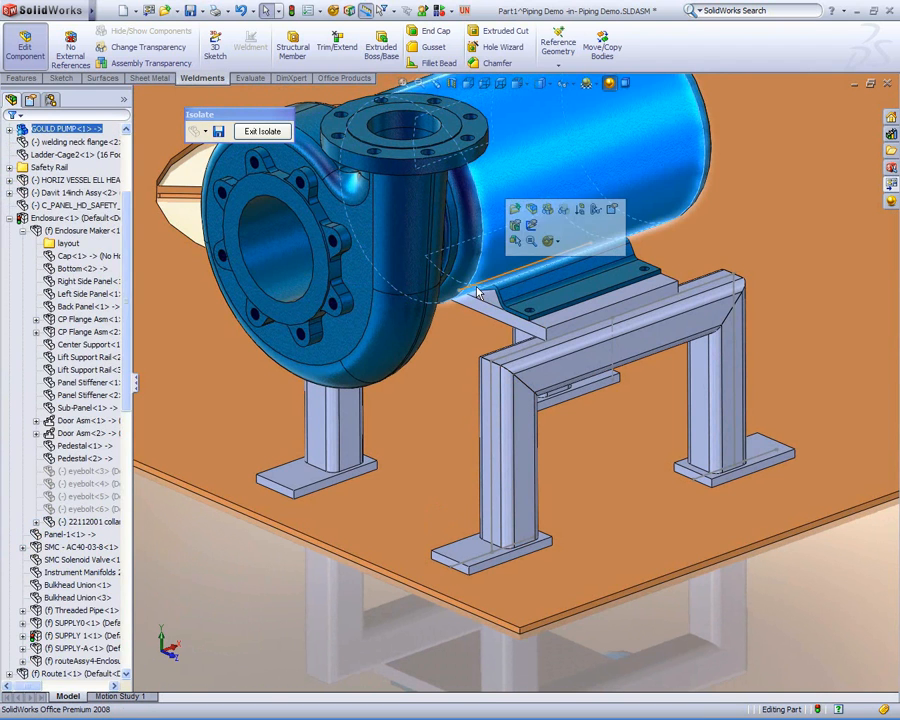
pyautogui.click(520, 340)
pyautogui.keyDown('ctrl'); pyautogui.click(531, 350); pyautogui.keyUp('ctrl')
pyautogui.rightClick(531, 350)
pyautogui.click(581, 306)
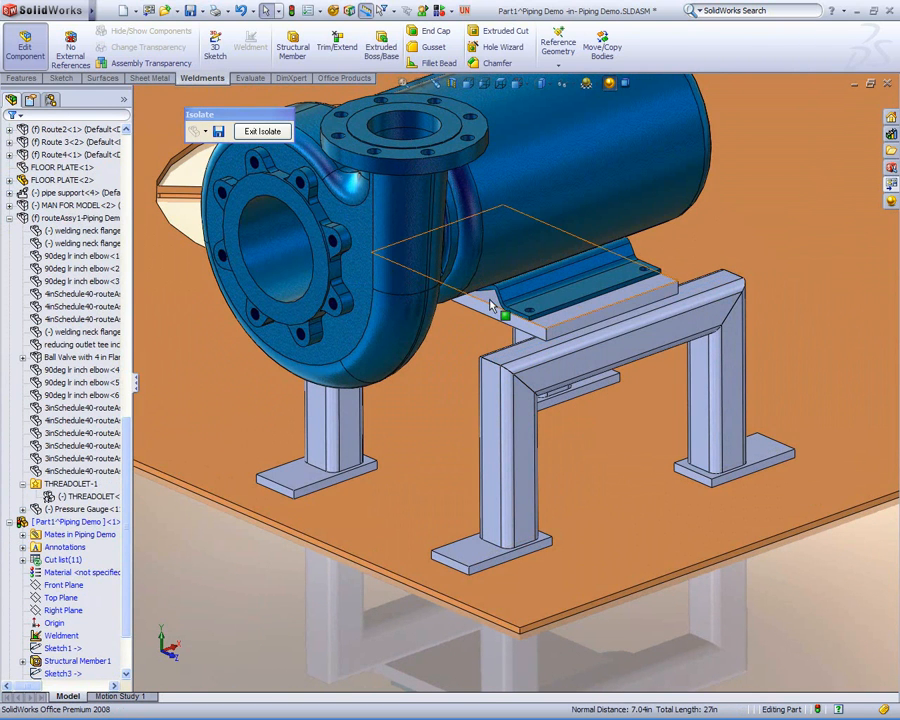
pyautogui.click(25, 45)
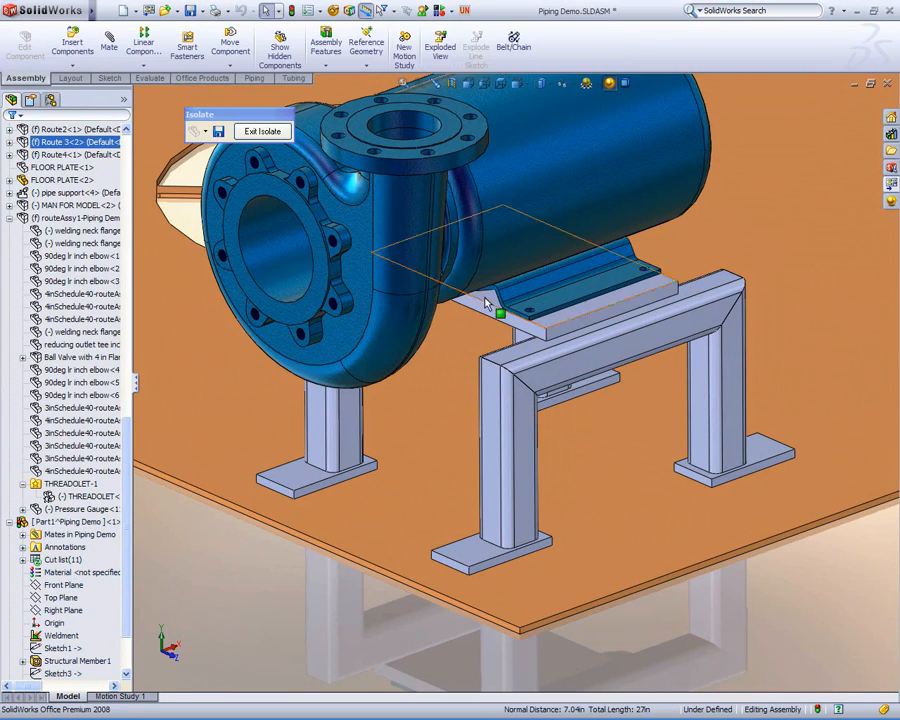
# - Insert the pump's smart features, the 1/2-13 tapped holes with hex bolts and lock washers, on the mounting plate's top face
pyautogui.scroll(8, 478, 300)
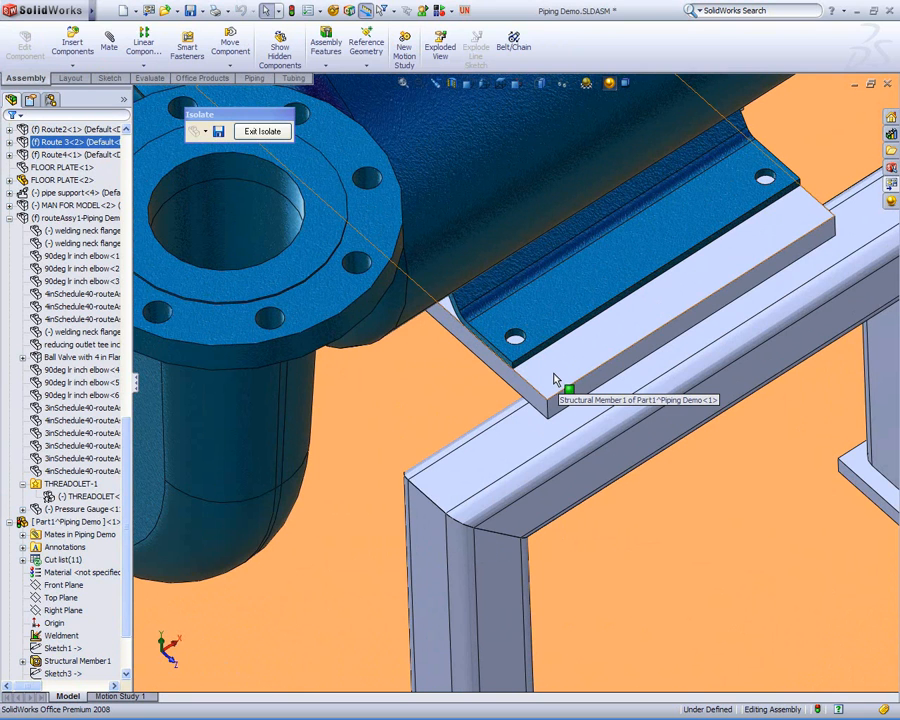
pyautogui.click(548, 336)
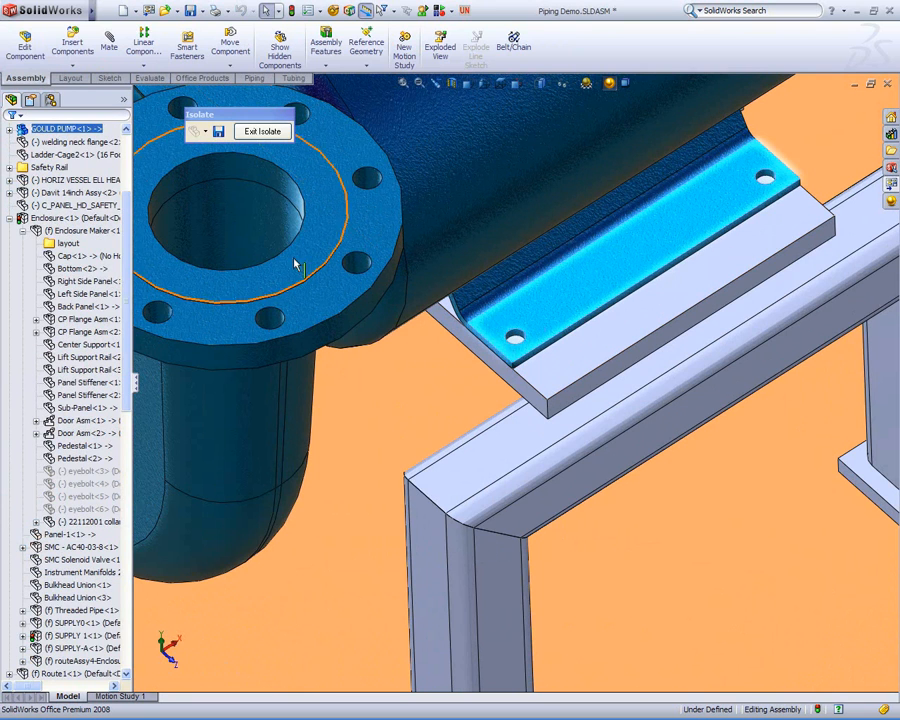
pyautogui.click(43, 130)
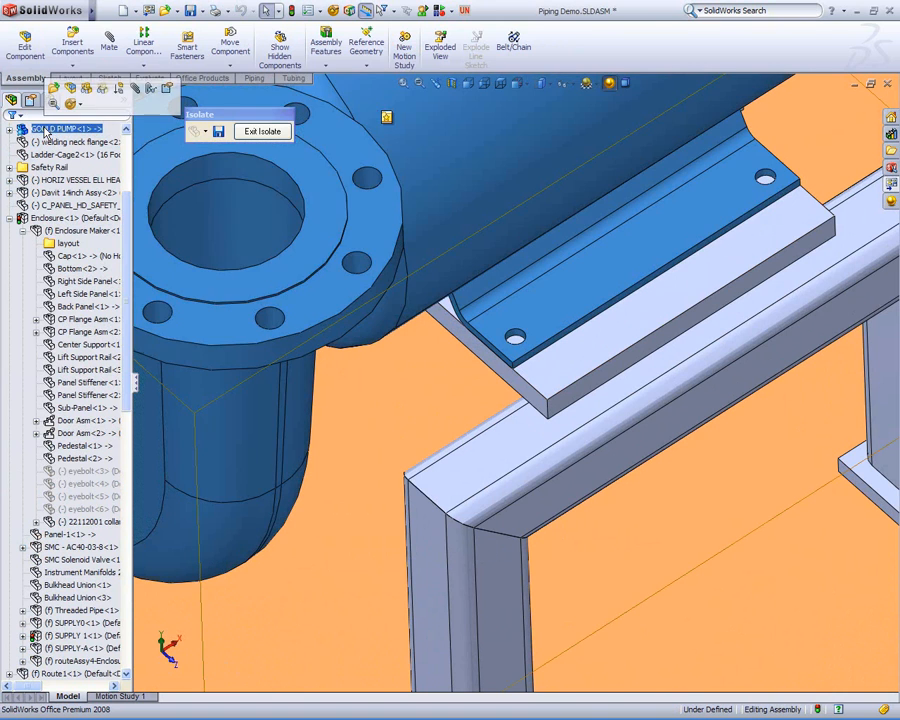
pyautogui.click(387, 118)
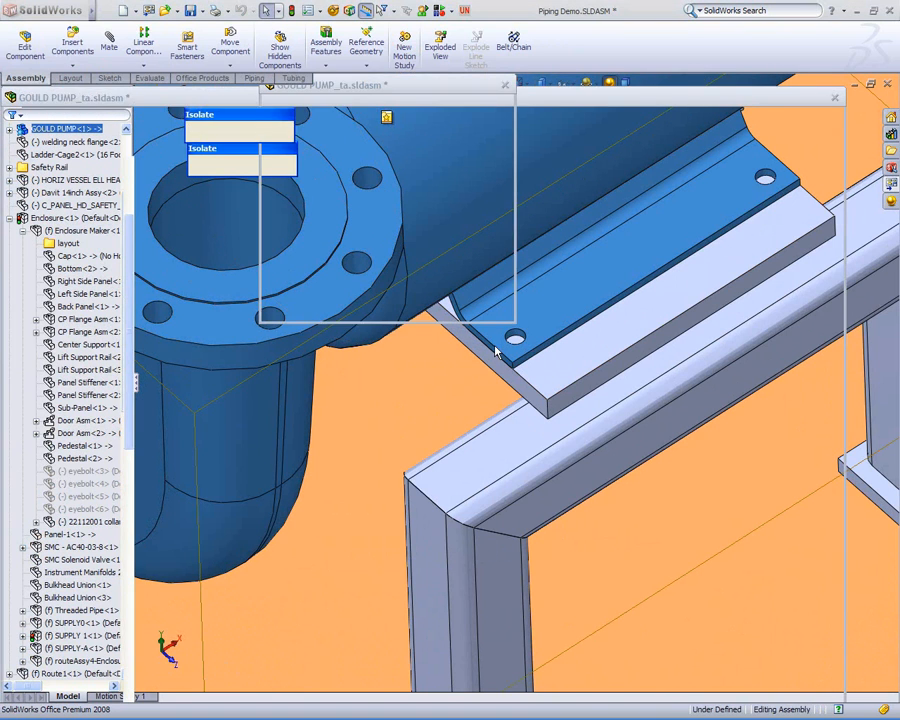
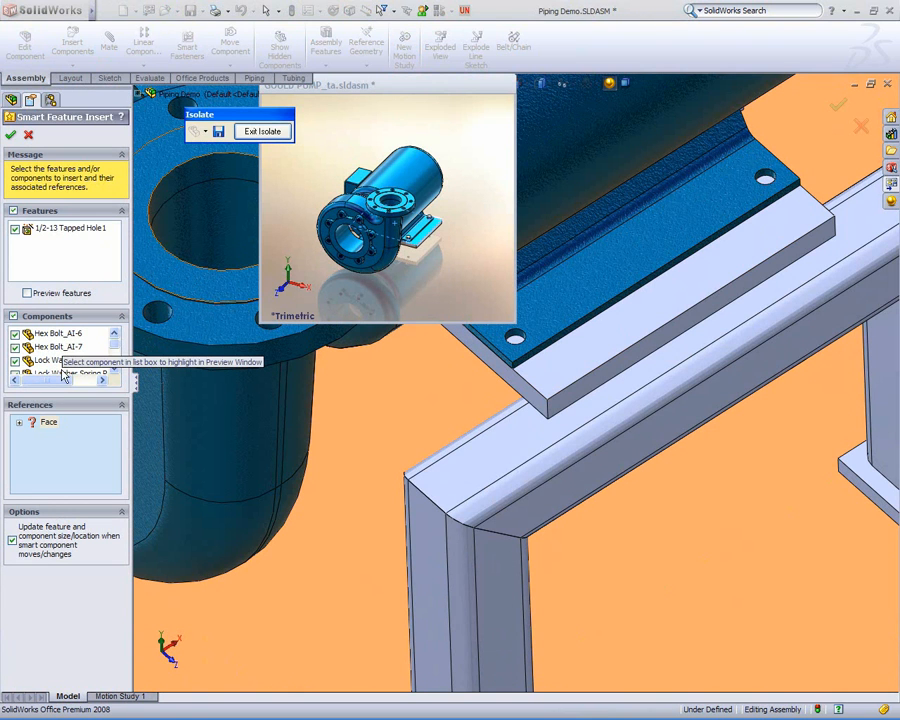
pyautogui.click(46, 421)
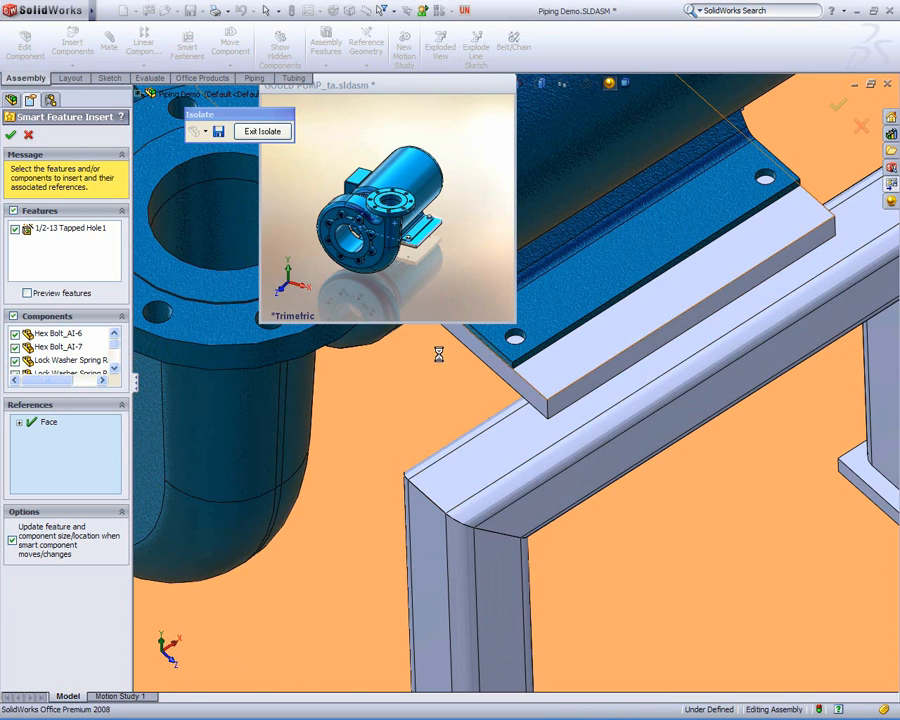
pyautogui.click(12, 136)
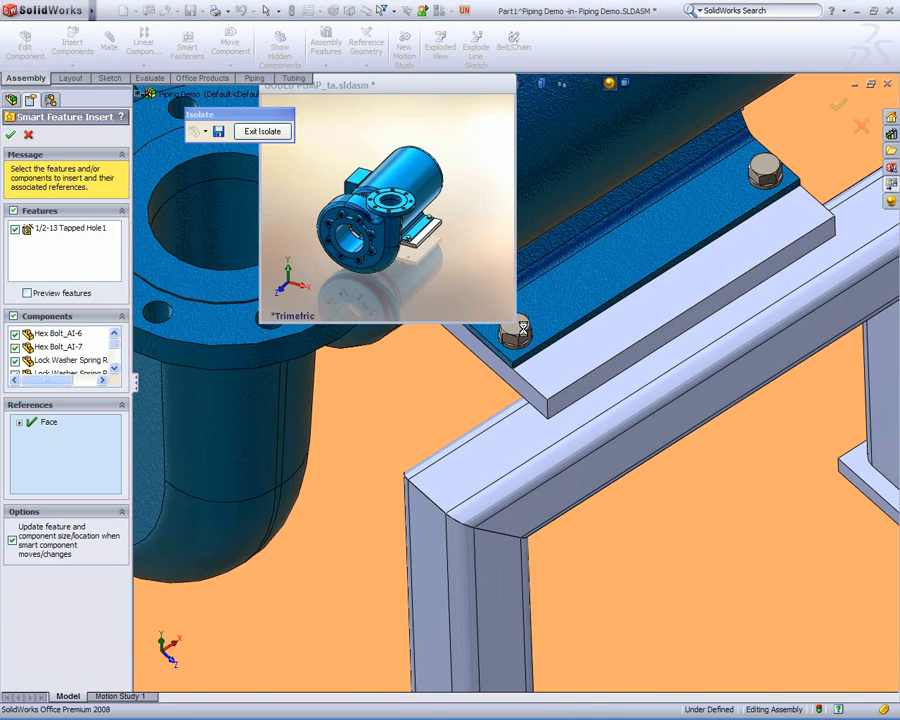
# - Open the stand part in its own window and examine the holes in the mounting plate
pyautogui.moveTo(552, 370)
pyautogui.mouseDown(button='middle')
pyautogui.moveTo(617, 229)
pyautogui.moveTo(649, 213)
pyautogui.moveTo(563, 327)
pyautogui.moveTo(538, 390)
pyautogui.moveTo(562, 376)
pyautogui.moveTo(548, 373)
pyautogui.mouseUp(button='middle')
pyautogui.scroll(3, 565, 333)
pyautogui.scroll(3, 562, 376)
pyautogui.rightClick(547, 355)
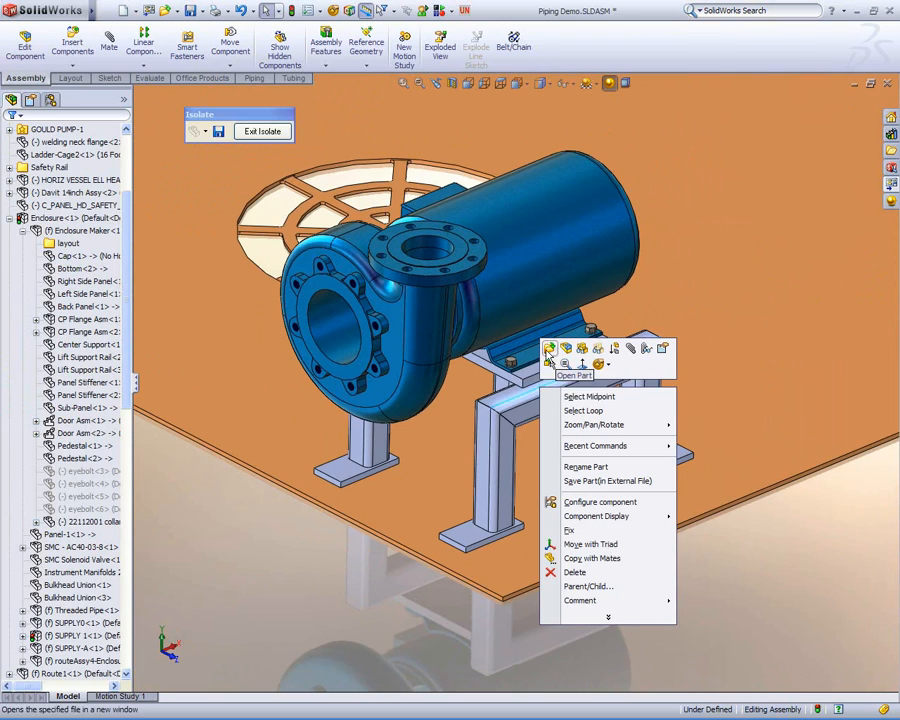
pyautogui.click(548, 355)
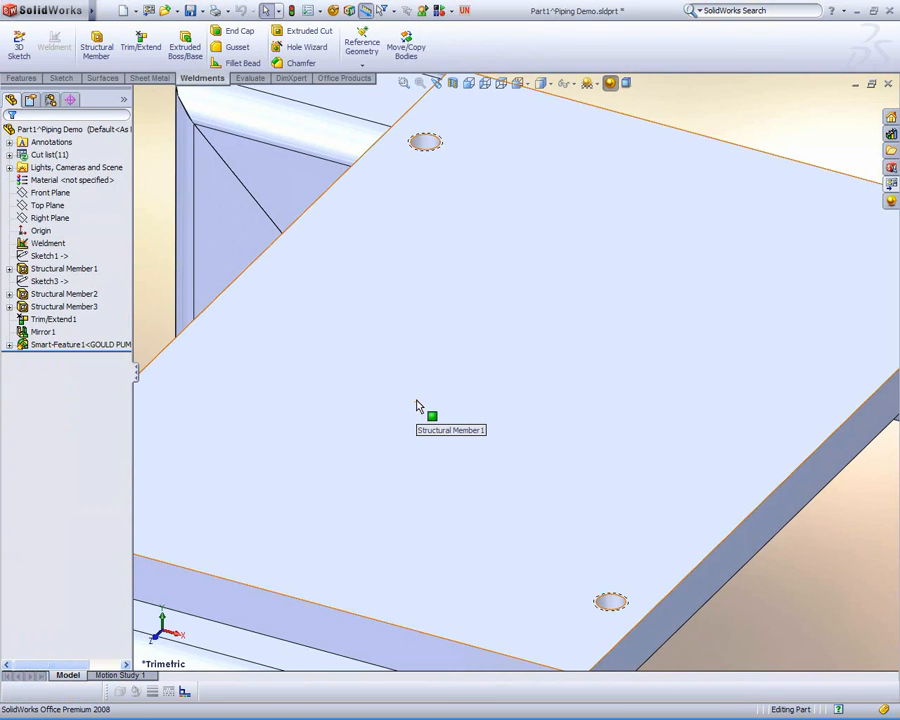
pyautogui.scroll(5, 417, 406)
pyautogui.moveTo(417, 406); pyautogui.dragTo(556, 356, button='middle')
pyautogui.scroll(-5, 542, 342)
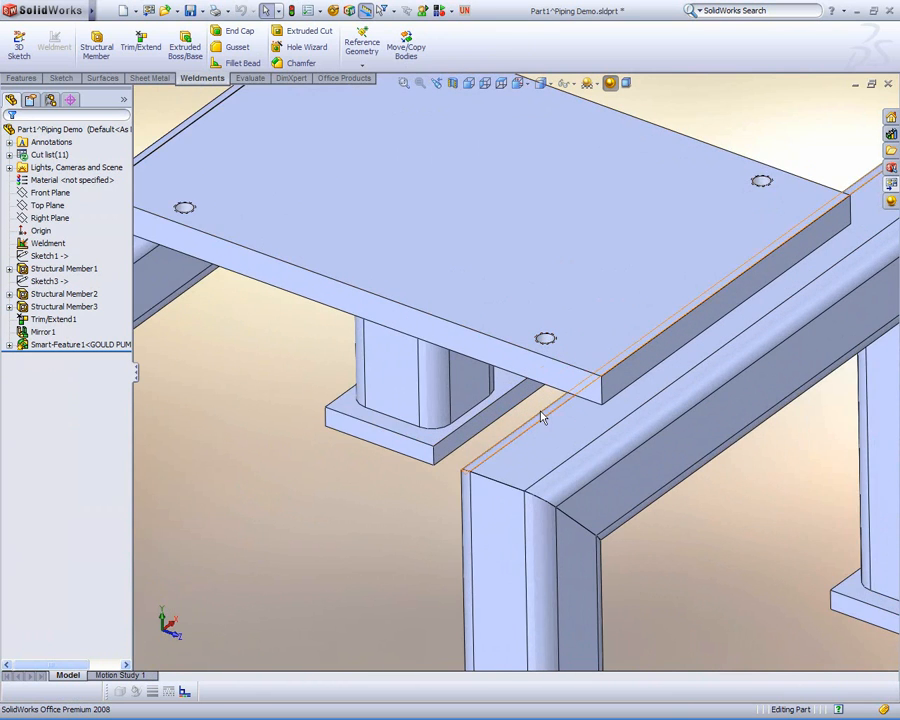
pyautogui.scroll(5, 540, 392)
pyautogui.moveTo(506, 486); pyautogui.dragTo(504, 444, button='middle')
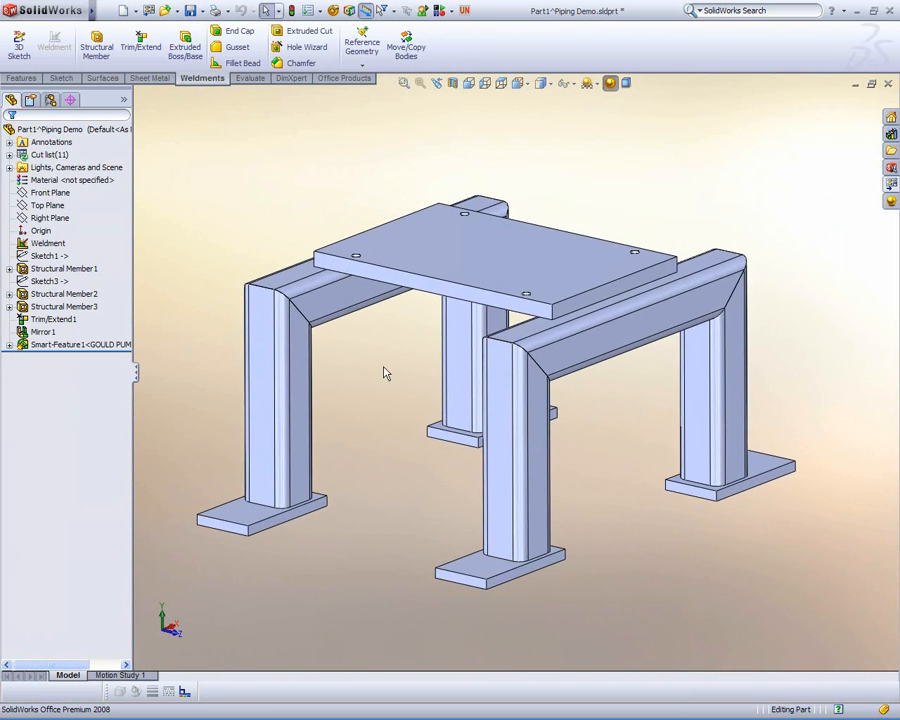
# - In a new 3D sketch, draw a diagonal brace line from one frame's upper corner to the lower part of the opposite frame's leg
pyautogui.click(18, 45)
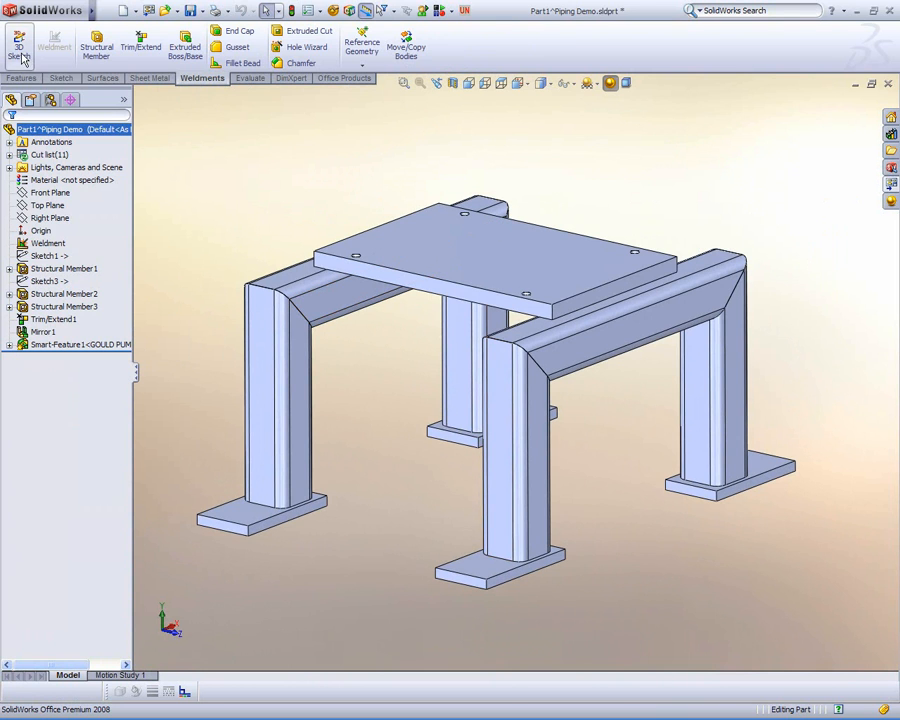
pyautogui.click(85, 31)
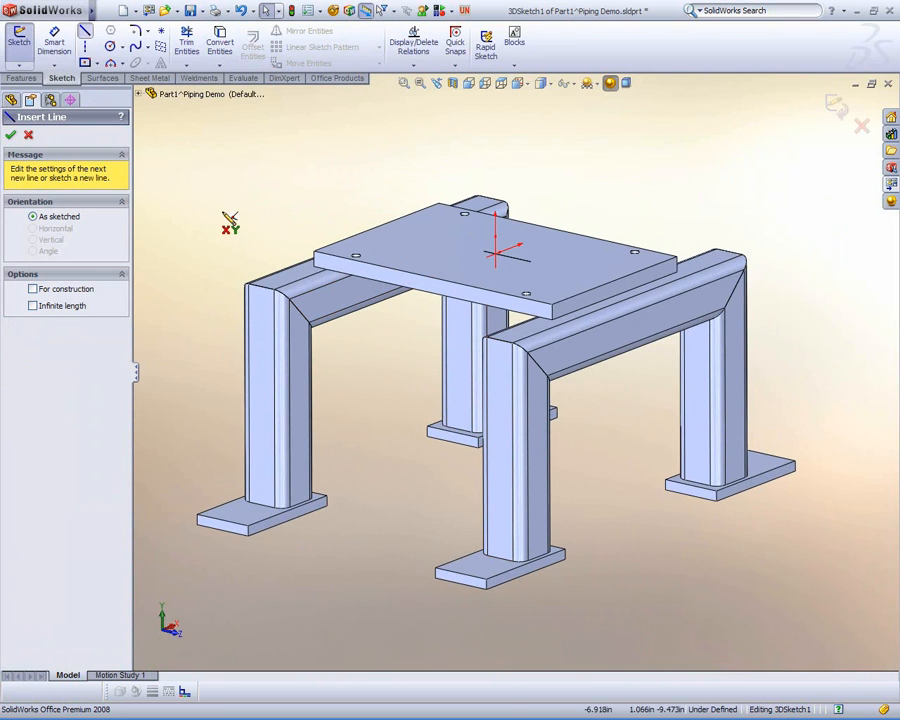
pyautogui.click(292, 304)
pyautogui.moveTo(370, 410); pyautogui.dragTo(470, 396, button='middle')
pyautogui.click(686, 497)
pyautogui.press('Escape')
# - Dimension the brace line's lower endpoint 2 in above the foot plate's top face
pyautogui.press('s')
pyautogui.click(740, 501)
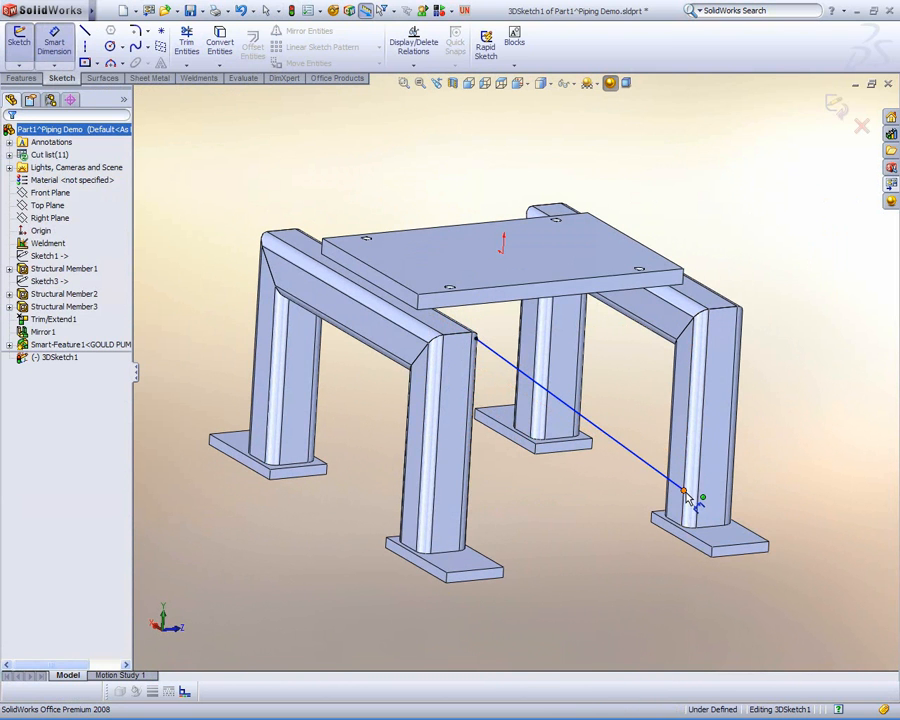
pyautogui.click(685, 491)
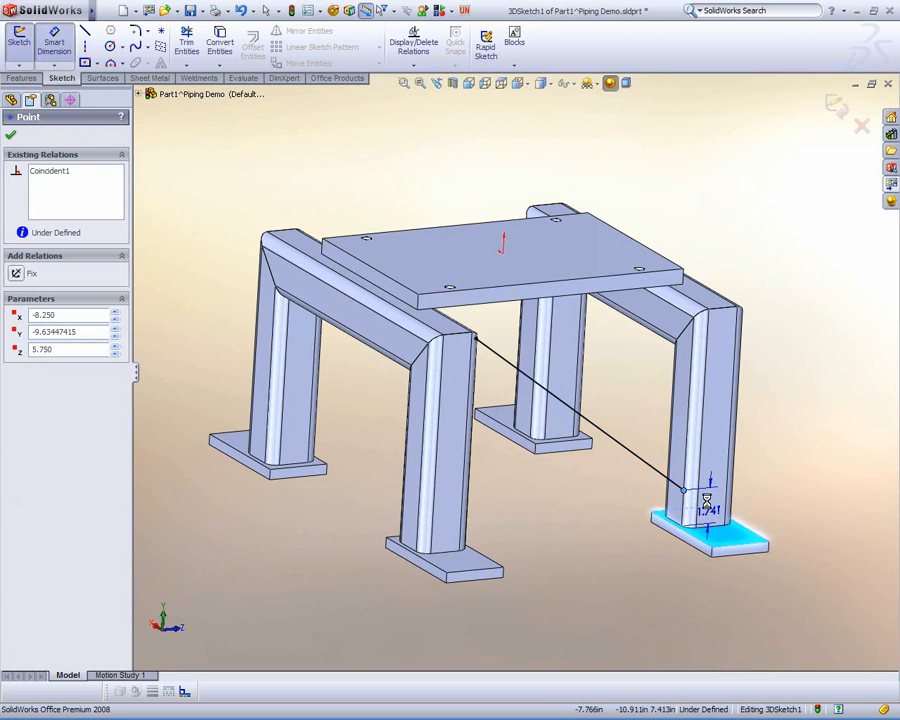
pyautogui.click(706, 500)
pyautogui.write('2')
pyautogui.press('Return')
pyautogui.press('Escape')
# - Draw a second diagonal brace line on the stand's other side, from the frame's upper corner to the opposite leg's lower part
pyautogui.moveTo(580, 470); pyautogui.dragTo(697, 392, button='middle')
pyautogui.press('s')
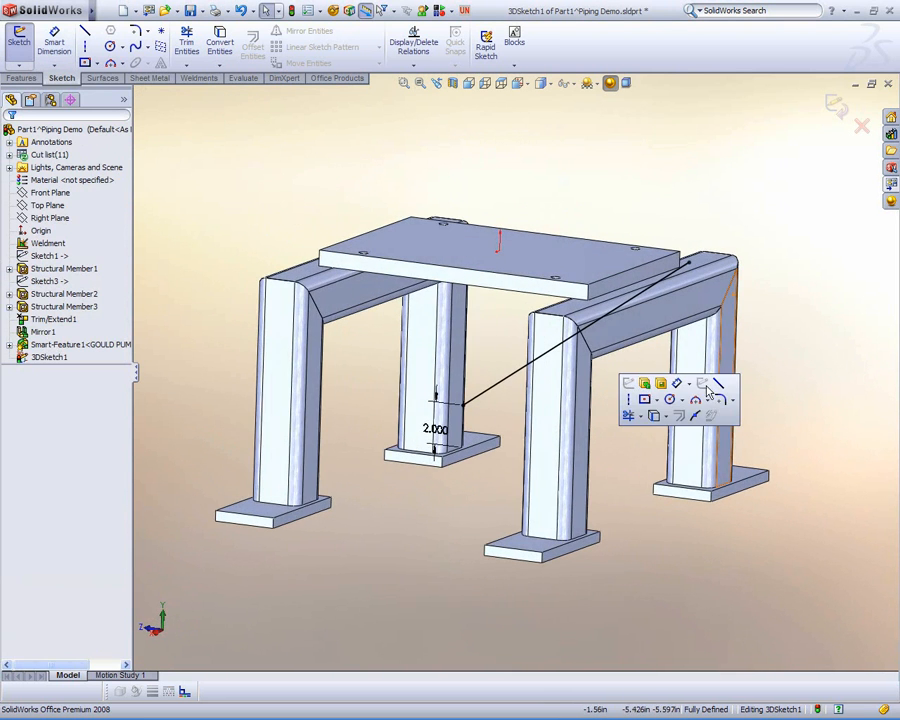
pyautogui.click(719, 386)
pyautogui.click(312, 302)
pyautogui.moveTo(312, 302); pyautogui.dragTo(603, 478, button='middle')
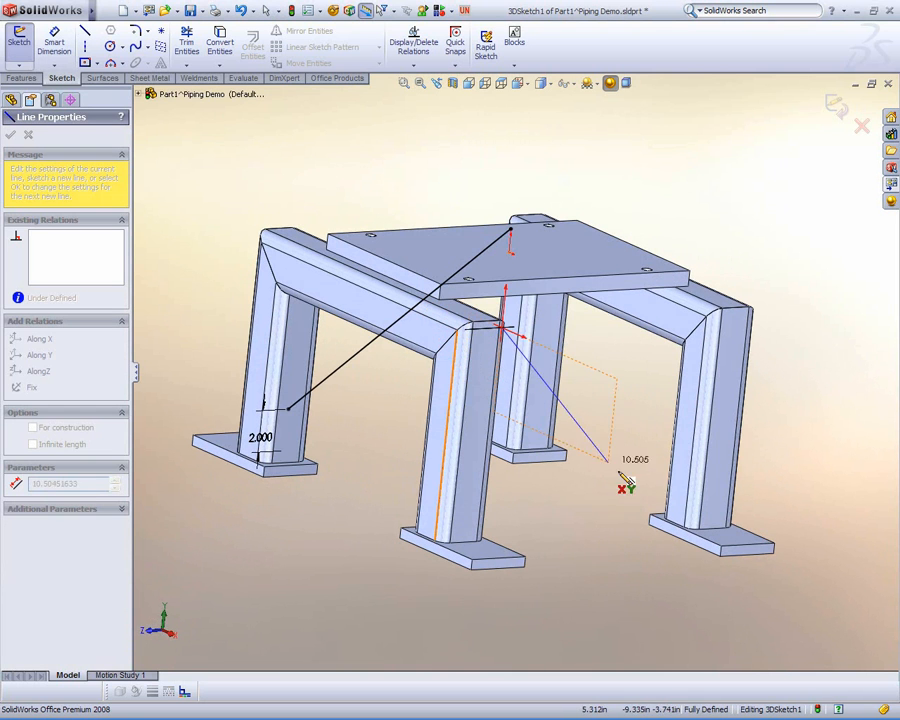
pyautogui.click(690, 498)
# - Dimension the second brace line's lower endpoint 2 in above its foot plate and finish the 3D sketch
pyautogui.press('s')
pyautogui.press('Escape')
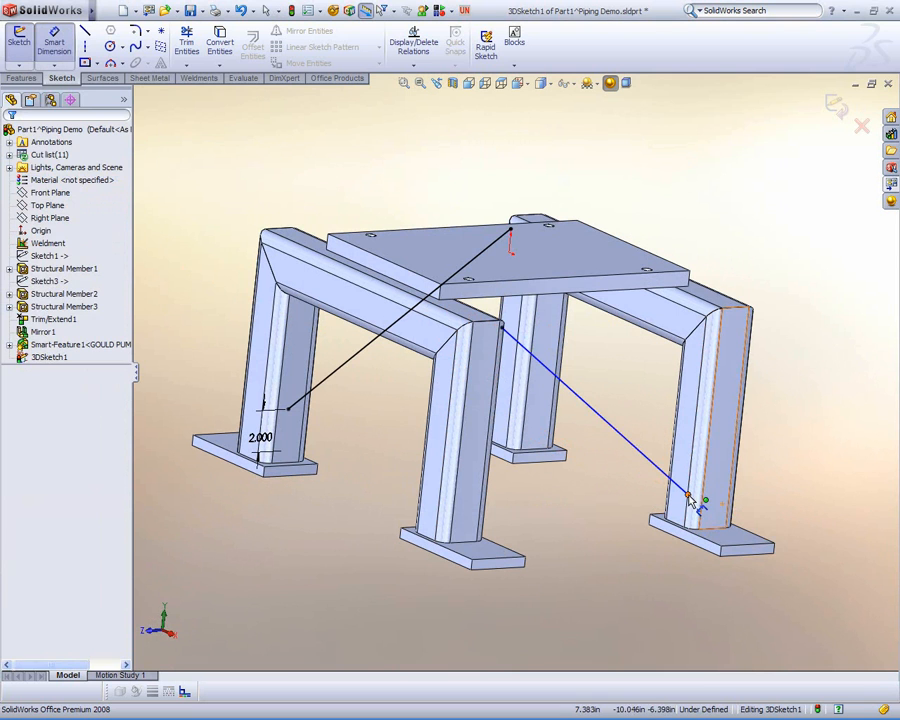
pyautogui.click(689, 495)
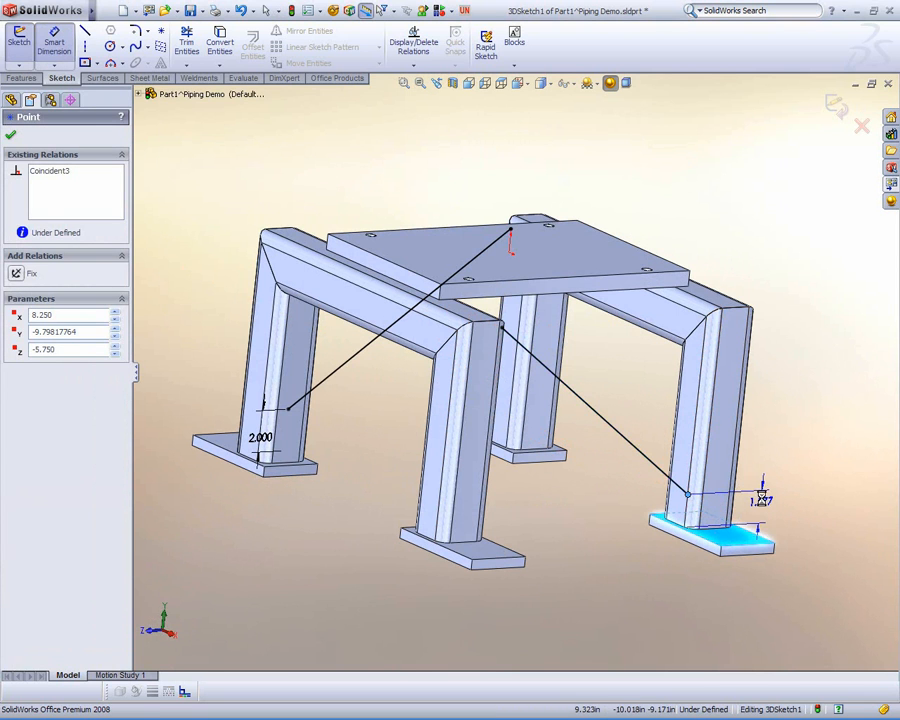
pyautogui.click(762, 497)
pyautogui.write('2')
pyautogui.press('Return')
pyautogui.moveTo(708, 482); pyautogui.dragTo(563, 362, button='middle')
pyautogui.click(835, 104)
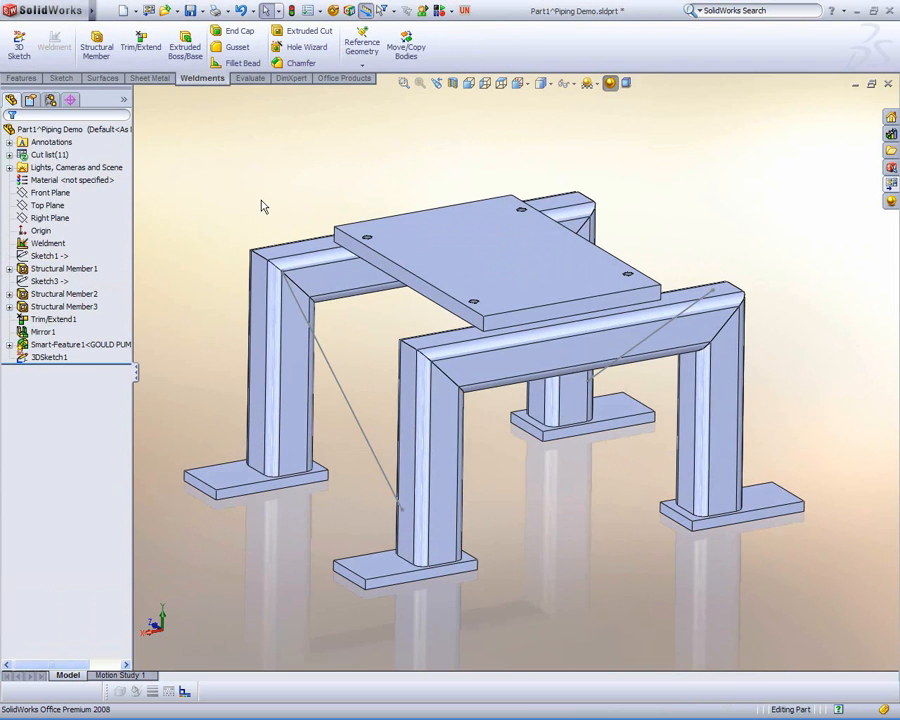
# - Create an ansi inch L Angle brace, size L1x1x0.125, along the first diagonal sketch line with its profile rotated 90 degrees
pyautogui.click(96, 45)
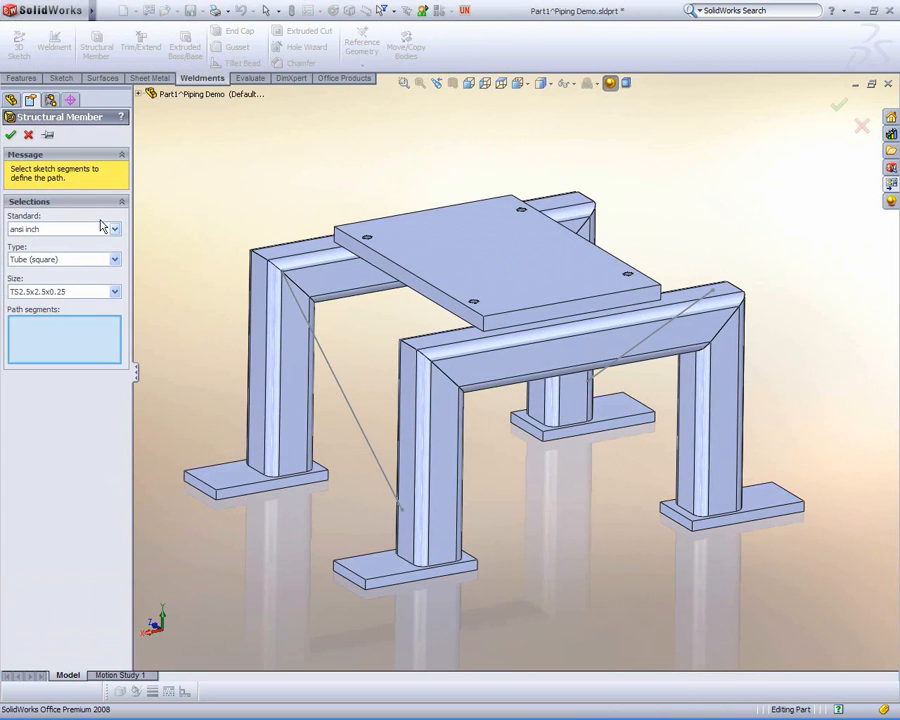
pyautogui.click(62, 259)
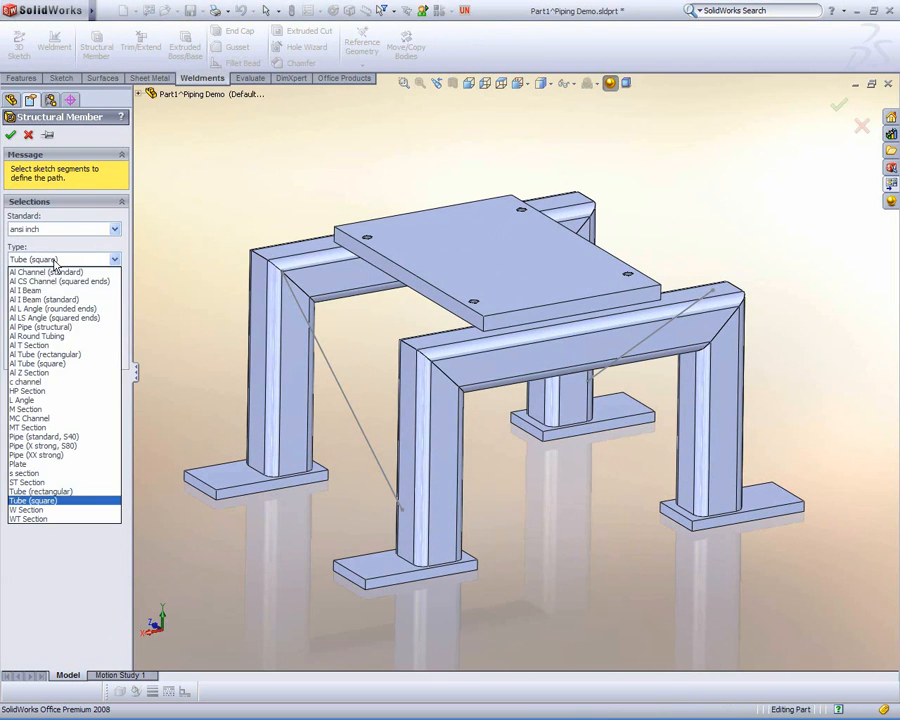
pyautogui.click(52, 399)
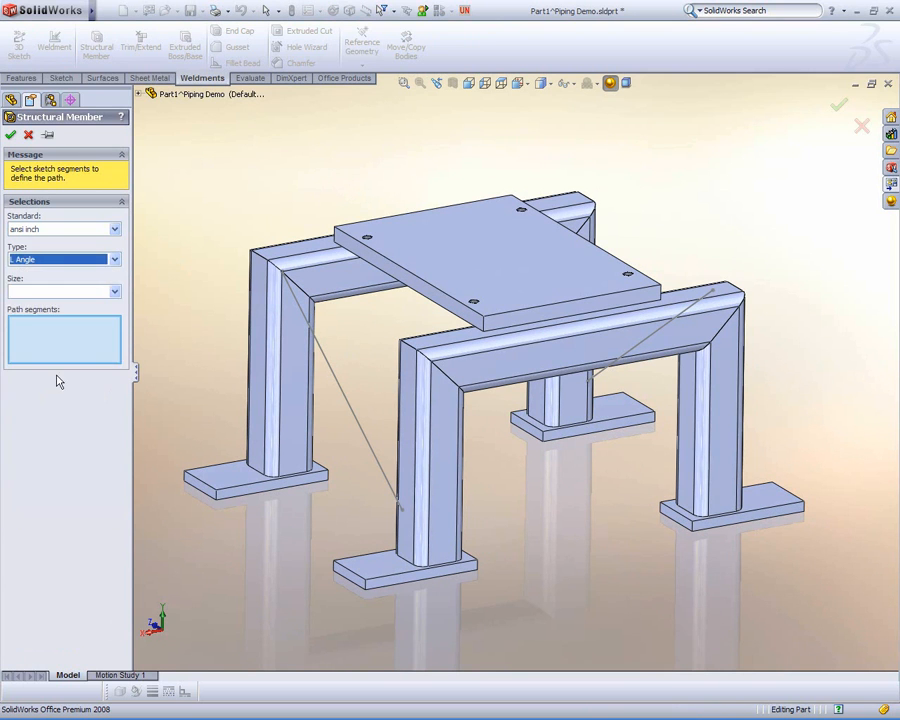
pyautogui.click(58, 292)
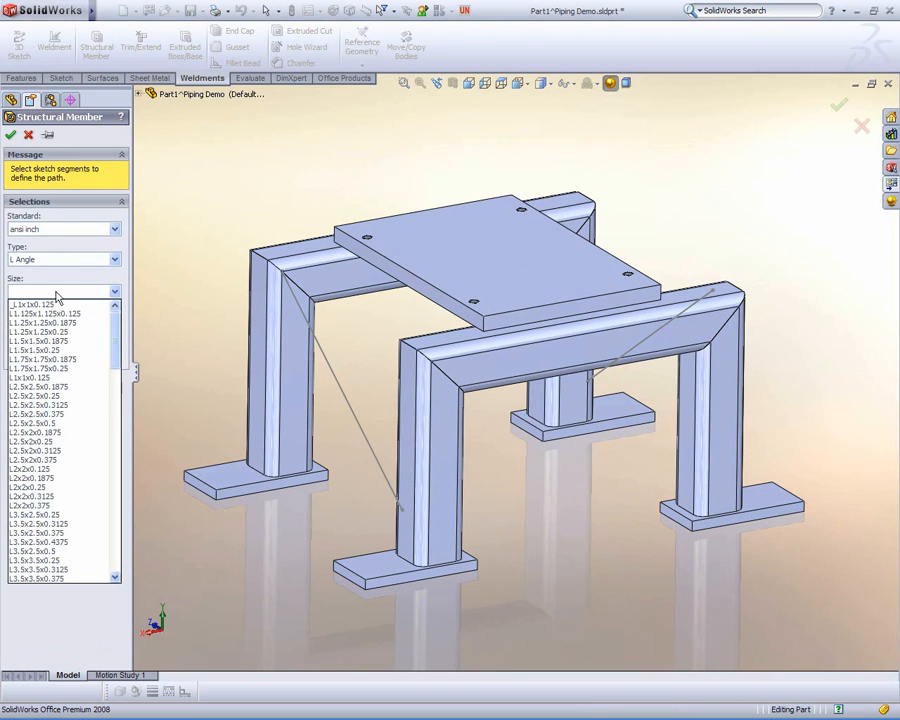
pyautogui.click(59, 379)
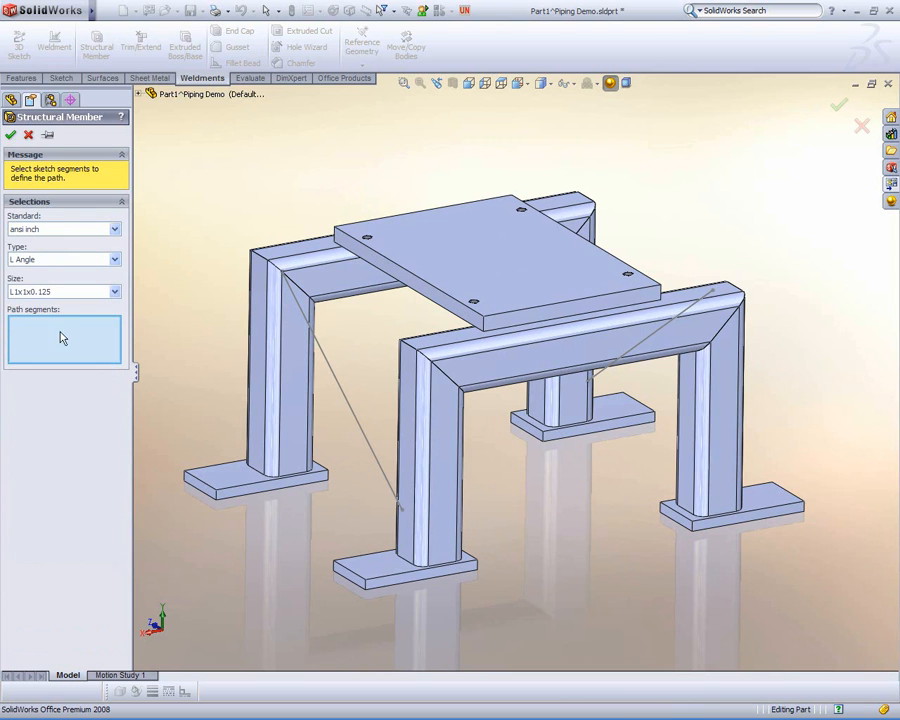
pyautogui.click(343, 393)
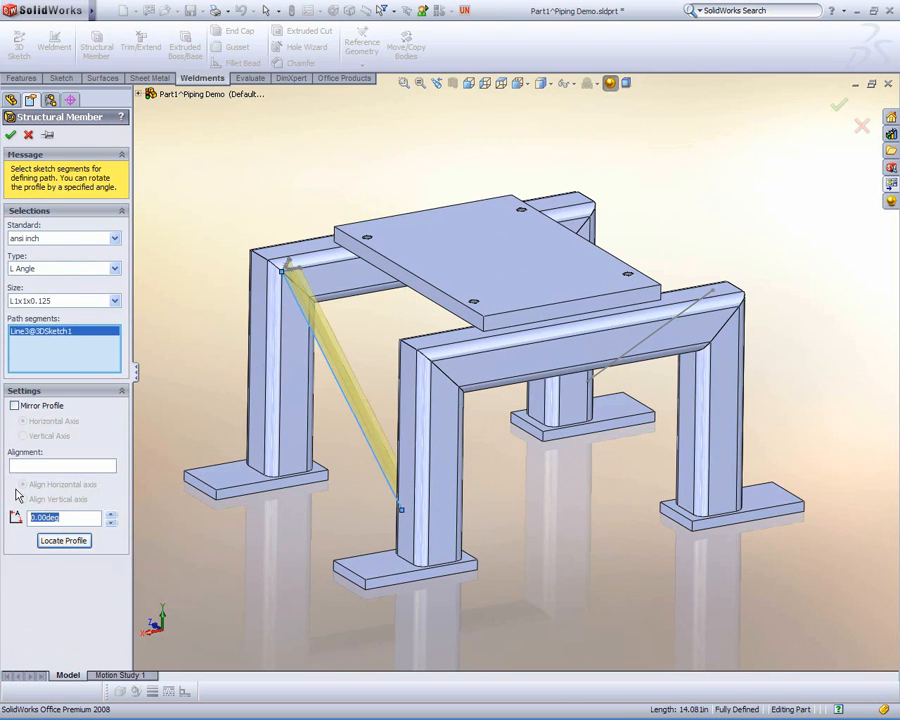
pyautogui.press('Return')
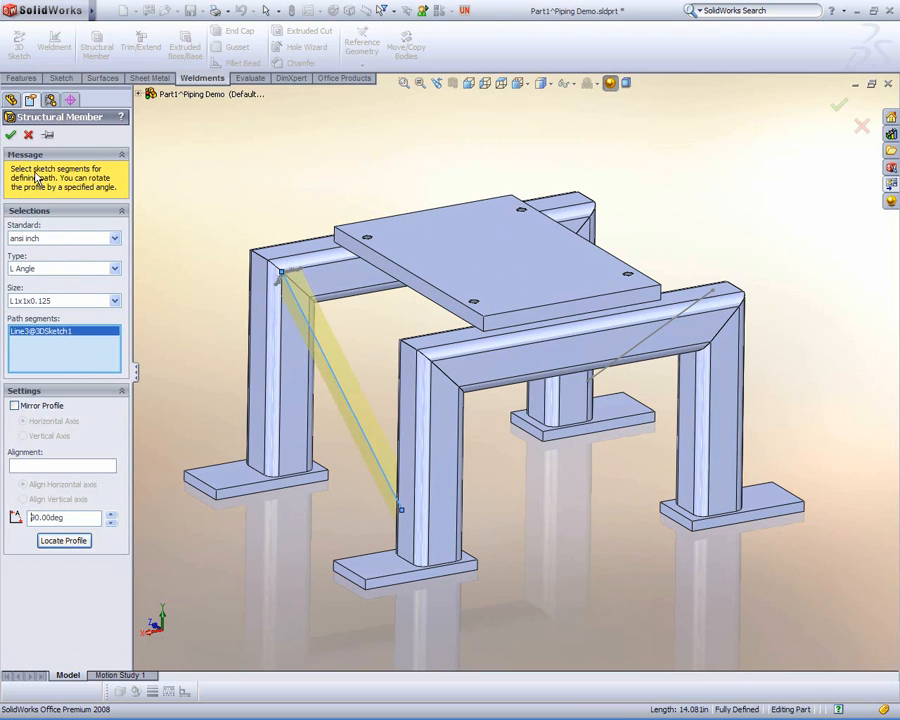
pyautogui.click(11, 136)
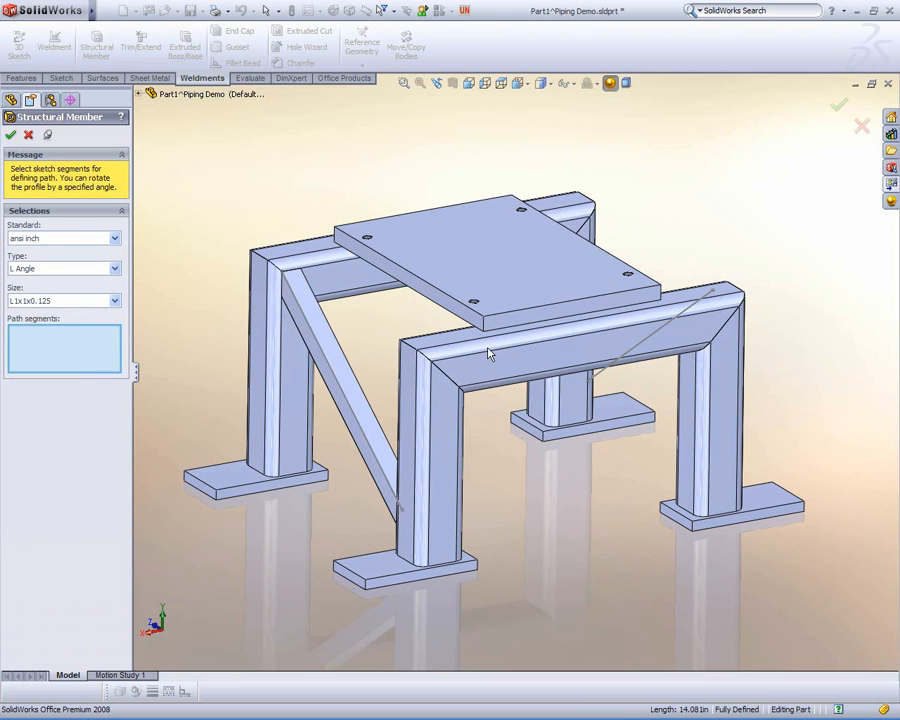
# - Add the same L1x1x0.125 angle brace along the second diagonal line, rotate its profile 90 degrees and finish the structural members
pyautogui.click(645, 350)
pyautogui.moveTo(645, 350)
pyautogui.mouseDown(button='middle')
pyautogui.moveTo(749, 345)
pyautogui.moveTo(743, 378)
pyautogui.mouseUp(button='middle')
pyautogui.scroll(-3, 330, 298)
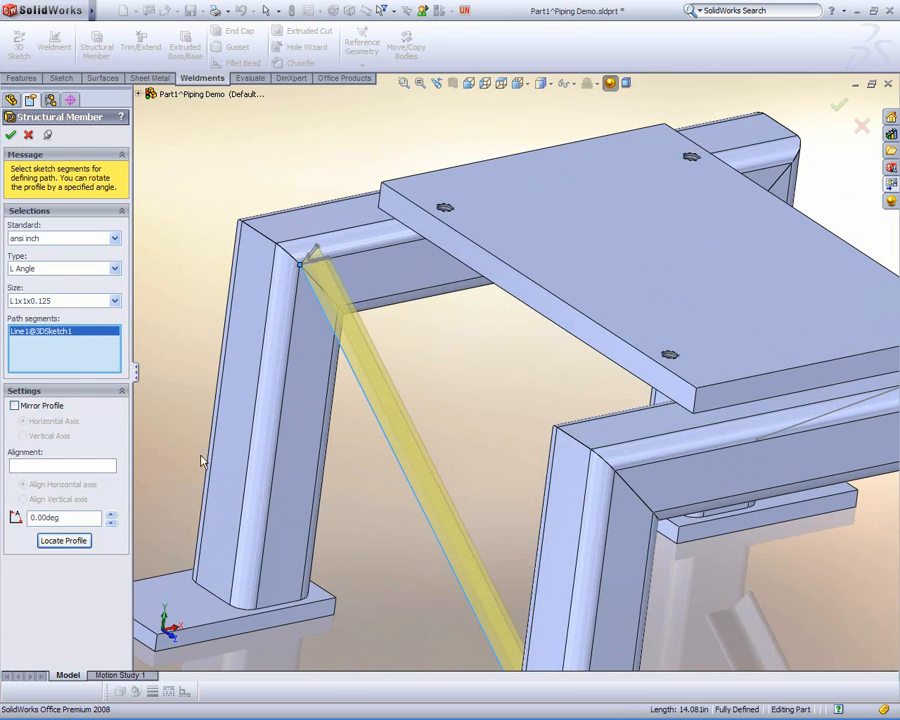
pyautogui.write('90')
pyautogui.press('Return')
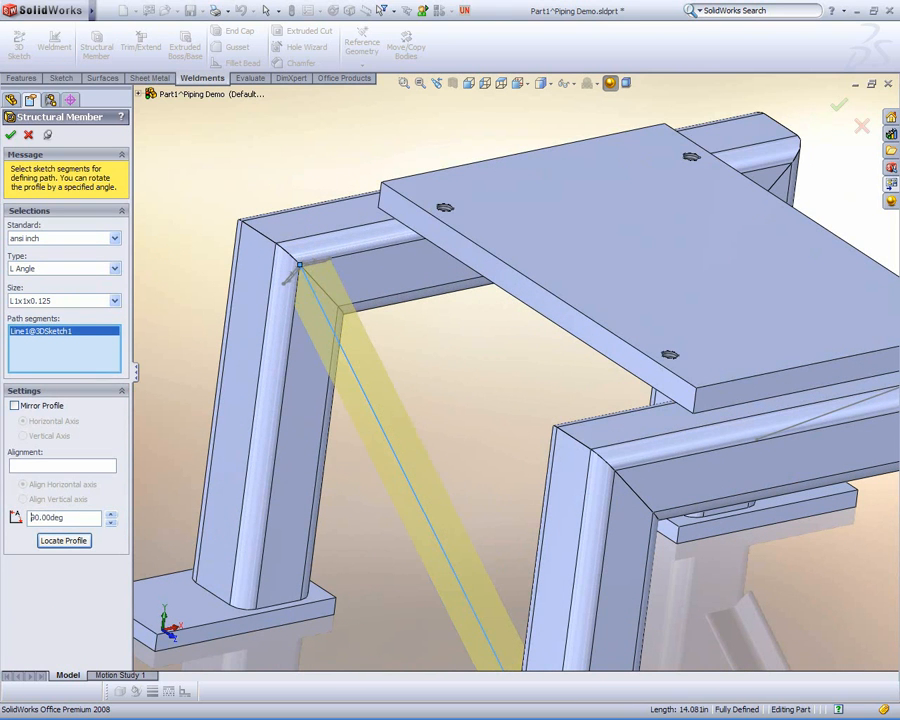
pyautogui.click(8, 137)
pyautogui.click(30, 135)
pyautogui.scroll(3, 343, 358)
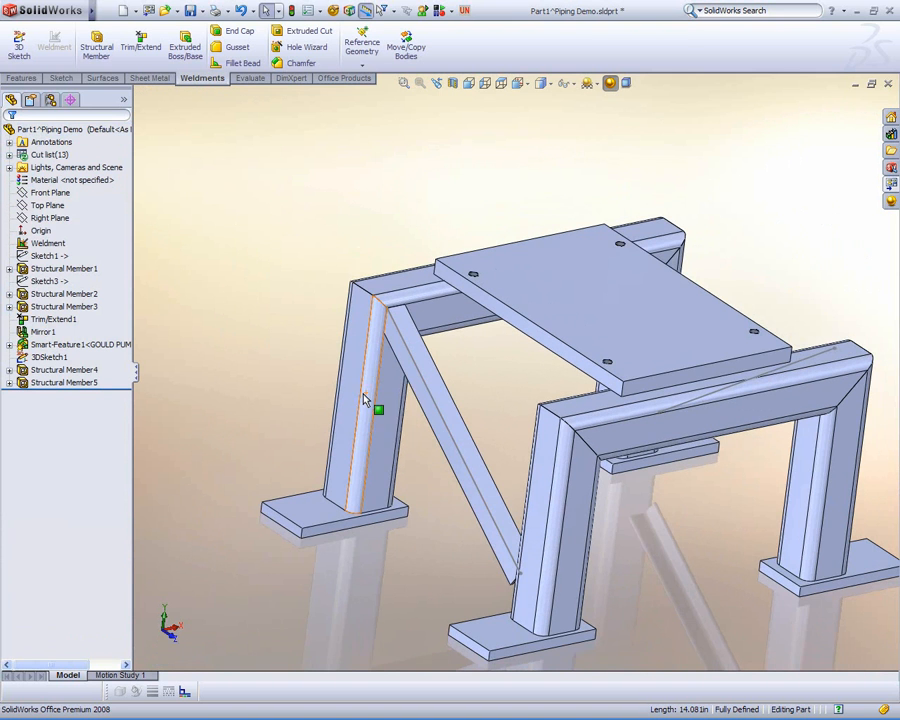
# - Hide the 3D sketch containing the two diagonal brace lines
pyautogui.rightClick(424, 385)
pyautogui.click(449, 358)
pyautogui.moveTo(442, 370); pyautogui.dragTo(505, 364, button='middle')
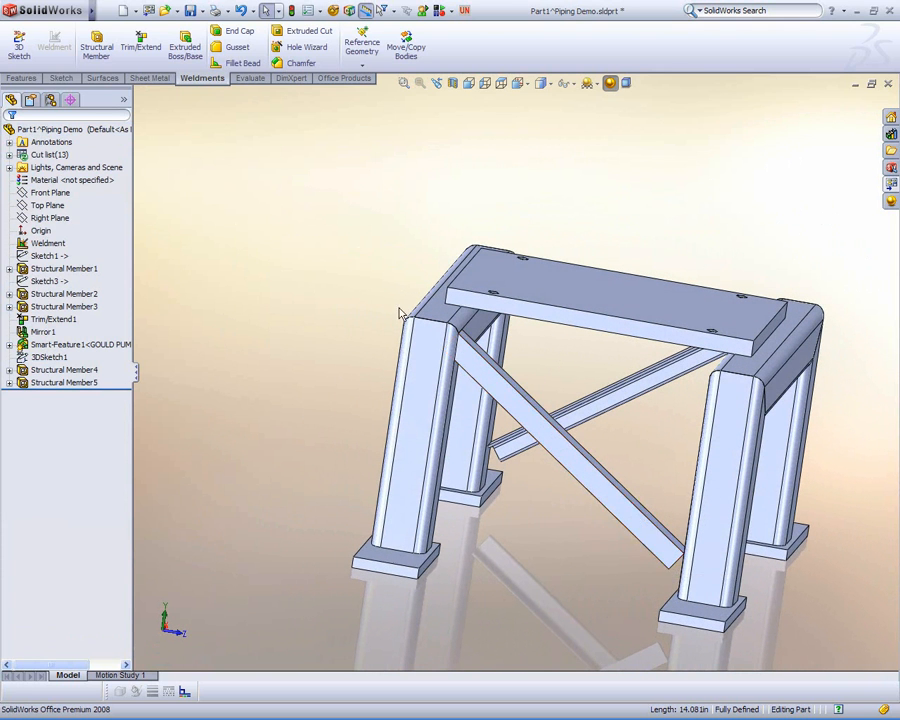
# - Trim/Extend both angle braces to planar faces of the legs on the two opposite tube frames
pyautogui.click(141, 42)
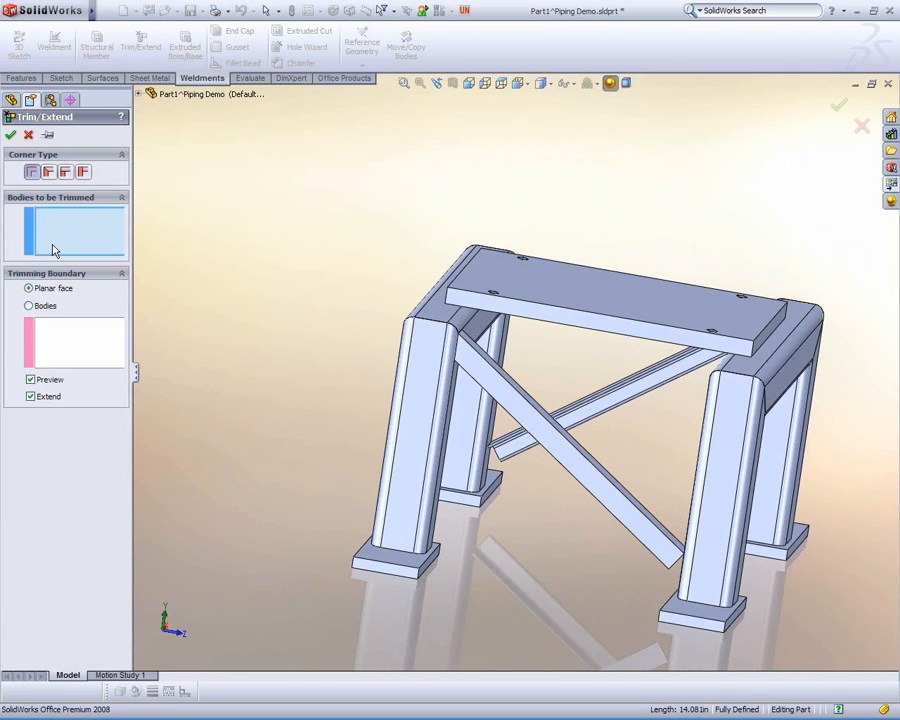
pyautogui.click(534, 426)
pyautogui.click(587, 412)
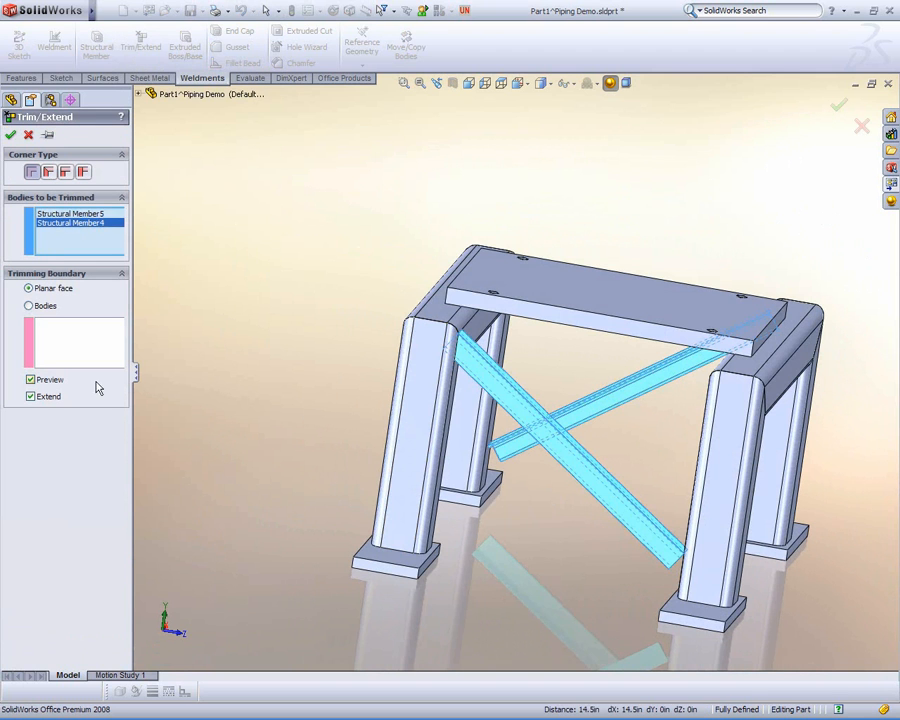
pyautogui.click(93, 362)
pyautogui.moveTo(402, 443); pyautogui.dragTo(810, 422, button='middle')
pyautogui.click(416, 437)
pyautogui.click(810, 420)
pyautogui.rightClick(808, 416)
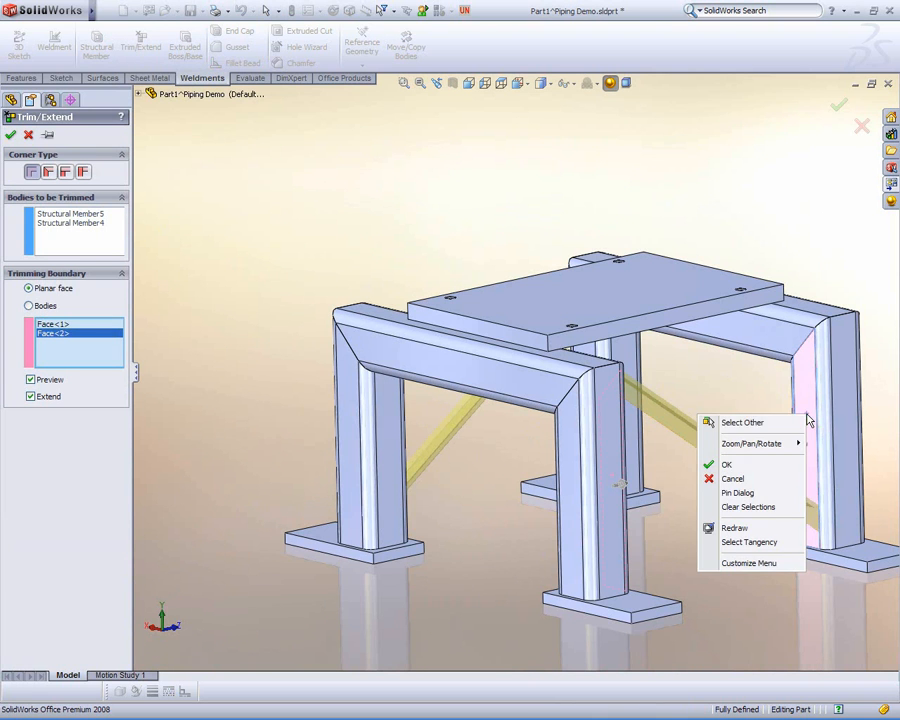
pyautogui.click(758, 466)
pyautogui.moveTo(753, 475); pyautogui.dragTo(530, 430, button='middle')
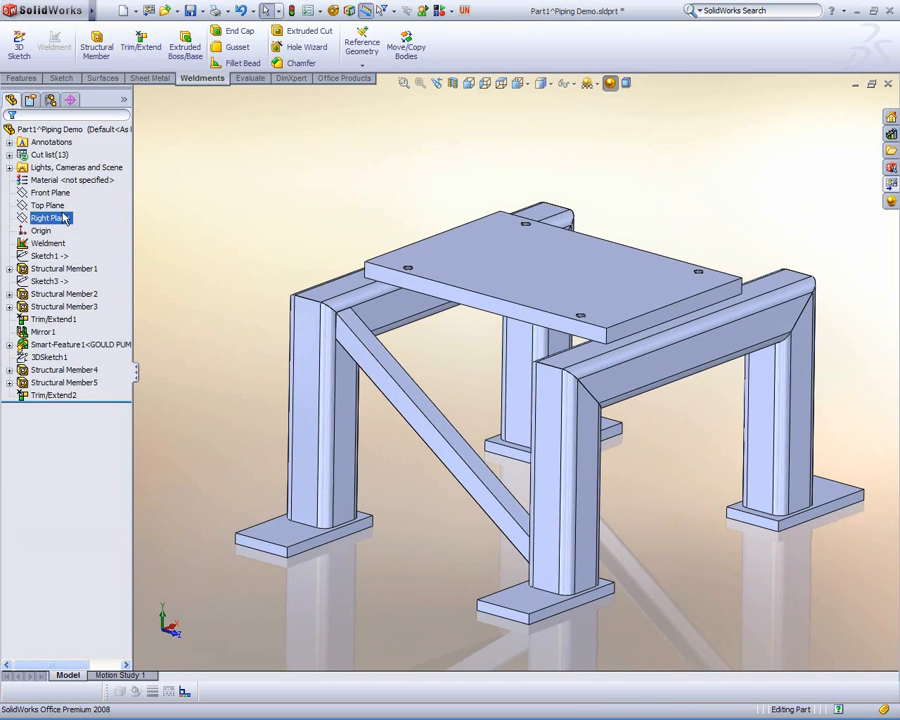
# - Assign Plain Carbon Steel as the weldment part's material
pyautogui.rightClick(63, 184)
pyautogui.click(163, 205)
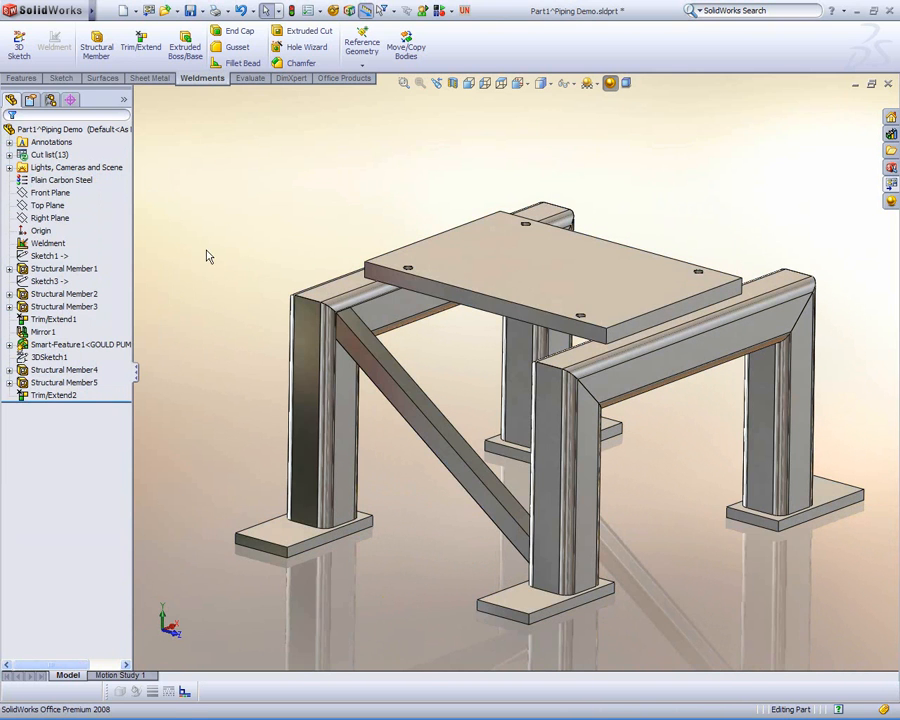
pyautogui.click(437, 282)
pyautogui.moveTo(530, 277)
pyautogui.mouseDown(button='middle')
pyautogui.moveTo(247, 255)
pyautogui.moveTo(285, 273)
pyautogui.moveTo(547, 284)
pyautogui.mouseUp(button='middle')
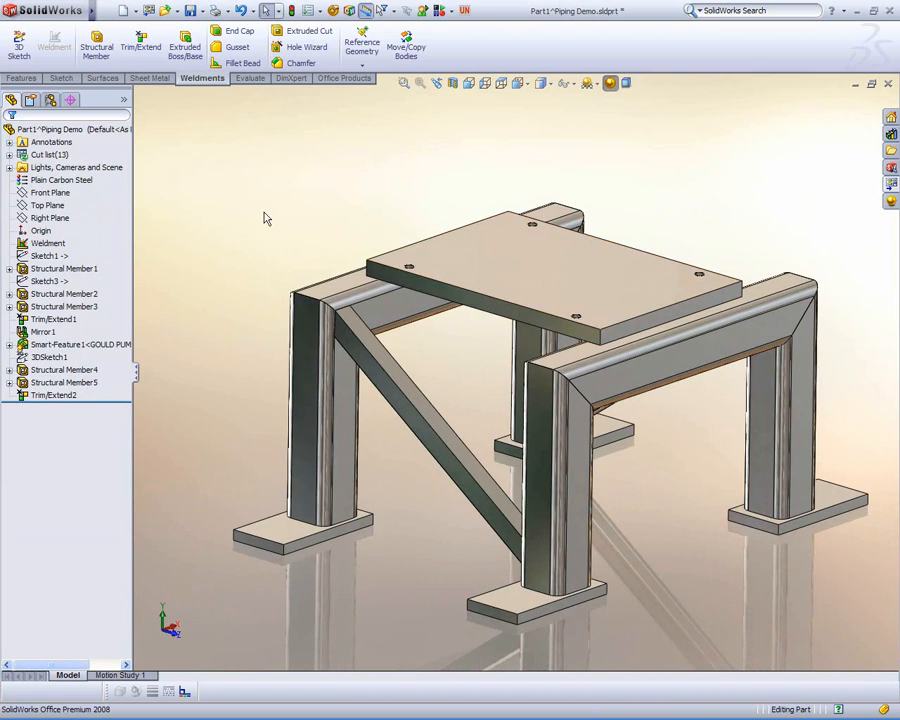
# - Update the weldment cut list and check which members its item groups contain
pyautogui.click(8, 155)
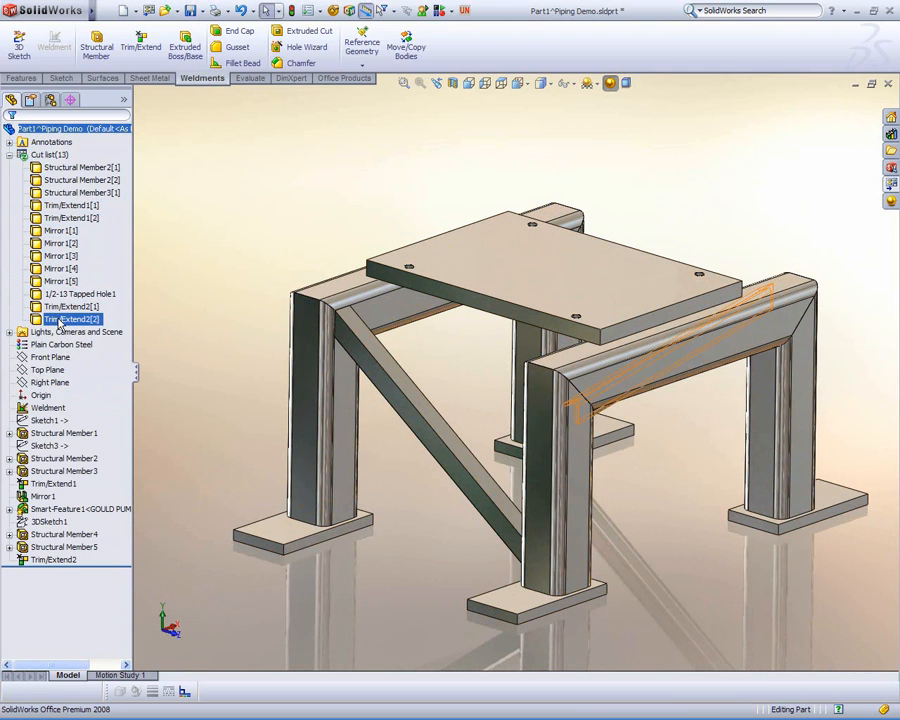
pyautogui.rightClick(48, 155)
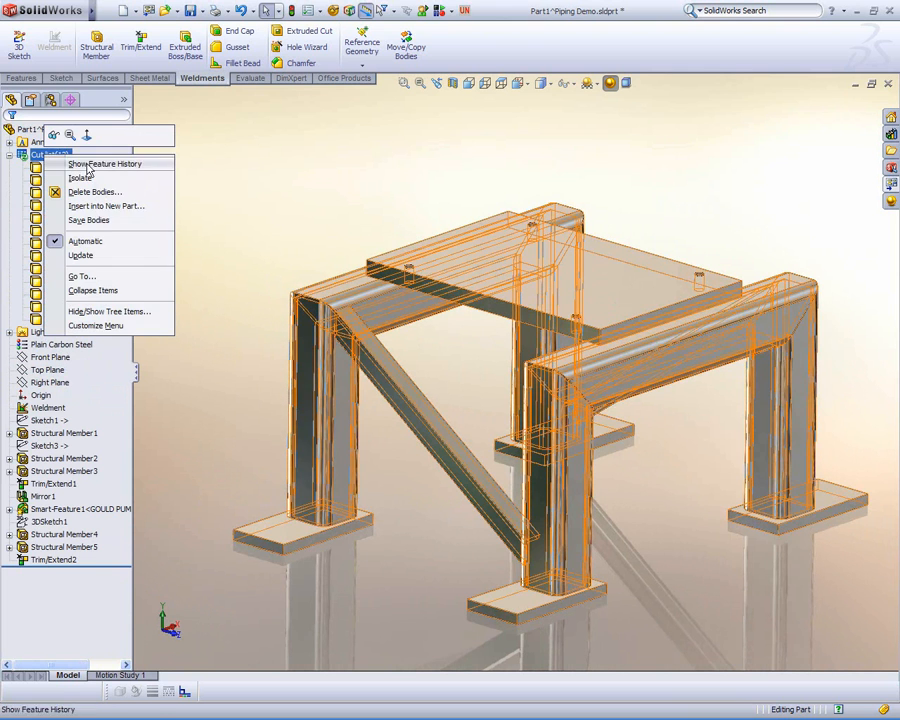
pyautogui.click(80, 255)
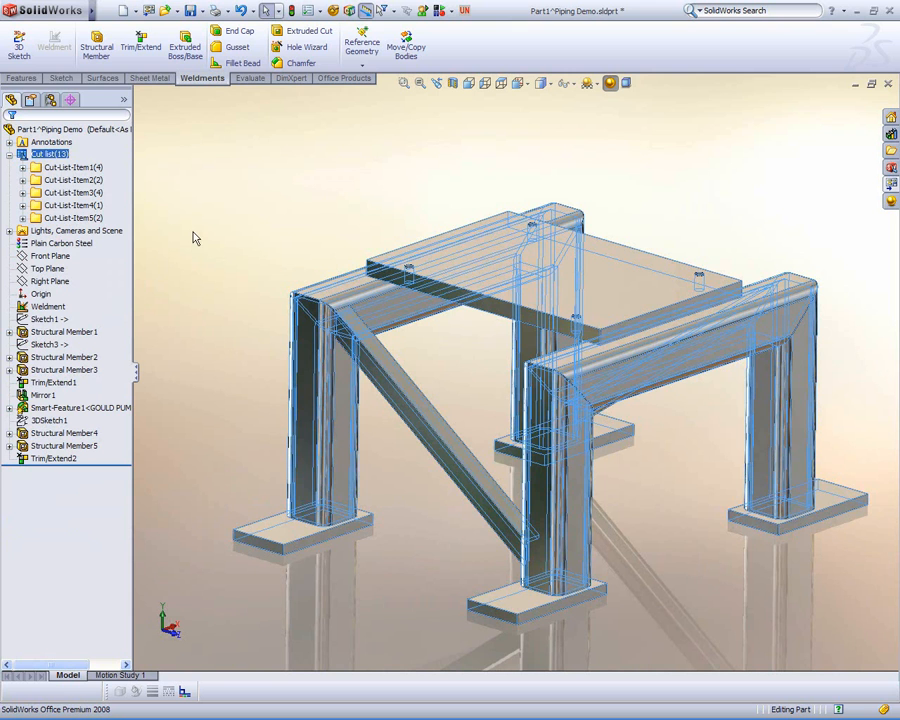
pyautogui.click(78, 168)
pyautogui.click(80, 194)
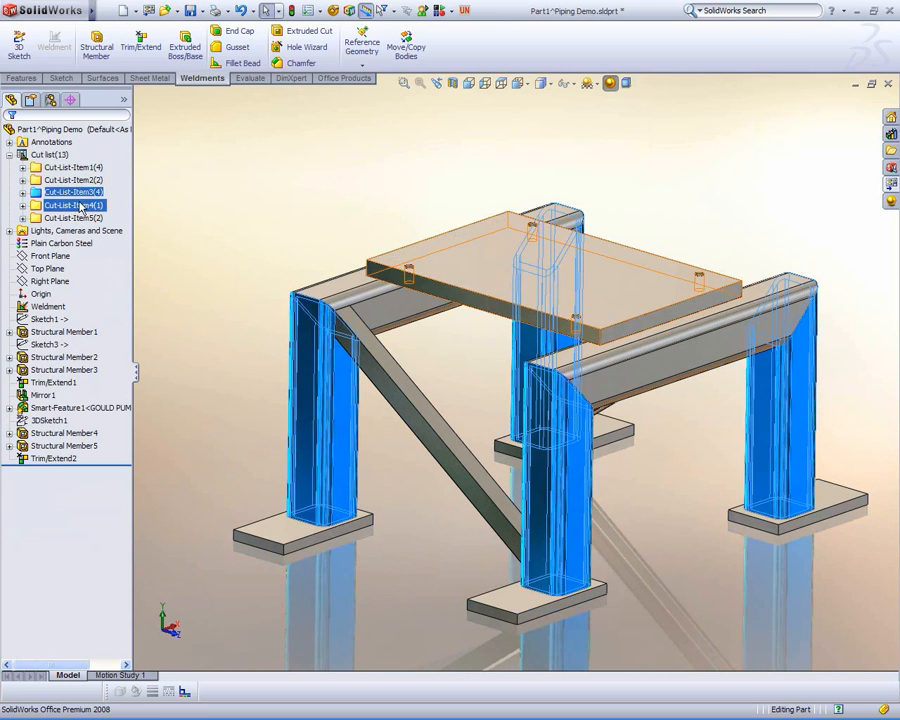
pyautogui.click(78, 205)
pyautogui.click(78, 218)
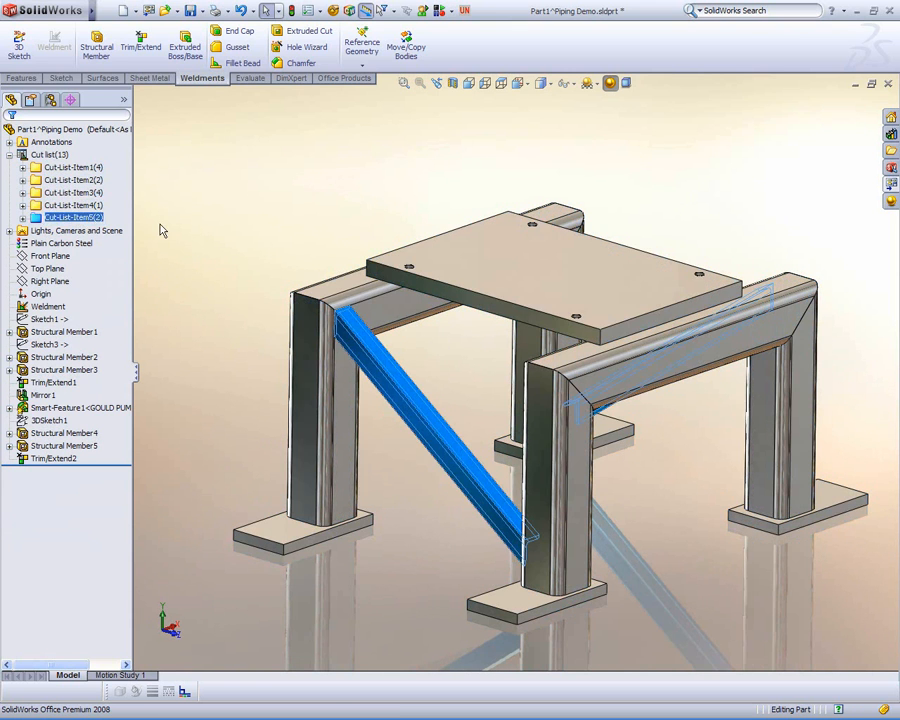
pyautogui.click(161, 227)
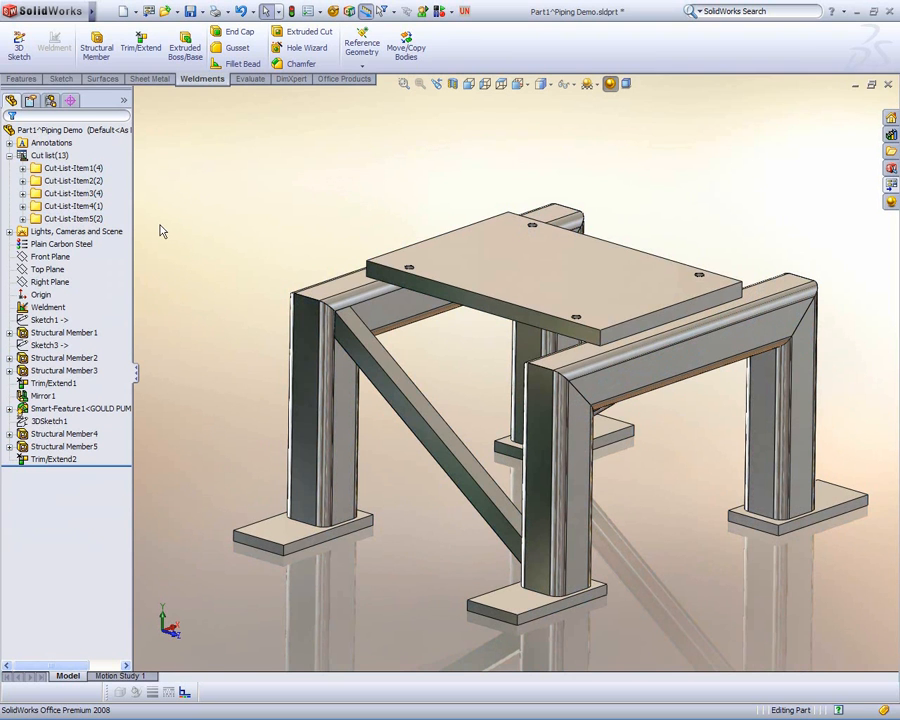
# - Save the part as a separate file named weldment in the Components folder
pyautogui.click(201, 11)
pyautogui.click(215, 40)
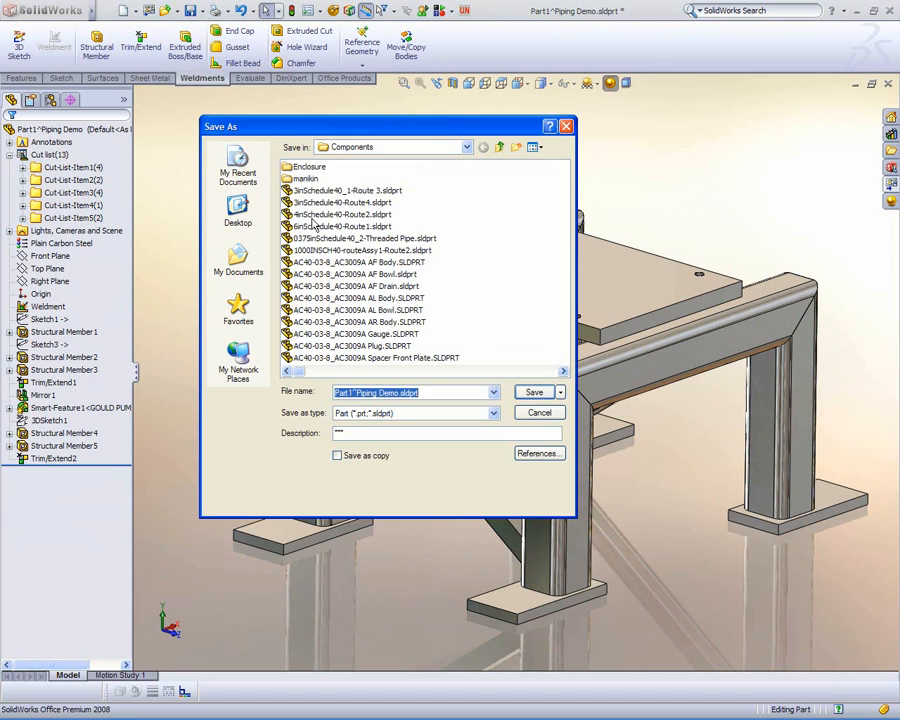
pyautogui.write('weldment')
pyautogui.press('Return')
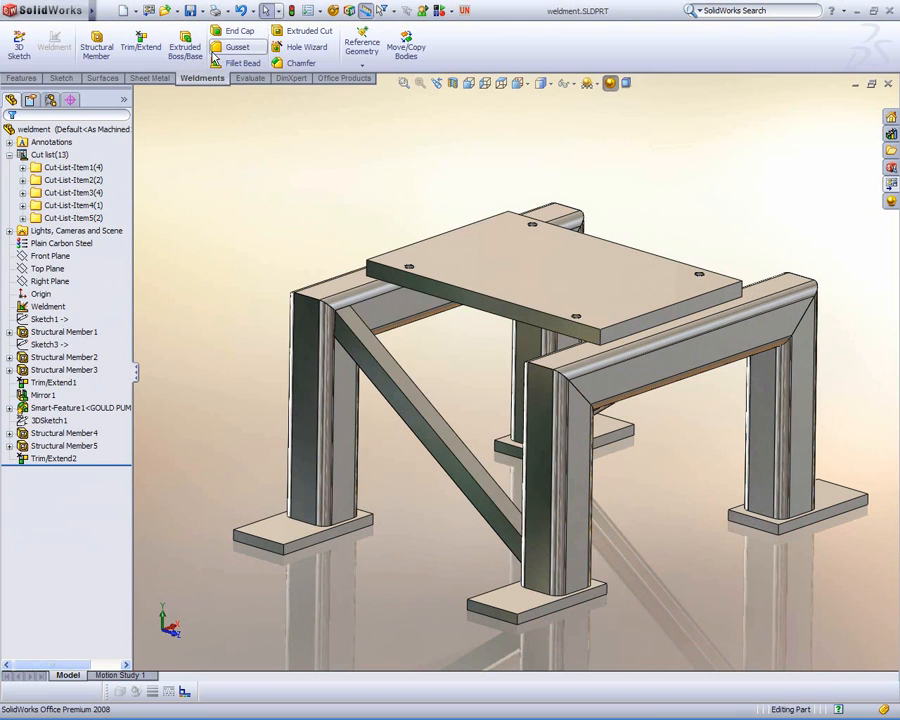
# - Make a drawing of the part from the Inch-C template and place its front view with projected right-side and top views
pyautogui.click(148, 10)
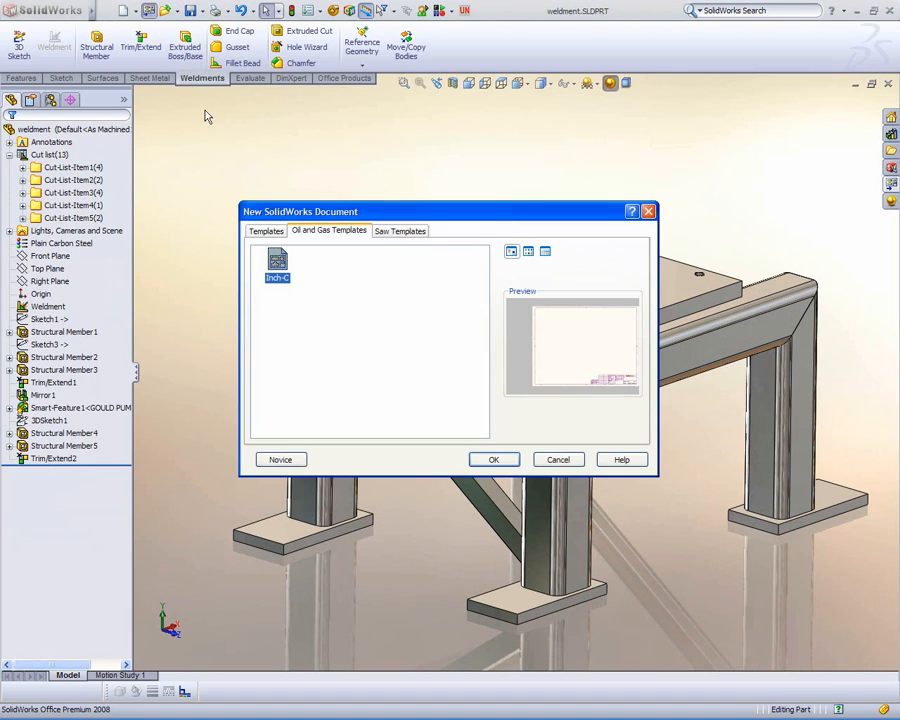
pyautogui.doubleClick(277, 266)
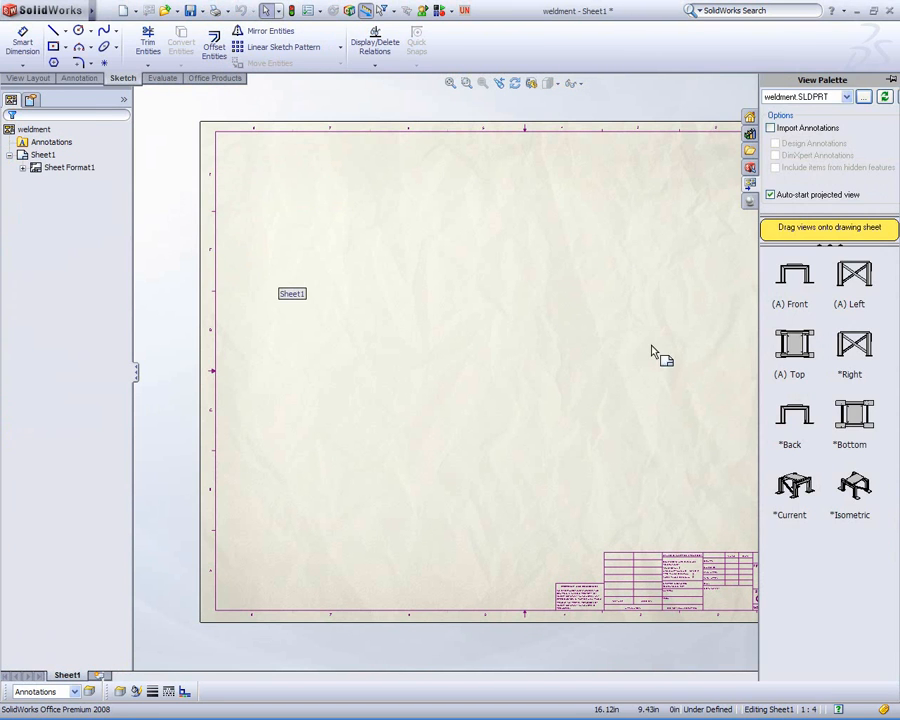
pyautogui.moveTo(785, 285); pyautogui.dragTo(380, 435)
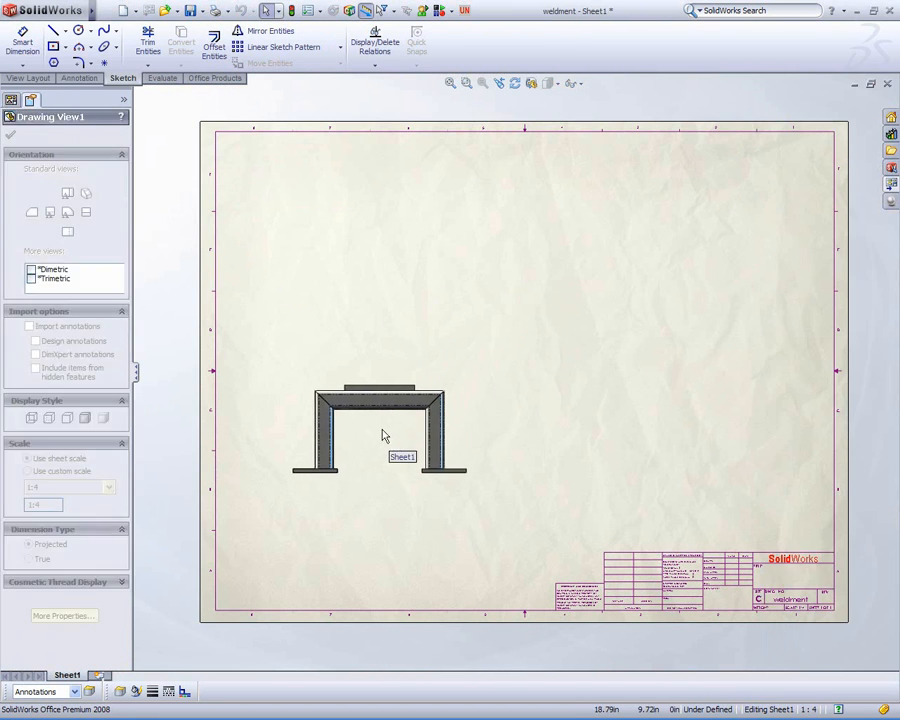
pyautogui.click(630, 428)
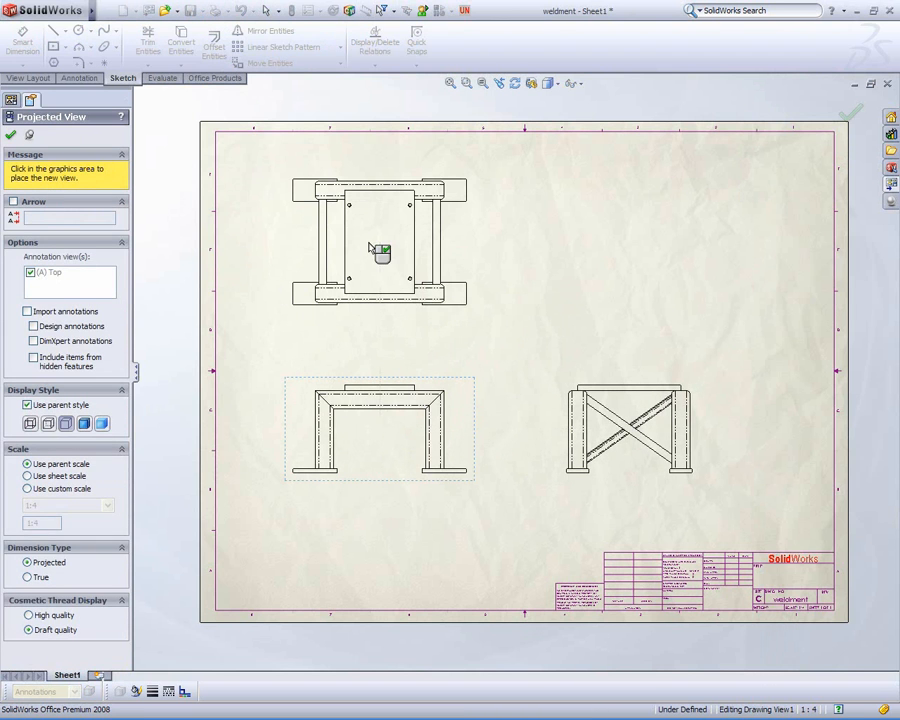
pyautogui.click(370, 248)
pyautogui.press('Escape')
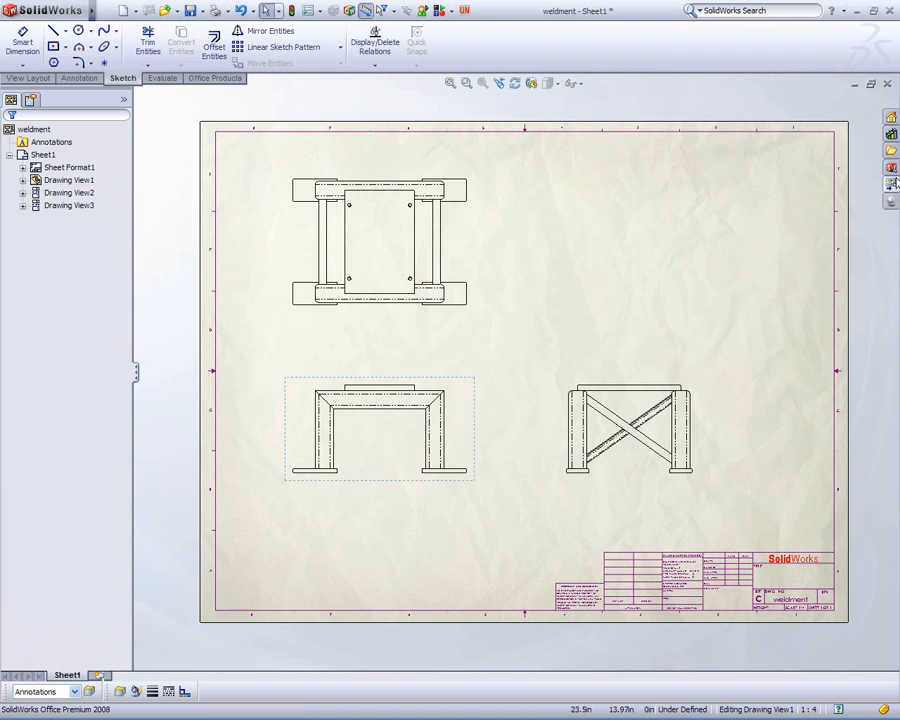
# - Add a pictorial view of the stand beside the top view, and shift the front and top views lower on the sheet
pyautogui.click(891, 186)
pyautogui.moveTo(857, 365); pyautogui.dragTo(630, 300)
pyautogui.click(417, 393)
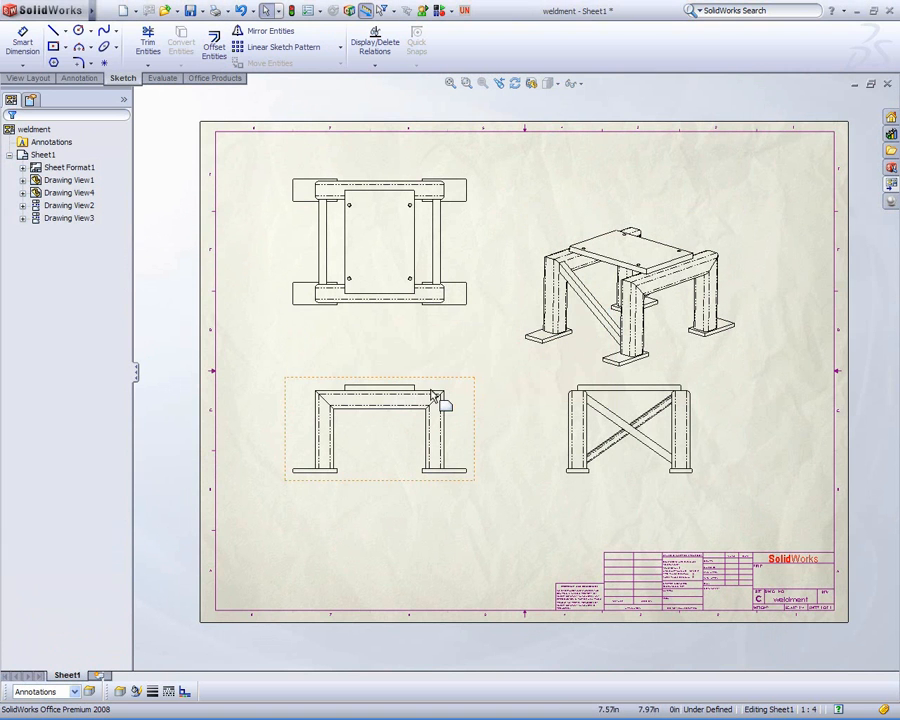
pyautogui.moveTo(427, 412); pyautogui.dragTo(416, 472)
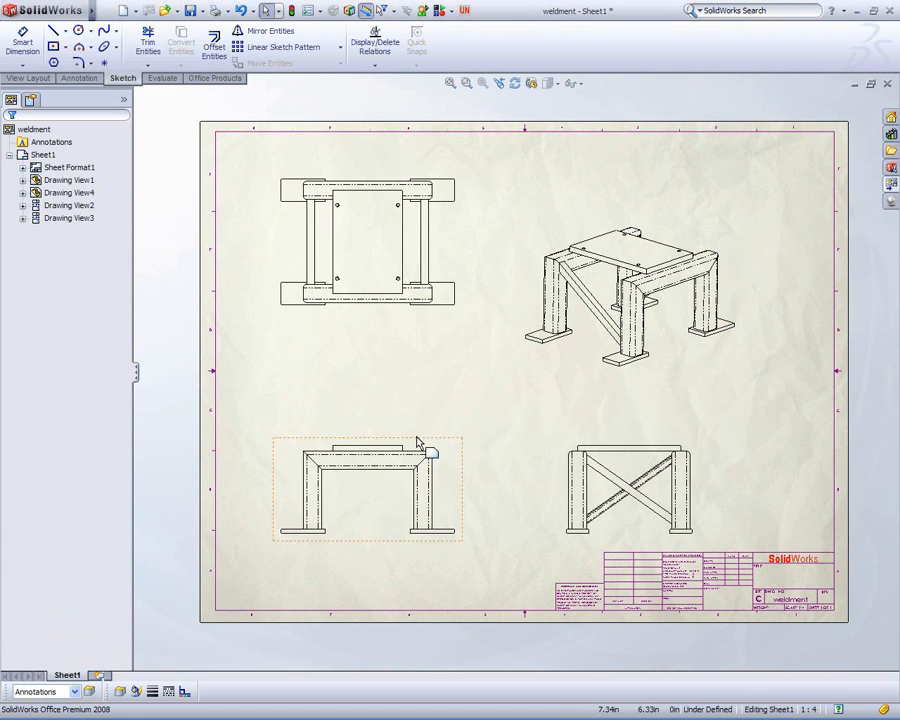
pyautogui.moveTo(390, 305); pyautogui.dragTo(372, 326)
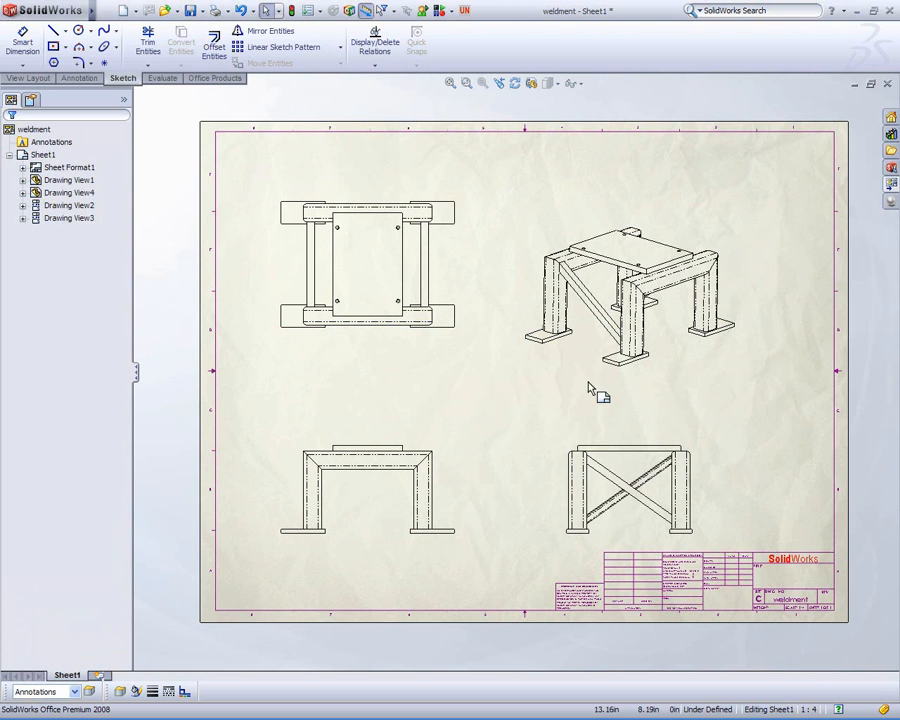
# - Insert an anchored weldment cut list table for the pictorial view using the CUT LIST template, and review its rows
pyautogui.rightClick(678, 241)
pyautogui.moveTo(712, 355)
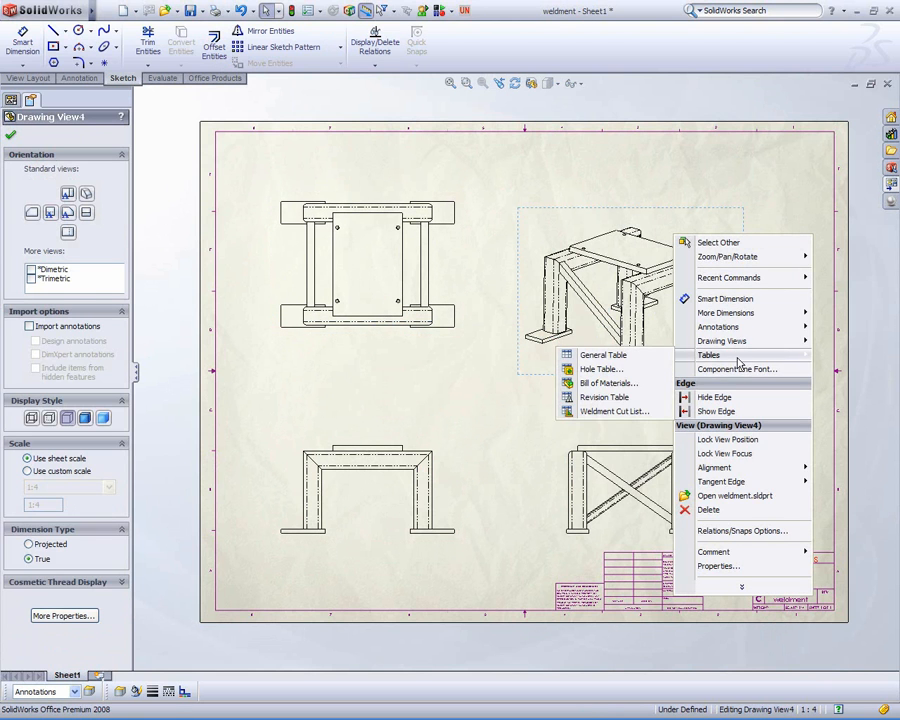
pyautogui.click(630, 412)
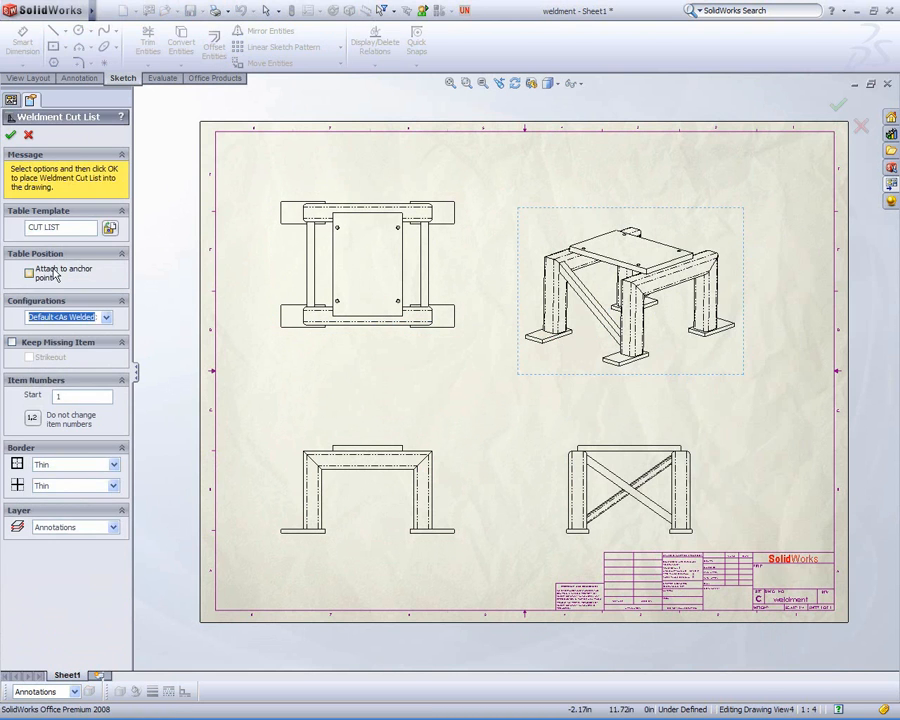
pyautogui.click(11, 135)
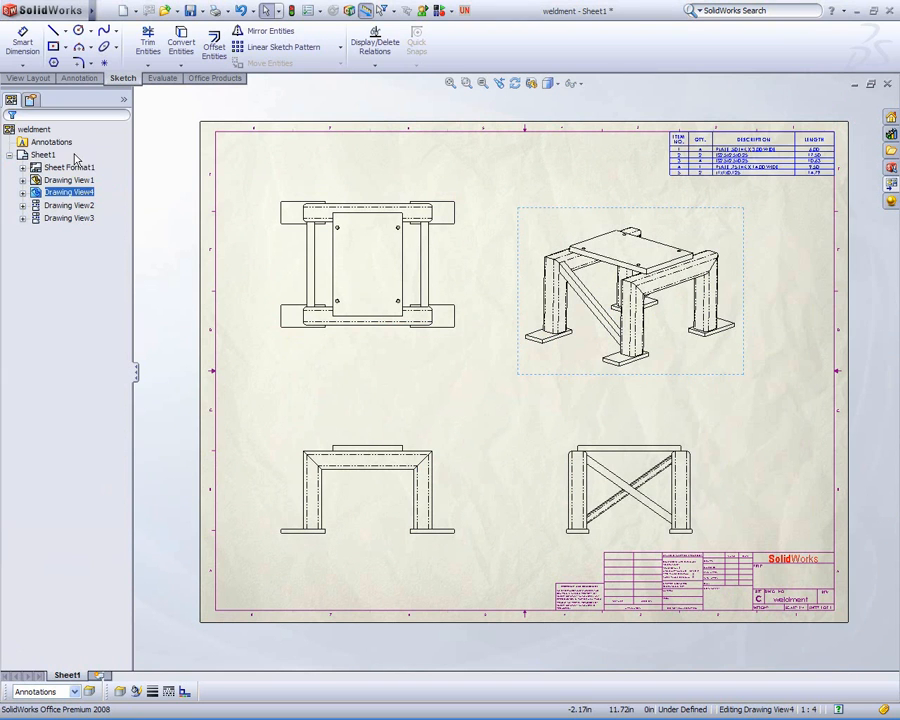
pyautogui.click(730, 197)
pyautogui.scroll(-2, 740, 196)
pyautogui.scroll(-5, 752, 199)
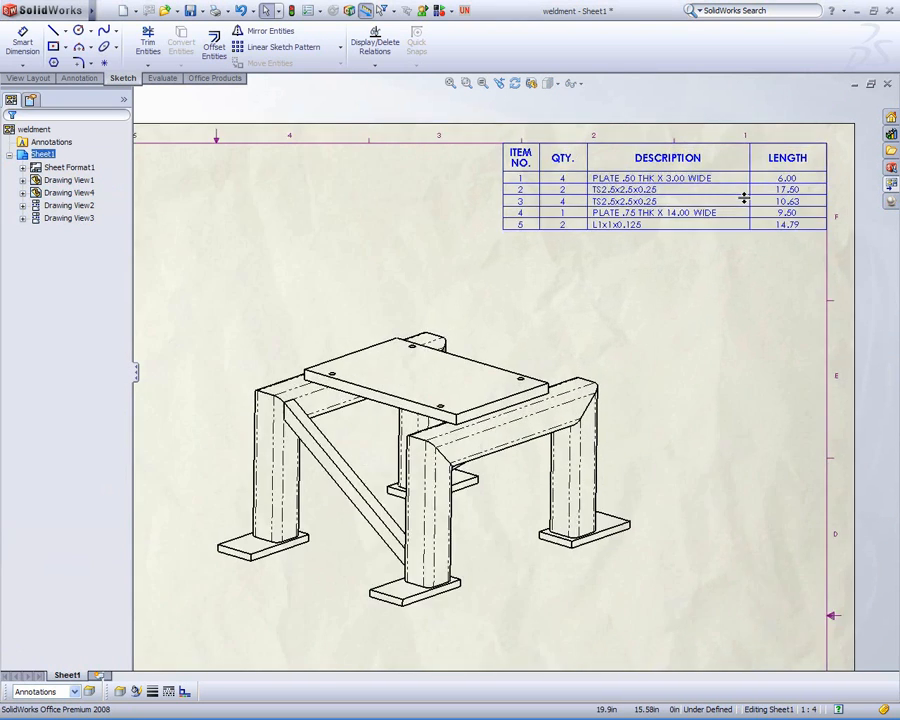
pyautogui.scroll(-2, 610, 319)
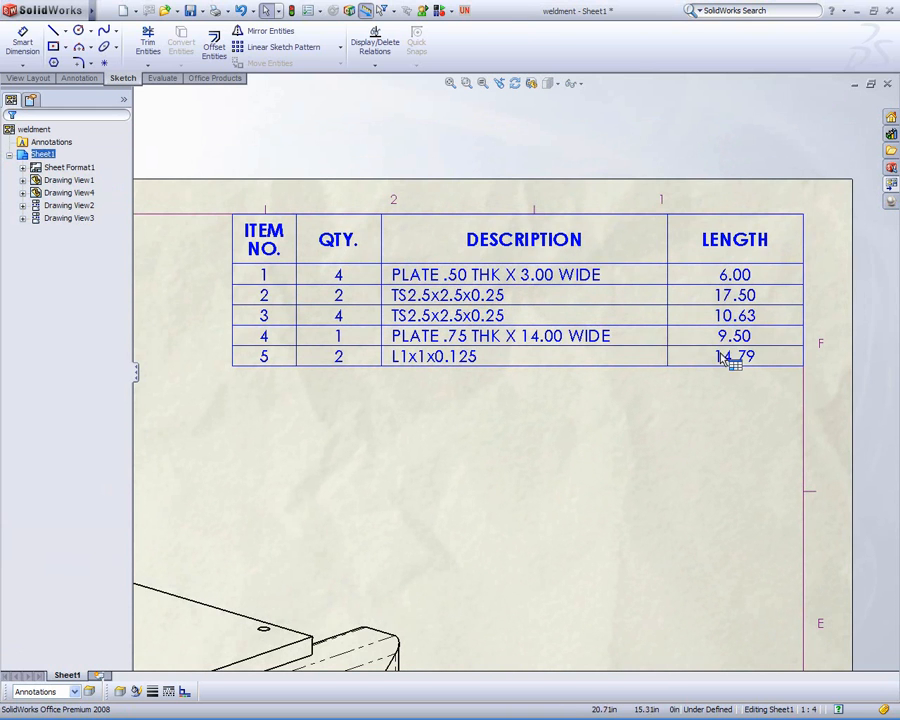
# - Auto-balloon the pictorial view with item numbers attached to faces, keeping the square layout and ignoring multiple instances
pyautogui.scroll(5, 570, 478)
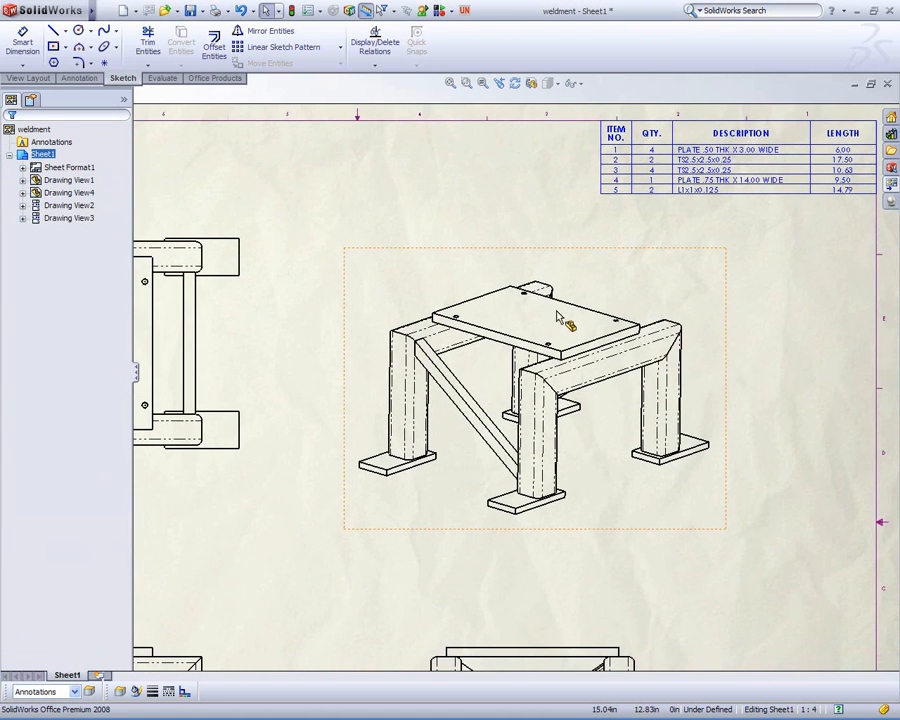
pyautogui.click(560, 318)
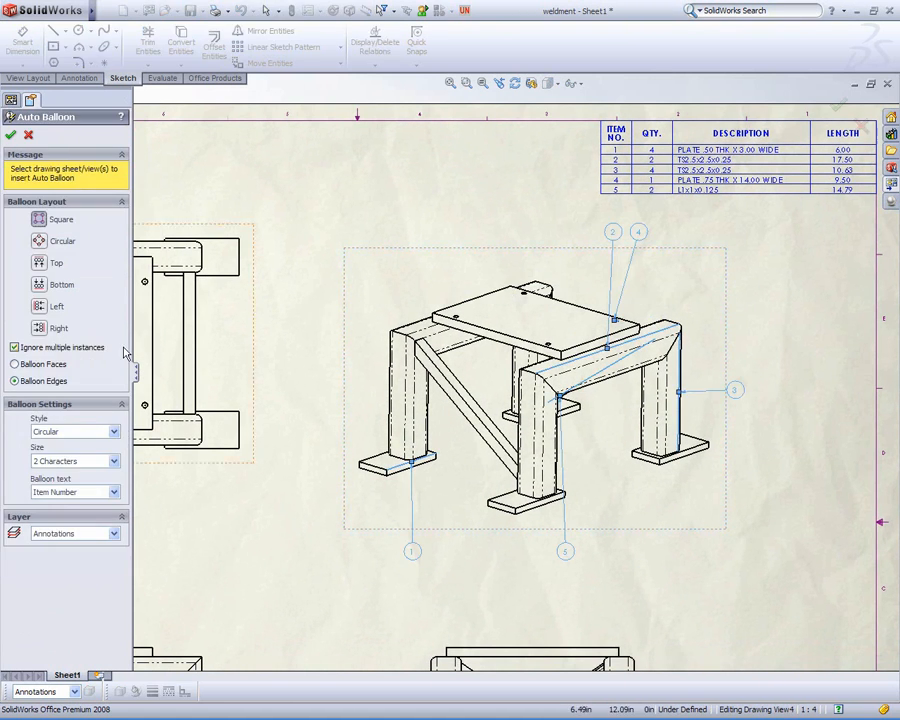
pyautogui.click(48, 363)
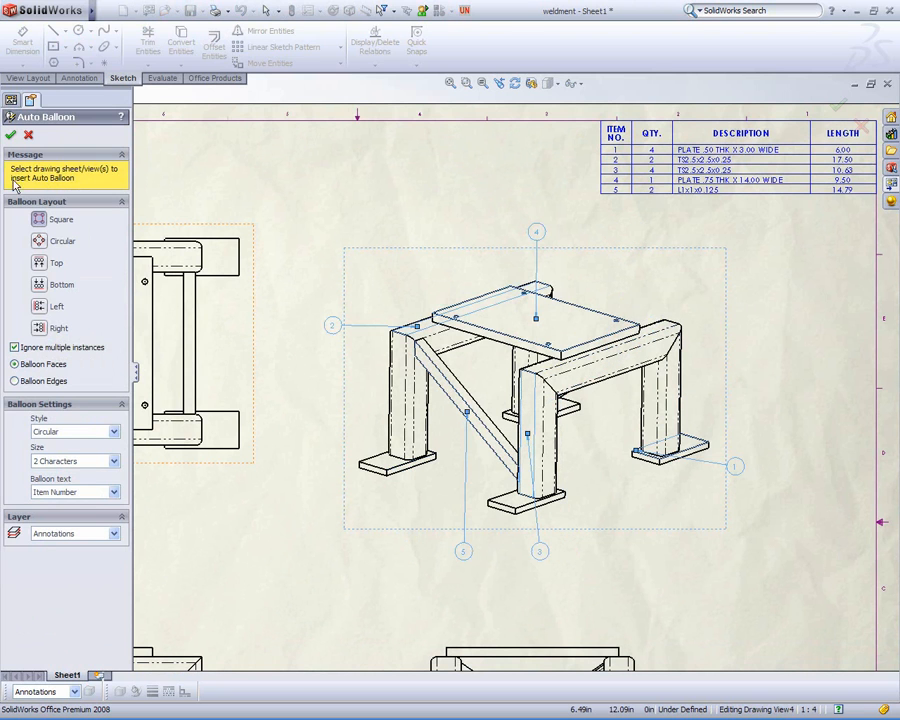
pyautogui.click(10, 135)
# - Reposition balloons 2, 1 and 5 around the pictorial view and attach balloon 1's leader to the base plate's front edge
pyautogui.moveTo(333, 325); pyautogui.dragTo(330, 293)
pyautogui.moveTo(735, 466); pyautogui.dragTo(735, 497)
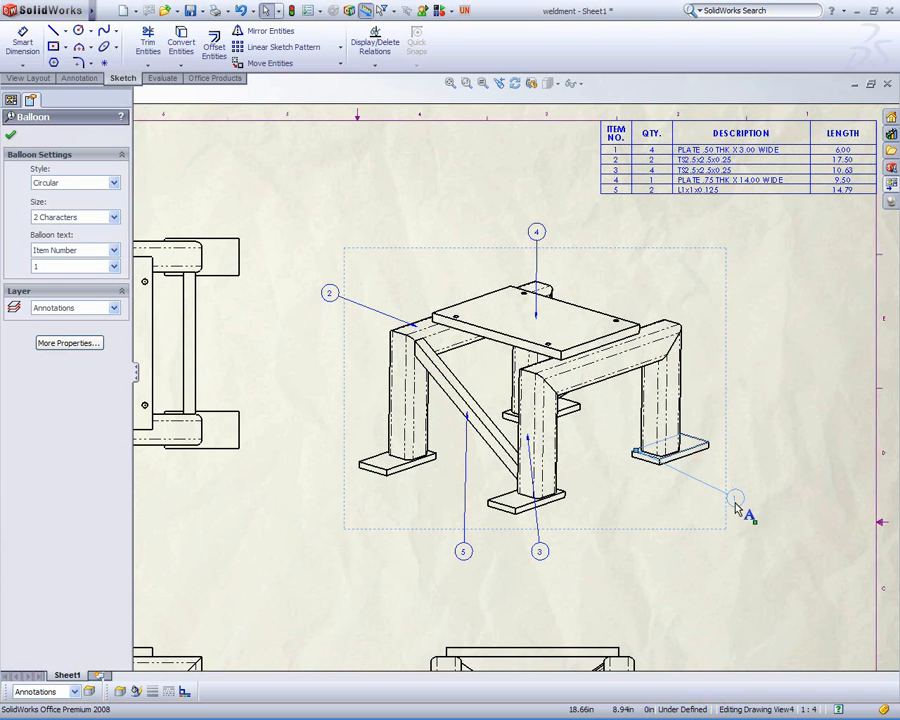
pyautogui.moveTo(637, 458); pyautogui.dragTo(690, 454)
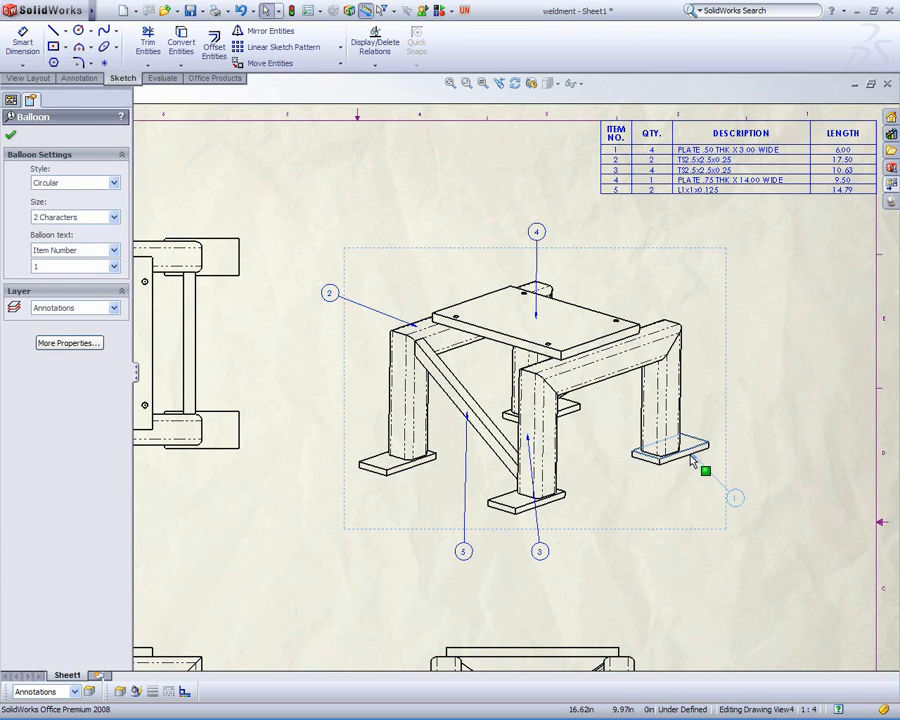
pyautogui.click(673, 508)
pyautogui.scroll(2, 603, 554)
pyautogui.moveTo(486, 521)
pyautogui.mouseDown(button='middle')
pyautogui.moveTo(526, 478)
pyautogui.moveTo(546, 474)
pyautogui.mouseUp(button='middle')
pyautogui.moveTo(546, 450); pyautogui.dragTo(522, 452)
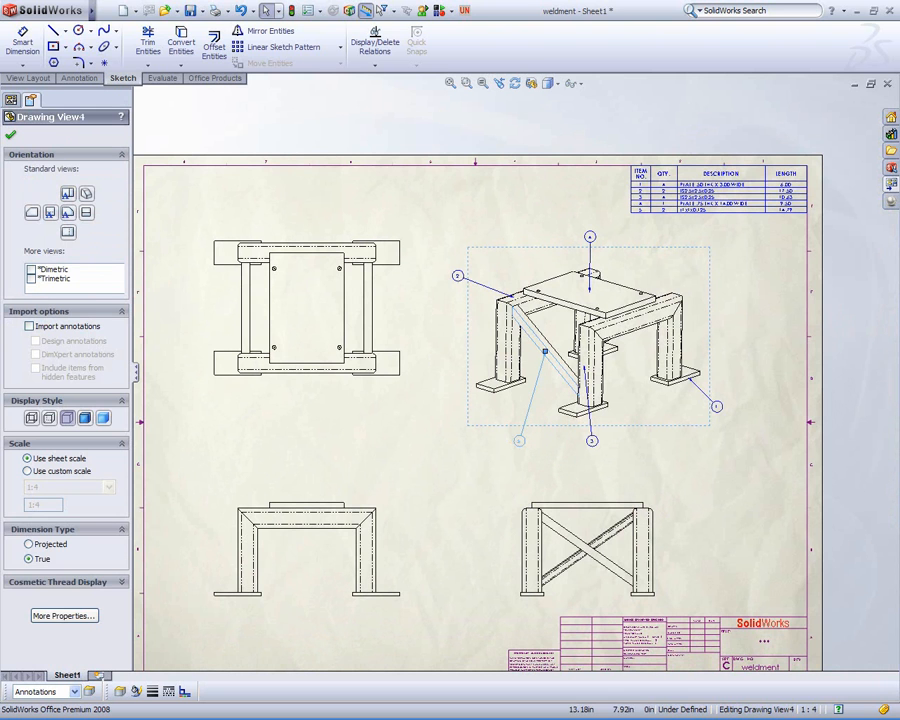
# - Dimension the base plates in the top view with DimXpert, using the lower-left base plate corner as the datum
pyautogui.scroll(-2, 260, 342)
pyautogui.moveTo(304, 308); pyautogui.dragTo(311, 357, button='middle')
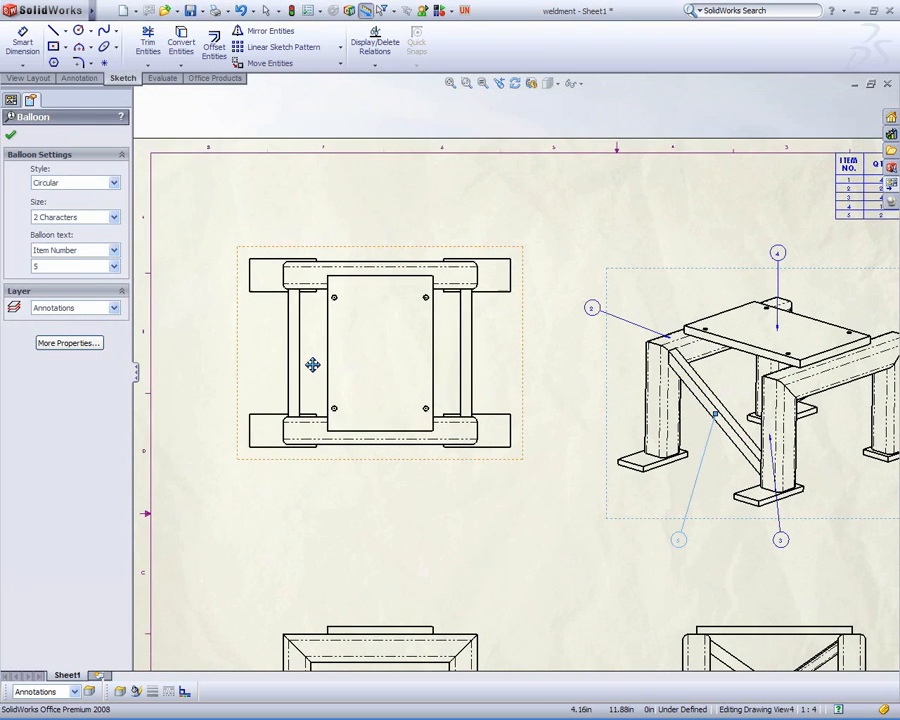
pyautogui.click(25, 55)
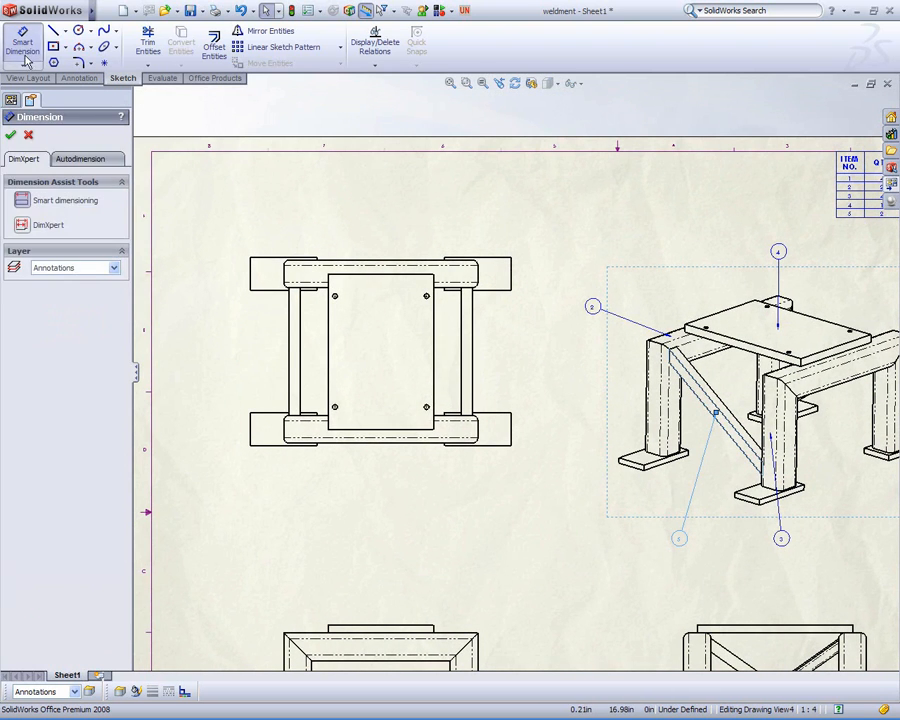
pyautogui.click(26, 228)
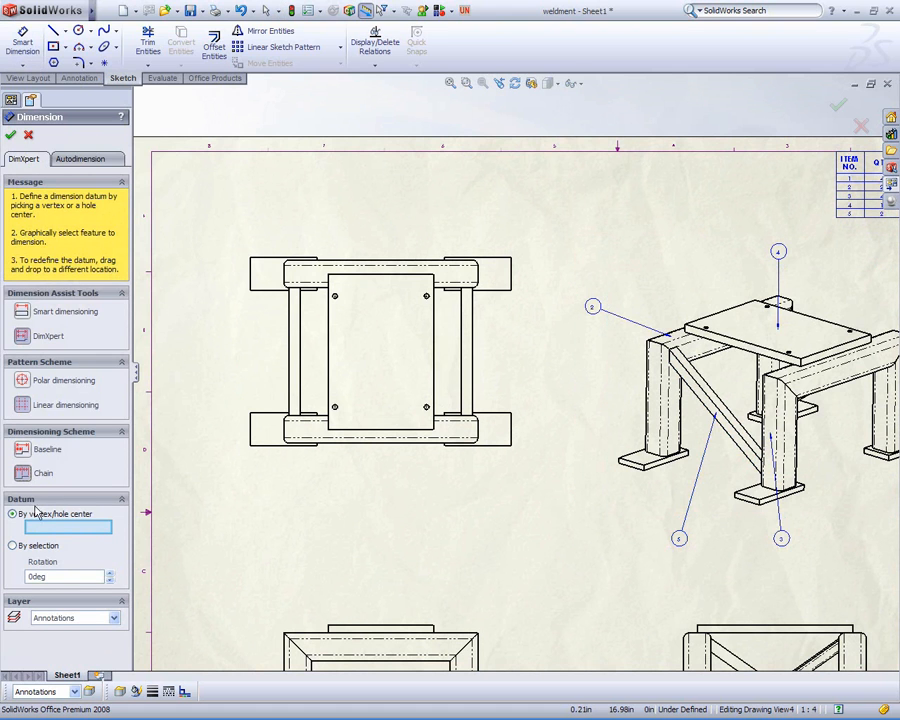
pyautogui.click(251, 447)
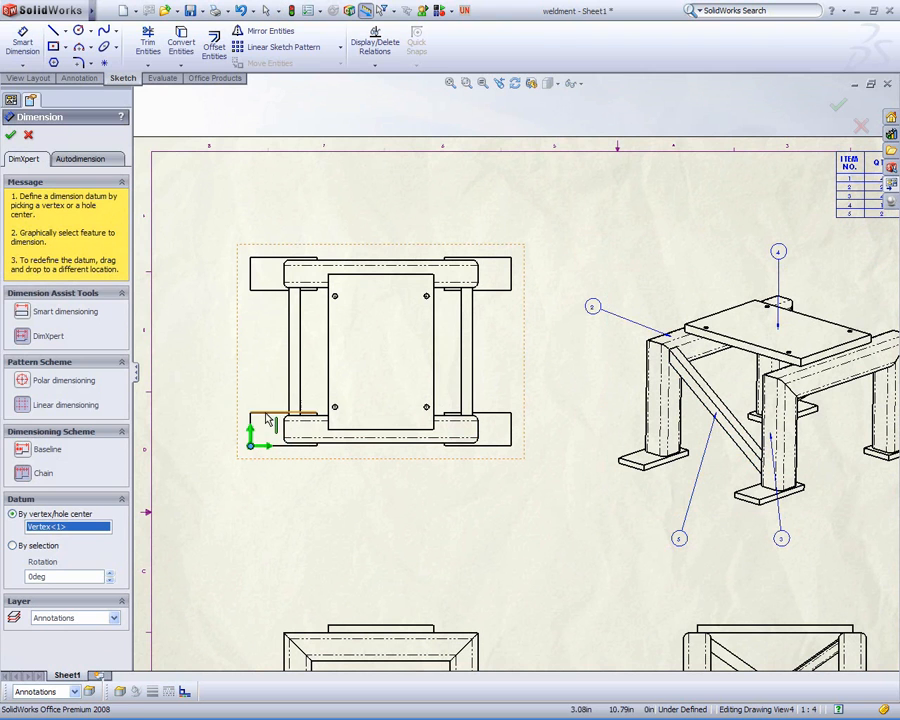
pyautogui.click(266, 412)
pyautogui.click(265, 291)
pyautogui.click(266, 261)
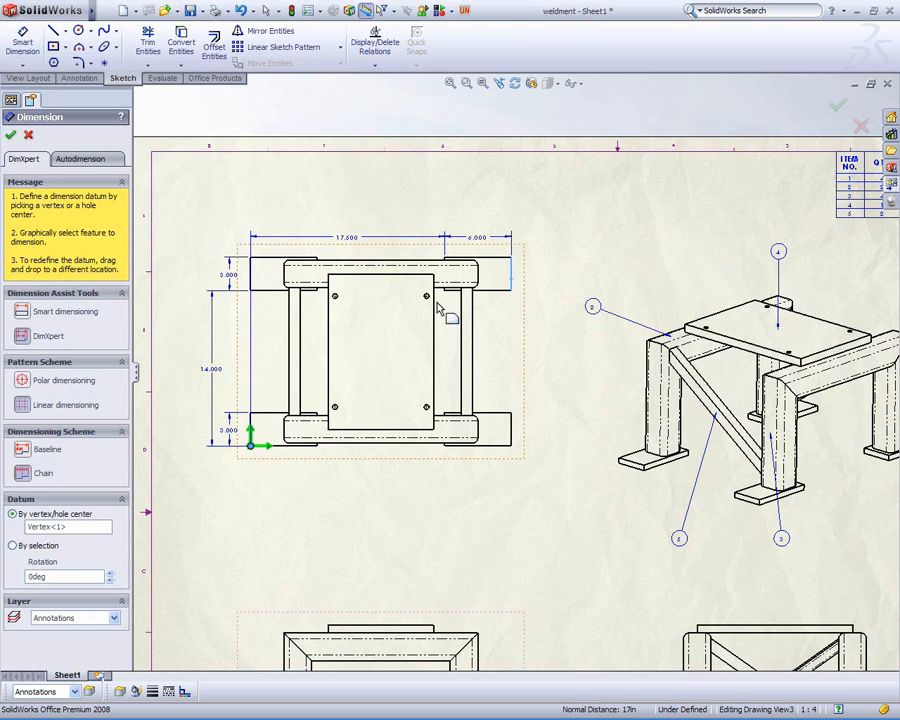
# - Add DimXpert dimensions for the mounting plate's edges and hole pattern, and place the hole callout above the top view
pyautogui.click(385, 281)
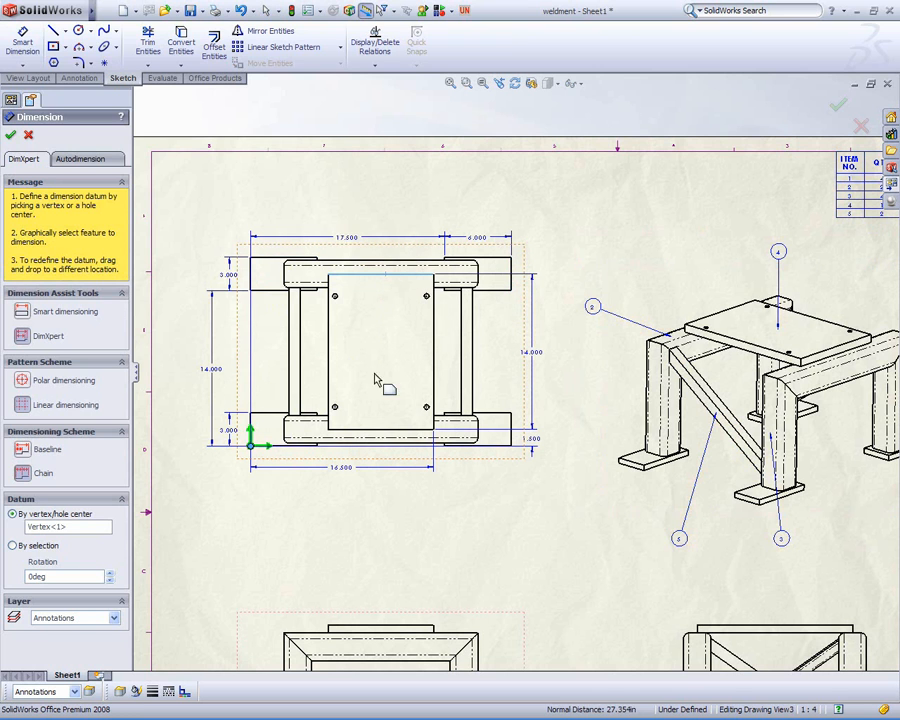
pyautogui.click(329, 428)
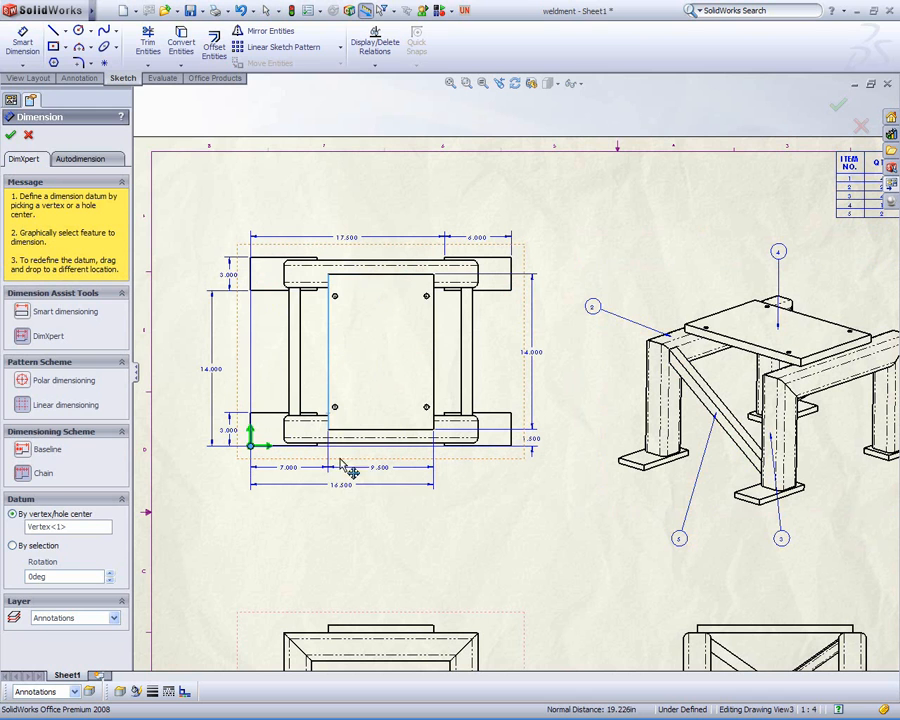
pyautogui.click(335, 298)
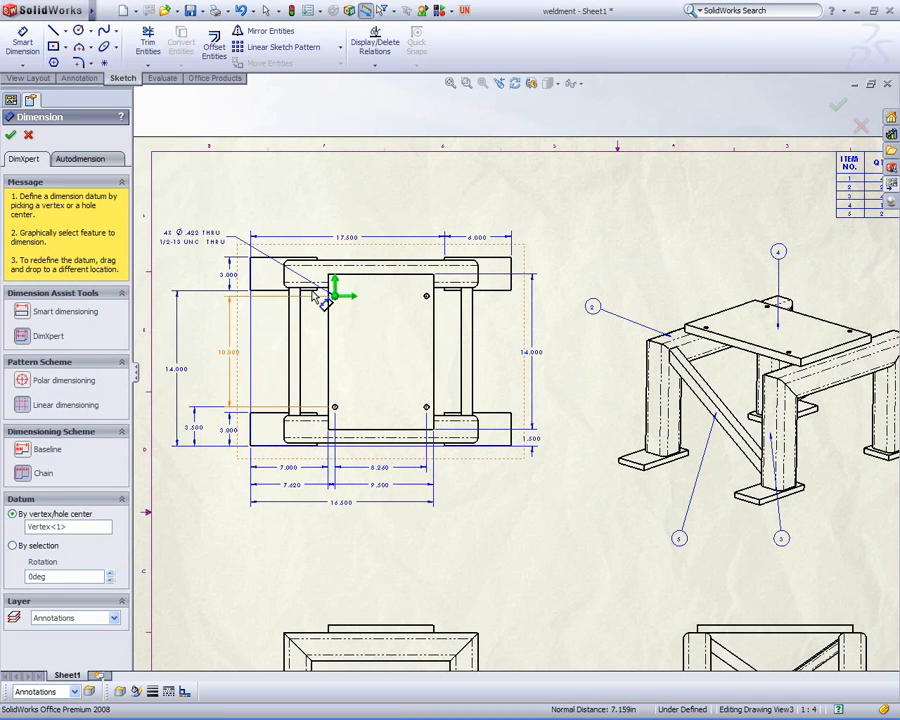
pyautogui.click(281, 200)
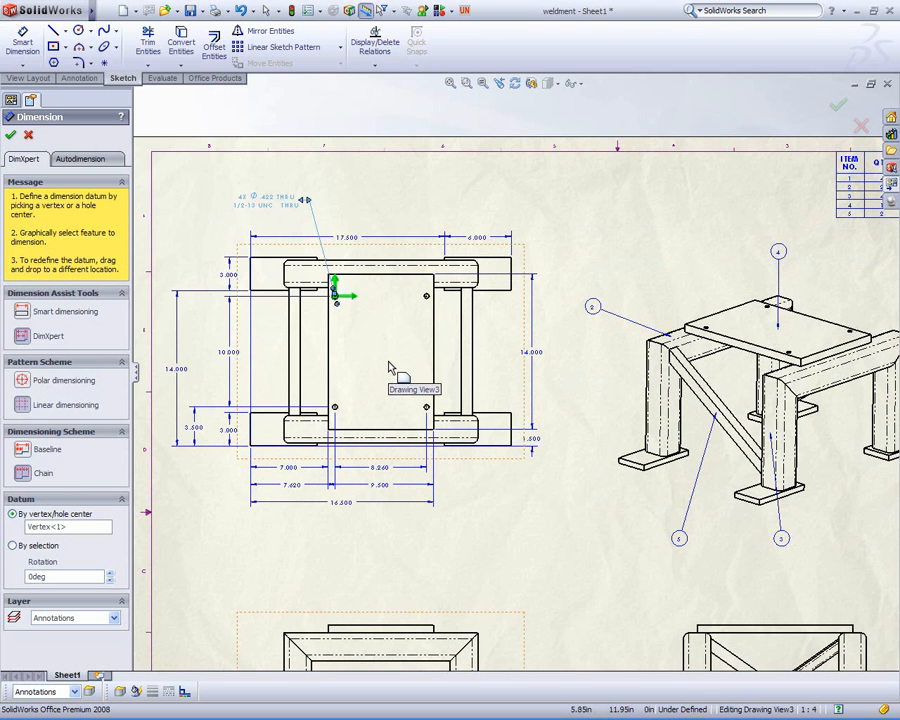
pyautogui.click(11, 134)
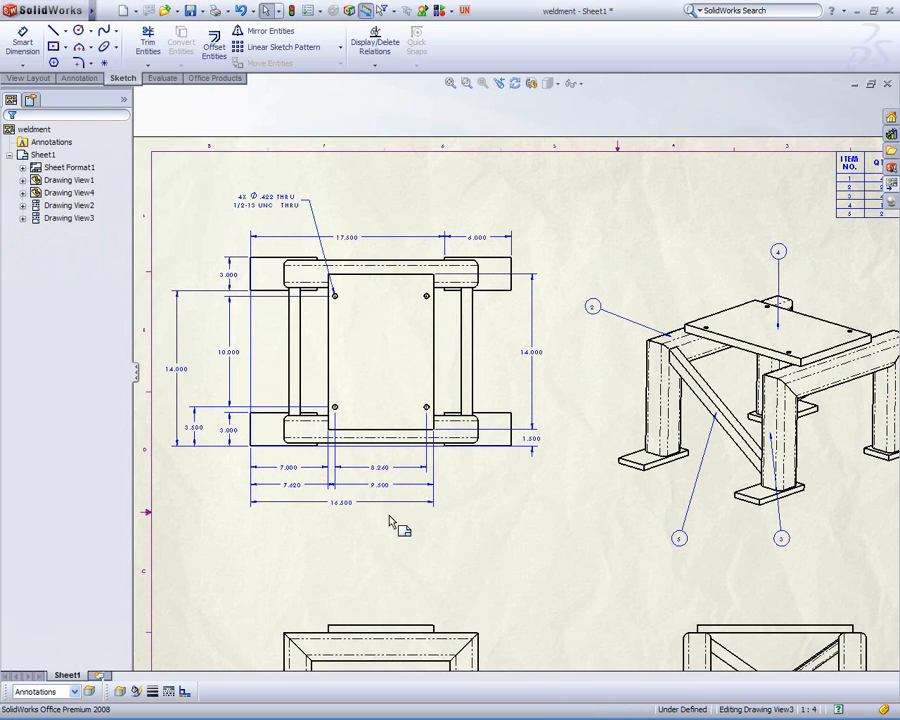
# - Switch to the Piping Demo assembly and exit the isolated display to bring back the full skid around the pump
pyautogui.moveTo(389, 518); pyautogui.dragTo(396, 462, button='middle')
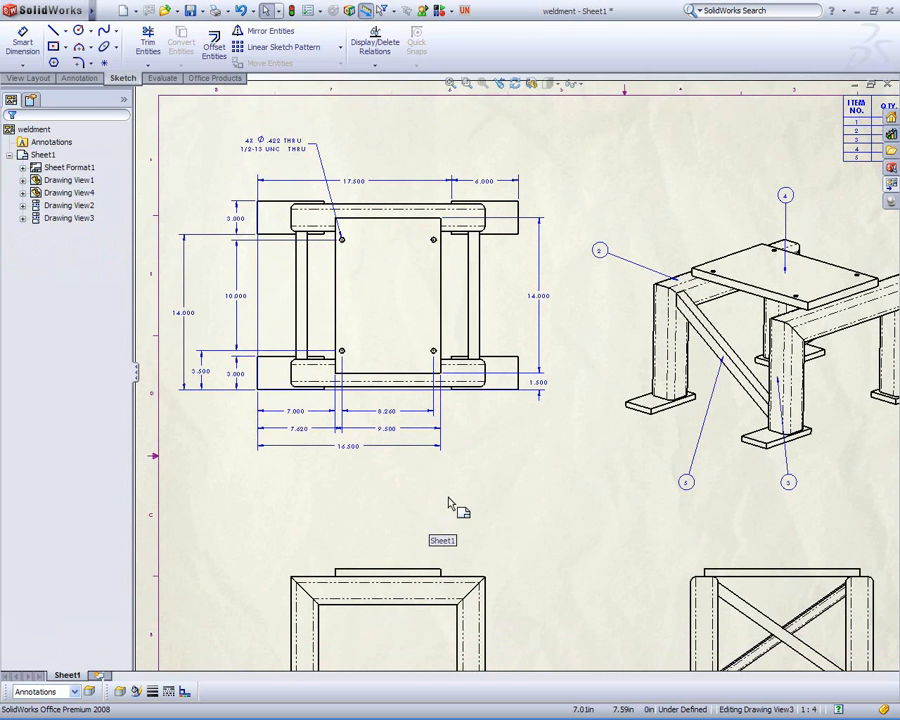
pyautogui.scroll(1, 489, 488)
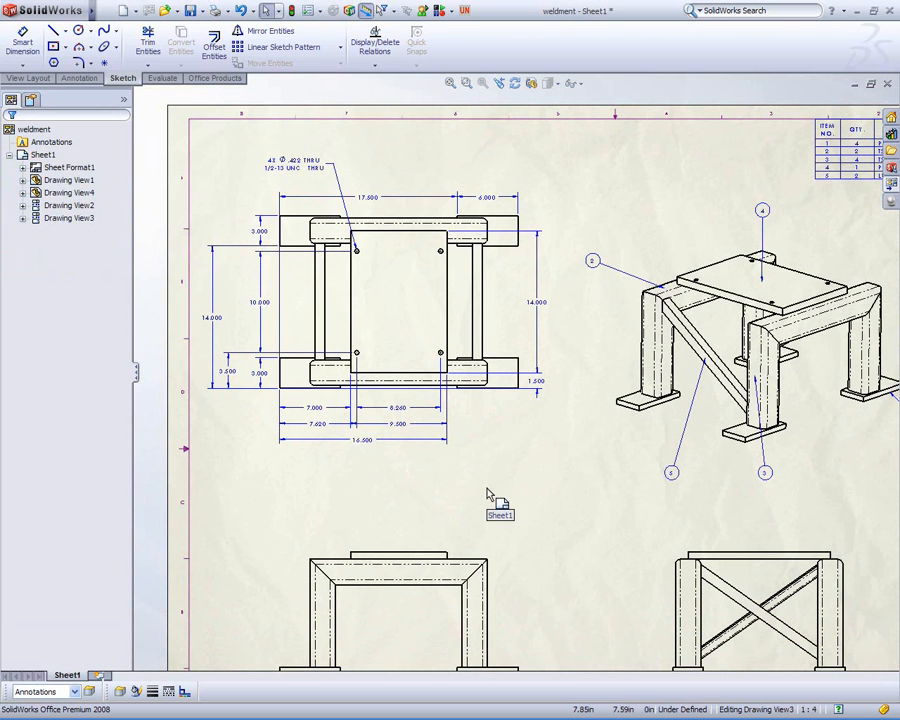
pyautogui.scroll(3, 489, 493)
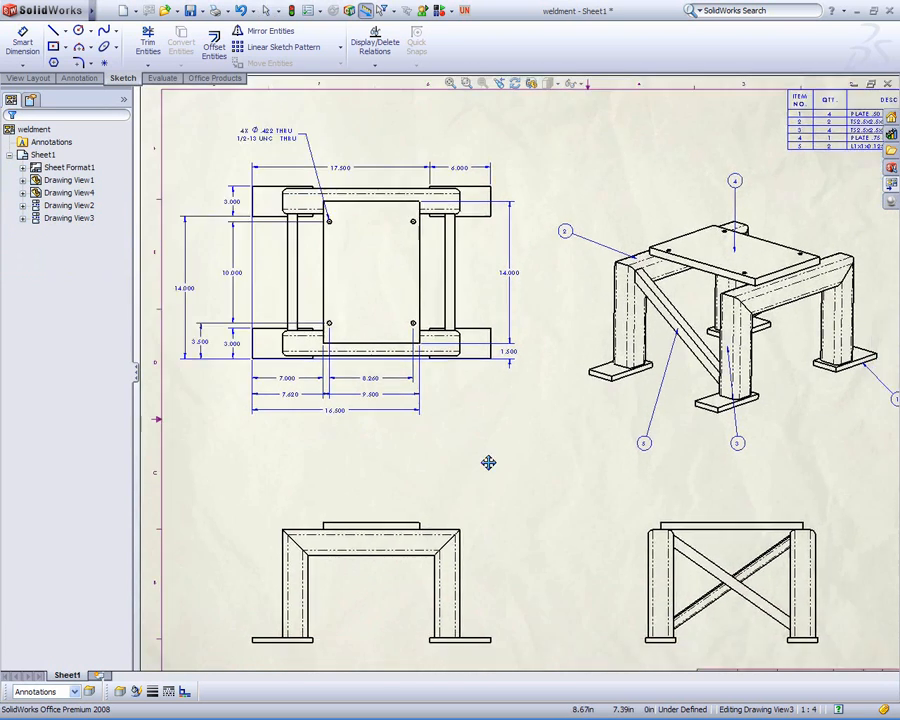
pyautogui.hotkey('ctrl', 'Tab')
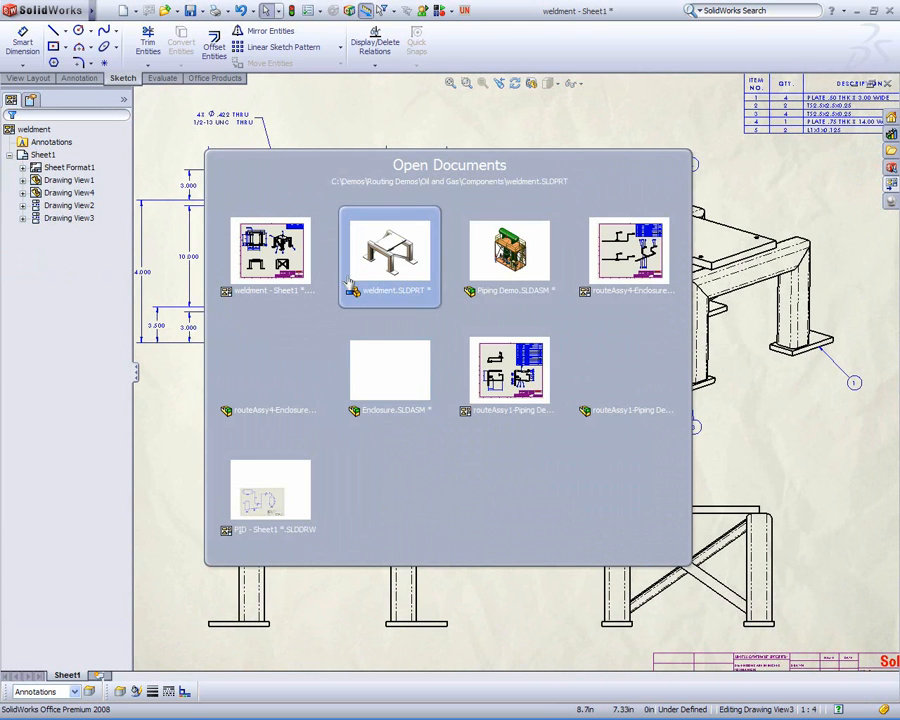
pyautogui.click(510, 258)
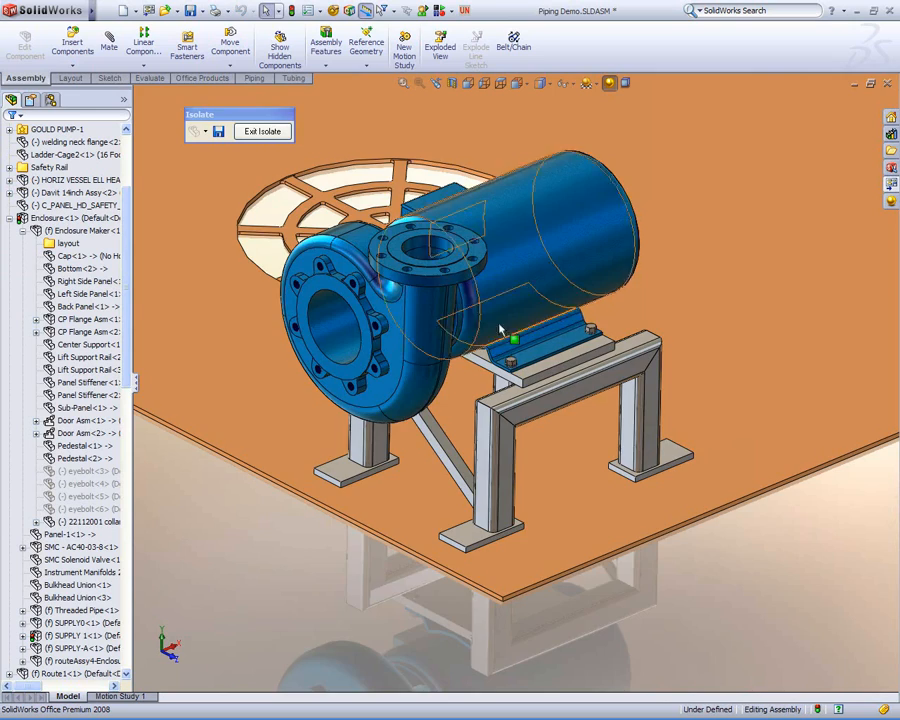
pyautogui.scroll(3, 500, 330)
pyautogui.moveTo(462, 424); pyautogui.dragTo(325, 394, button='middle')
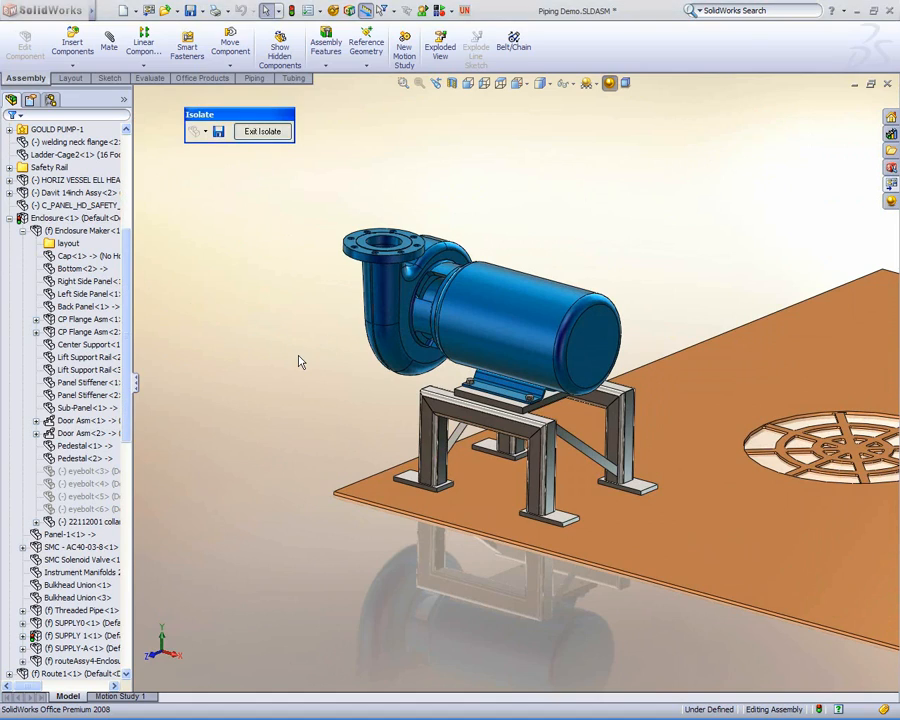
pyautogui.press('Escape')
pyautogui.keyDown('shift'); pyautogui.moveTo(412, 332); pyautogui.dragTo(464, 428, button='middle'); pyautogui.keyUp('shift')
pyautogui.moveTo(522, 430)
pyautogui.mouseDown(button='middle')
pyautogui.moveTo(515, 404)
pyautogui.moveTo(538, 394)
pyautogui.moveTo(544, 420)
pyautogui.moveTo(528, 420)
pyautogui.mouseUp(button='middle')
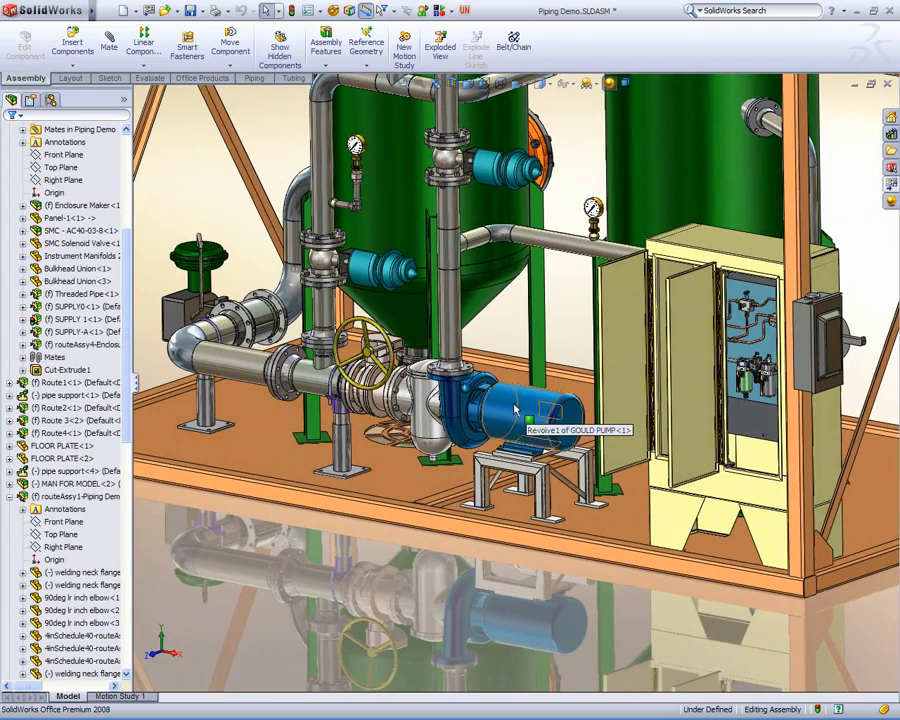
# - Set the pump's PUMP HEIGHT distance mate to 16 in and rebuild the assembly
pyautogui.click(519, 410)
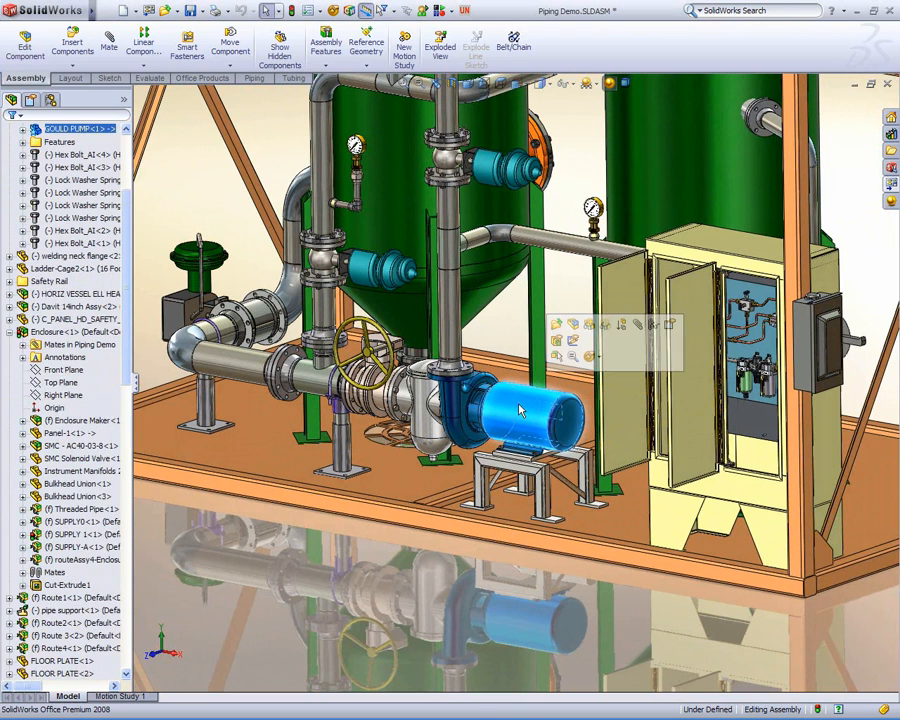
pyautogui.click(31, 100)
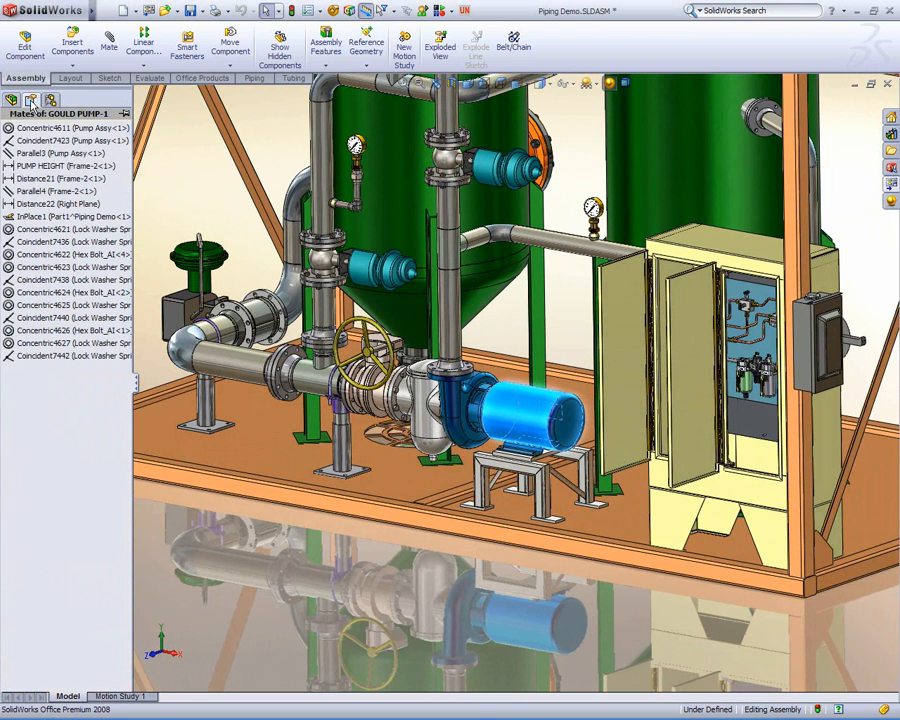
pyautogui.click(40, 166)
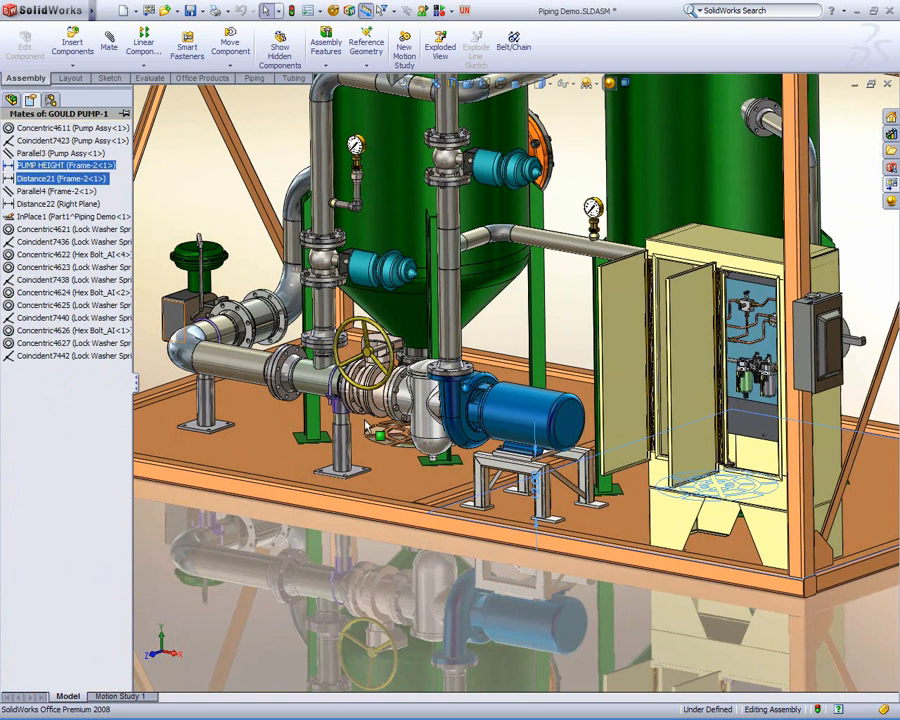
pyautogui.doubleClick(537, 494)
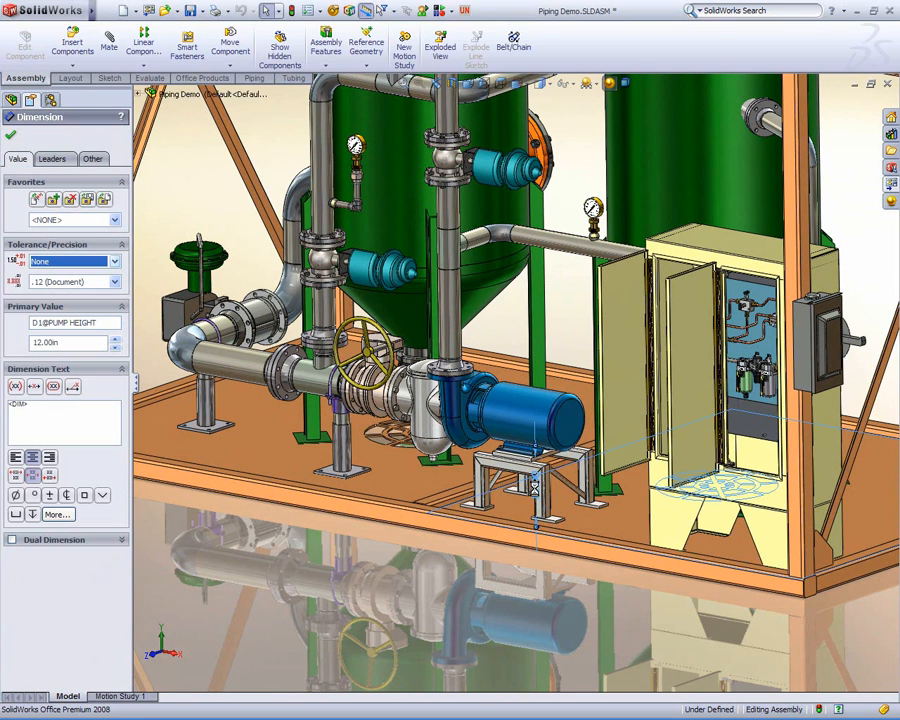
pyautogui.write('16')
pyautogui.press('Return')
pyautogui.click(291, 11)
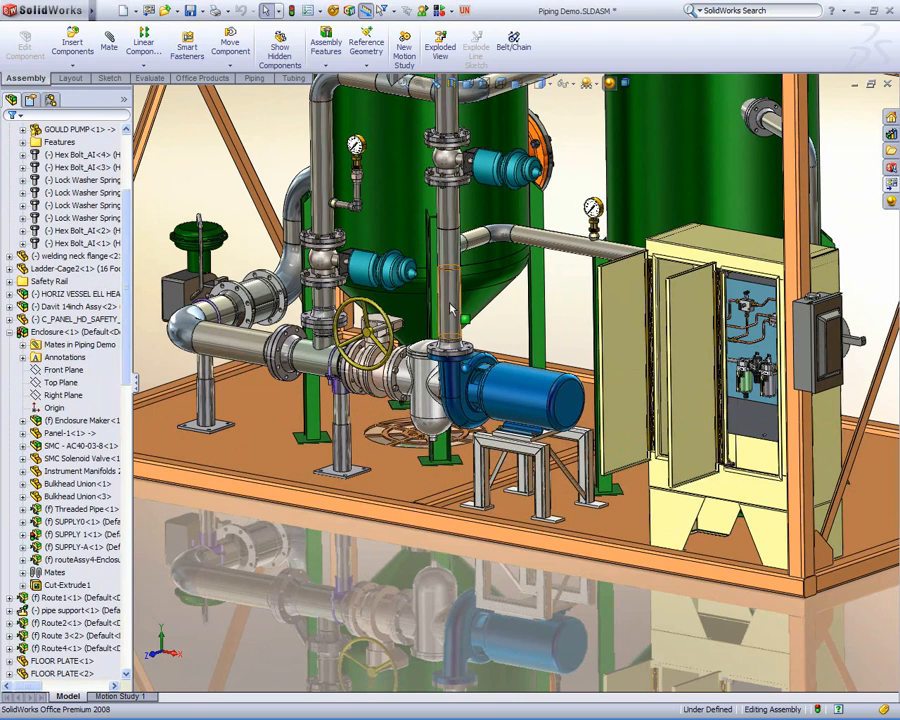
# - Inspect the piping, pipe supports and pump stand up close and from a distance to check the skid after the pump height change
pyautogui.scroll(-2, 378, 412)
pyautogui.scroll(-1, 378, 412)
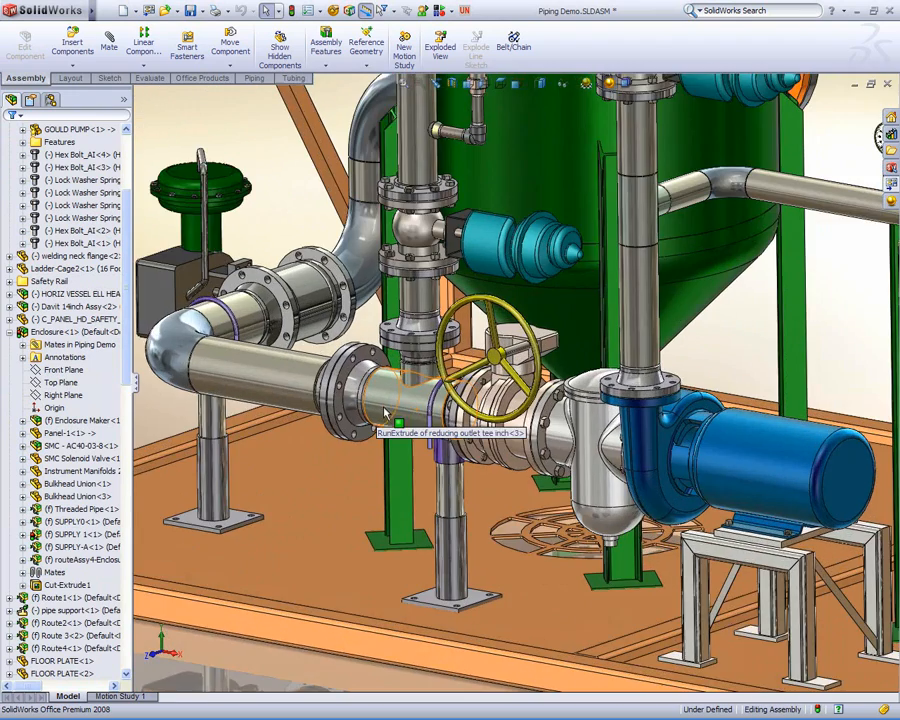
pyautogui.moveTo(385, 408); pyautogui.dragTo(436, 380, button='middle')
pyautogui.scroll(1, 422, 310)
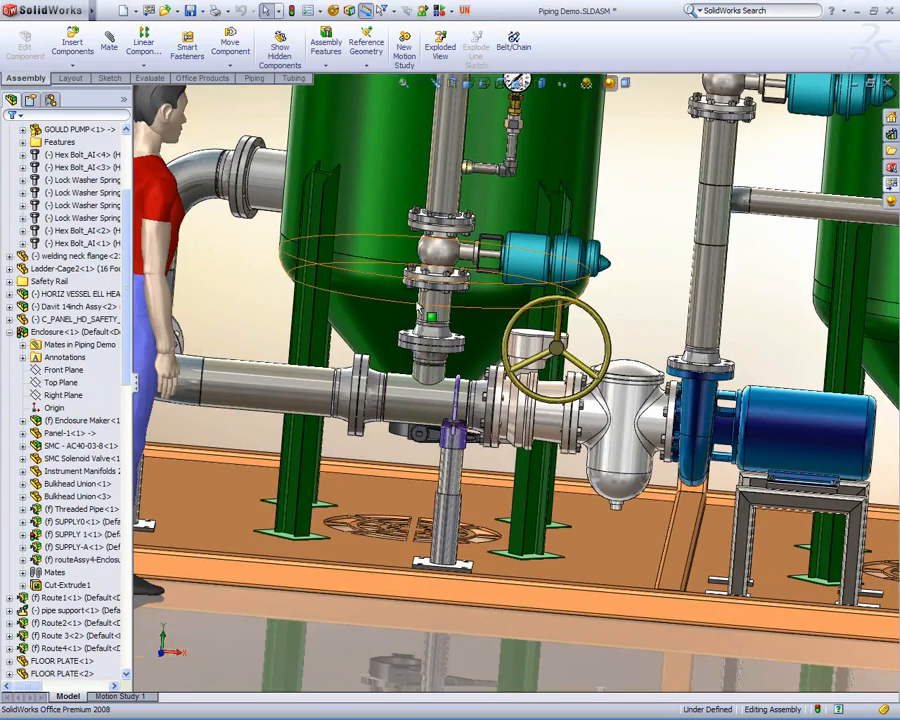
pyautogui.moveTo(456, 464); pyautogui.dragTo(415, 490, button='middle')
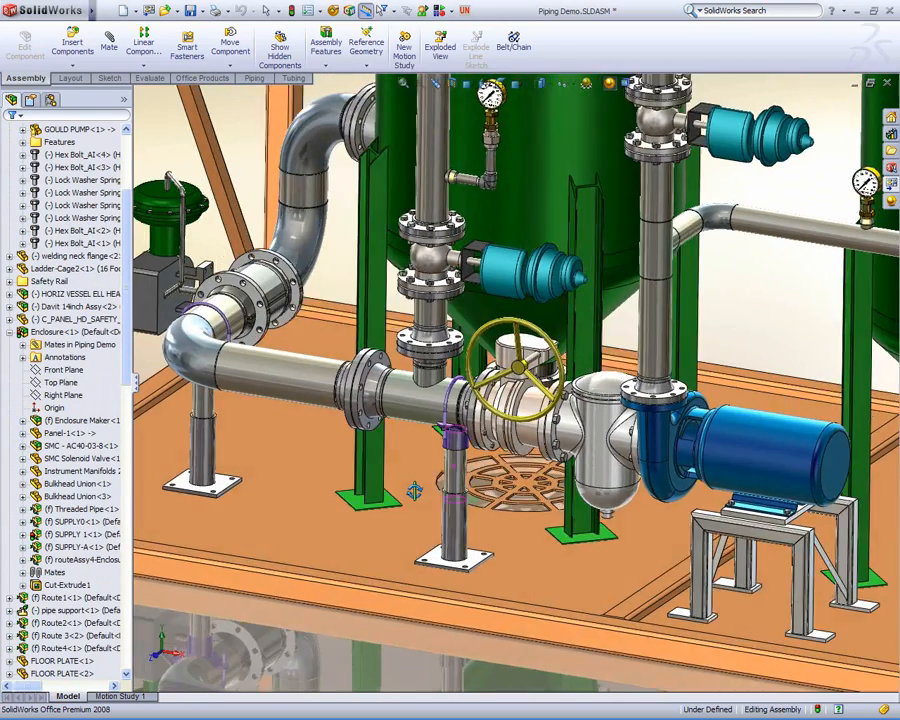
pyautogui.scroll(1, 415, 490)
pyautogui.scroll(2, 461, 437)
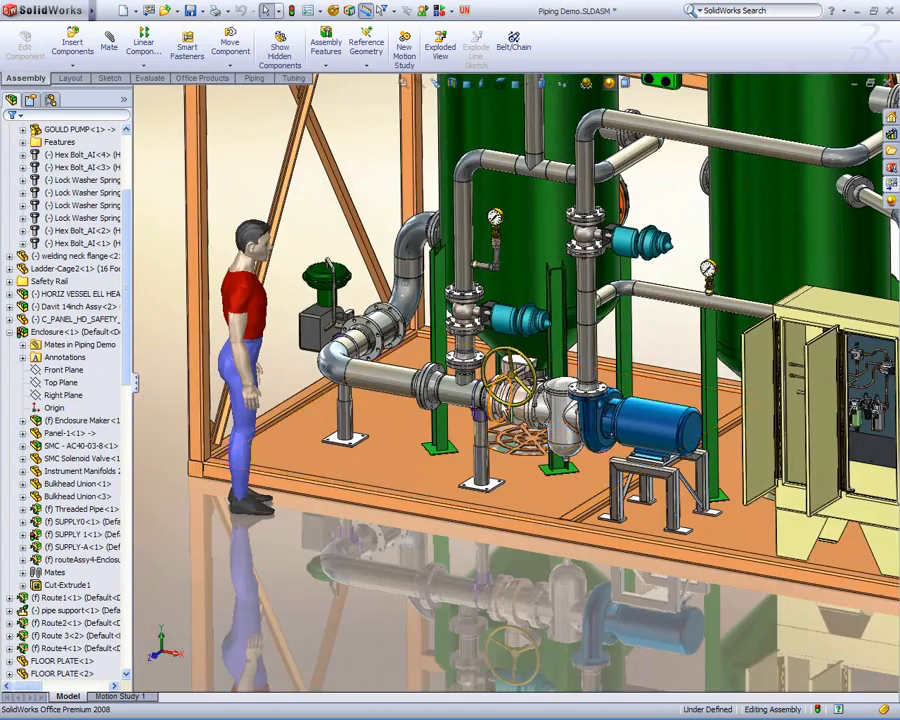
pyautogui.keyDown('ctrl'); pyautogui.moveTo(535, 416); pyautogui.dragTo(329, 478, button='middle'); pyautogui.keyUp('ctrl')
pyautogui.middleClick(383, 452)
pyautogui.moveTo(383, 452)
pyautogui.mouseDown(button='middle')
pyautogui.moveTo(402, 440)
pyautogui.moveTo(385, 427)
pyautogui.moveTo(390, 433)
pyautogui.mouseUp(button='middle')
pyautogui.scroll(3, 390, 433)
pyautogui.keyDown('ctrl'); pyautogui.moveTo(443, 372); pyautogui.dragTo(422, 488, button='middle'); pyautogui.keyUp('ctrl')
# - Open the yellow ladder cage component Ladder-Cage2 from the assembly as its own part
pyautogui.rightClick(757, 434)
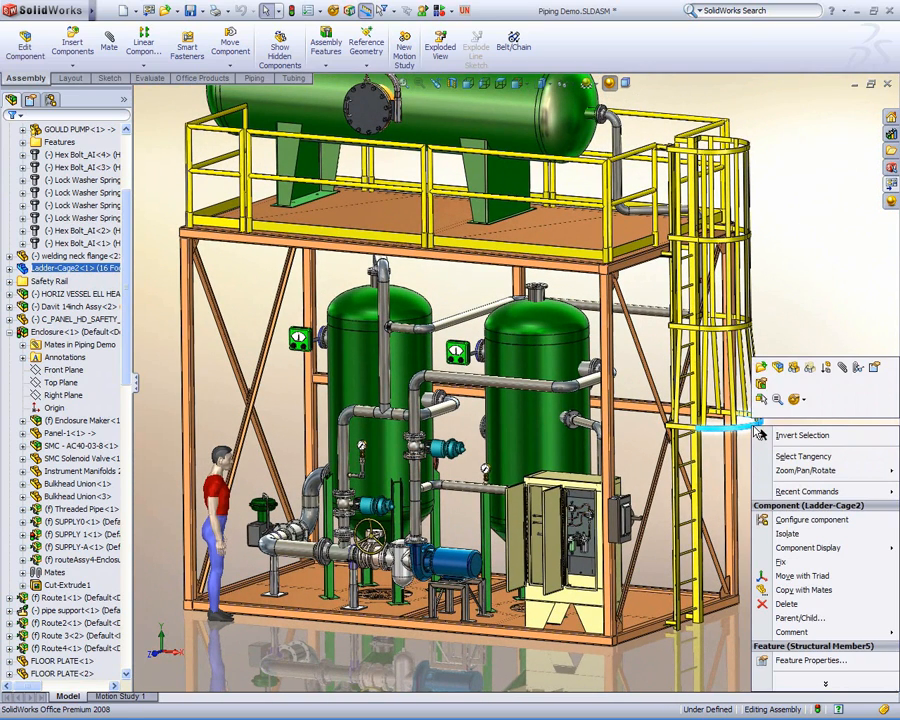
pyautogui.click(762, 370)
pyautogui.moveTo(533, 475)
pyautogui.keyDown('ctrl'); pyautogui.mouseDown(button='middle')
pyautogui.moveTo(544, 450)
pyautogui.moveTo(538, 550)
pyautogui.moveTo(524, 516)
pyautogui.moveTo(372, 487)
pyautogui.moveTo(556, 518)
pyautogui.moveTo(544, 478)
pyautogui.mouseUp(button='middle'); pyautogui.keyUp('ctrl')
pyautogui.scroll(-2, 536, 454)
pyautogui.scroll(1, 548, 486)
# - Review the equations that drive the ladder cage's hoops and rung patterns, and leave them without changes
pyautogui.click(46, 181)
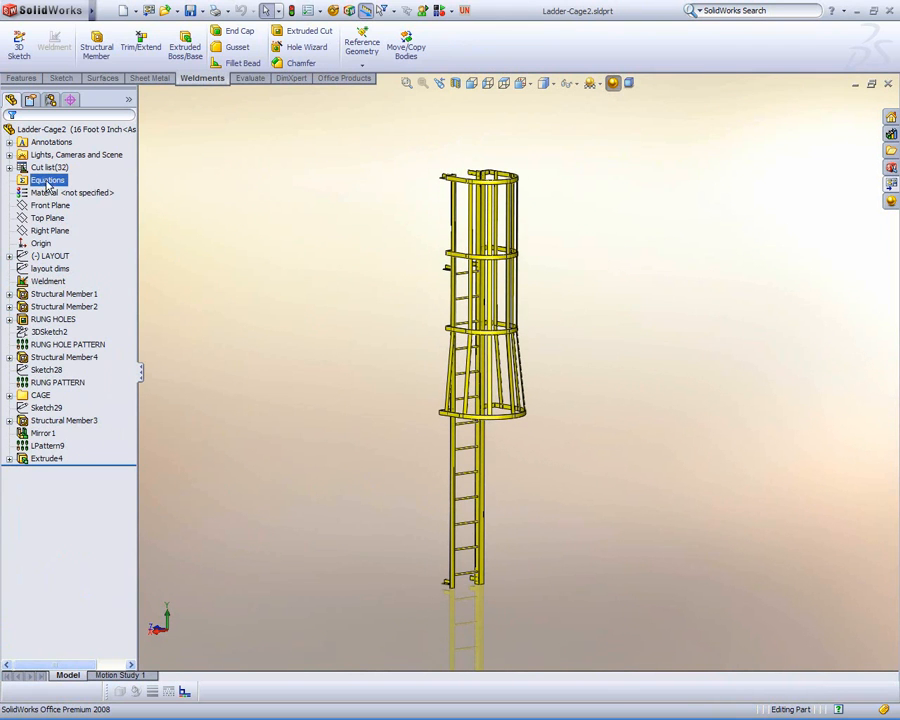
pyautogui.rightClick(46, 181)
pyautogui.click(66, 218)
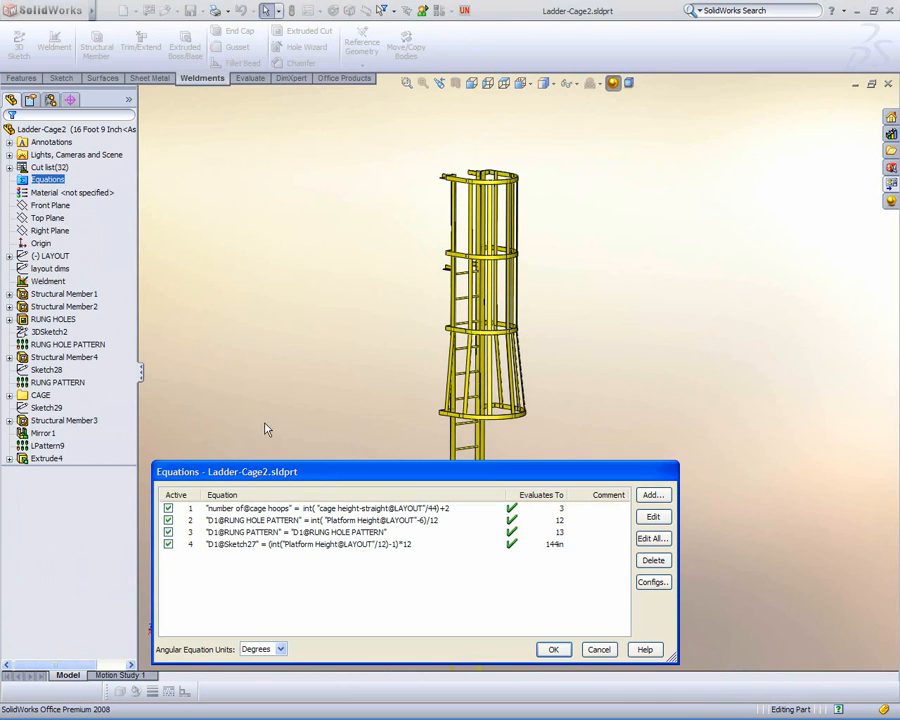
pyautogui.moveTo(284, 474); pyautogui.dragTo(257, 481)
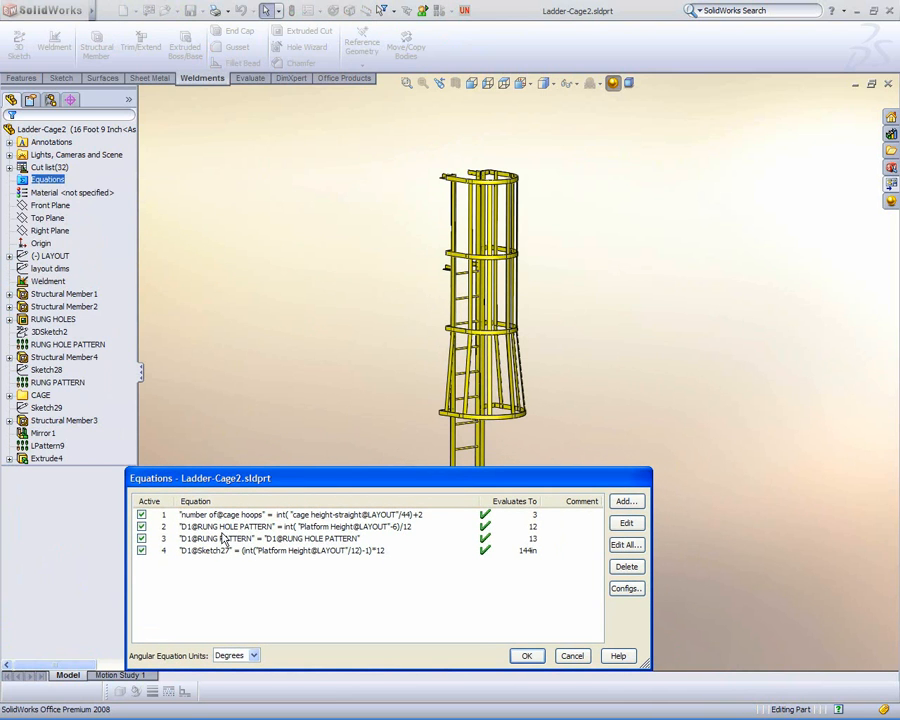
pyautogui.click(571, 656)
# - Show the ladder's LAYOUT sketch dimensions and raise the platform height on screen to about 234.93 in
pyautogui.click(50, 270)
pyautogui.click(50, 256)
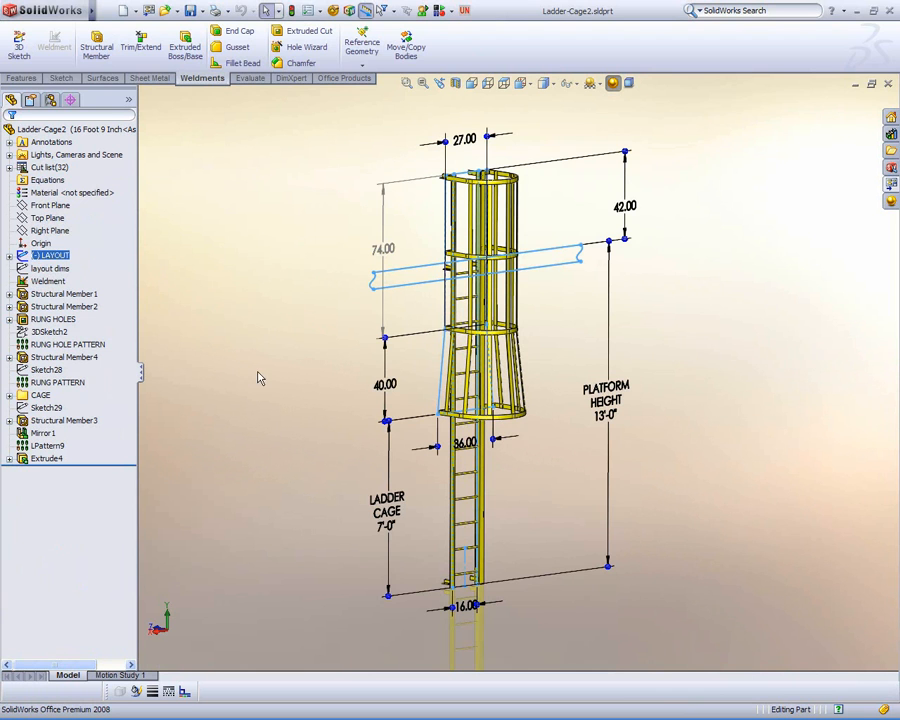
pyautogui.keyDown('ctrl'); pyautogui.moveTo(558, 404); pyautogui.dragTo(536, 456, button='middle'); pyautogui.keyUp('ctrl')
pyautogui.moveTo(598, 306)
pyautogui.mouseDown()
pyautogui.moveTo(588, 258)
pyautogui.moveTo(599, 255)
pyautogui.moveTo(589, 232)
pyautogui.moveTo(592, 137)
pyautogui.mouseUp()
pyautogui.moveTo(601, 141); pyautogui.dragTo(603, 125)
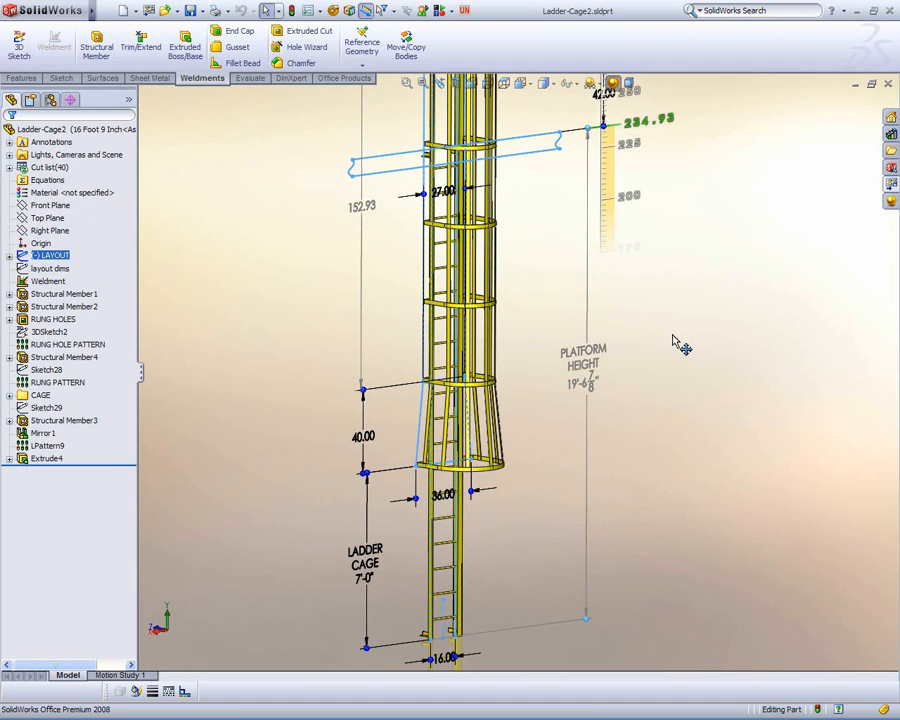
pyautogui.click(670, 339)
pyautogui.moveTo(620, 346)
pyautogui.keyDown('shift'); pyautogui.mouseDown(button='middle')
pyautogui.moveTo(612, 373)
pyautogui.moveTo(591, 374)
pyautogui.moveTo(591, 404)
pyautogui.moveTo(565, 404)
pyautogui.moveTo(567, 412)
pyautogui.mouseUp(button='middle'); pyautogui.keyUp('shift')
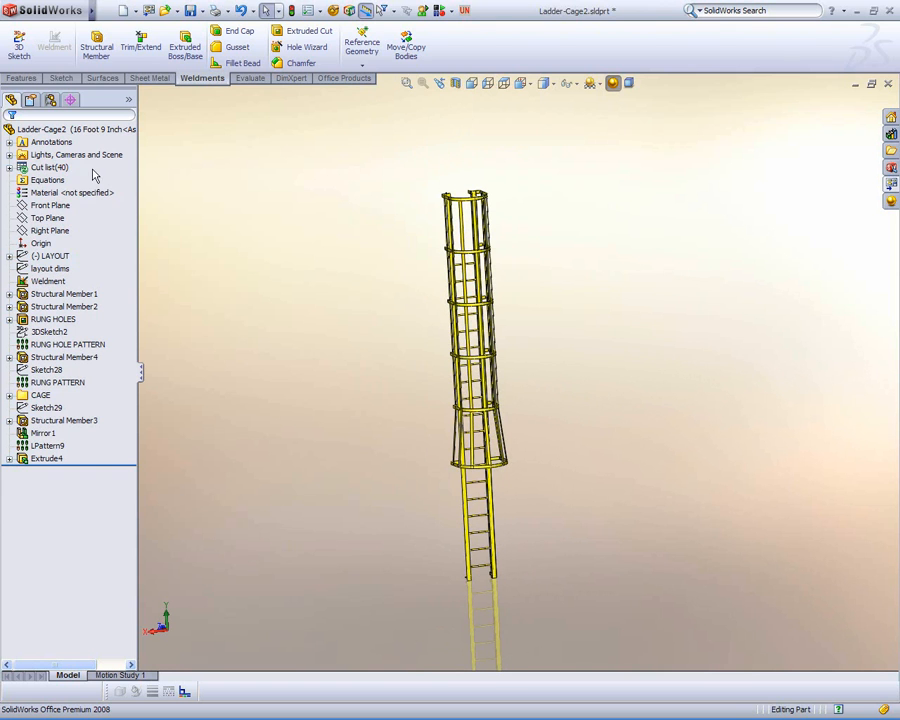
# - Open the Ladder-Cage2 part's drawing and examine the quantities and lengths in its weldment cut list
pyautogui.rightClick(53, 129)
pyautogui.click(106, 195)
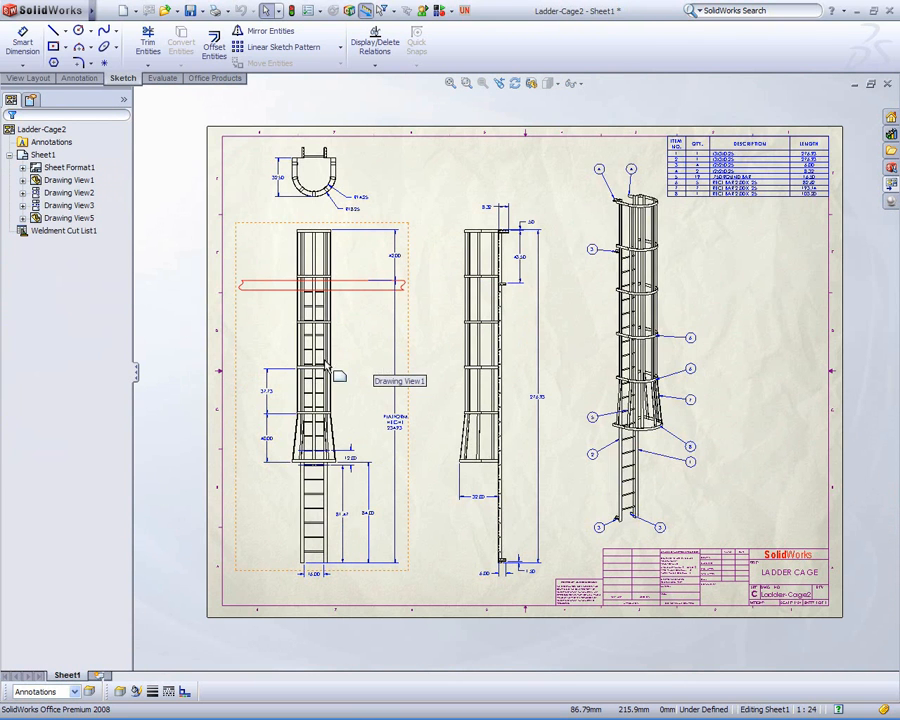
pyautogui.click(704, 238)
pyautogui.scroll(-1, 703, 210)
pyautogui.scroll(-3, 680, 245)
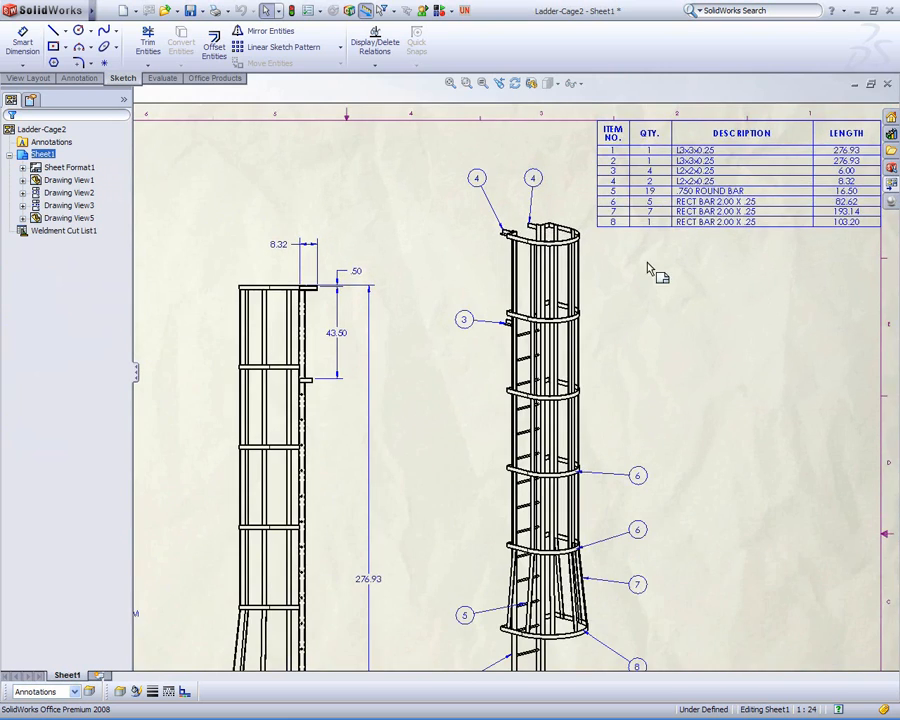
pyautogui.scroll(-3, 629, 281)
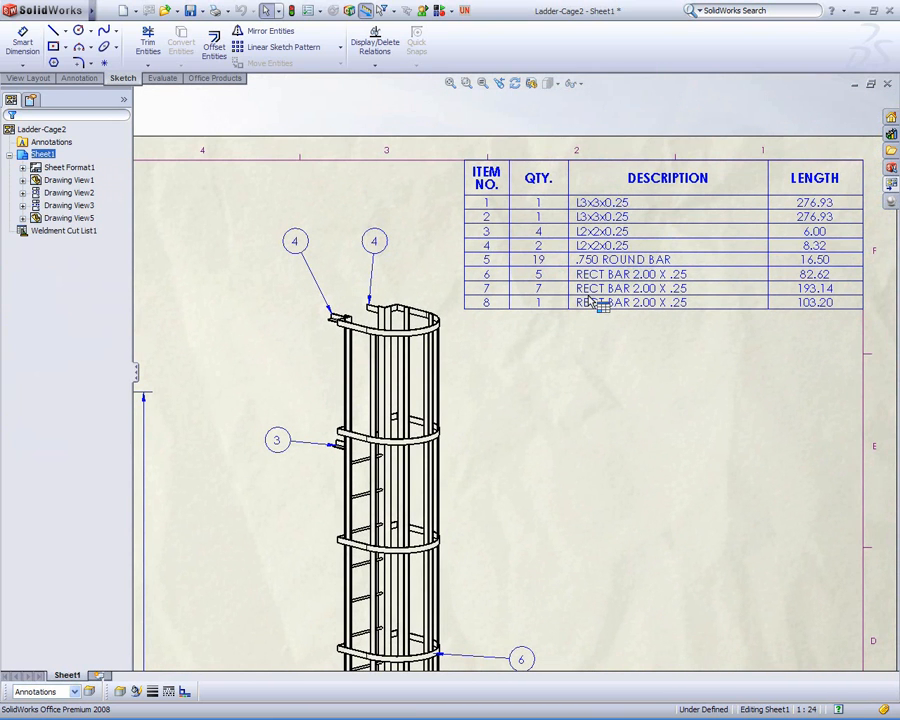
pyautogui.scroll(3, 576, 360)
pyautogui.scroll(5, 574, 381)
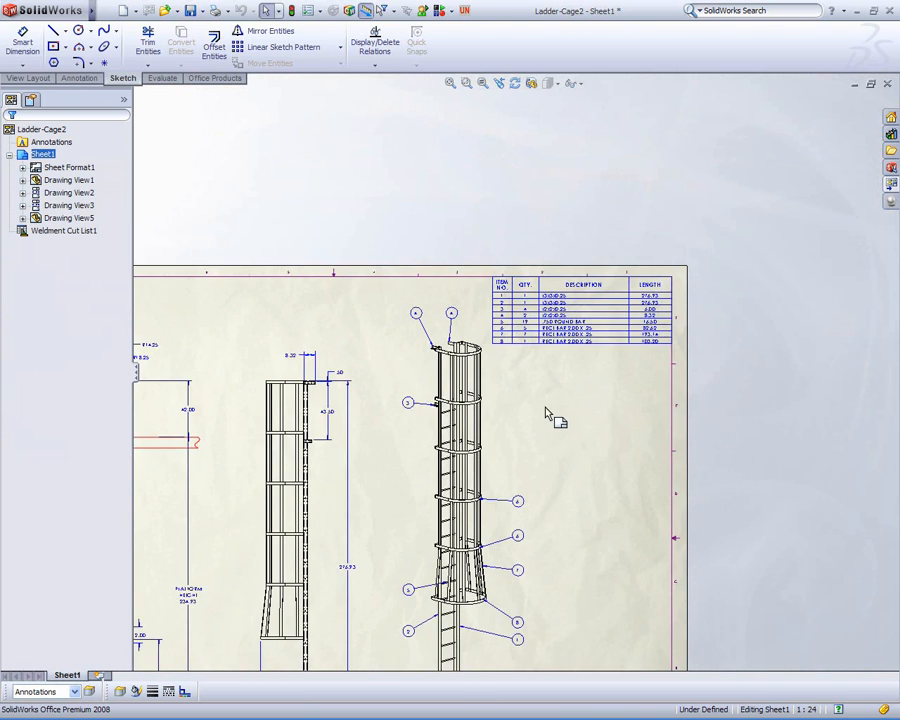
# - Set the PLATFORM HEIGHT dimension in the drawing's front view to 13' and check the weldment cut list
pyautogui.doubleClick(343, 452)
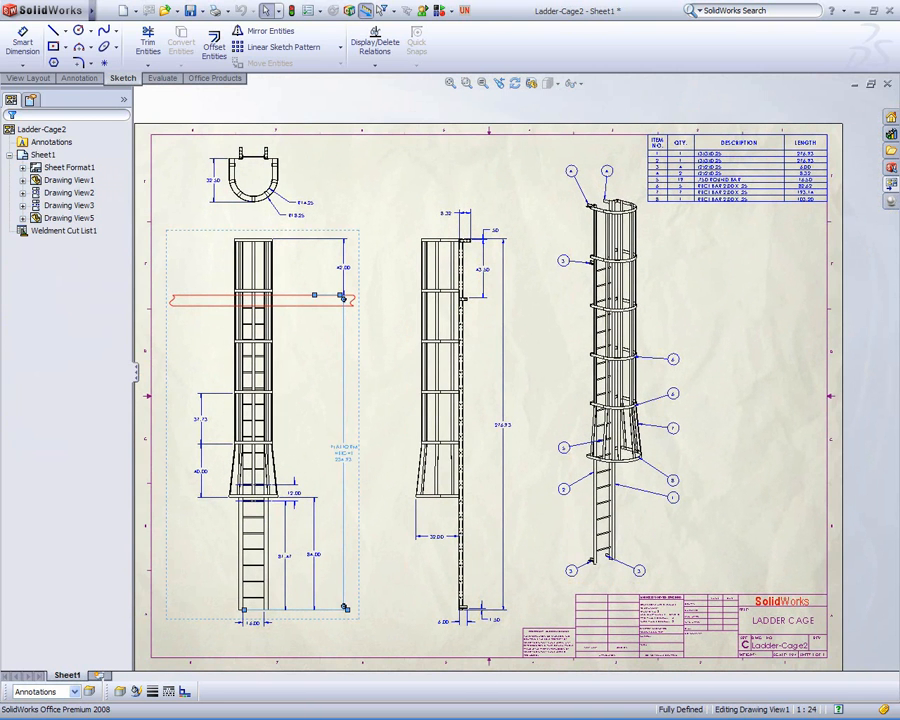
pyautogui.doubleClick(360, 449)
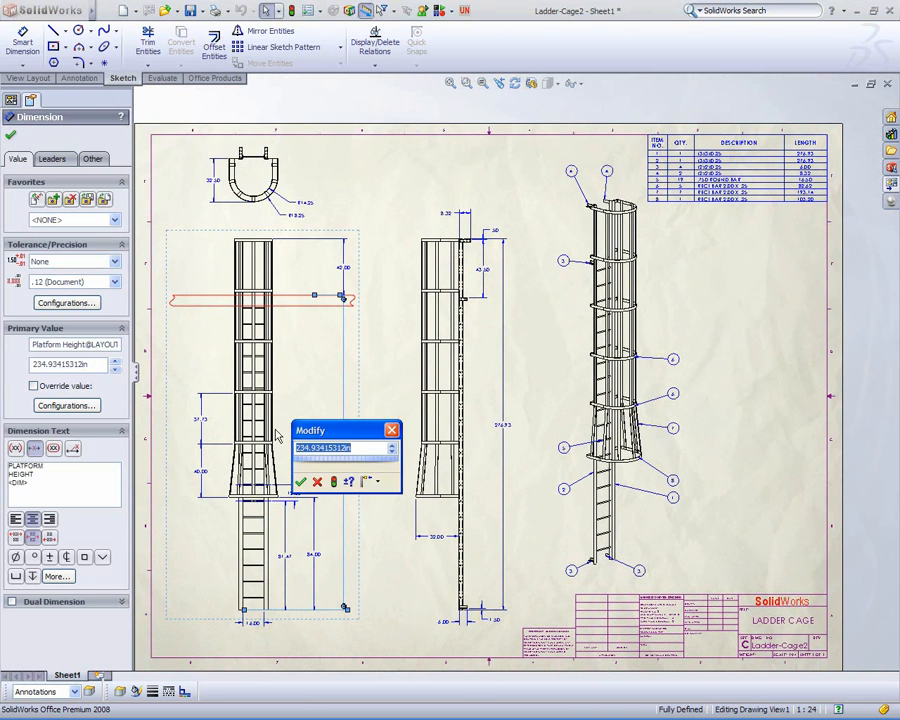
pyautogui.write("13'")
pyautogui.press('Return')
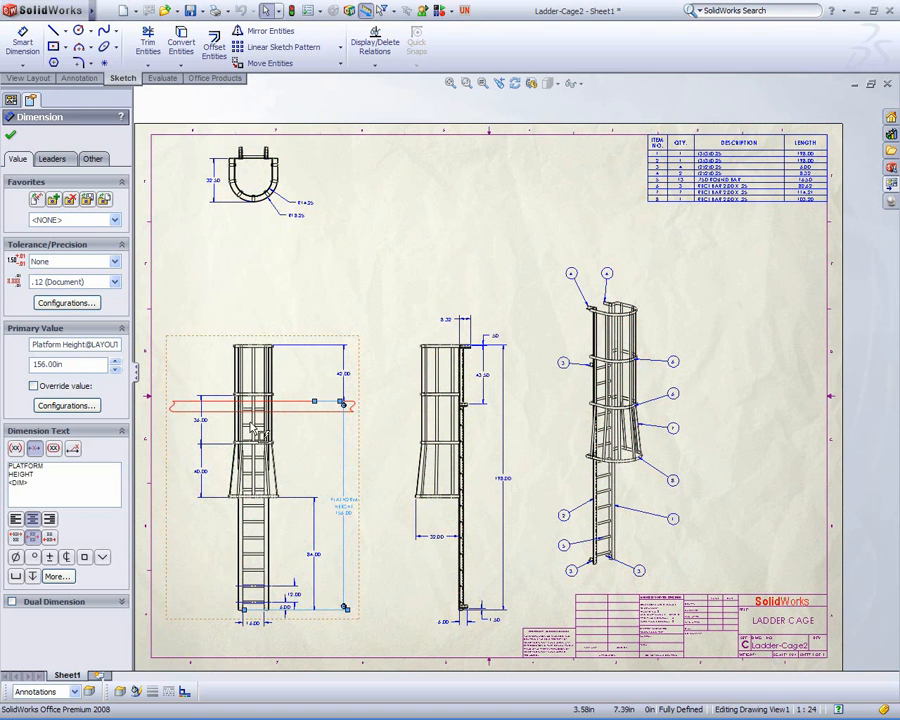
pyautogui.click(683, 248)
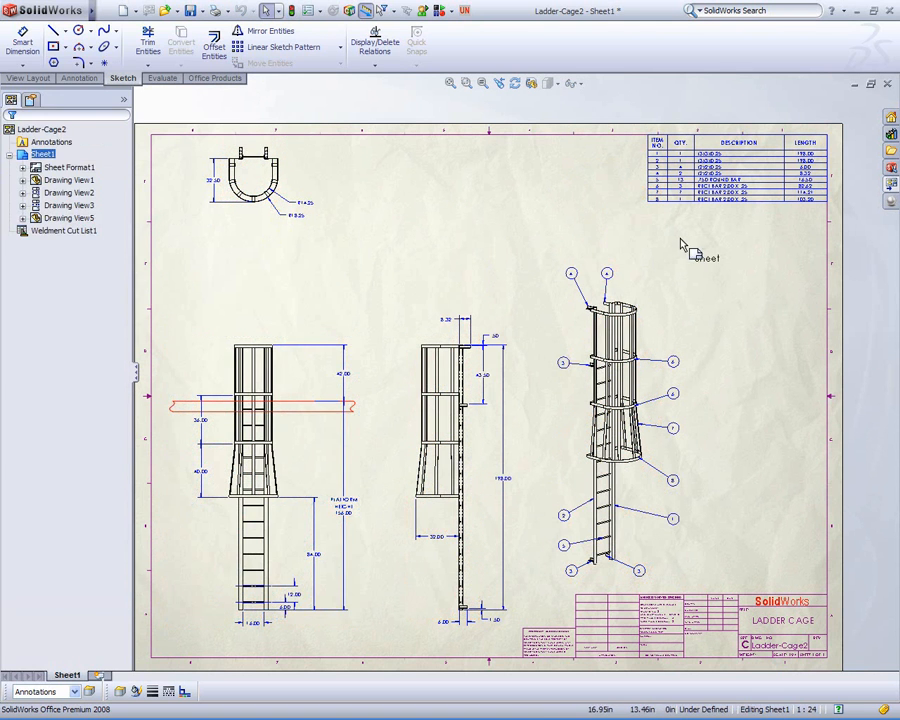
pyautogui.scroll(-2, 680, 228)
pyautogui.scroll(-3, 679, 226)
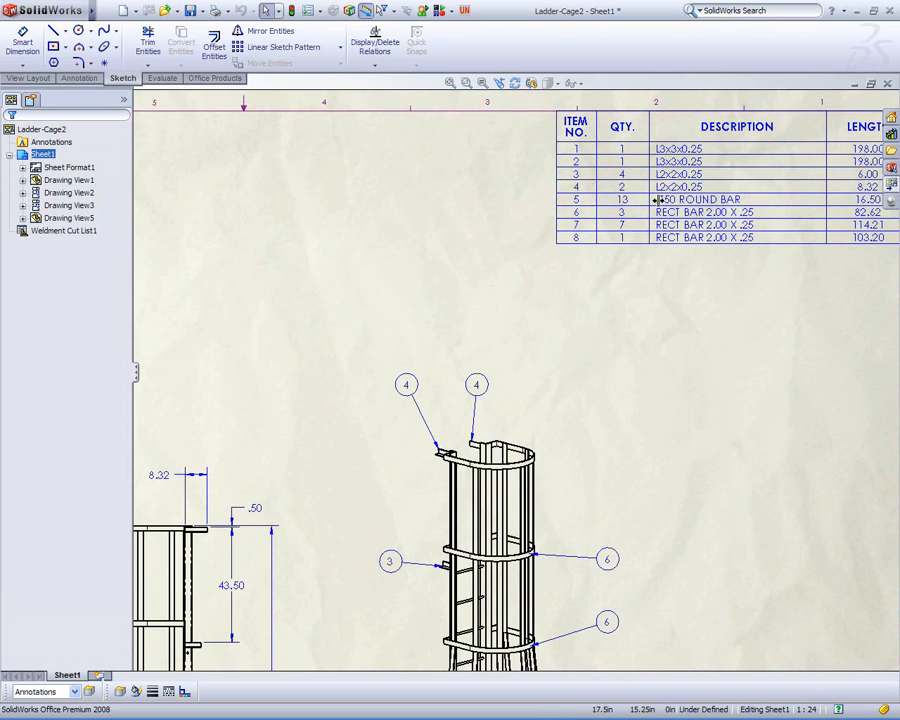
pyautogui.scroll(3, 490, 330)
pyautogui.keyDown('ctrl'); pyautogui.moveTo(428, 456); pyautogui.dragTo(532, 324, button='middle'); pyautogui.keyUp('ctrl')
# - Switch to the Piping Demo assembly and open the horizontal vessel subassembly HORIZ VESSEL ELL HEADS-003 on its own
pyautogui.hotkey('ctrl', 'Tab')
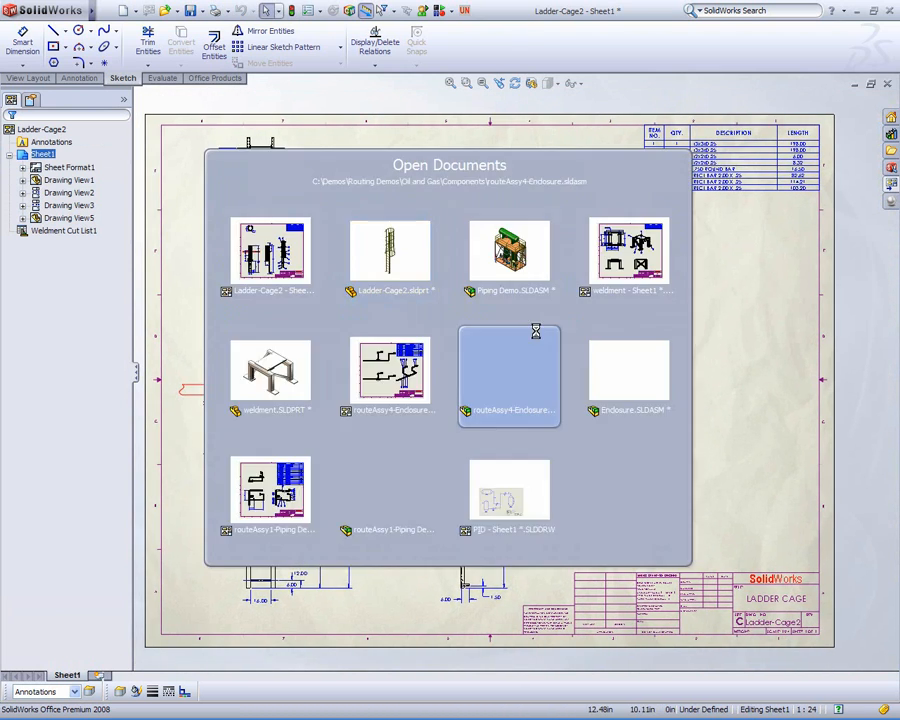
pyautogui.hotkey('ctrl', 'Tab')
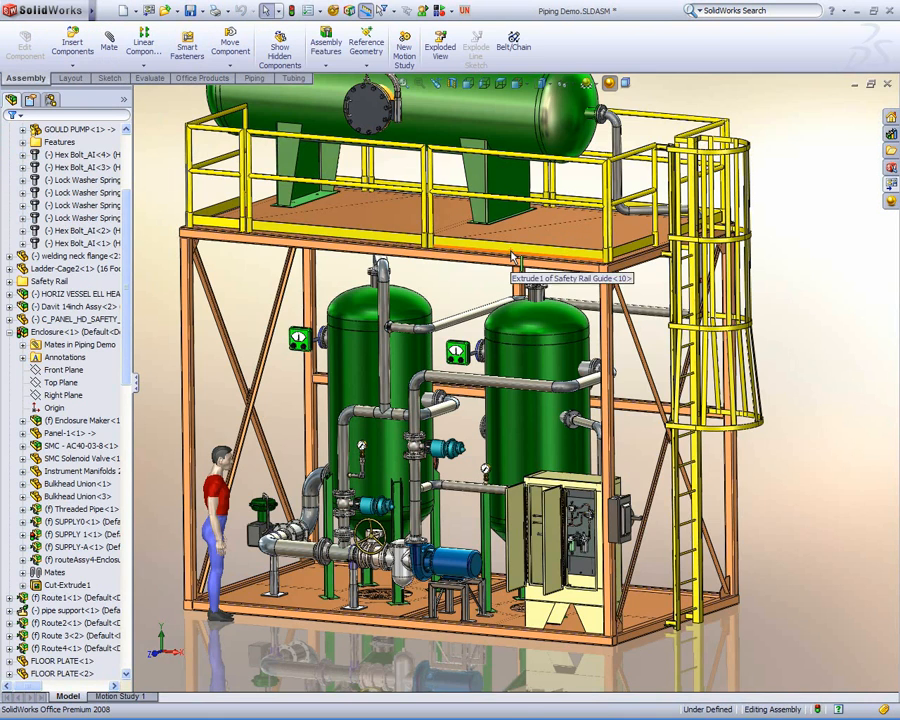
pyautogui.keyDown('ctrl'); pyautogui.moveTo(498, 236); pyautogui.dragTo(487, 339, button='middle'); pyautogui.keyUp('ctrl')
pyautogui.click(470, 250)
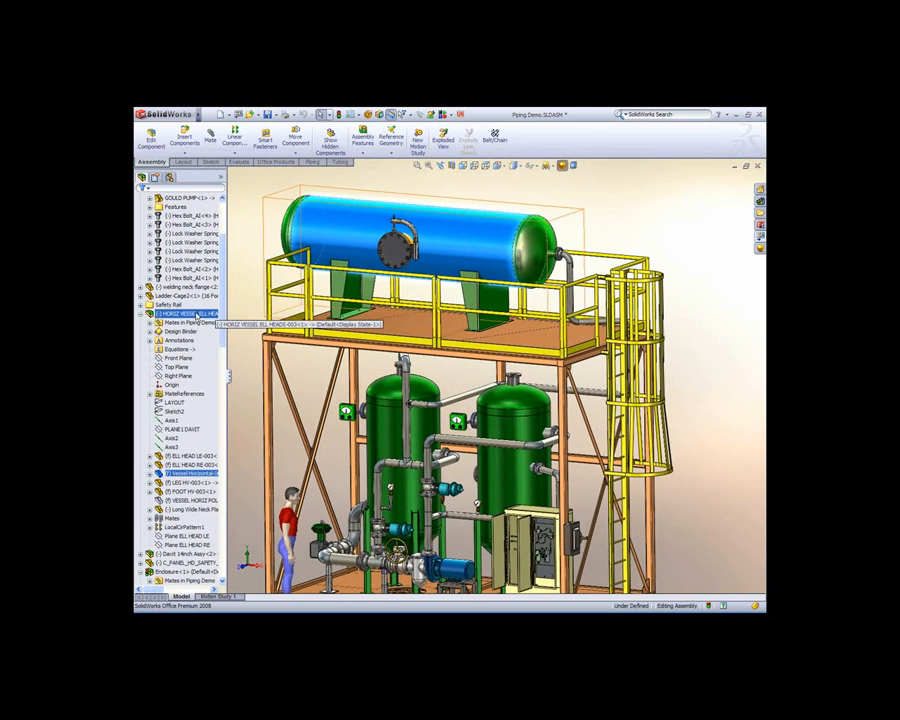
pyautogui.rightClick(186, 313)
pyautogui.click(196, 286)
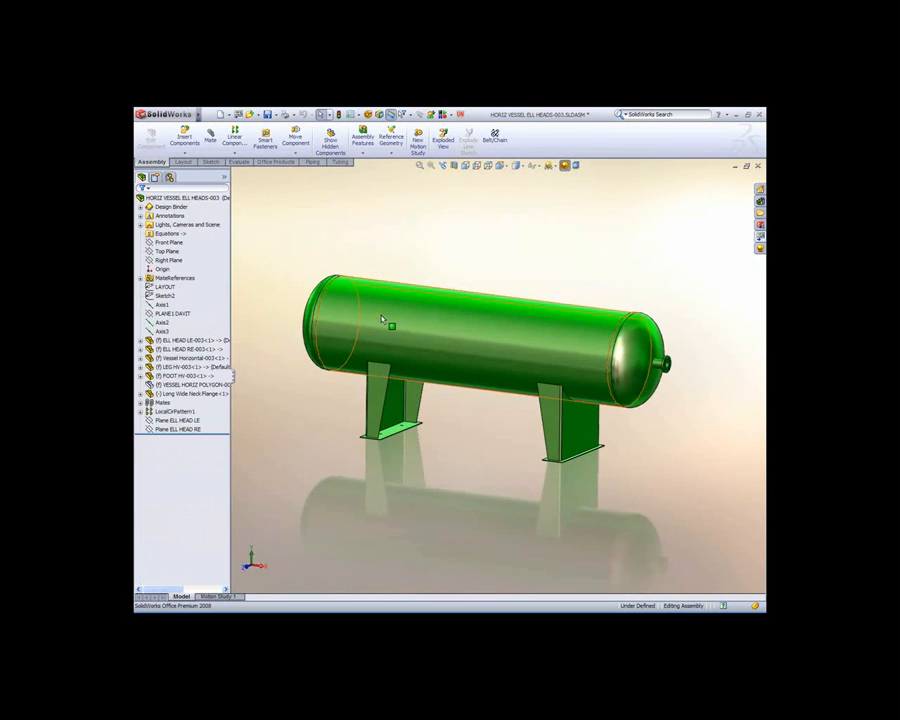
pyautogui.moveTo(361, 255); pyautogui.dragTo(379, 265, button='middle')
pyautogui.keyDown('ctrl'); pyautogui.moveTo(432, 296); pyautogui.dragTo(361, 277, button='middle'); pyautogui.keyUp('ctrl')
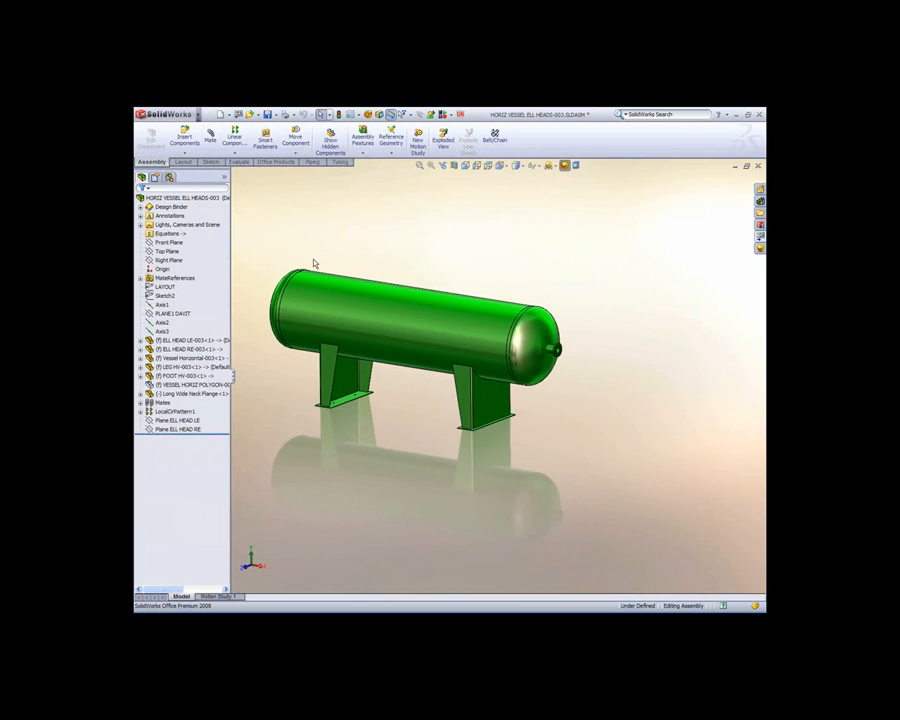
# - Open the vessel's LAYOUT sketch for editing, look over its driving dimensions and exit the sketch
pyautogui.rightClick(166, 288)
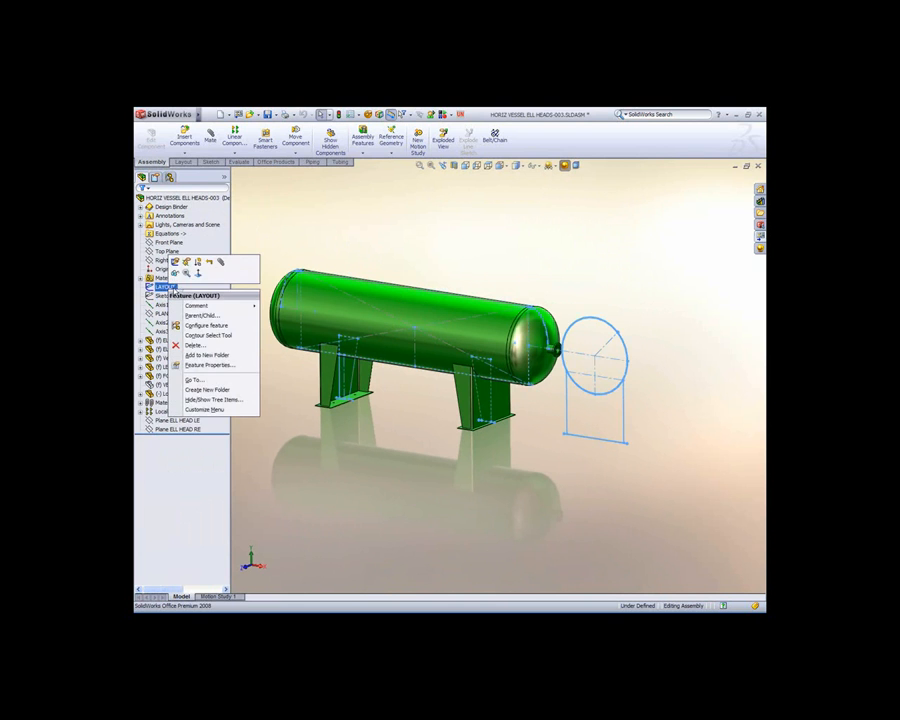
pyautogui.moveTo(364, 365)
pyautogui.mouseDown(button='middle')
pyautogui.moveTo(366, 346)
pyautogui.moveTo(355, 352)
pyautogui.mouseUp(button='middle')
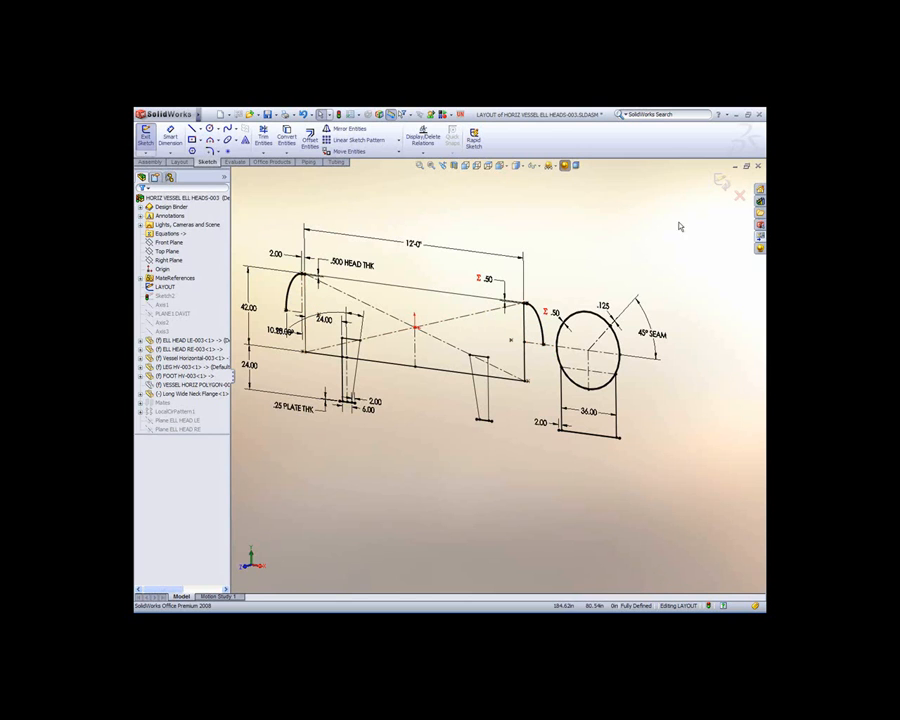
pyautogui.click(722, 184)
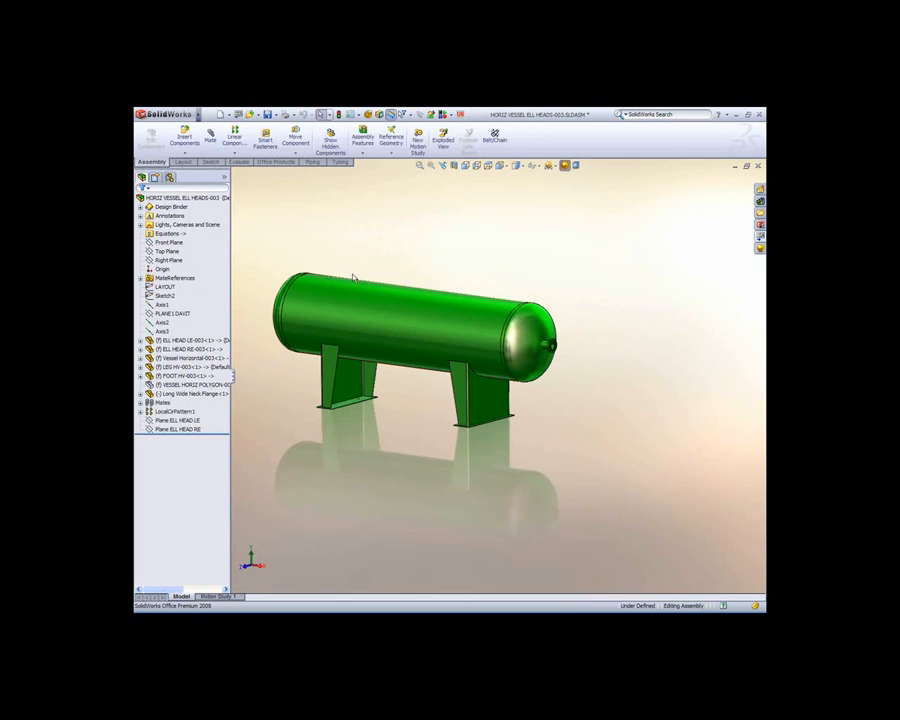
# - Set the vessel shell's overall length in the LAYOUT sketch to 8 ft and rebuild the vessel assembly
pyautogui.click(165, 287)
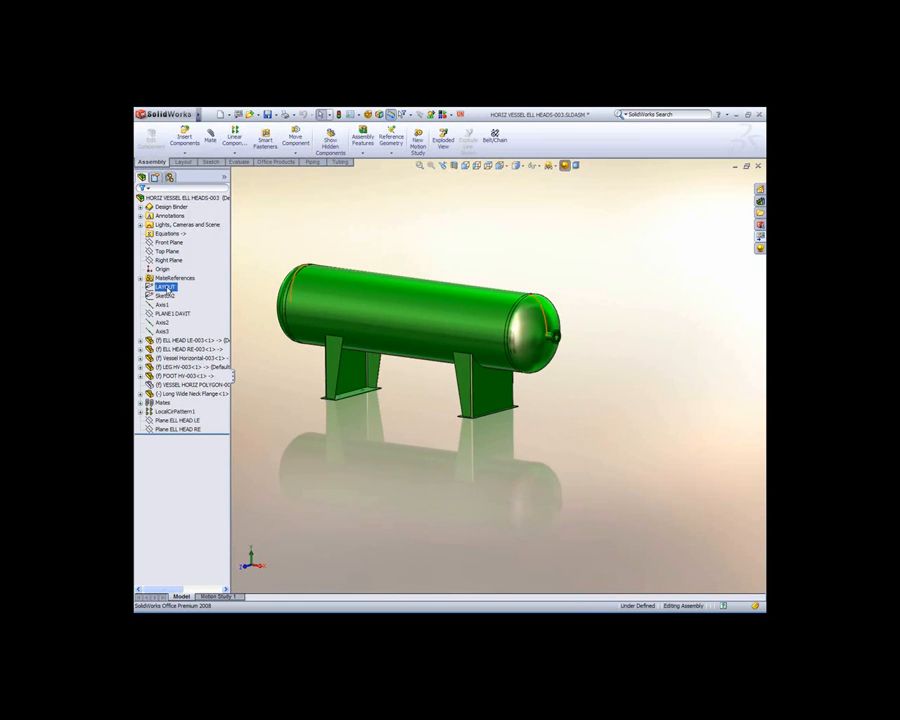
pyautogui.doubleClick(168, 289)
pyautogui.doubleClick(420, 237)
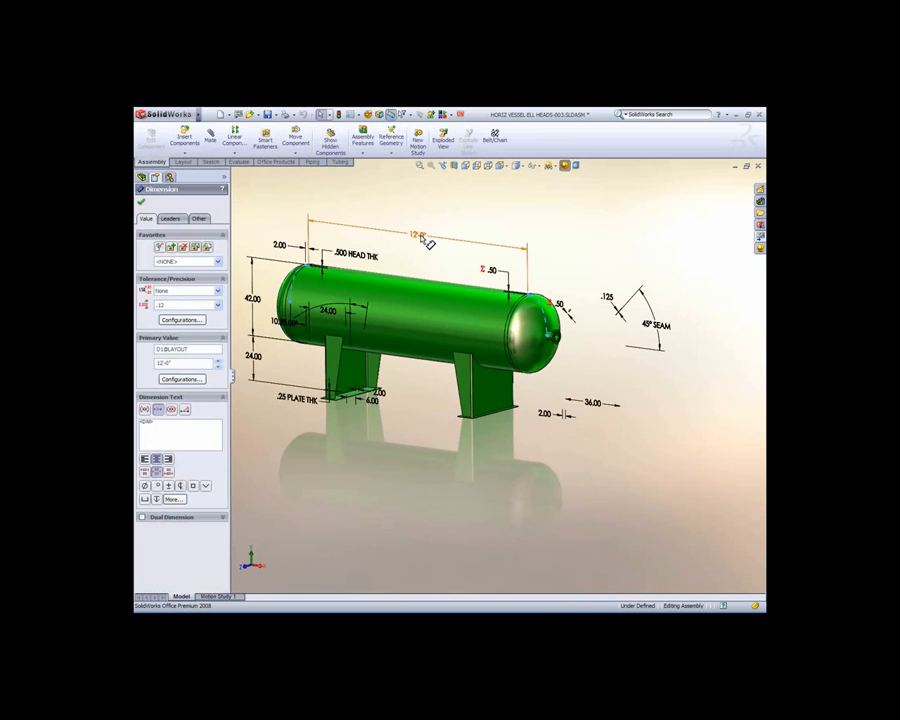
pyautogui.write('8')
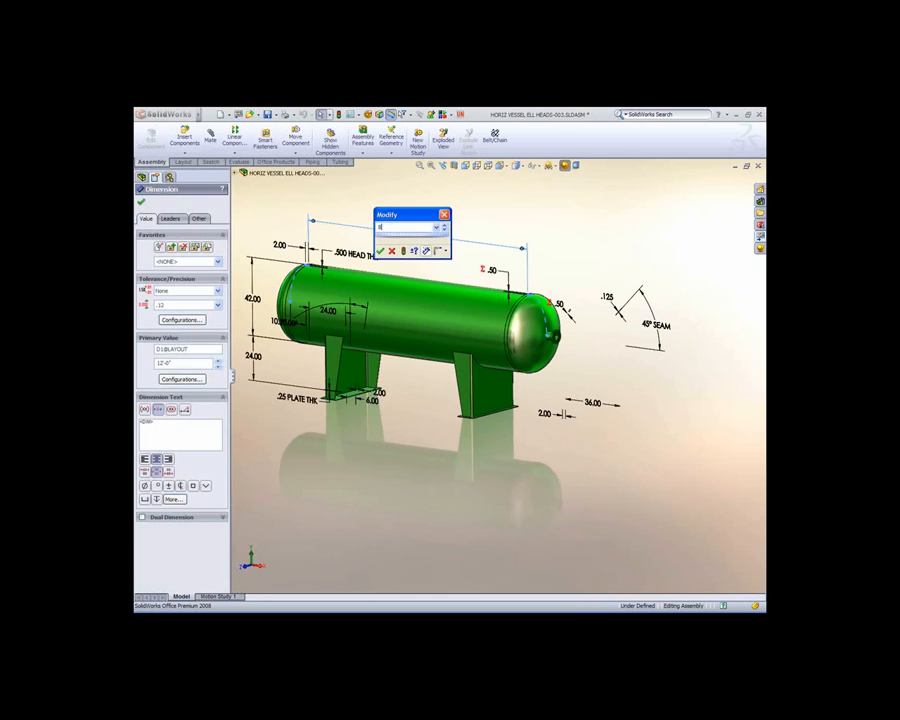
pyautogui.press('Return')
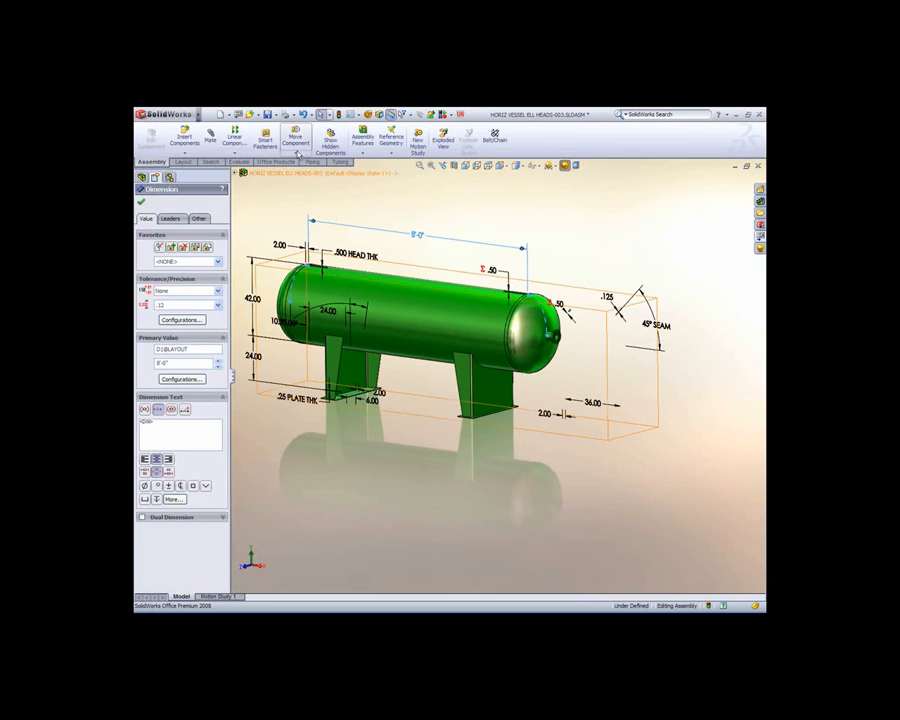
pyautogui.click(339, 115)
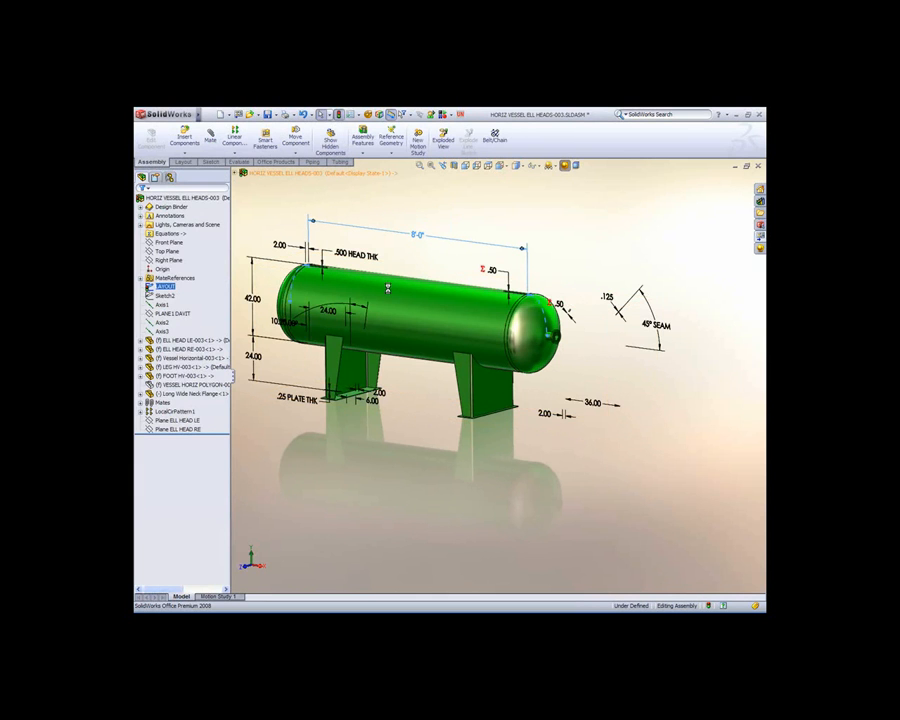
pyautogui.moveTo(380, 326); pyautogui.dragTo(415, 318, button='middle')
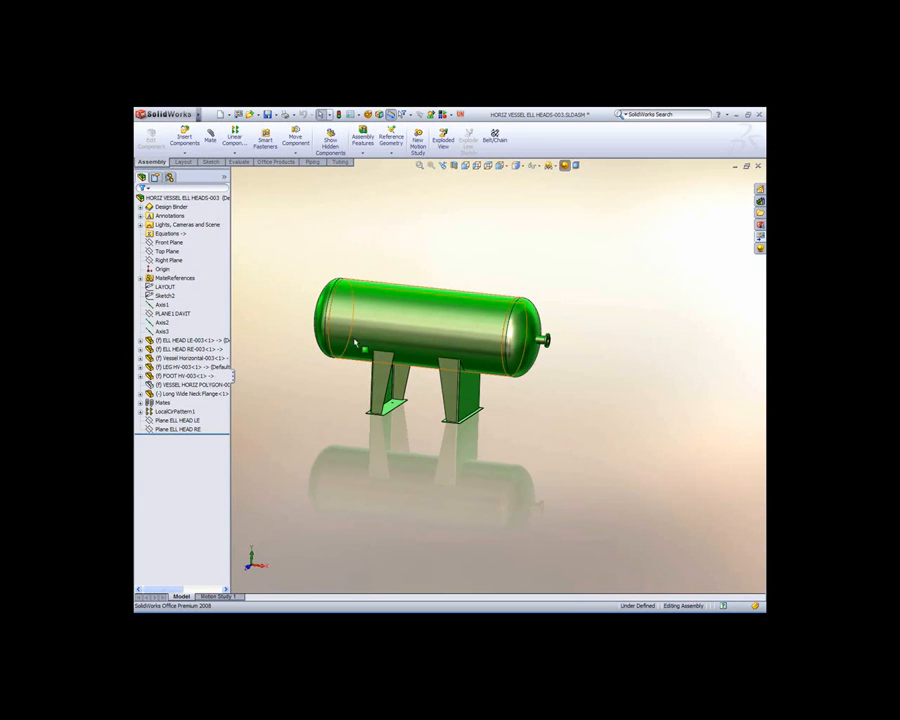
pyautogui.moveTo(340, 333)
pyautogui.mouseDown(button='middle')
pyautogui.moveTo(366, 322)
pyautogui.moveTo(349, 333)
pyautogui.mouseUp(button='middle')
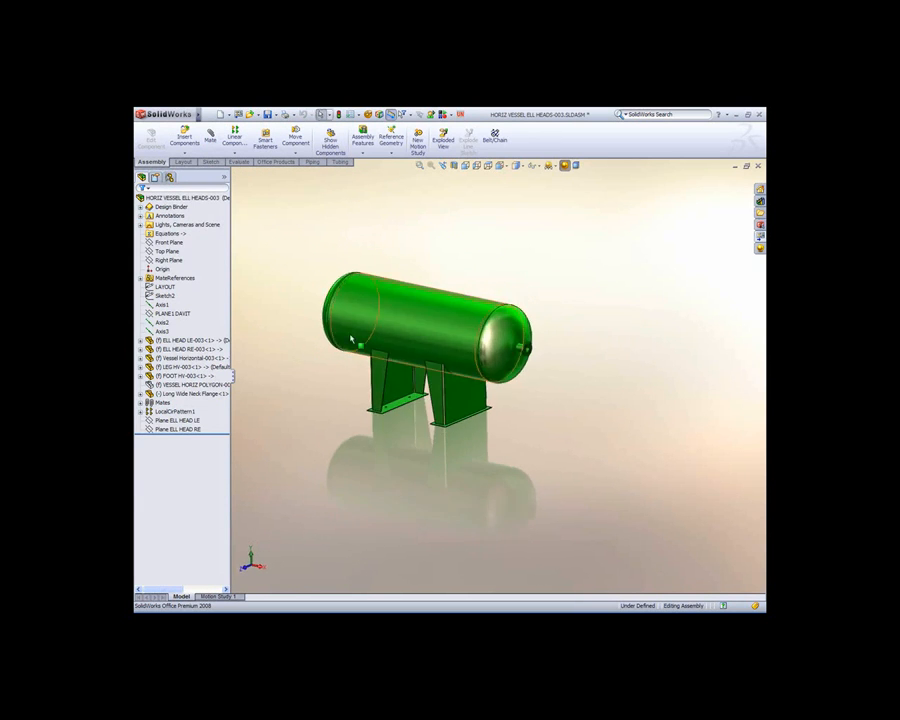
# - Open the Elliptical Head.xls spreadsheet from the vessel's Design Binder with macros enabled and look over its calculations
pyautogui.click(141, 207)
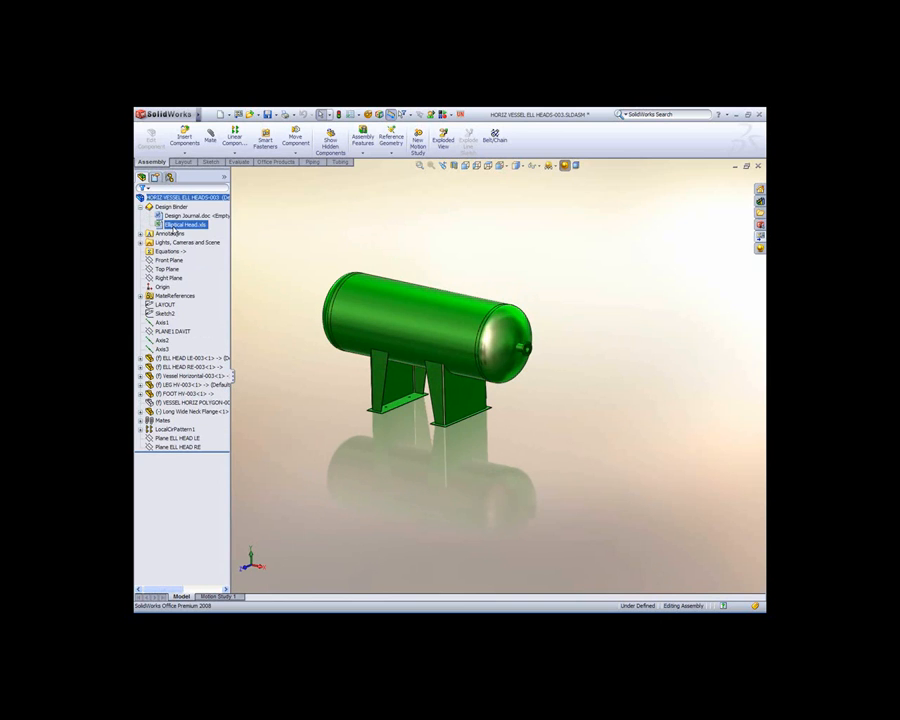
pyautogui.rightClick(186, 225)
pyautogui.click(198, 233)
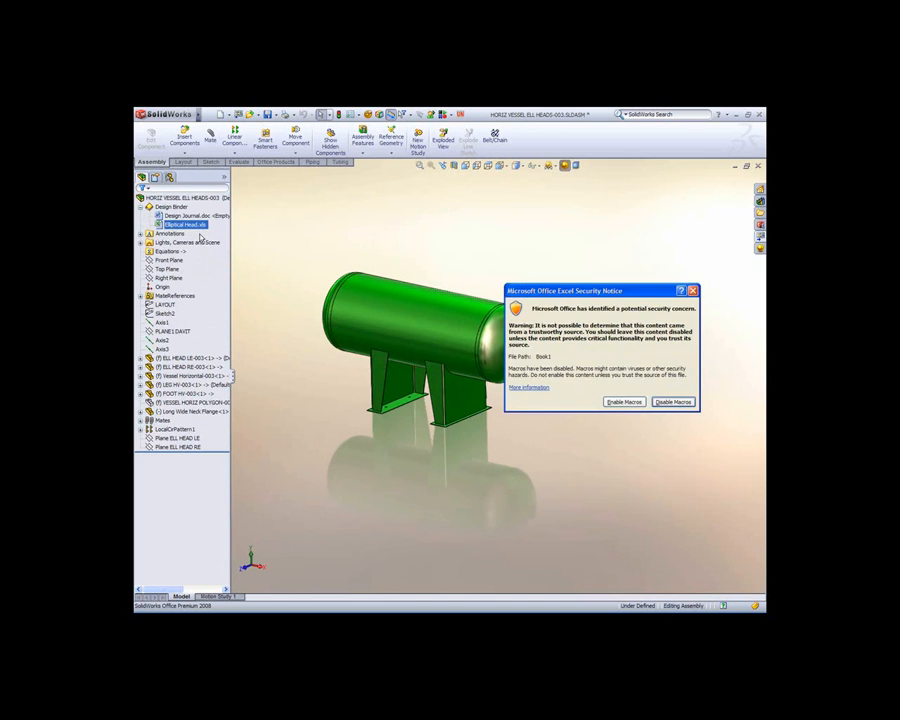
pyautogui.click(624, 401)
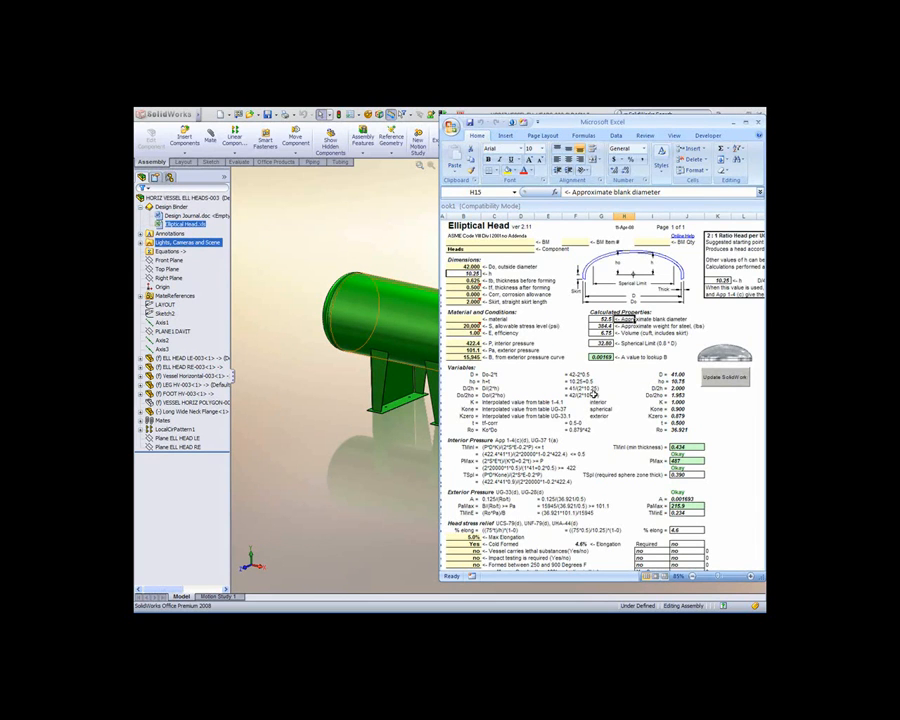
pyautogui.scroll(-2, 557, 380)
pyautogui.scroll(2, 530, 376)
# - Set the head's outside diameter Do to 36 in the spreadsheet and update the SolidWorks vessel model from it
pyautogui.click(466, 265)
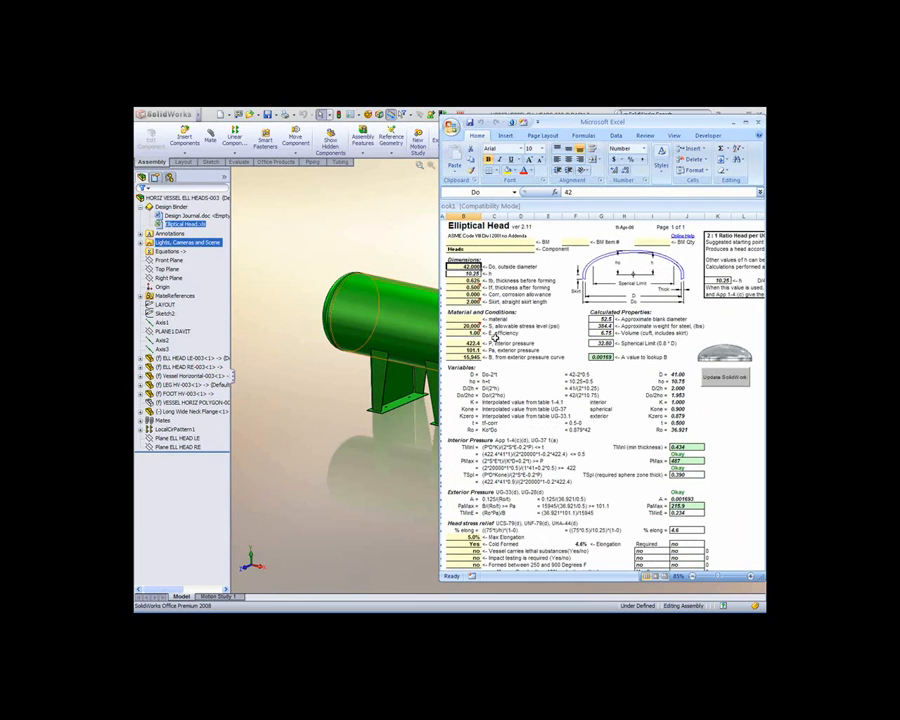
pyautogui.write('36')
pyautogui.press('Return')
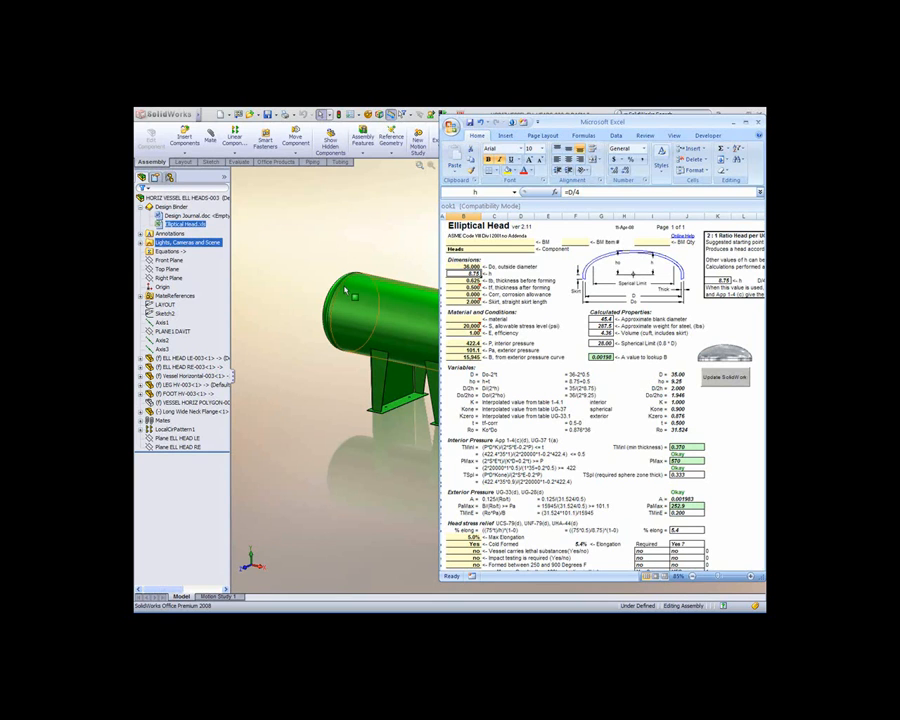
pyautogui.click(725, 378)
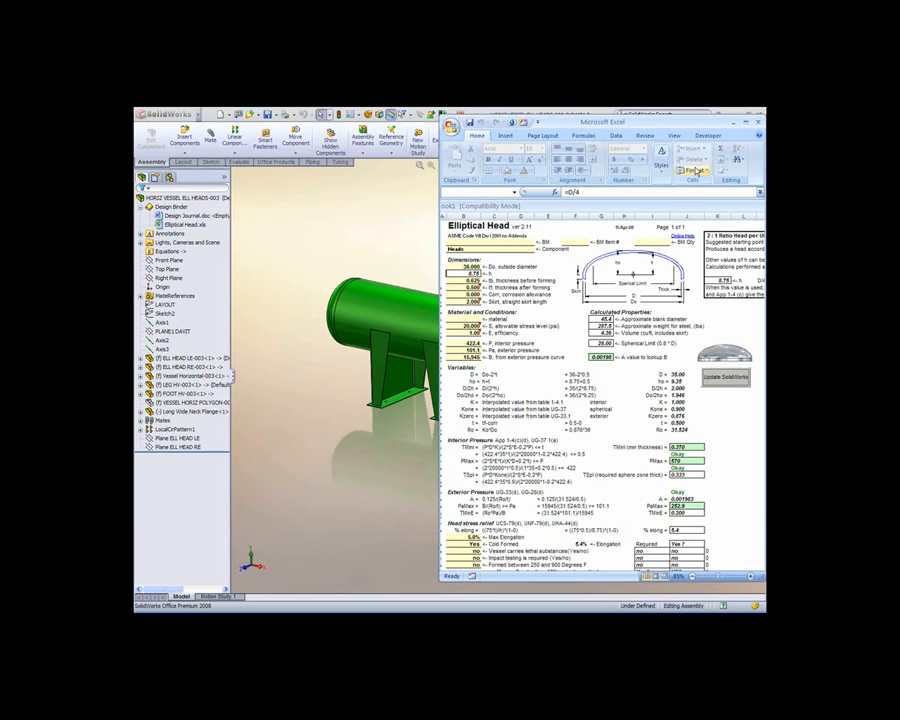
# - Examine the Elliptical Head sheet's Visual Basic code that links cell values to LAYOUT dimensions, and close the code editor and spreadsheet
pyautogui.click(707, 135)
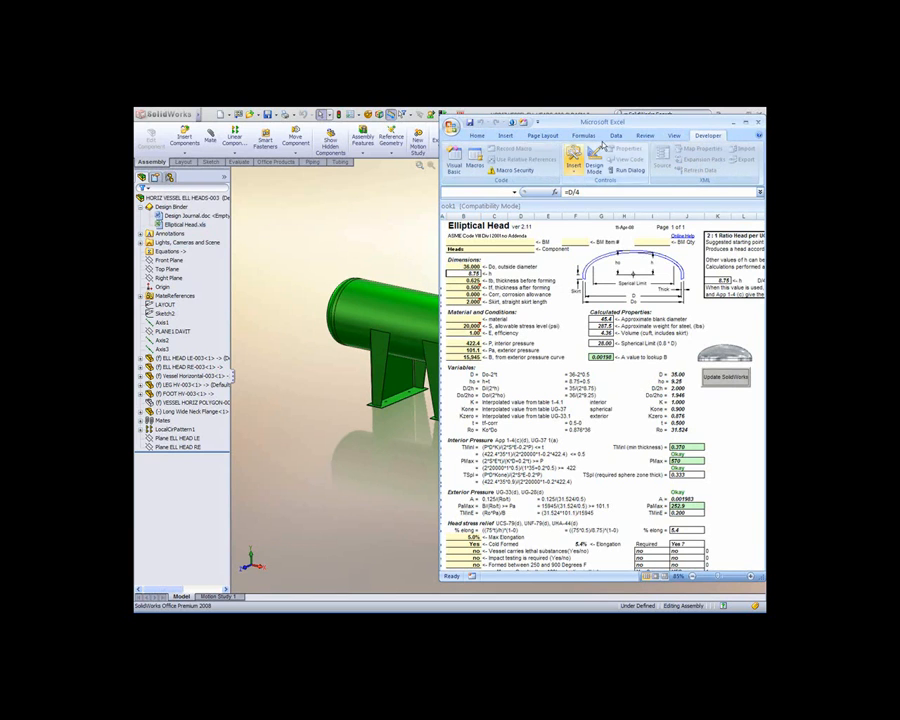
pyautogui.click(455, 162)
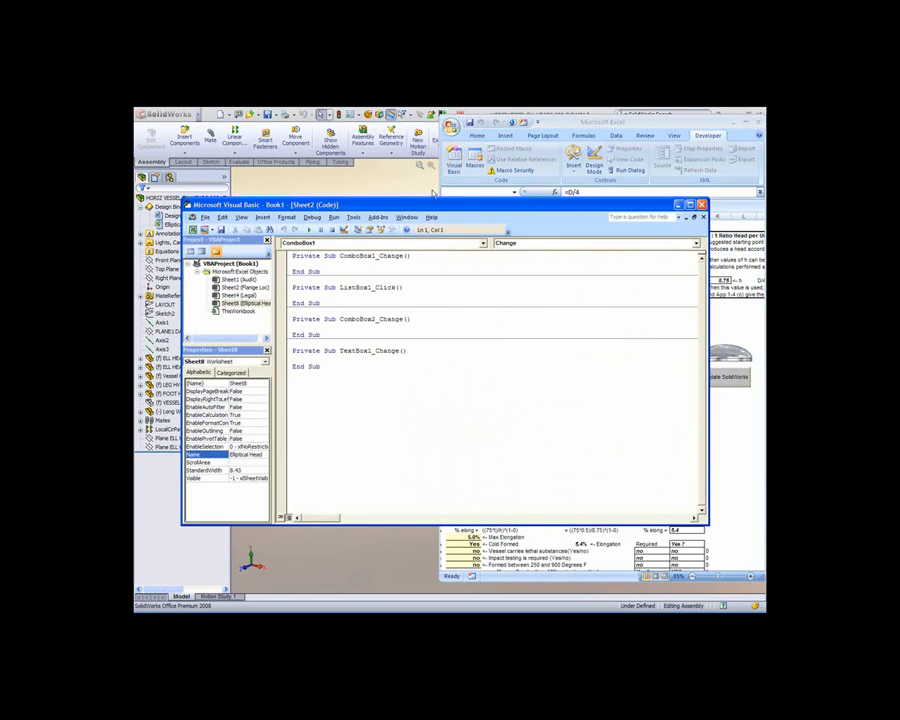
pyautogui.click(246, 304)
pyautogui.doubleClick(247, 304)
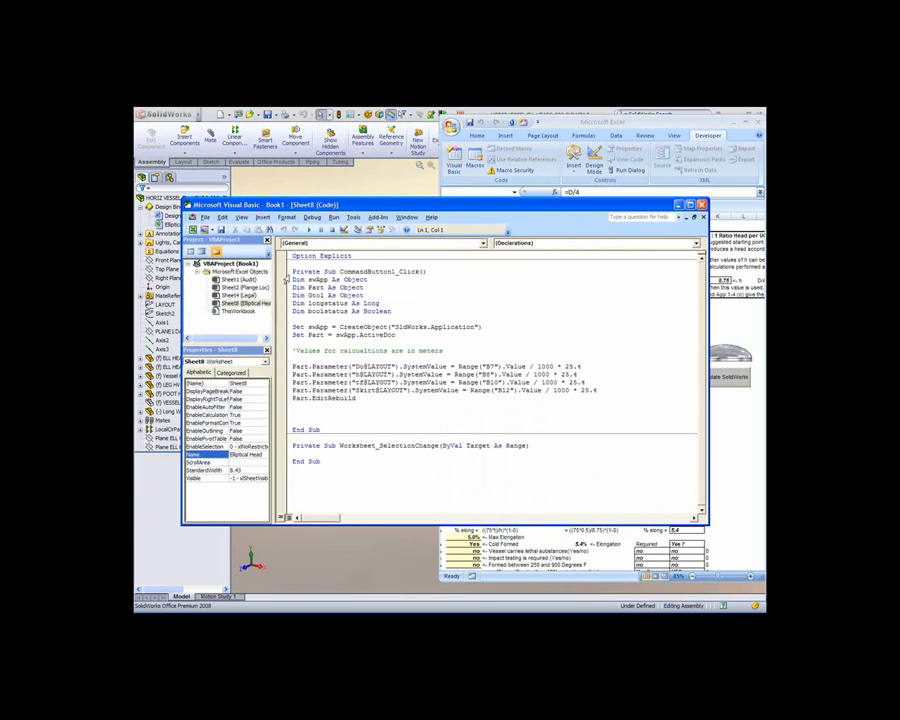
pyautogui.moveTo(292, 271); pyautogui.dragTo(543, 397)
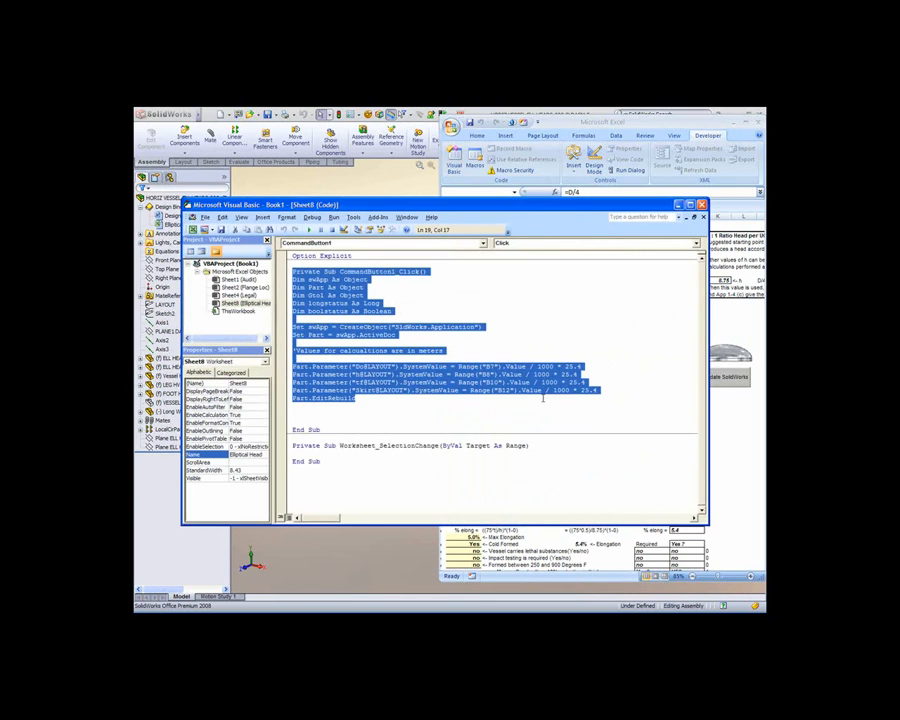
pyautogui.click(540, 404)
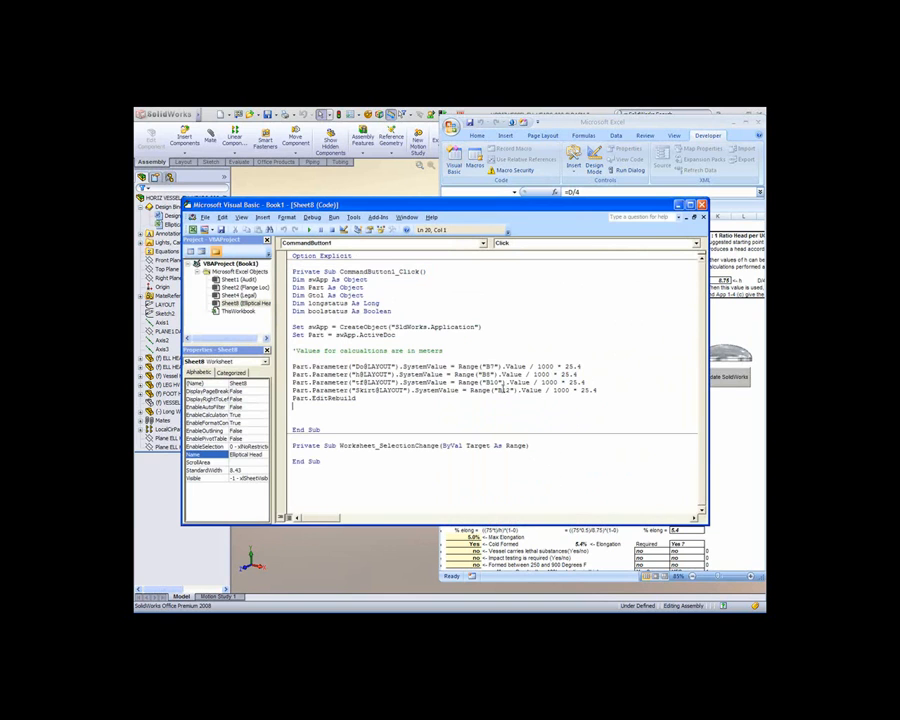
pyautogui.moveTo(456, 366); pyautogui.dragTo(578, 367)
pyautogui.moveTo(455, 374); pyautogui.dragTo(577, 374)
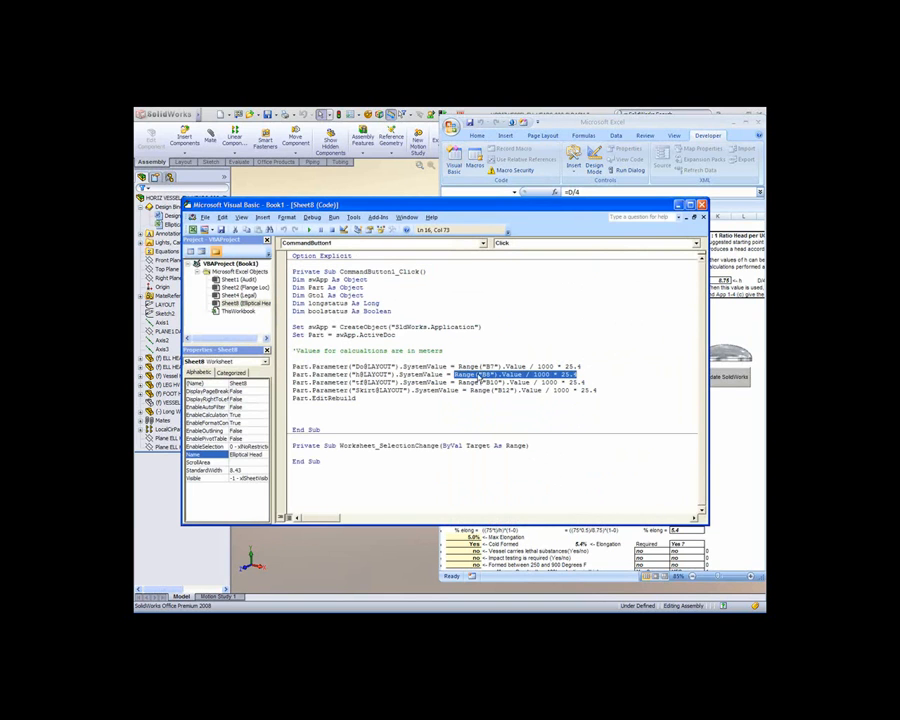
pyautogui.click(496, 382)
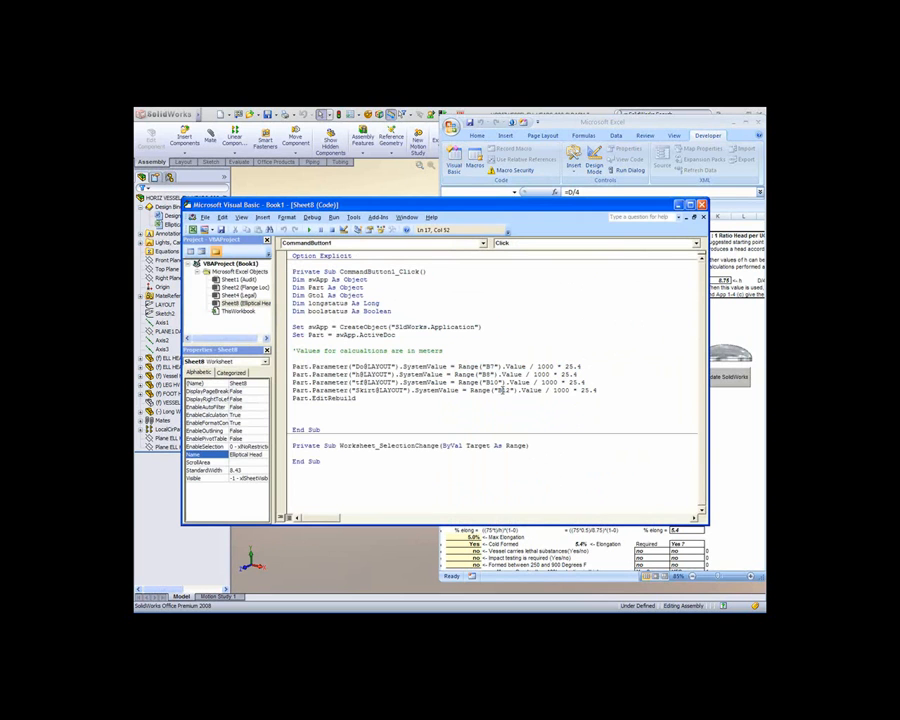
pyautogui.click(702, 204)
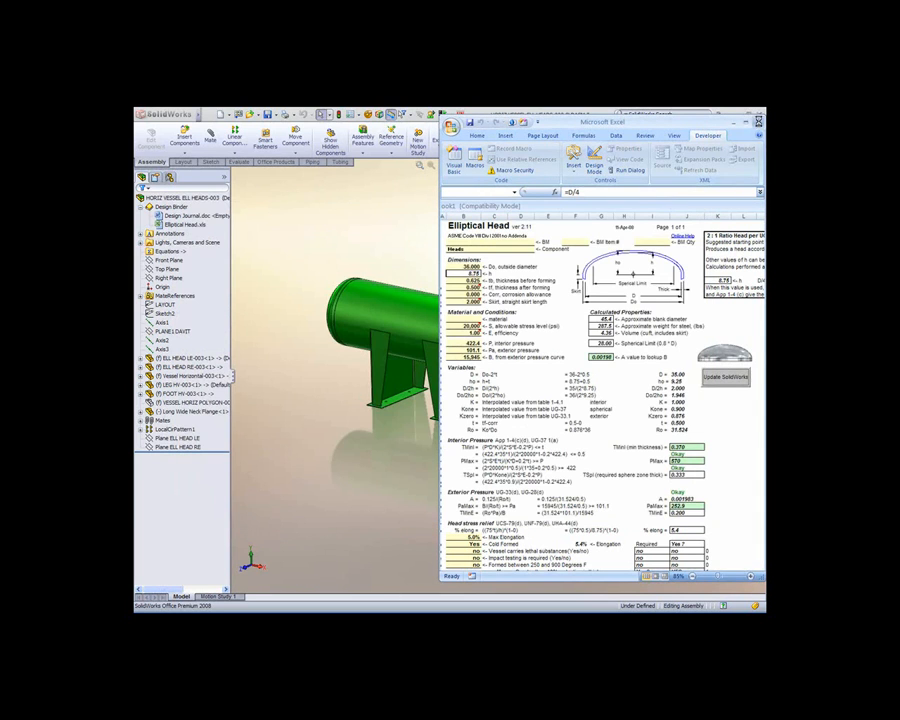
pyautogui.click(759, 123)
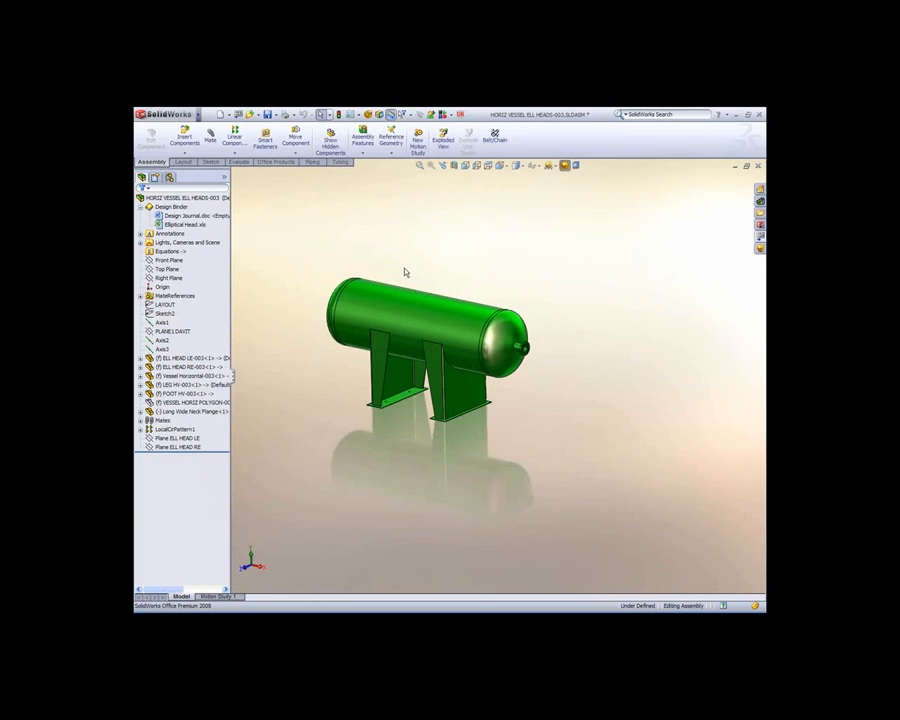
# - Display the dimensions of the vessel's LAYOUT sketch and start recording a macro
pyautogui.scroll(-2, 405, 270)
pyautogui.moveTo(405, 271)
pyautogui.mouseDown(button='middle')
pyautogui.moveTo(424, 259)
pyautogui.moveTo(419, 271)
pyautogui.mouseUp(button='middle')
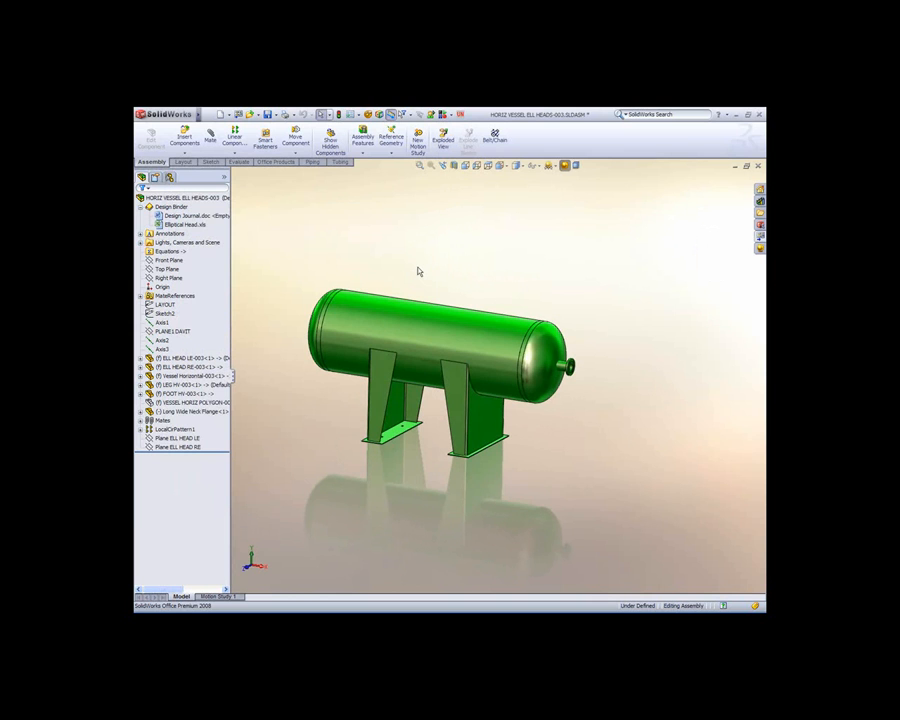
pyautogui.click(170, 305)
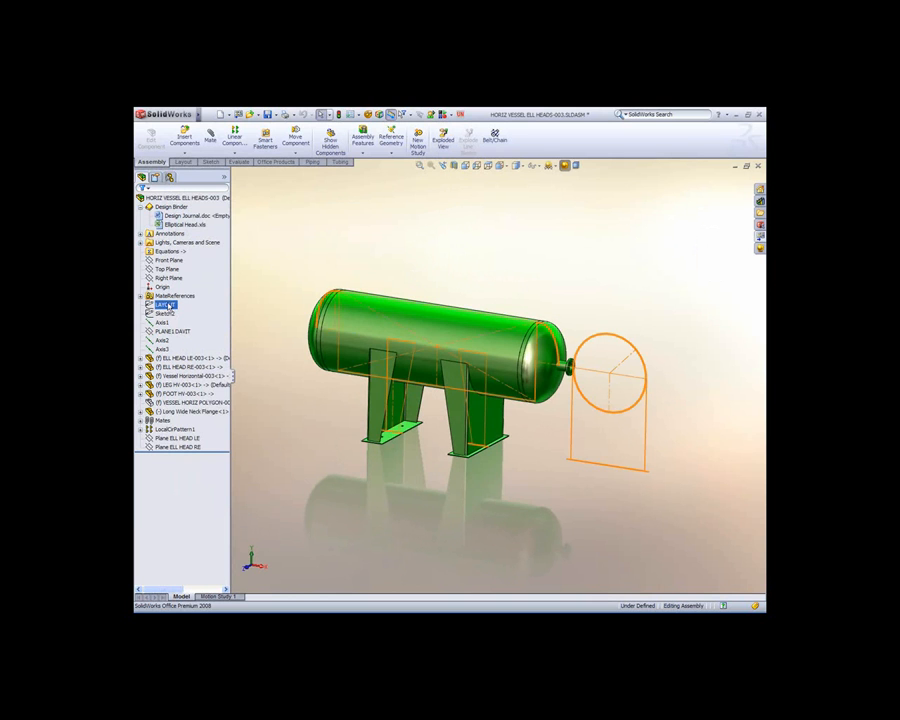
pyautogui.doubleClick(170, 306)
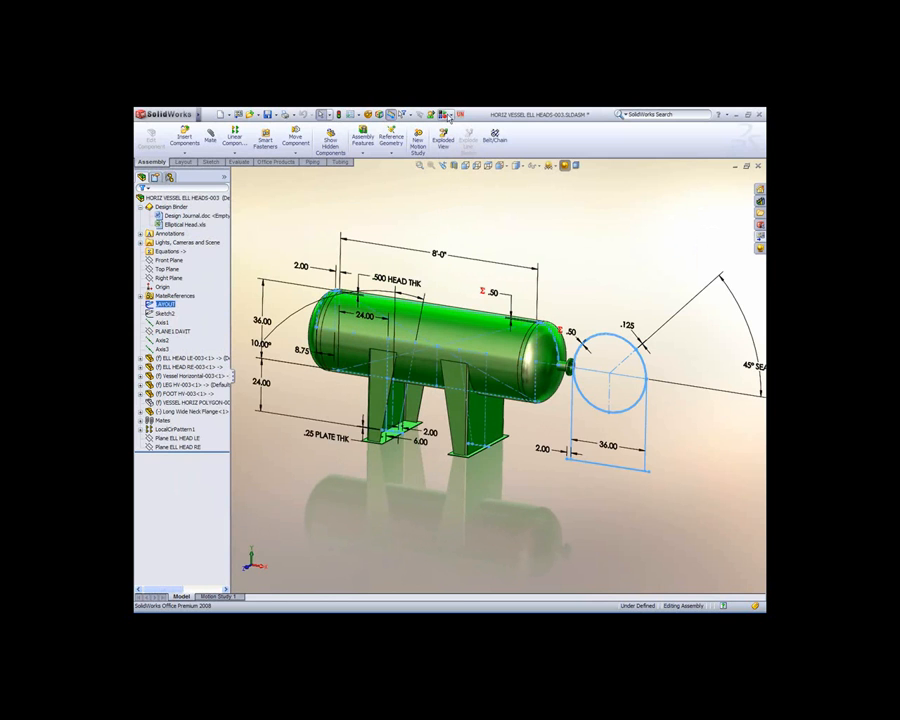
pyautogui.click(450, 117)
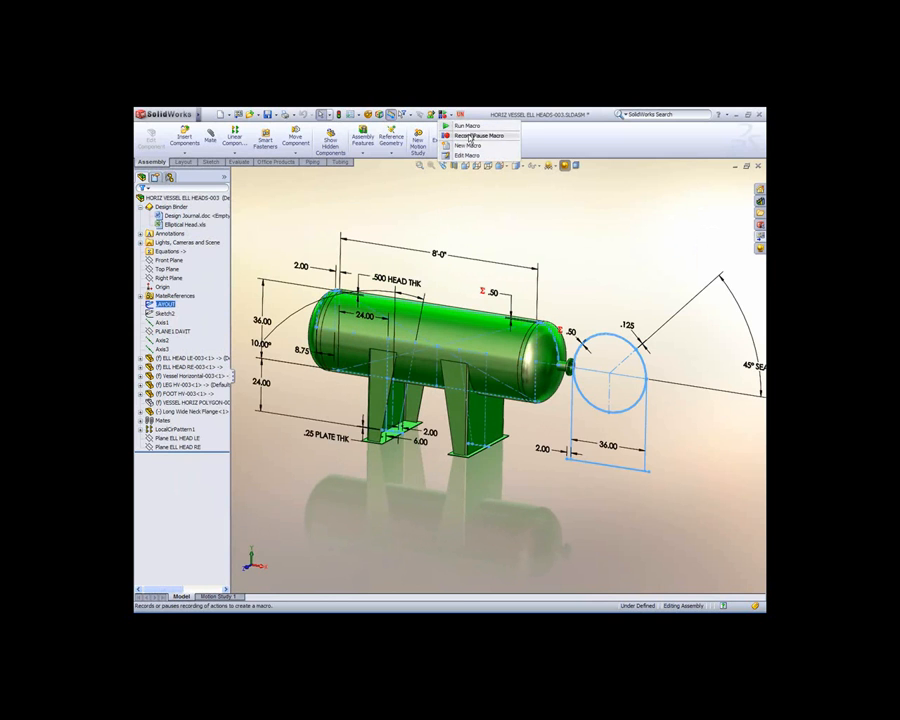
pyautogui.click(476, 135)
# - Set the LAYOUT dimension from the shell's end to the nearest leg to 12 in and rebuild the vessel
pyautogui.doubleClick(368, 325)
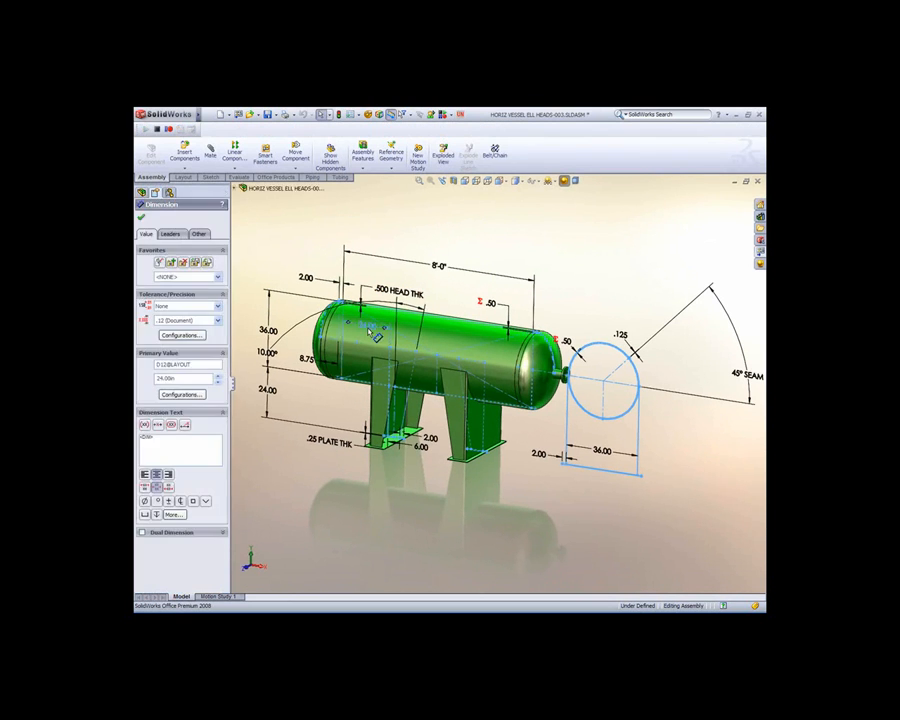
pyautogui.write('12')
pyautogui.press('Return')
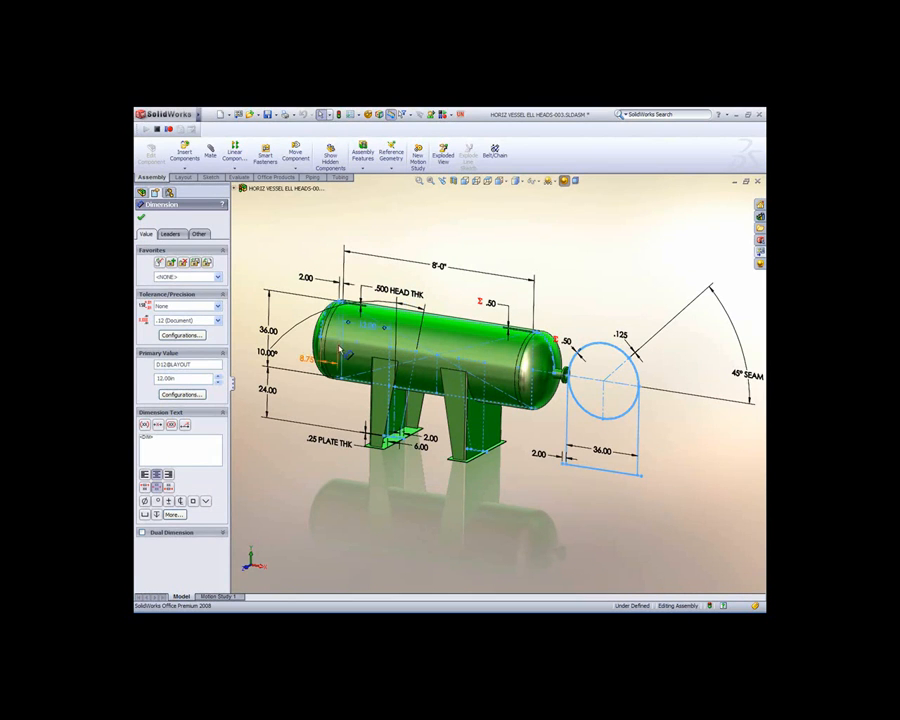
pyautogui.click(407, 231)
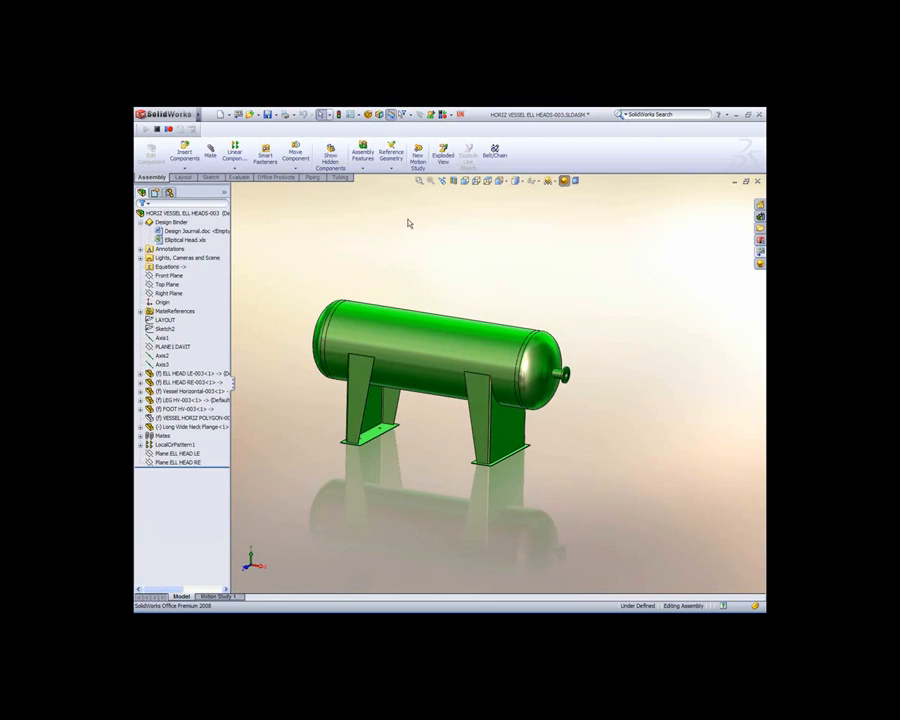
# - Stop the macro recording and save it as Macro1 in the Components folder
pyautogui.click(446, 114)
pyautogui.click(466, 131)
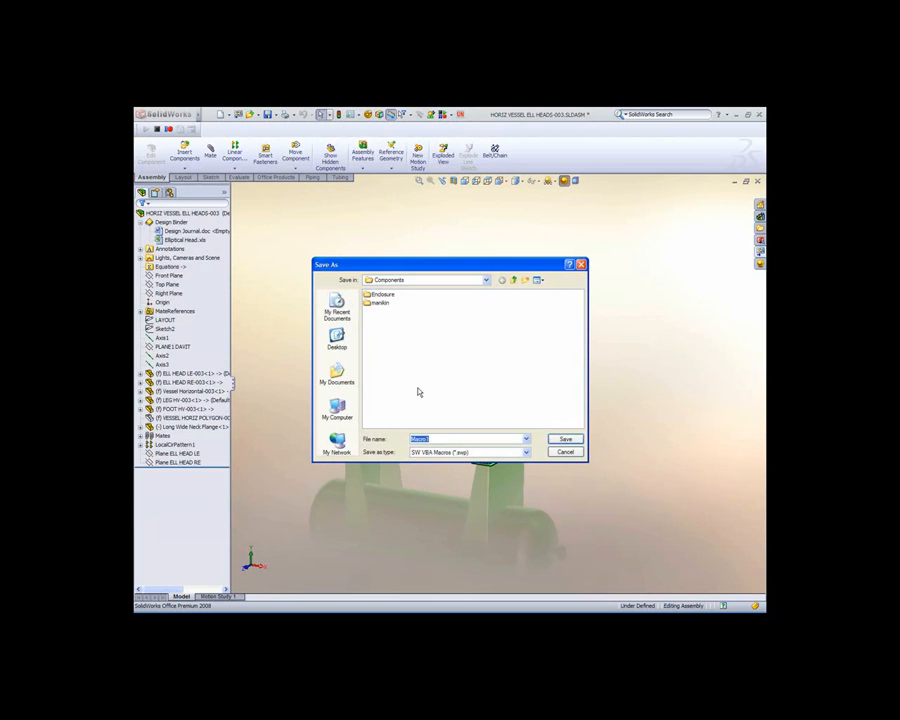
pyautogui.press('Return')
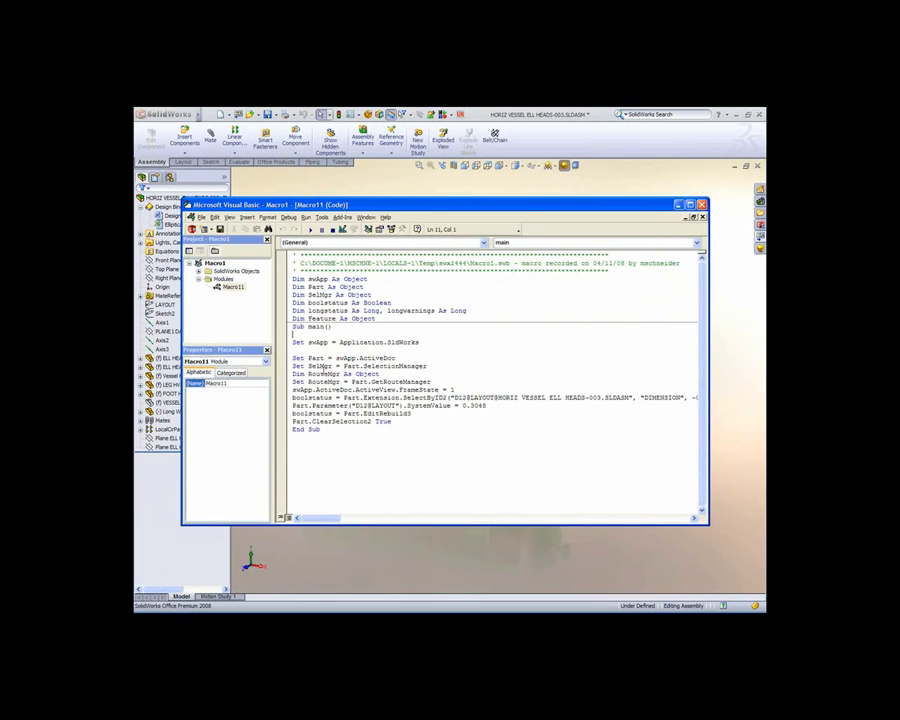
# - Examine the recorded main routine and the system value it assigns to D12@LAYOUT, and close the code editor
pyautogui.moveTo(292, 326); pyautogui.dragTo(356, 428)
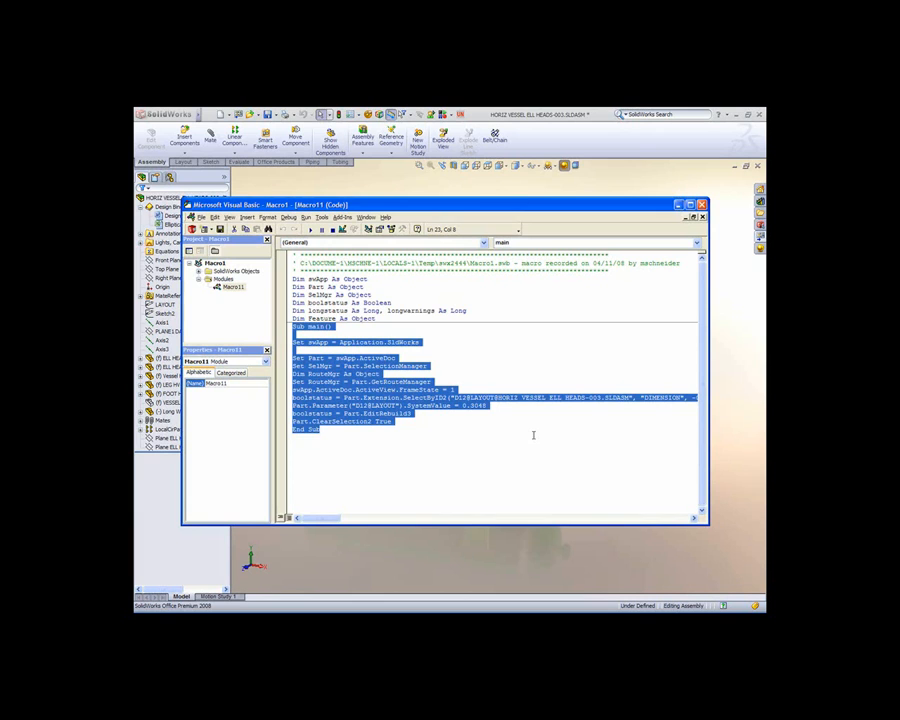
pyautogui.moveTo(488, 406); pyautogui.dragTo(468, 403)
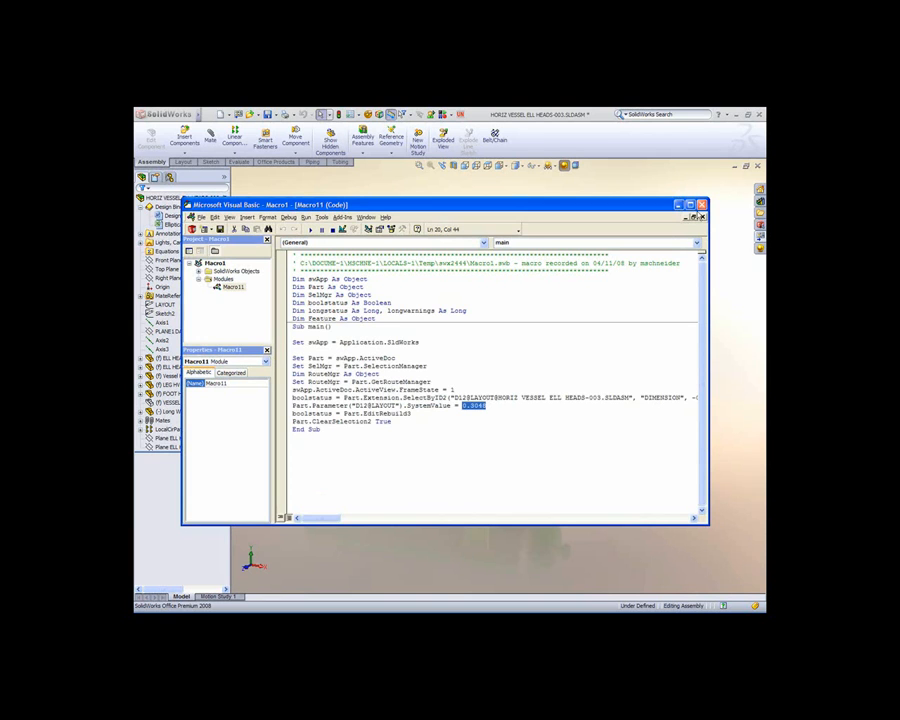
pyautogui.click(702, 205)
# - Switch from the vessel assembly to the open P&ID drawing
pyautogui.keyDown('ctrl'); pyautogui.moveTo(445, 302); pyautogui.dragTo(447, 292, button='middle'); pyautogui.keyUp('ctrl')
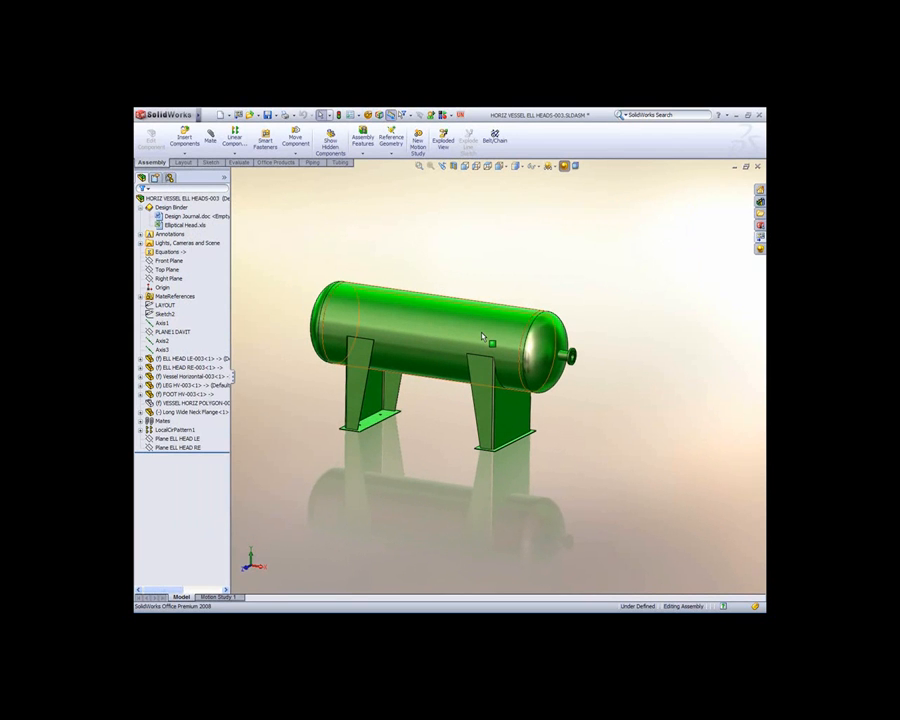
pyautogui.hotkey('ctrl', 'Tab')
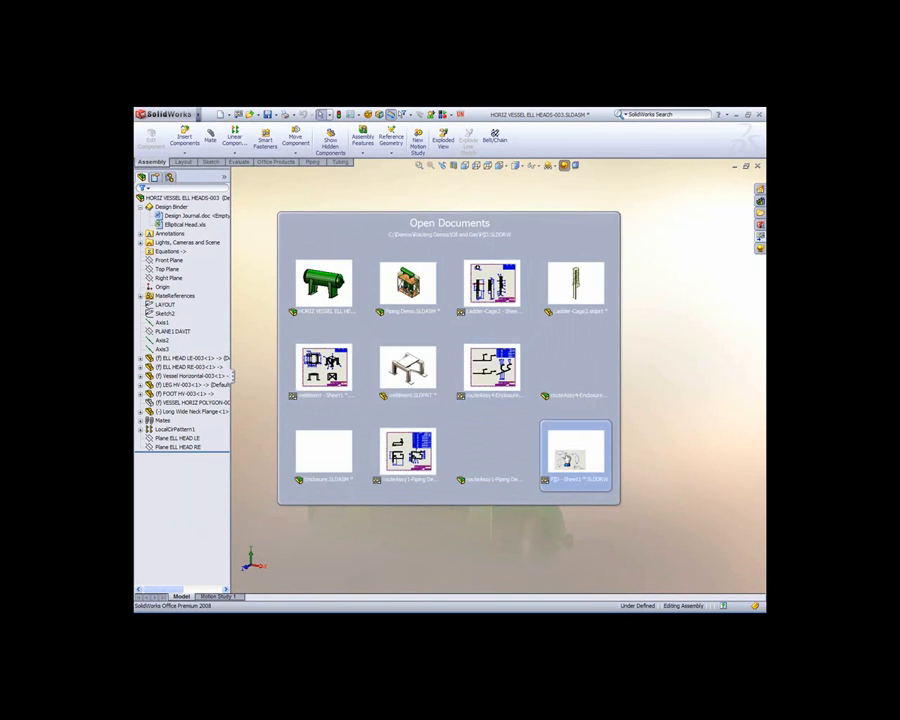
pyautogui.click(570, 457)
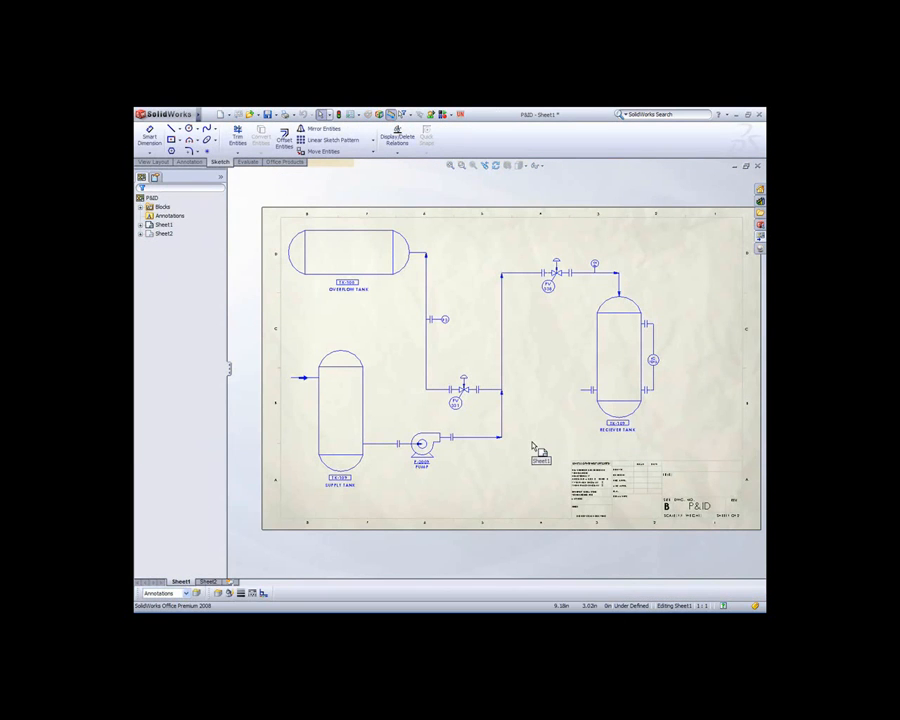
# - Sketch a short horizontal line extending the pump P-2009 discharge line beyond its corner toward the receiver tank
pyautogui.scroll(-1, 536, 454)
pyautogui.scroll(-1, 522, 426)
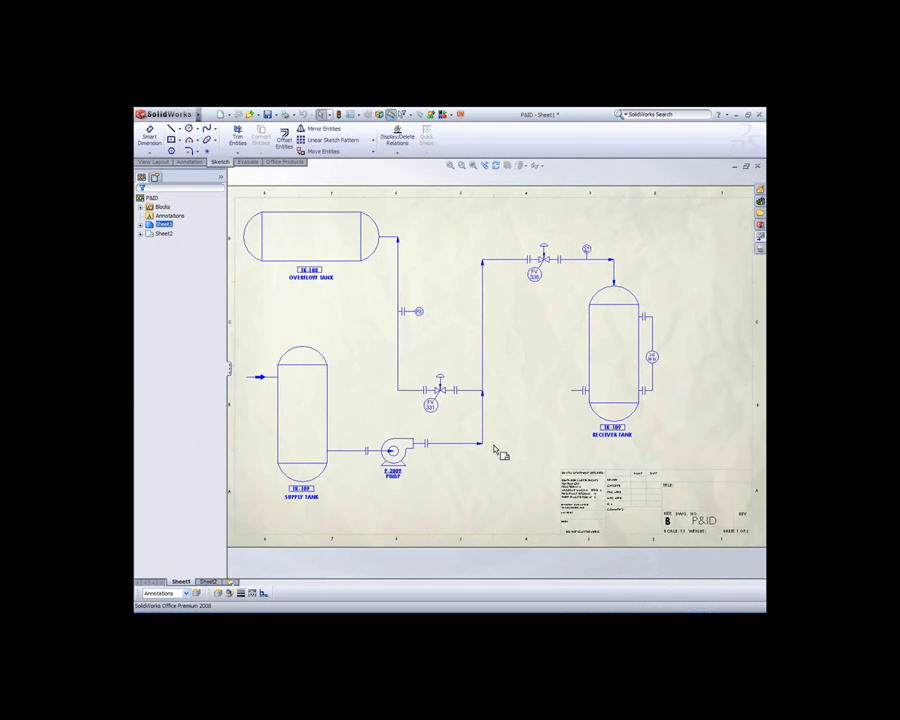
pyautogui.scroll(-1, 520, 457)
pyautogui.scroll(-1, 520, 457)
pyautogui.scroll(-1, 500, 428)
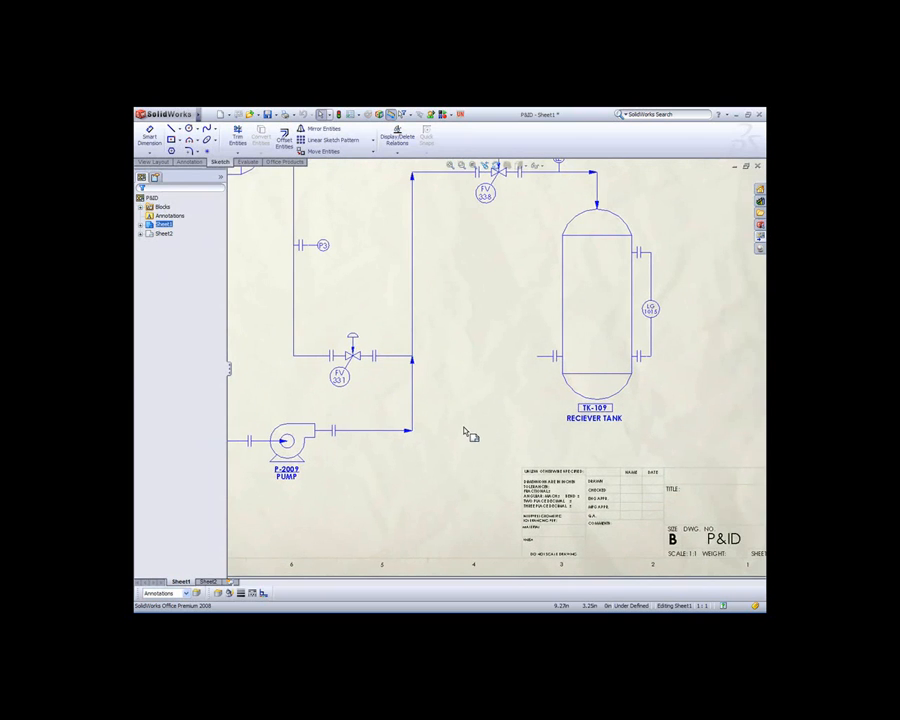
pyautogui.click(467, 432)
pyautogui.click(527, 434)
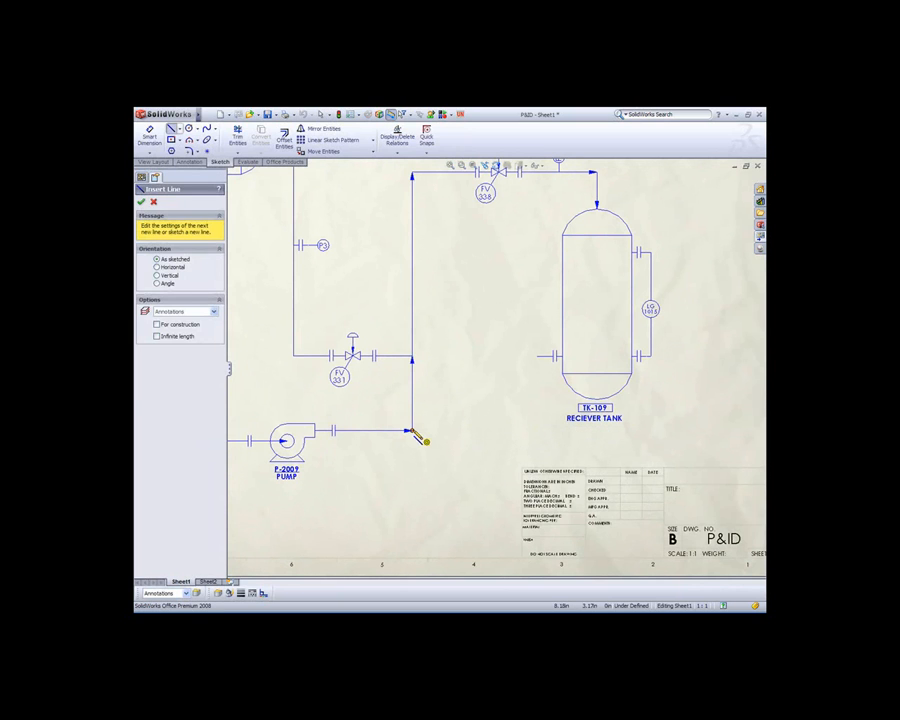
pyautogui.click(447, 430)
pyautogui.press('Escape')
# - Insert a Flange block from the P&ID Symbols library at the free end of the new pump discharge line
pyautogui.click(760, 201)
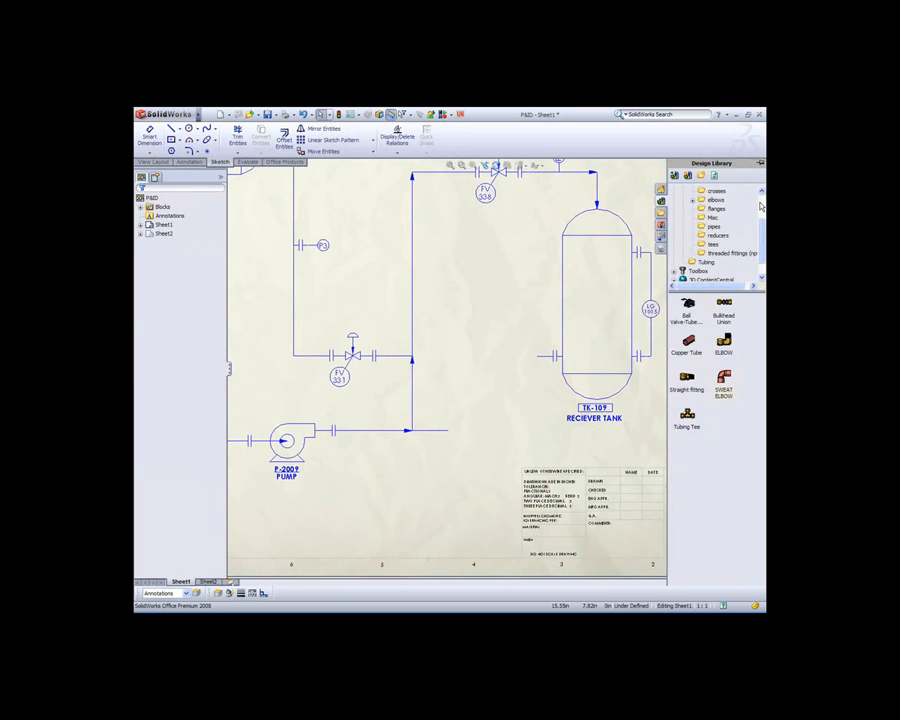
pyautogui.scroll(2, 750, 233)
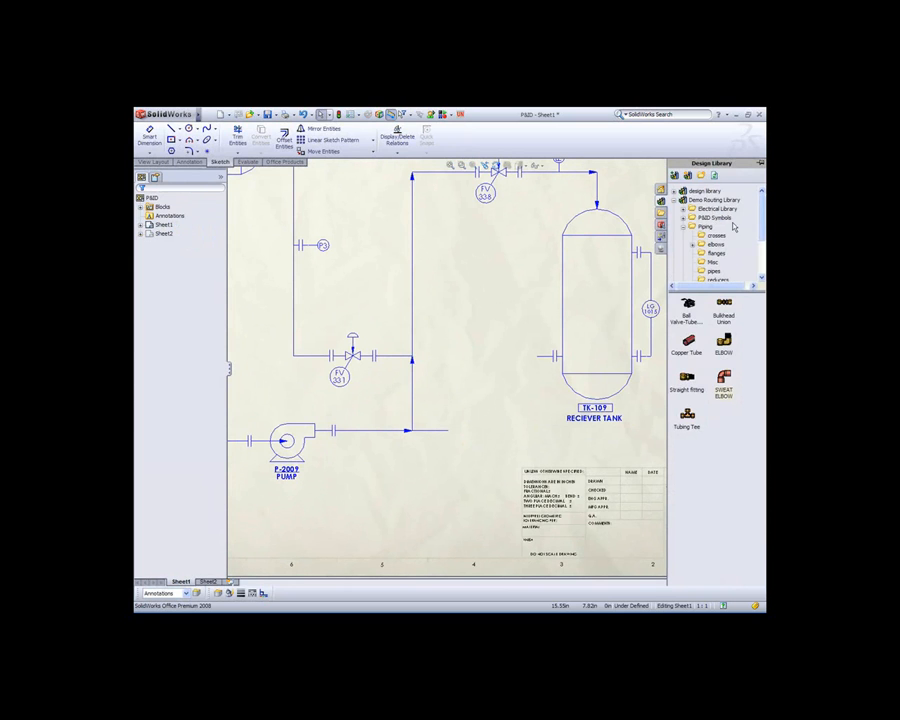
pyautogui.click(706, 209)
pyautogui.click(706, 219)
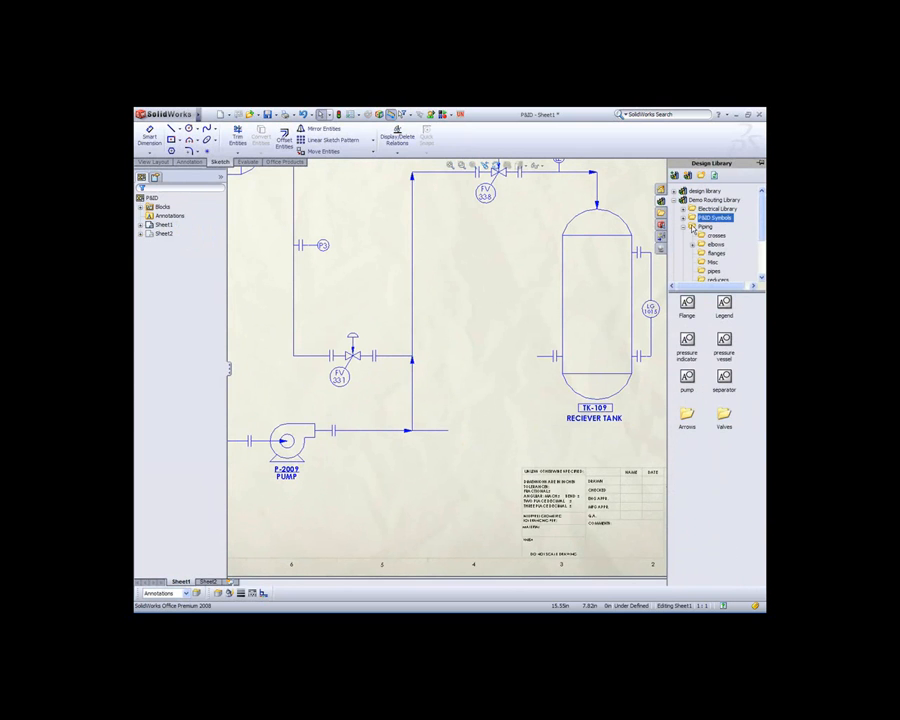
pyautogui.moveTo(687, 302)
pyautogui.mouseDown()
pyautogui.moveTo(490, 402)
pyautogui.moveTo(457, 431)
pyautogui.mouseUp()
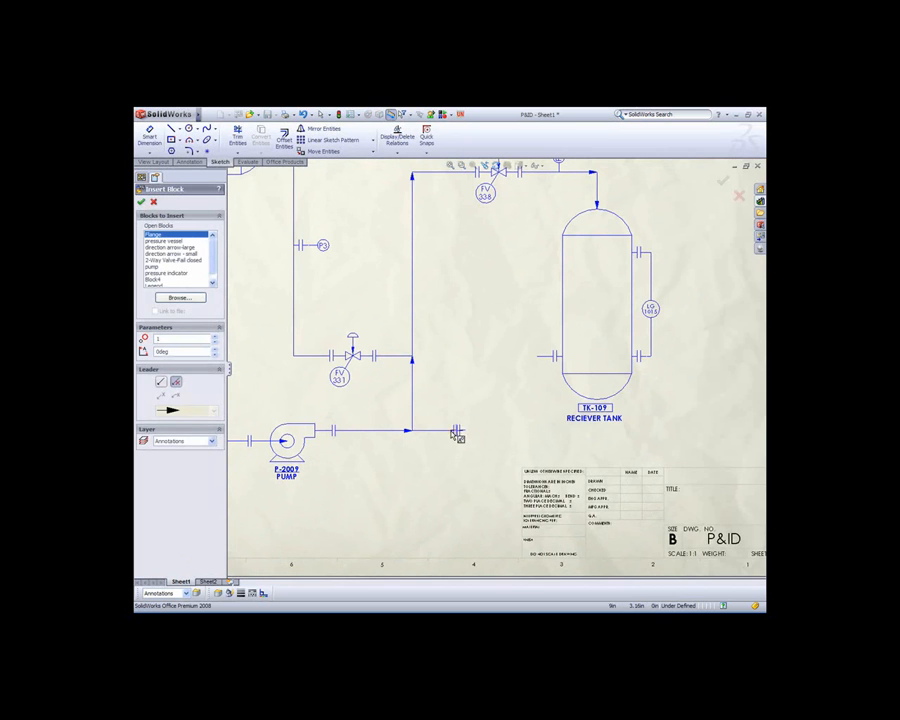
# - Insert a 2-way valve symbol from the Valves library folder directly after the new flange and finish block insertion
pyautogui.click(760, 201)
pyautogui.doubleClick(723, 414)
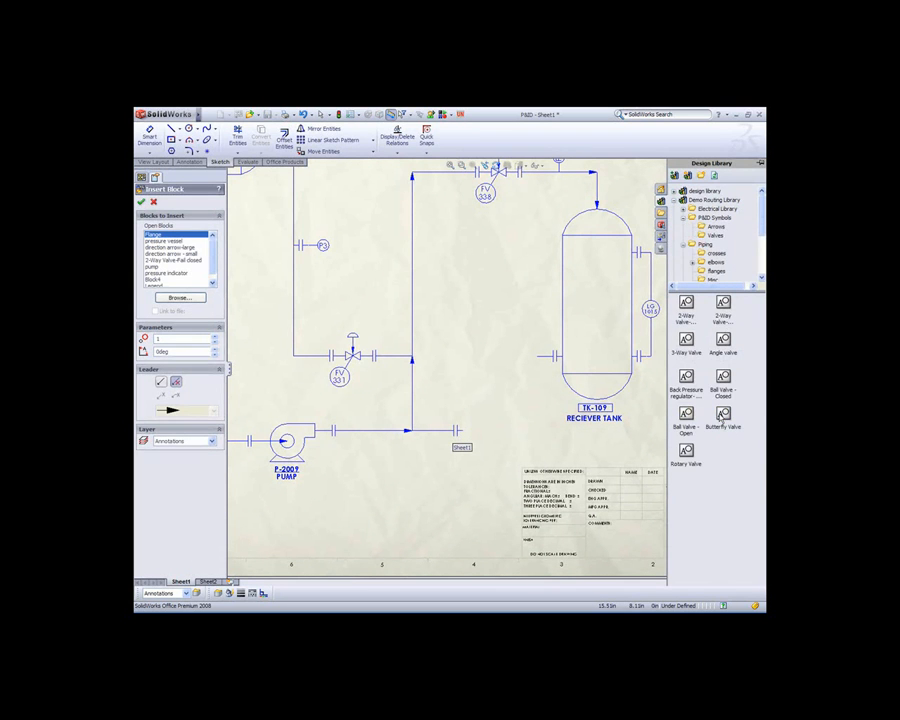
pyautogui.moveTo(720, 323); pyautogui.dragTo(464, 432)
pyautogui.click(464, 432)
pyautogui.press('Escape')
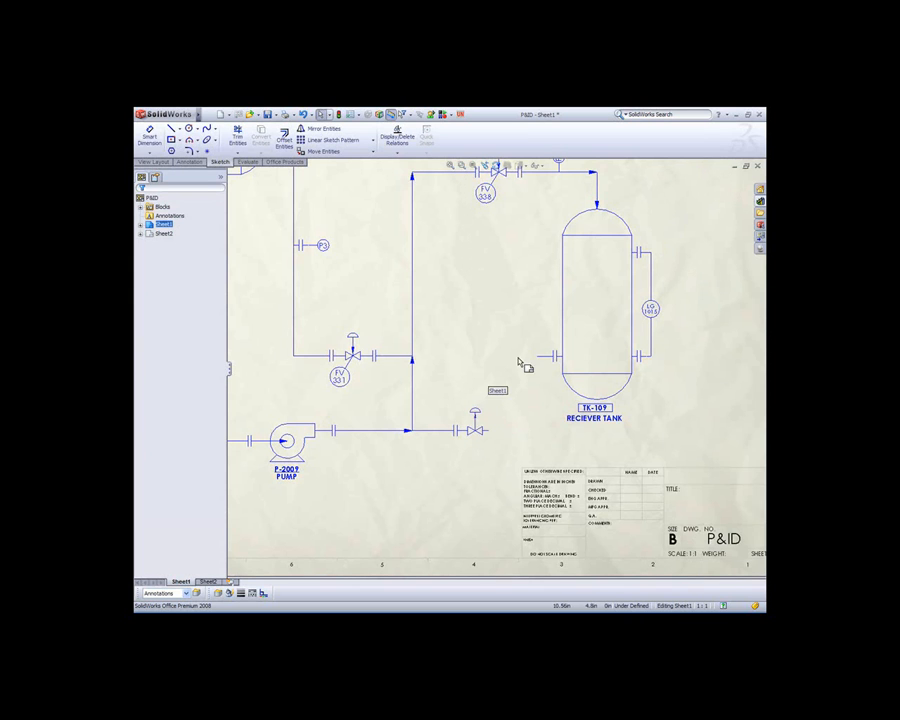
# - Insert a second Flange block from the P&ID Symbols library on the outlet side of the new valve
pyautogui.click(760, 202)
pyautogui.click(710, 219)
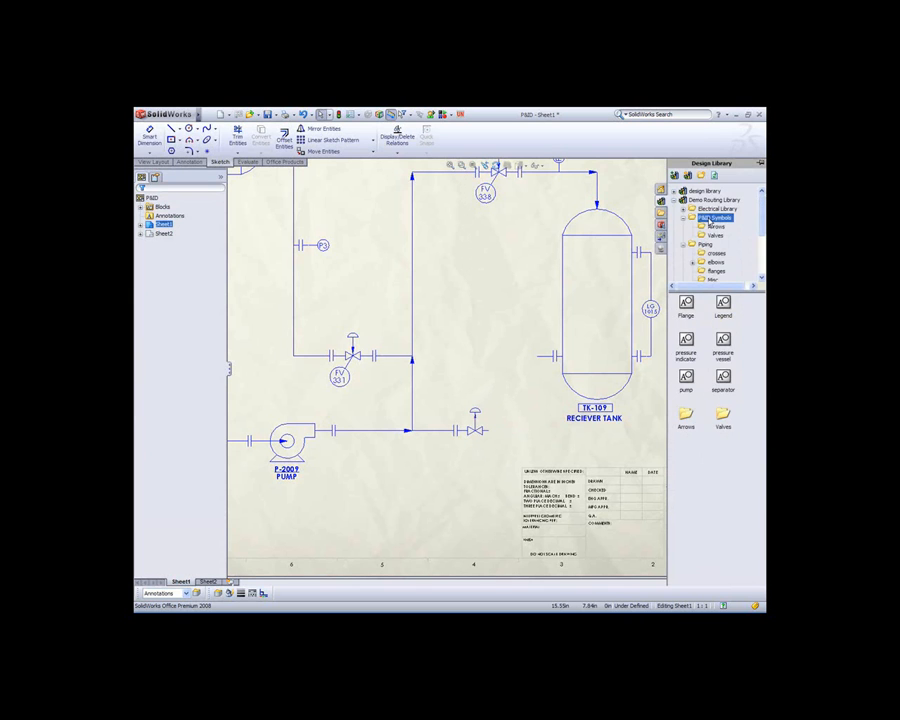
pyautogui.moveTo(683, 304); pyautogui.dragTo(491, 431)
pyautogui.click(497, 435)
pyautogui.press('Escape')
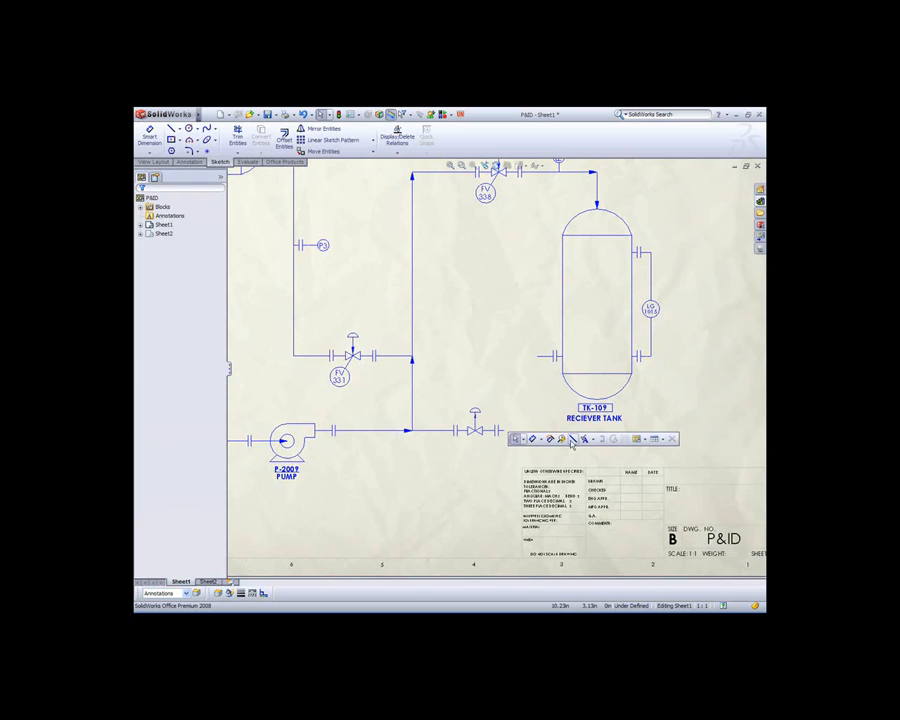
# - Sketch a stepped horizontal-vertical-horizontal line connecting the valve's outlet flange to the lower inlet nozzle of receiver tank TK-109
pyautogui.click(573, 440)
pyautogui.click(504, 431)
pyautogui.click(515, 431)
pyautogui.click(515, 356)
pyautogui.click(537, 356)
pyautogui.press('Escape')
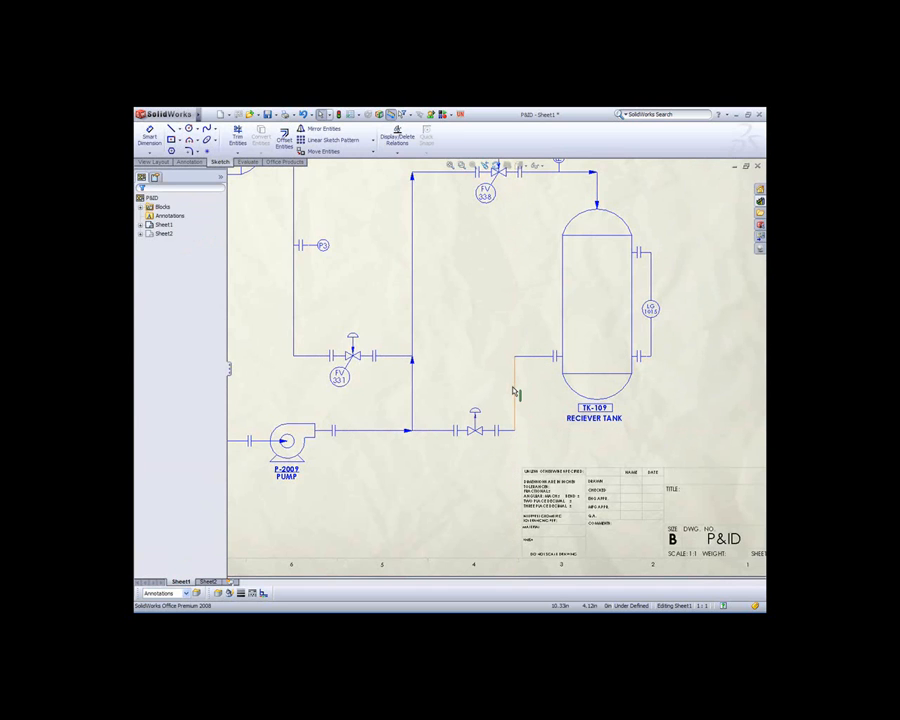
# - Move the new line's vertical segment closer to the receiver tank and shift the valve with its flanges slightly toward the pump
pyautogui.moveTo(516, 386); pyautogui.dragTo(528, 392)
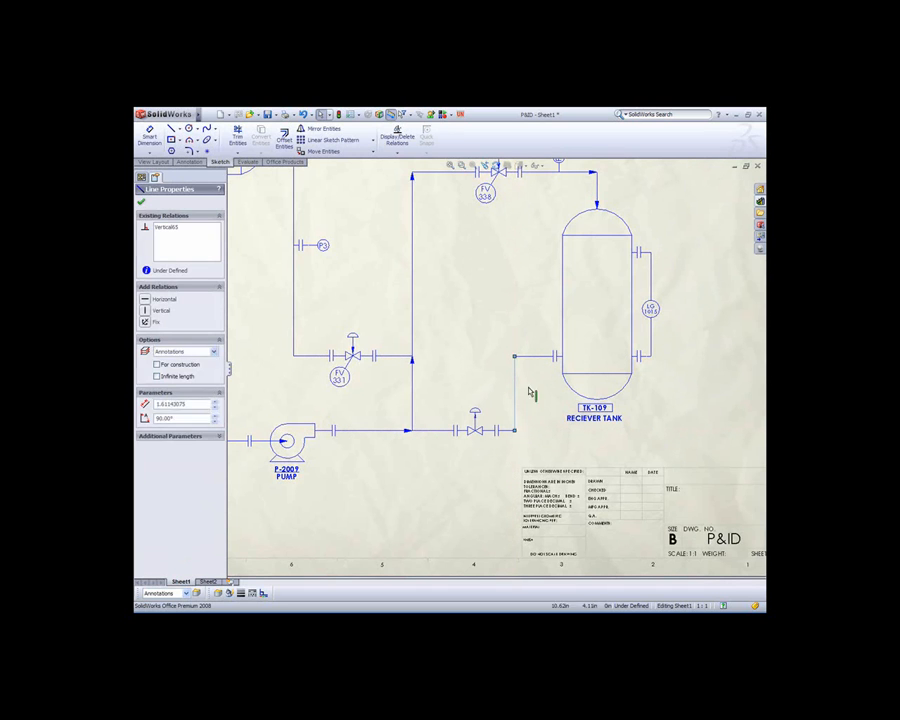
pyautogui.click(476, 430)
pyautogui.click(465, 361)
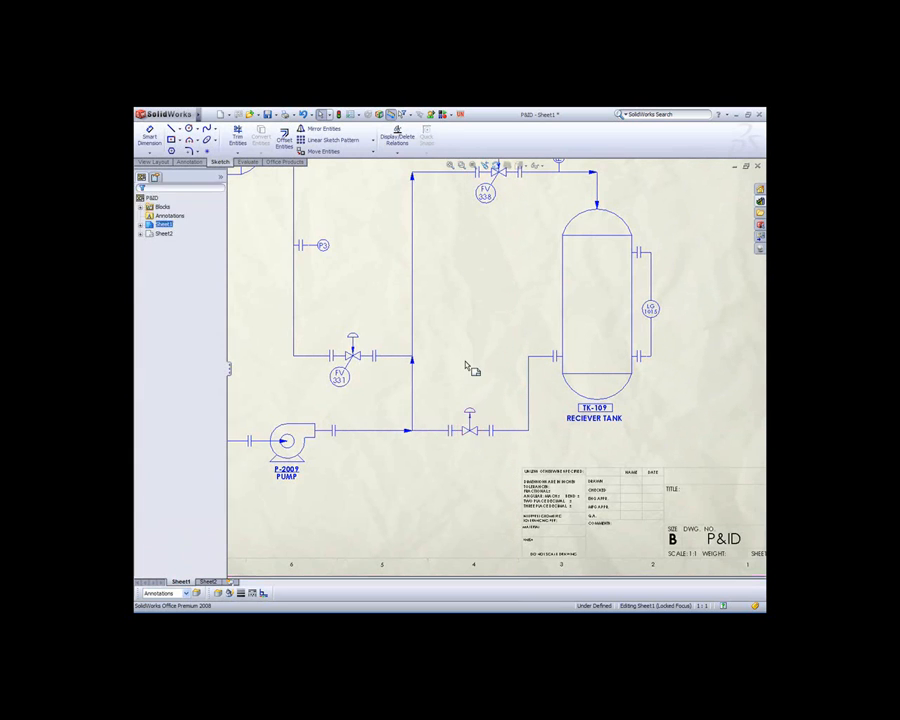
pyautogui.scroll(1, 468, 358)
pyautogui.moveTo(468, 348)
pyautogui.mouseDown(button='middle')
pyautogui.moveTo(478, 359)
pyautogui.moveTo(486, 341)
pyautogui.mouseUp(button='middle')
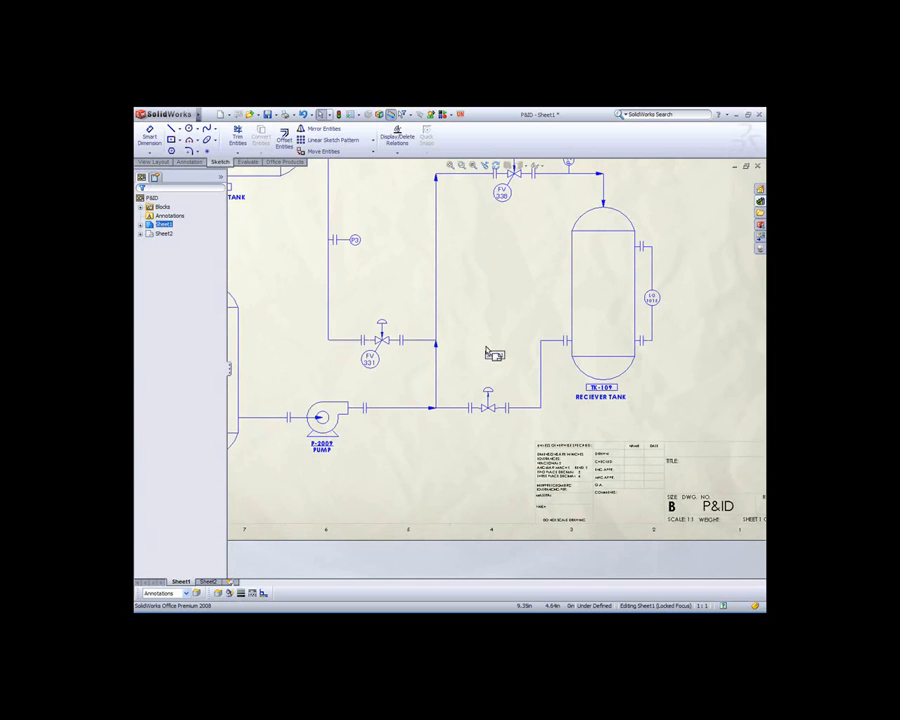
# - Switch from the P&ID drawing to the Piping Demo assembly and view the complete skid
pyautogui.hotkey('ctrl', 'Tab')
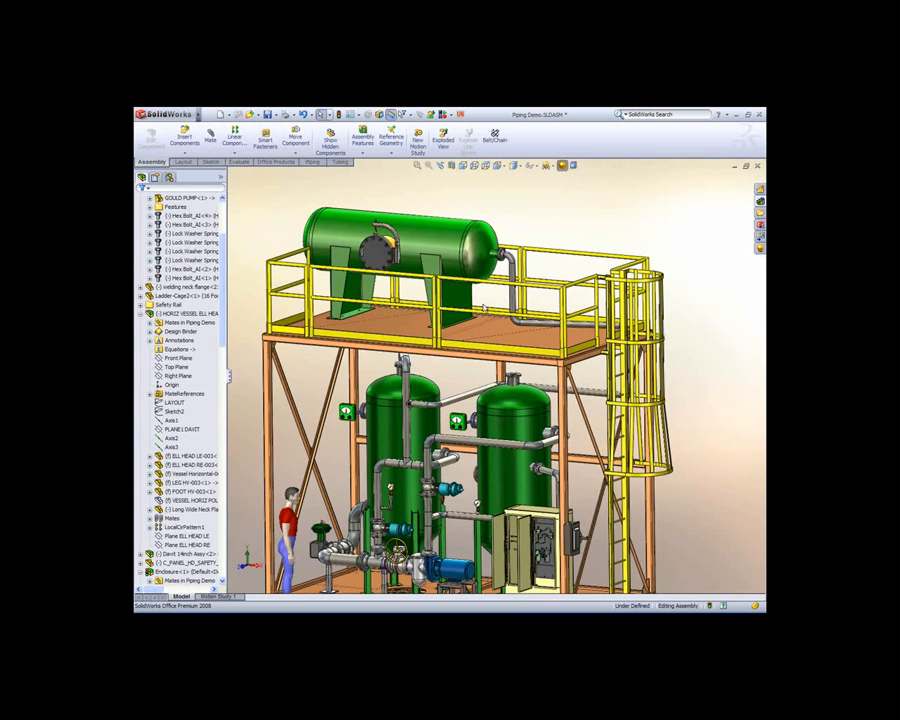
pyautogui.keyDown('ctrl'); pyautogui.moveTo(466, 460); pyautogui.dragTo(459, 419, button='middle'); pyautogui.keyUp('ctrl')
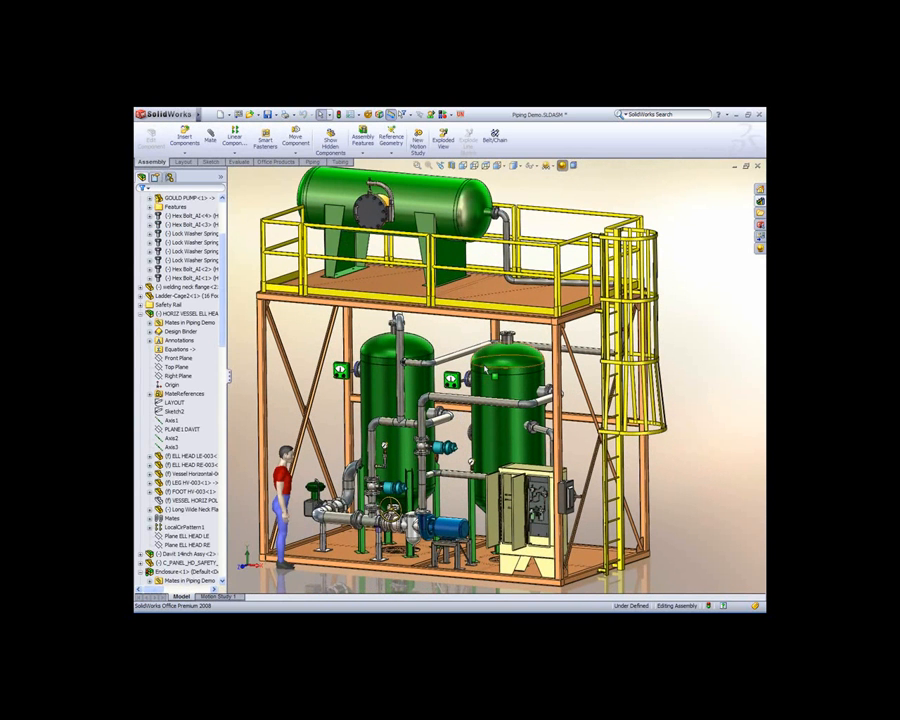
pyautogui.moveTo(479, 378); pyautogui.dragTo(483, 299, button='middle')
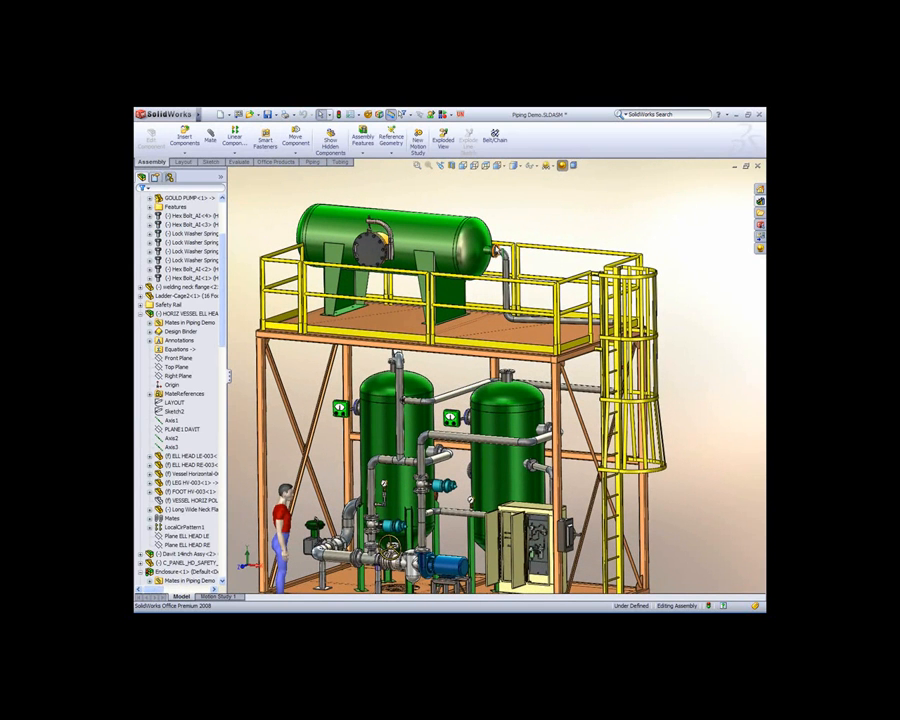